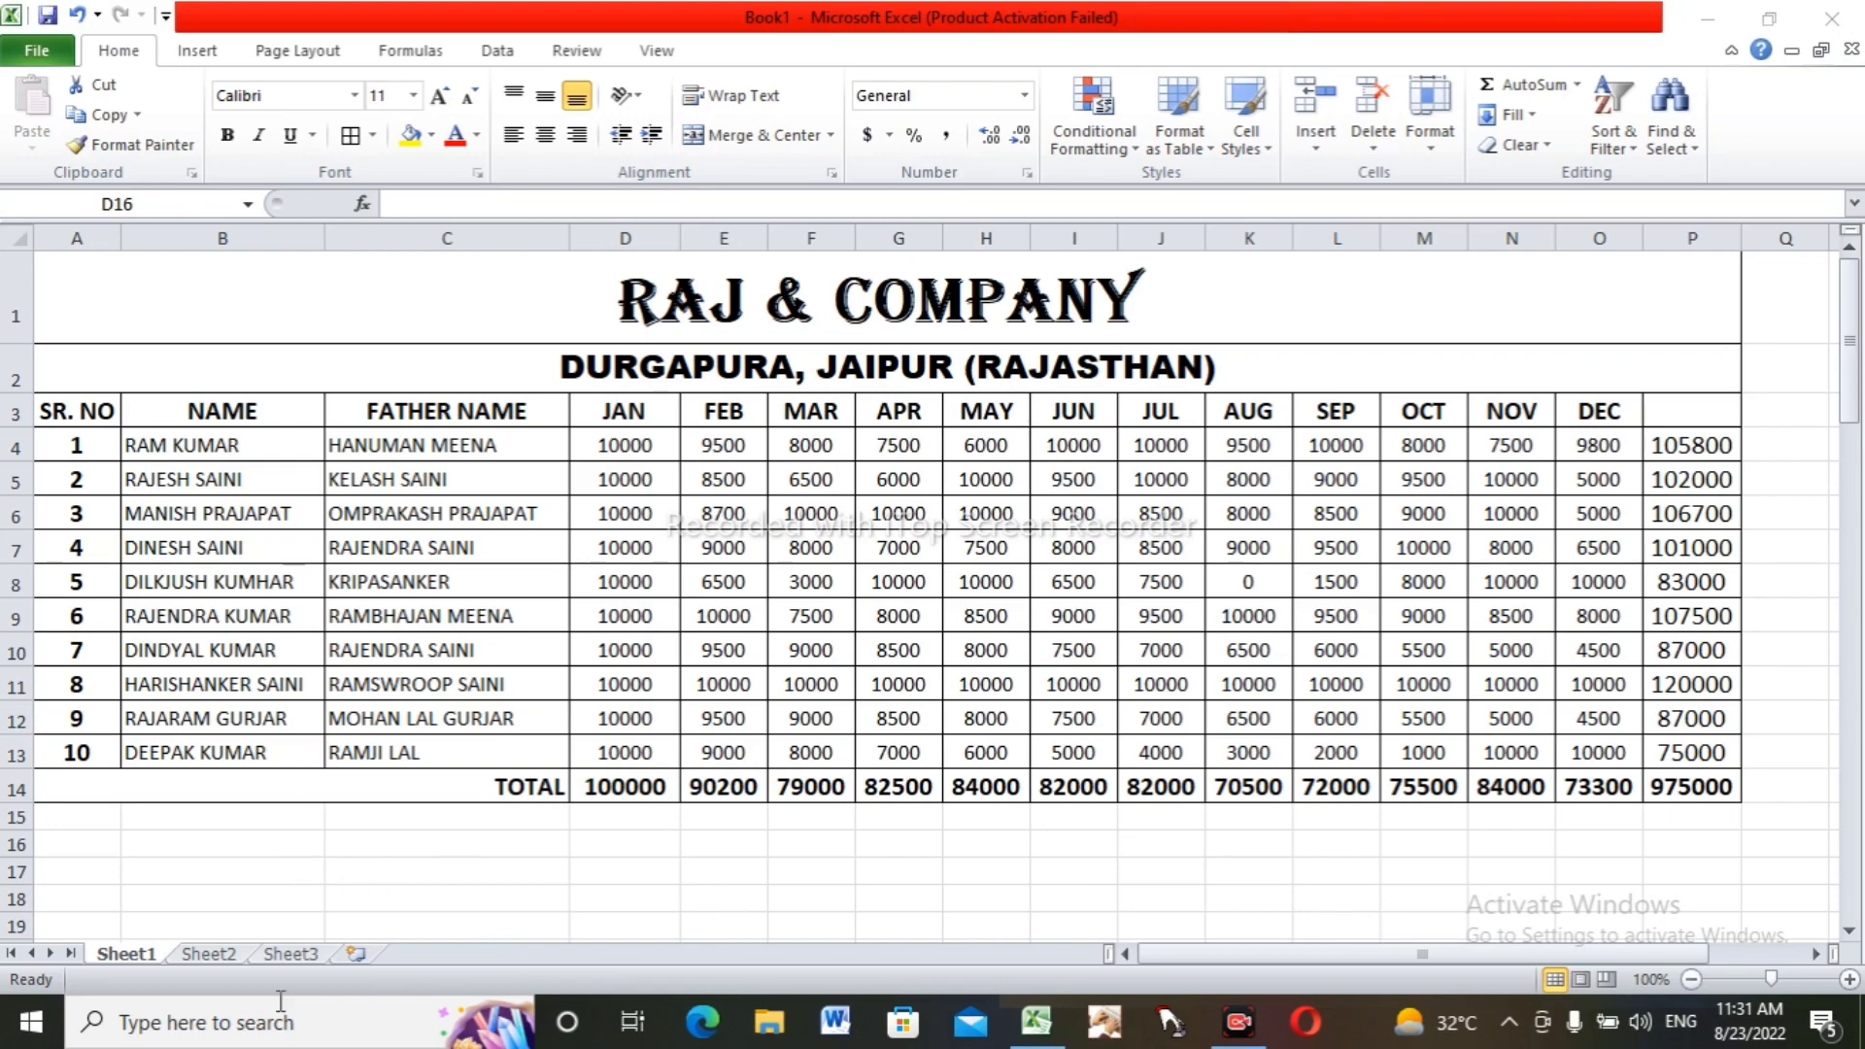
- Switch to Sheet2 and enter the heading SR NO. in cell A1
click(211, 954)
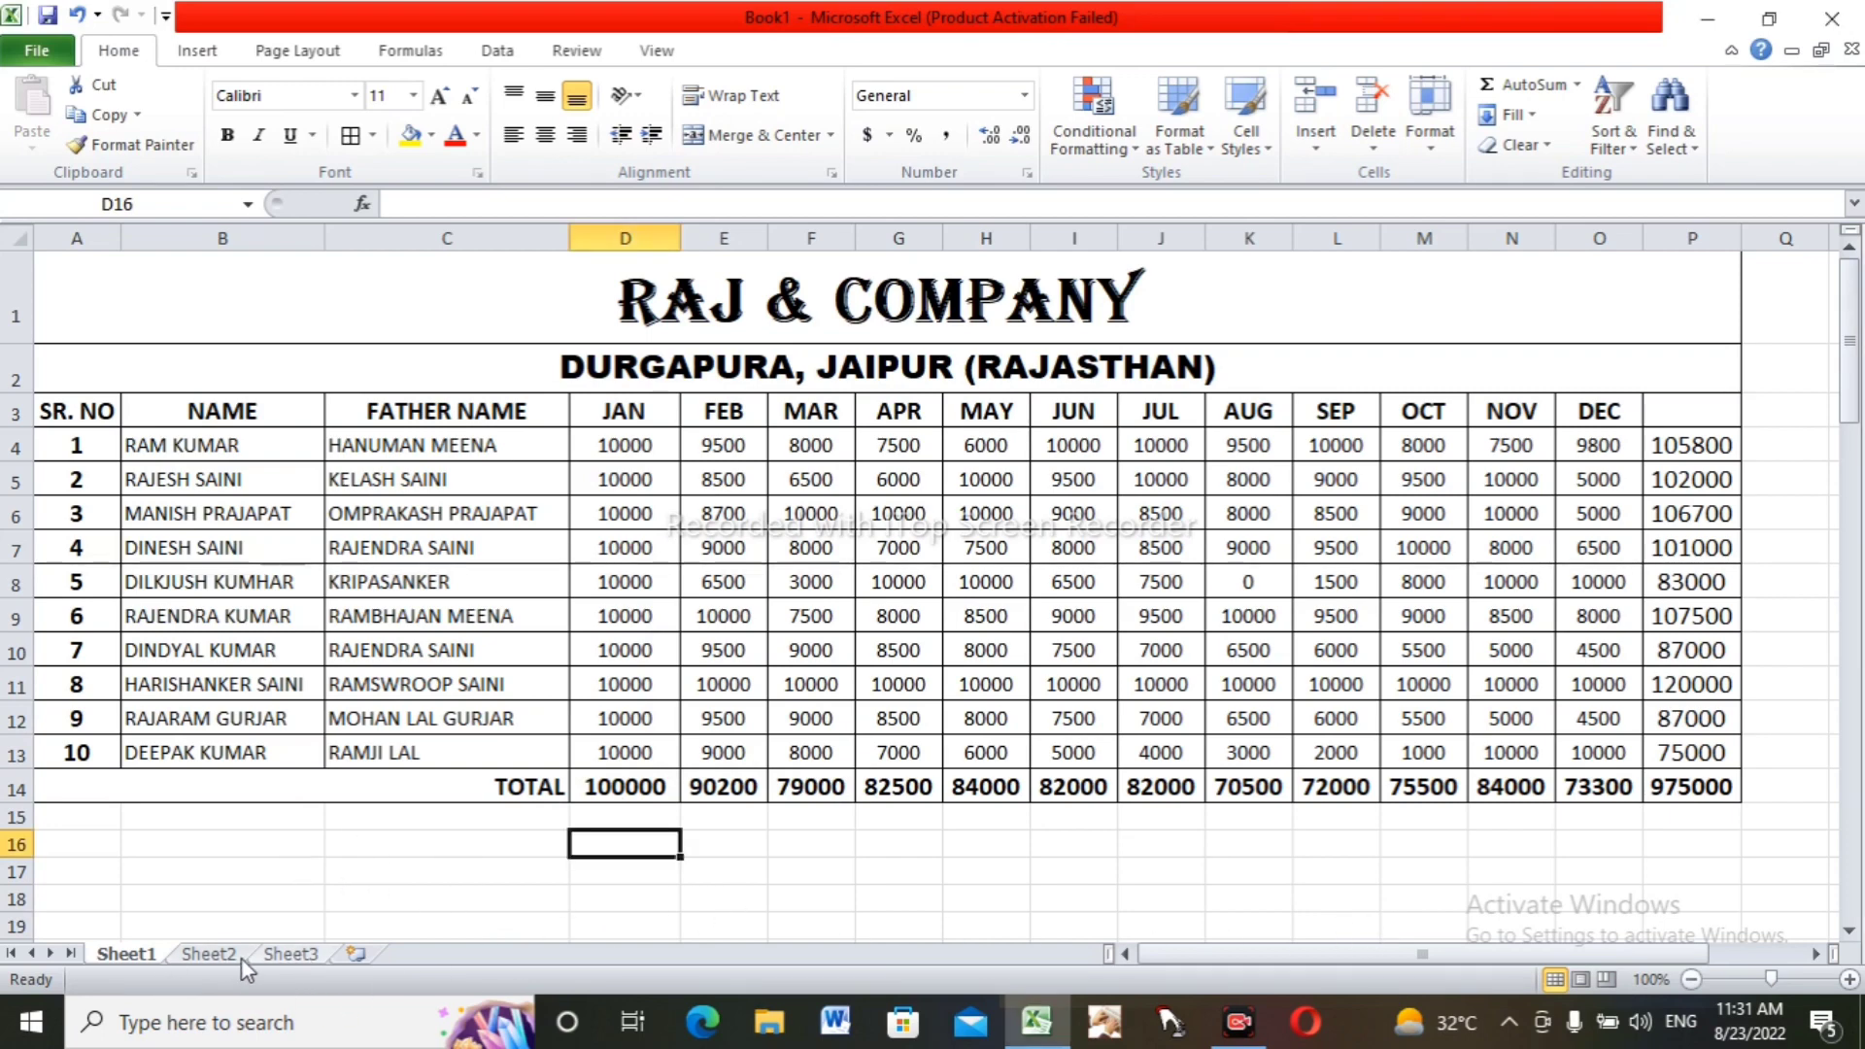
click(210, 954)
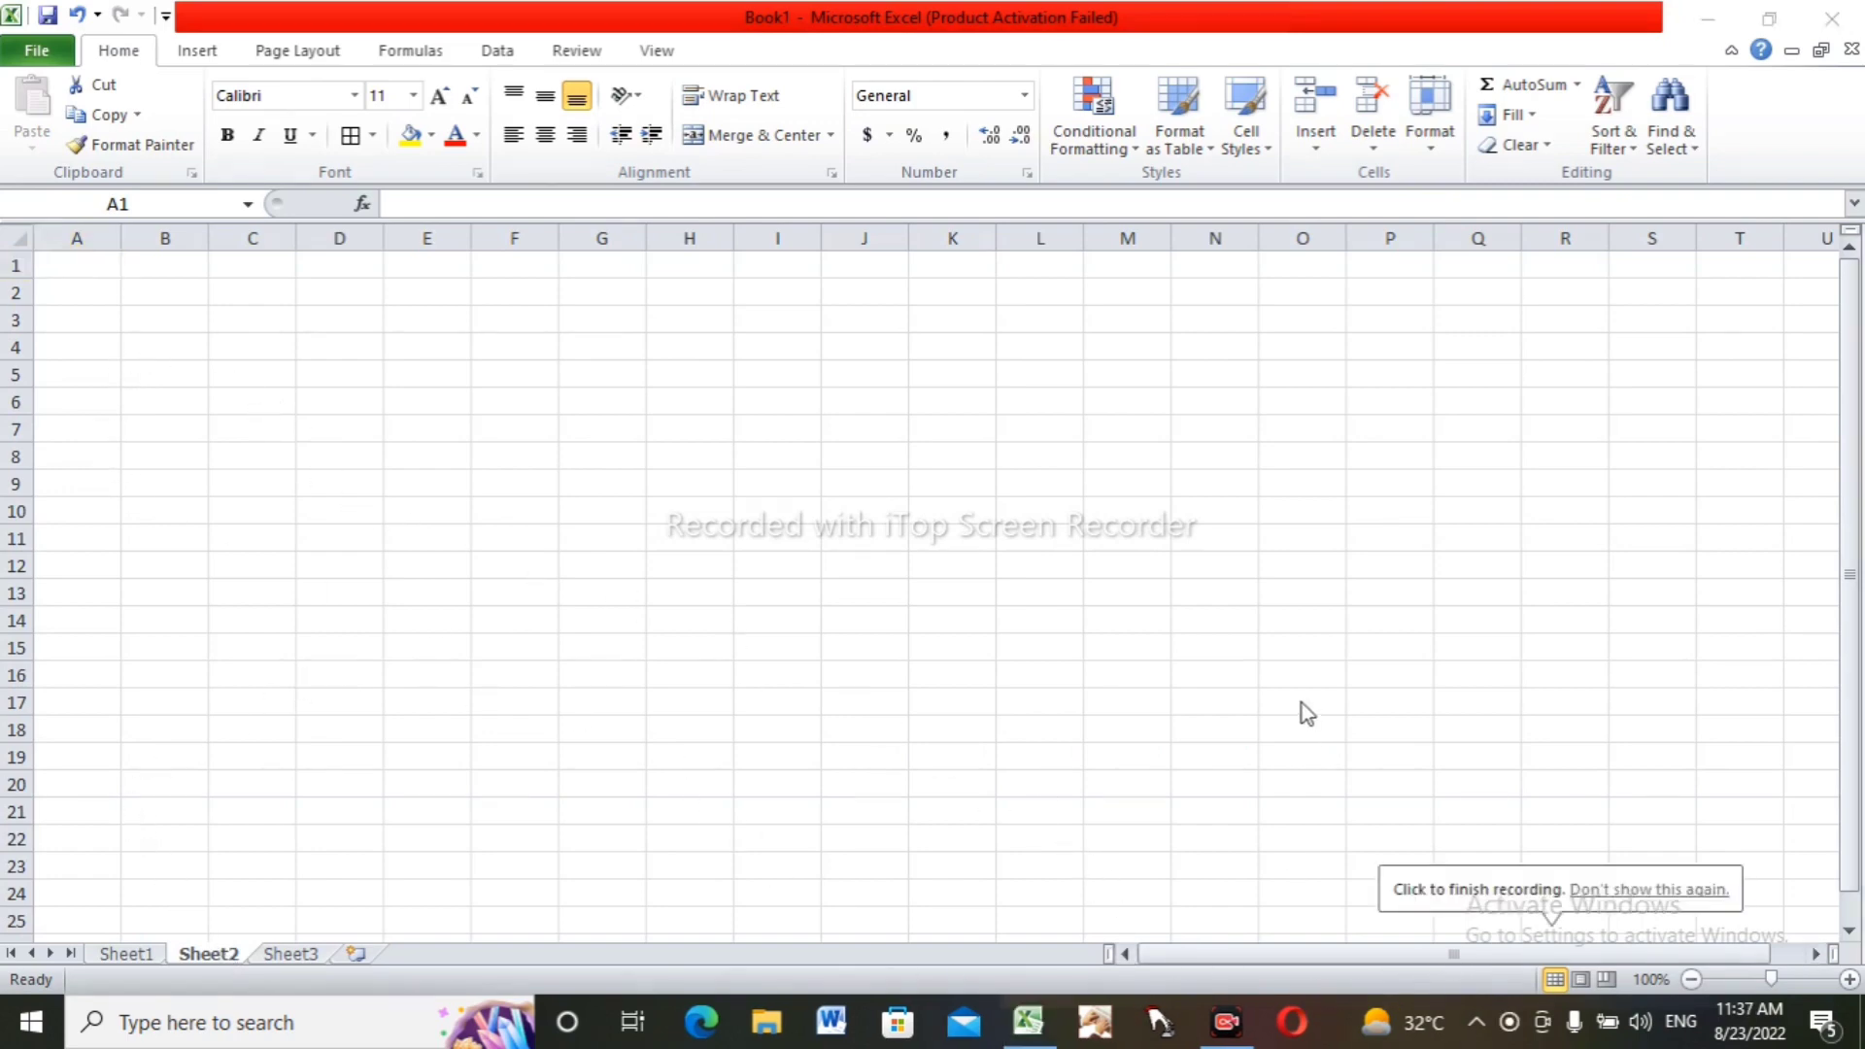
click(84, 264)
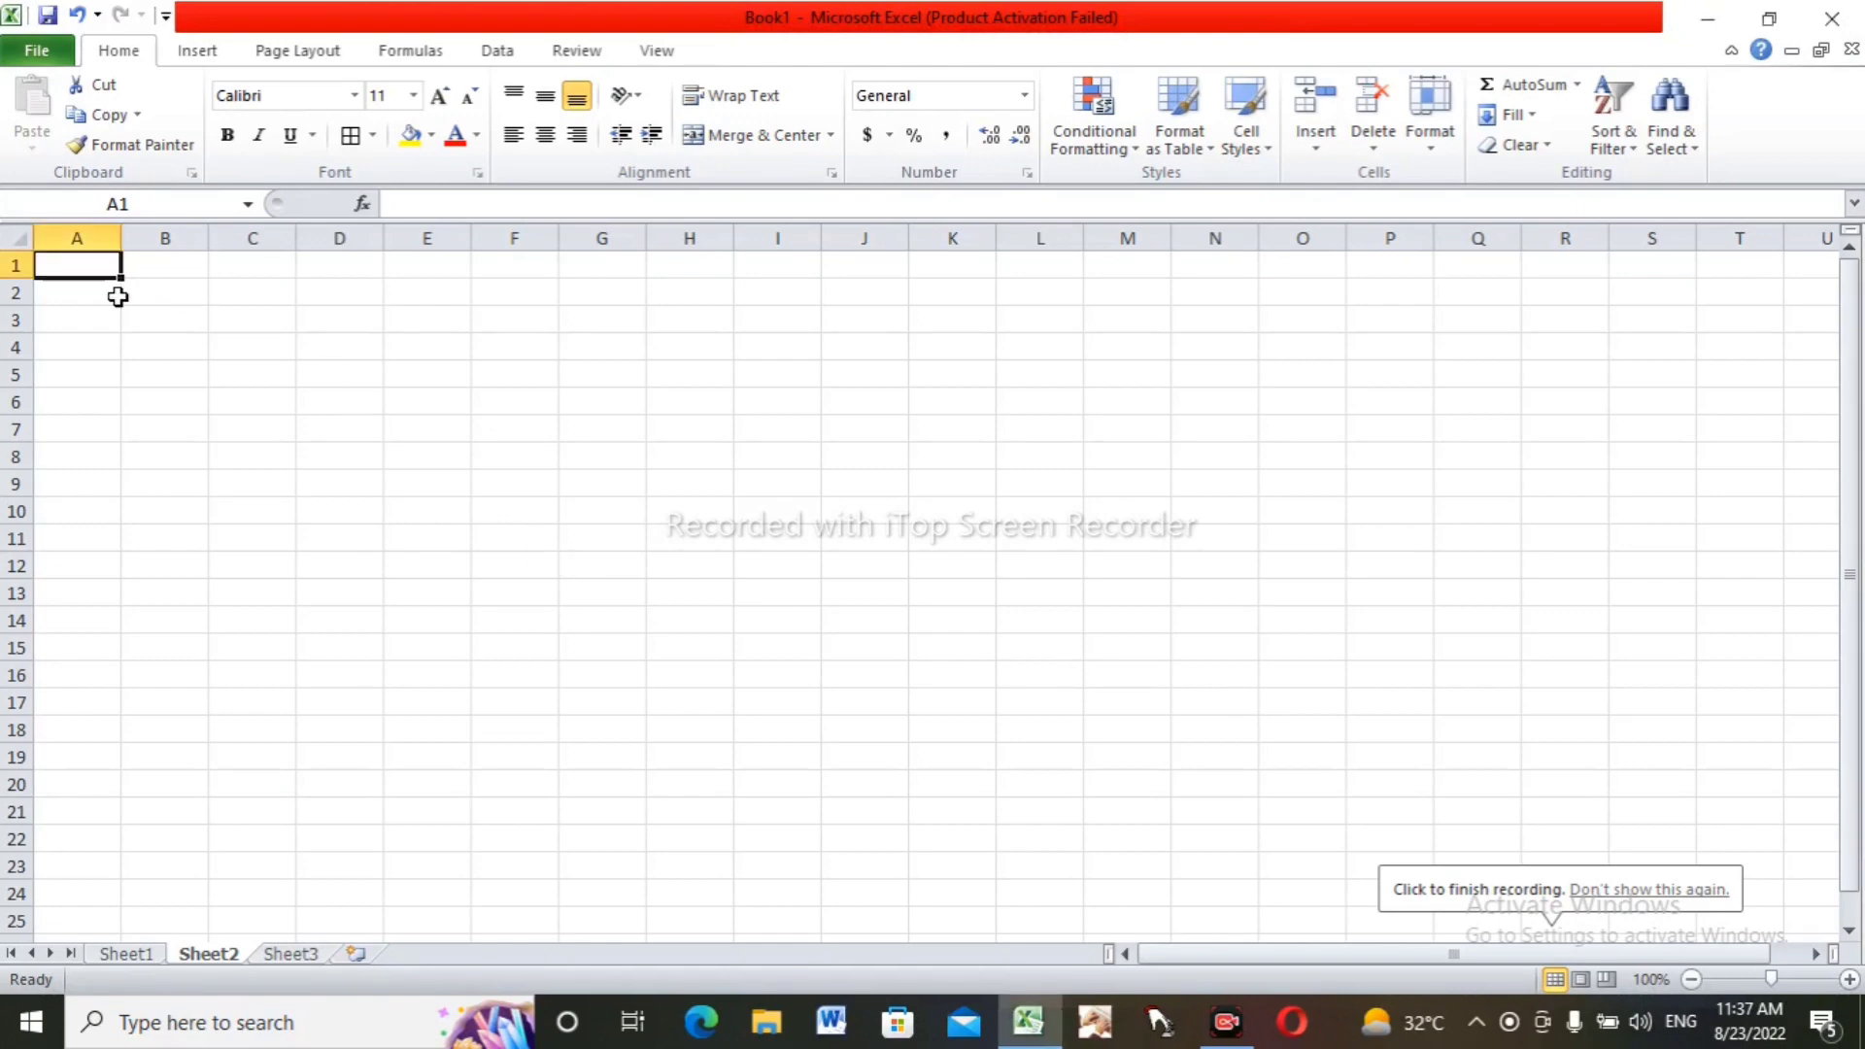
click(155, 323)
click(83, 266)
click(195, 454)
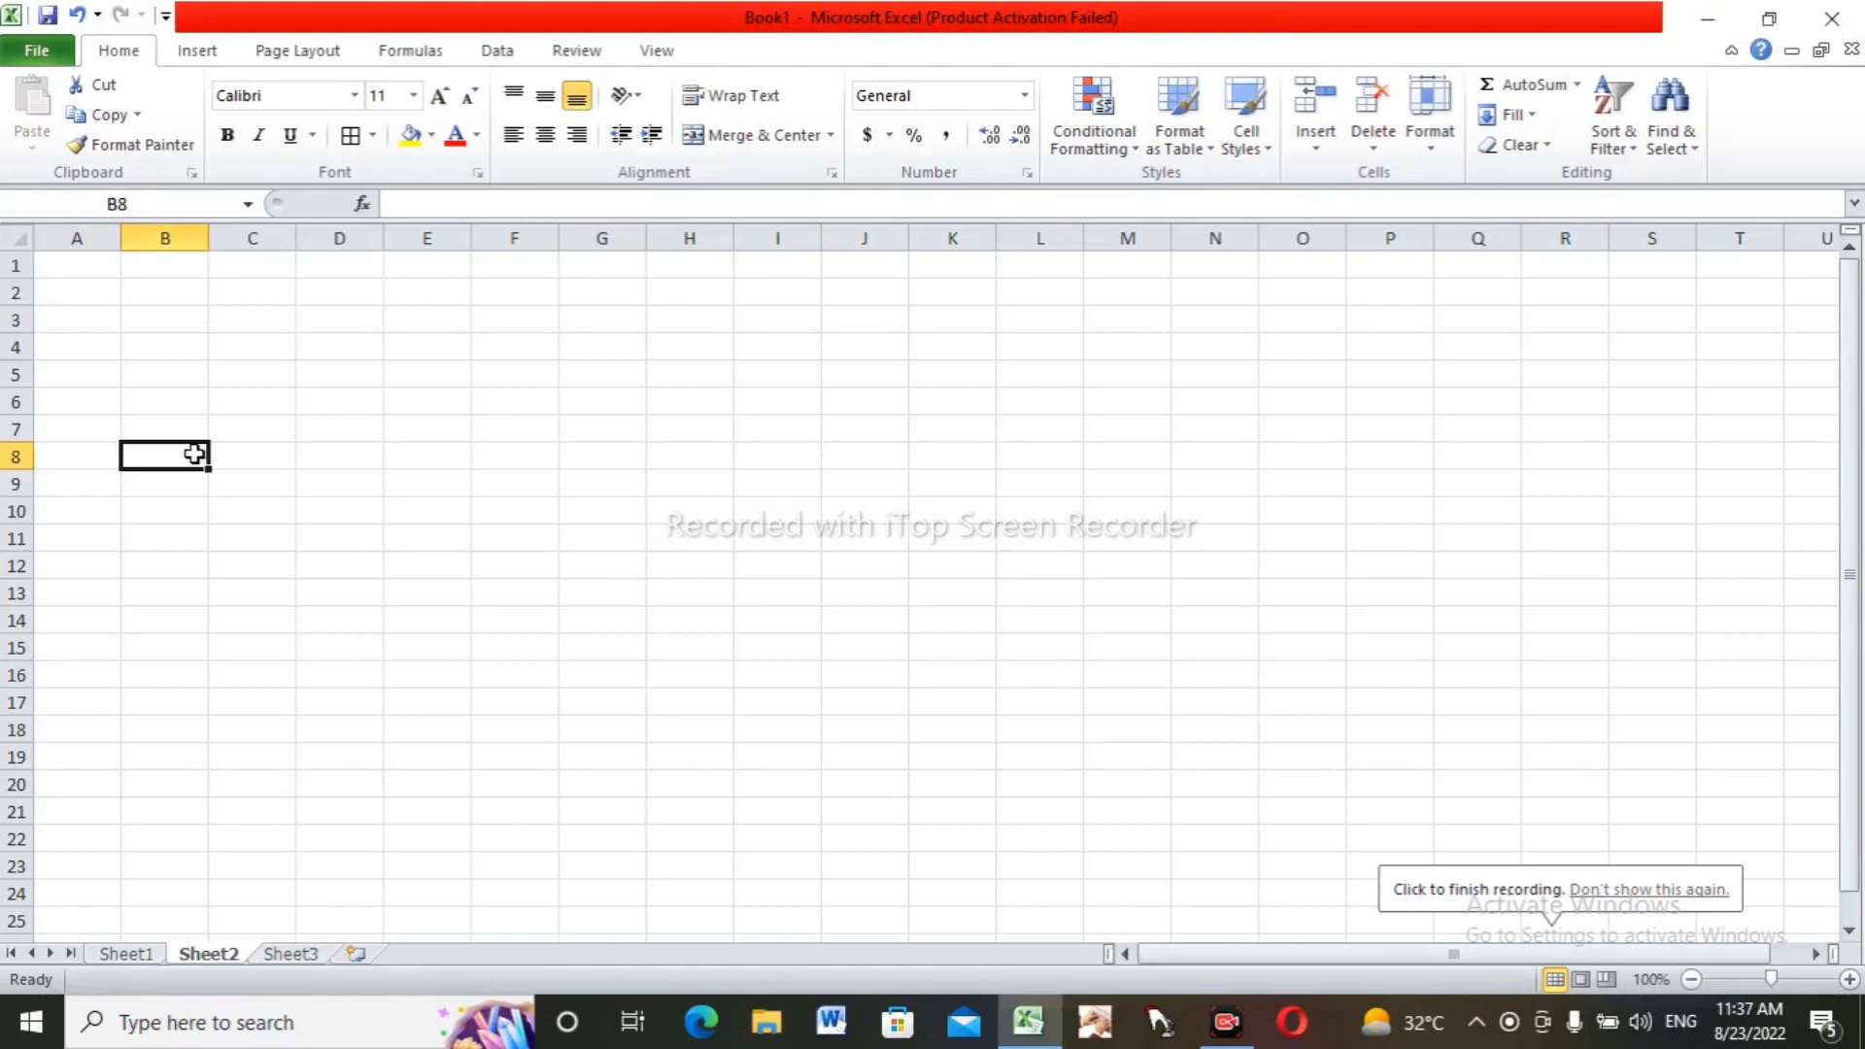
click(90, 270)
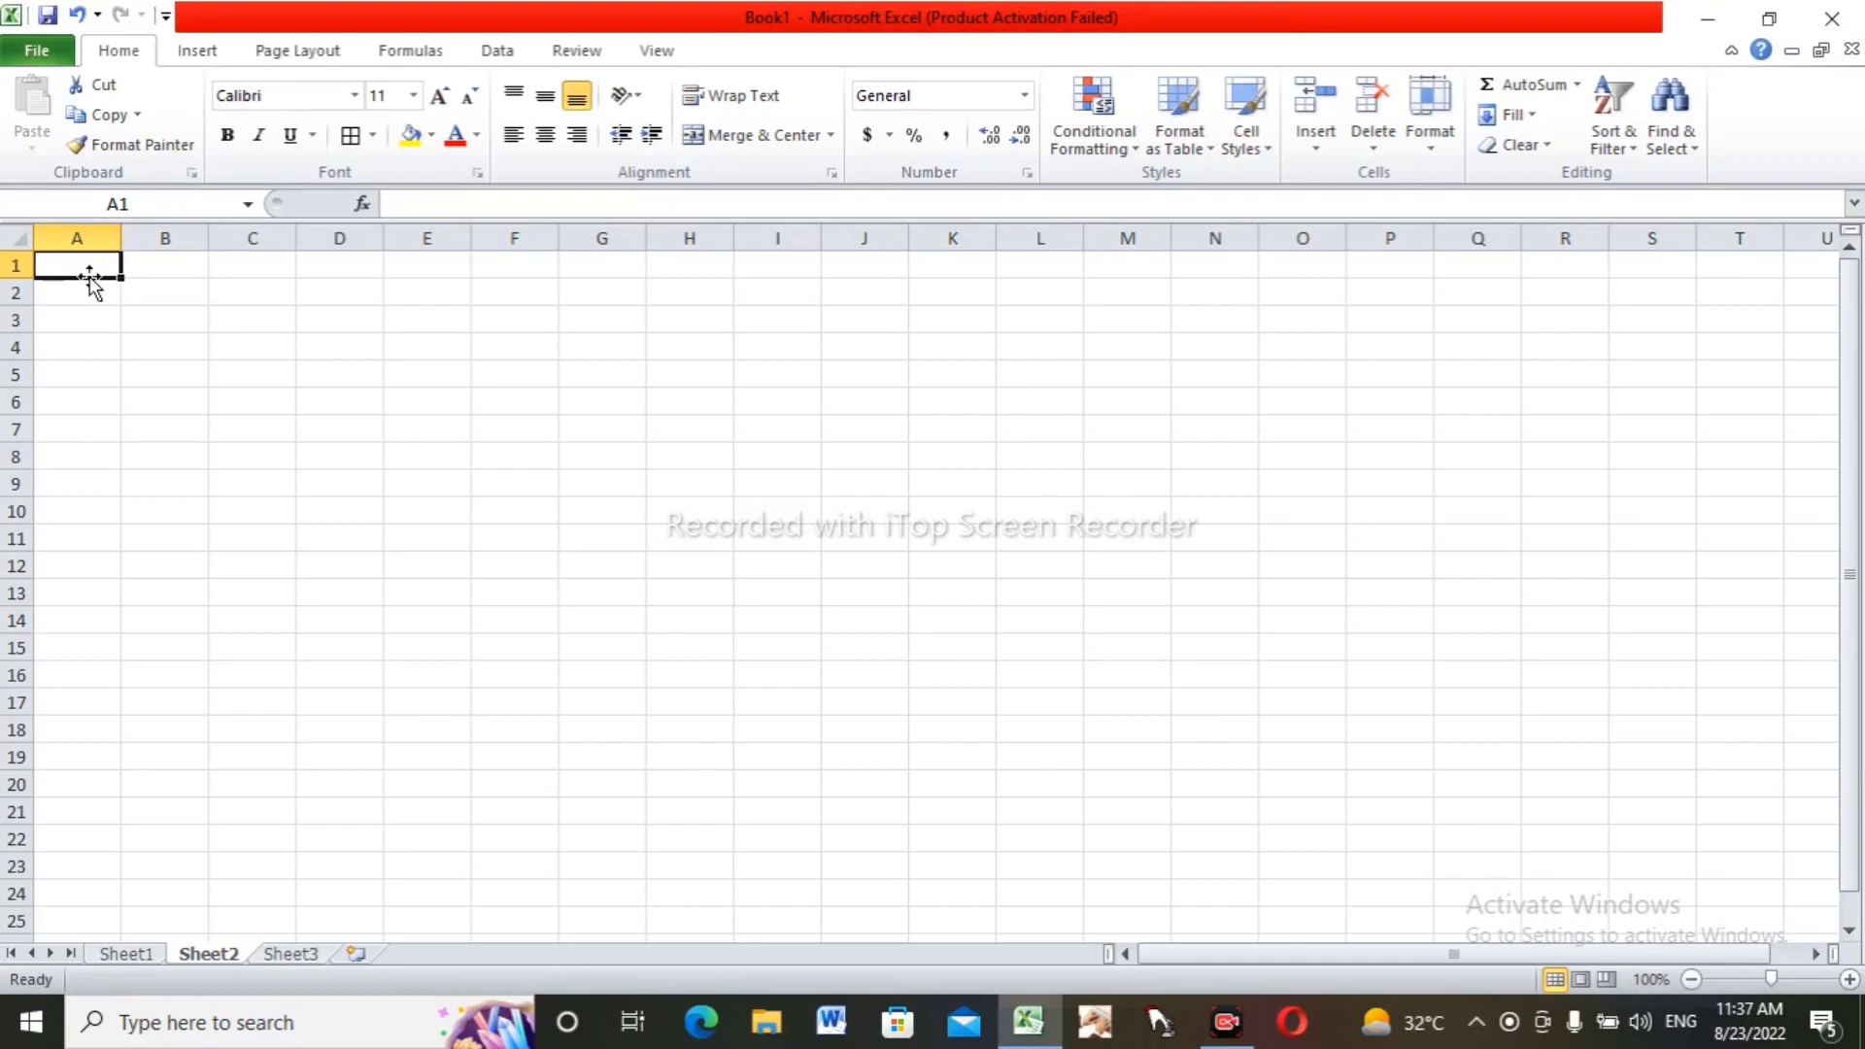
text(SR)
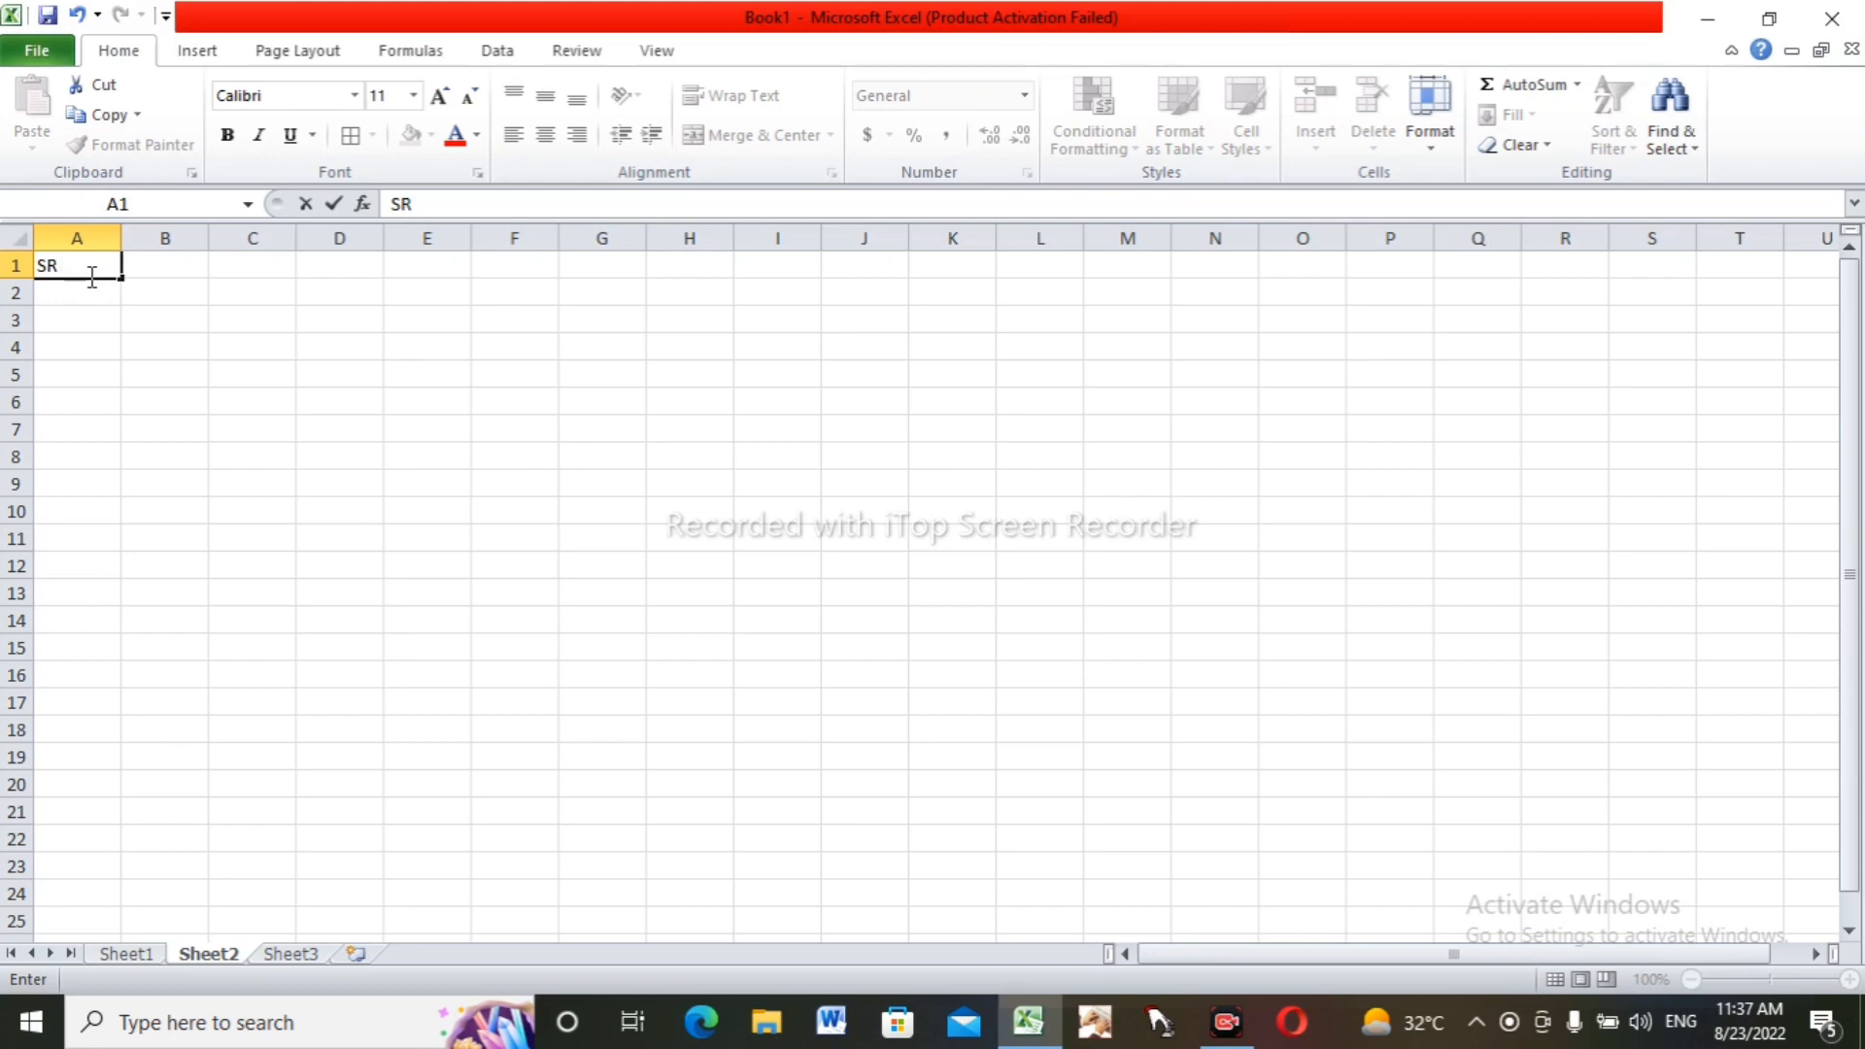
text( NO.)
key(Return)
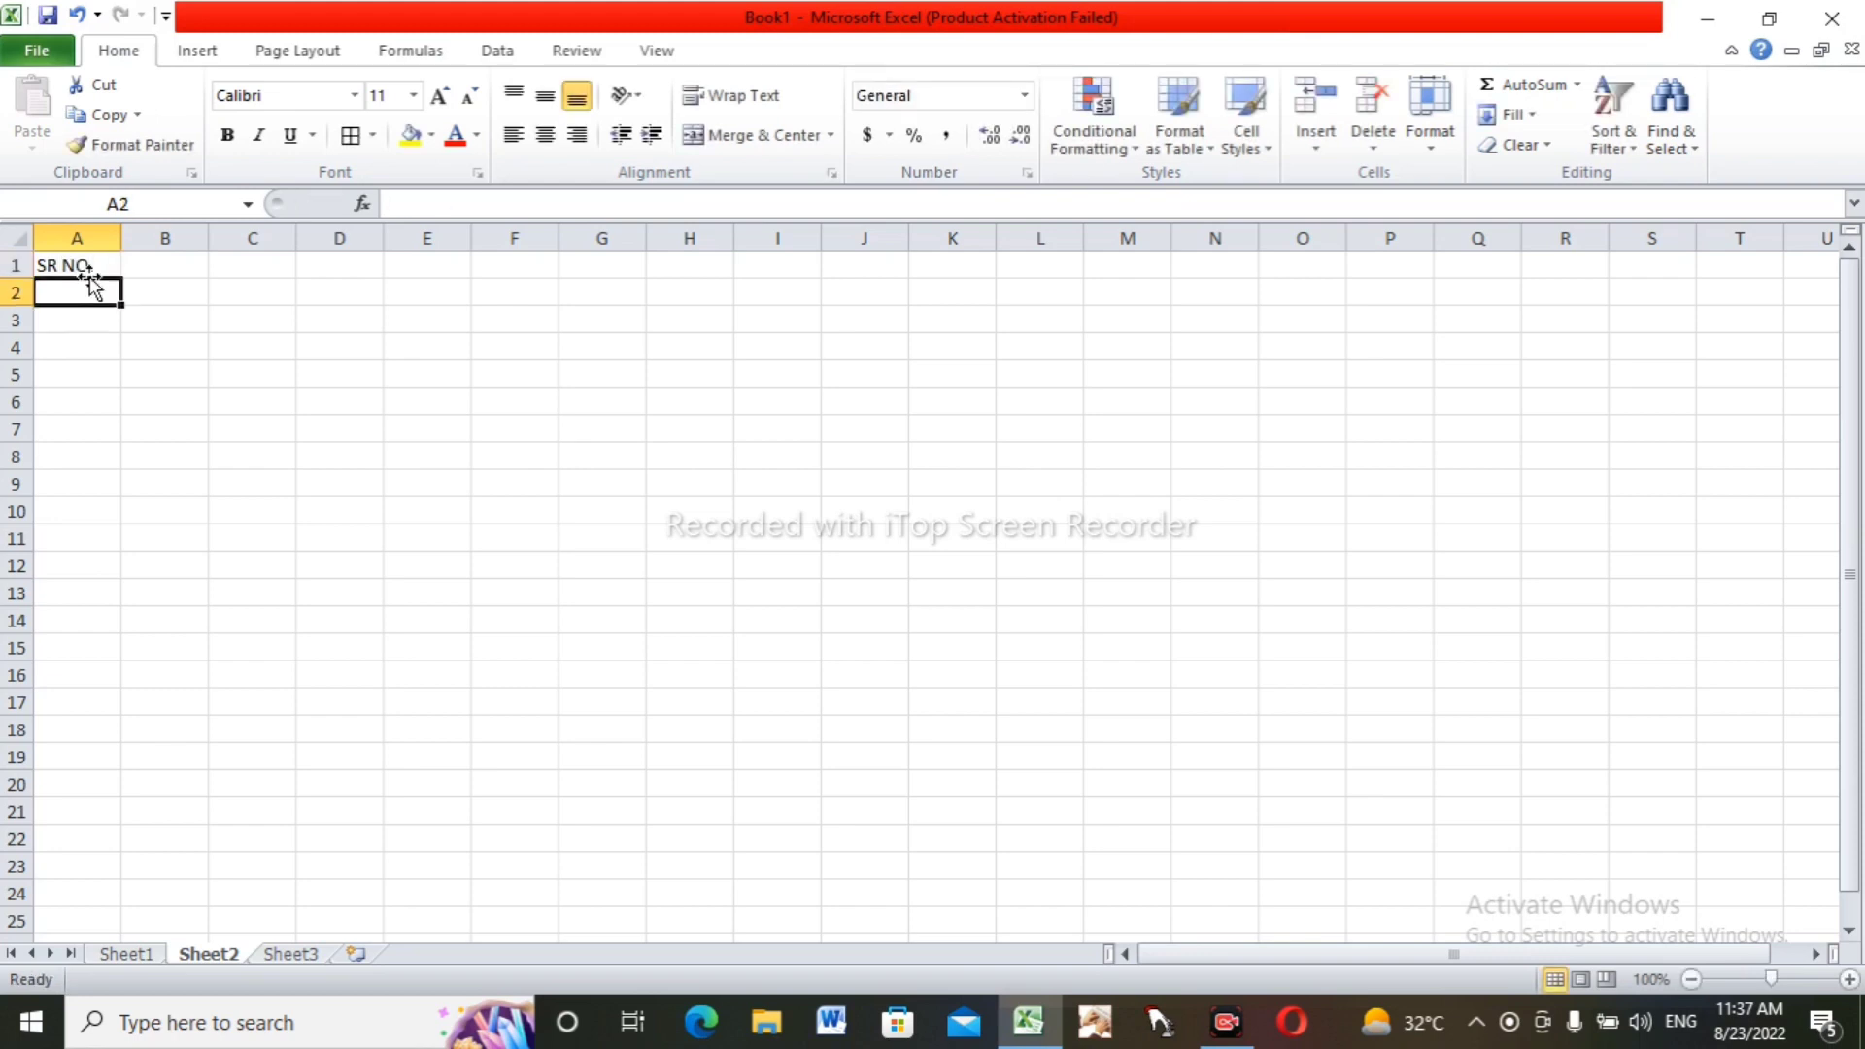
- Enter 1 and 2 below the SR NO. heading and fill the series down to 10 in A11
text(1)
key(Return)
text(2)
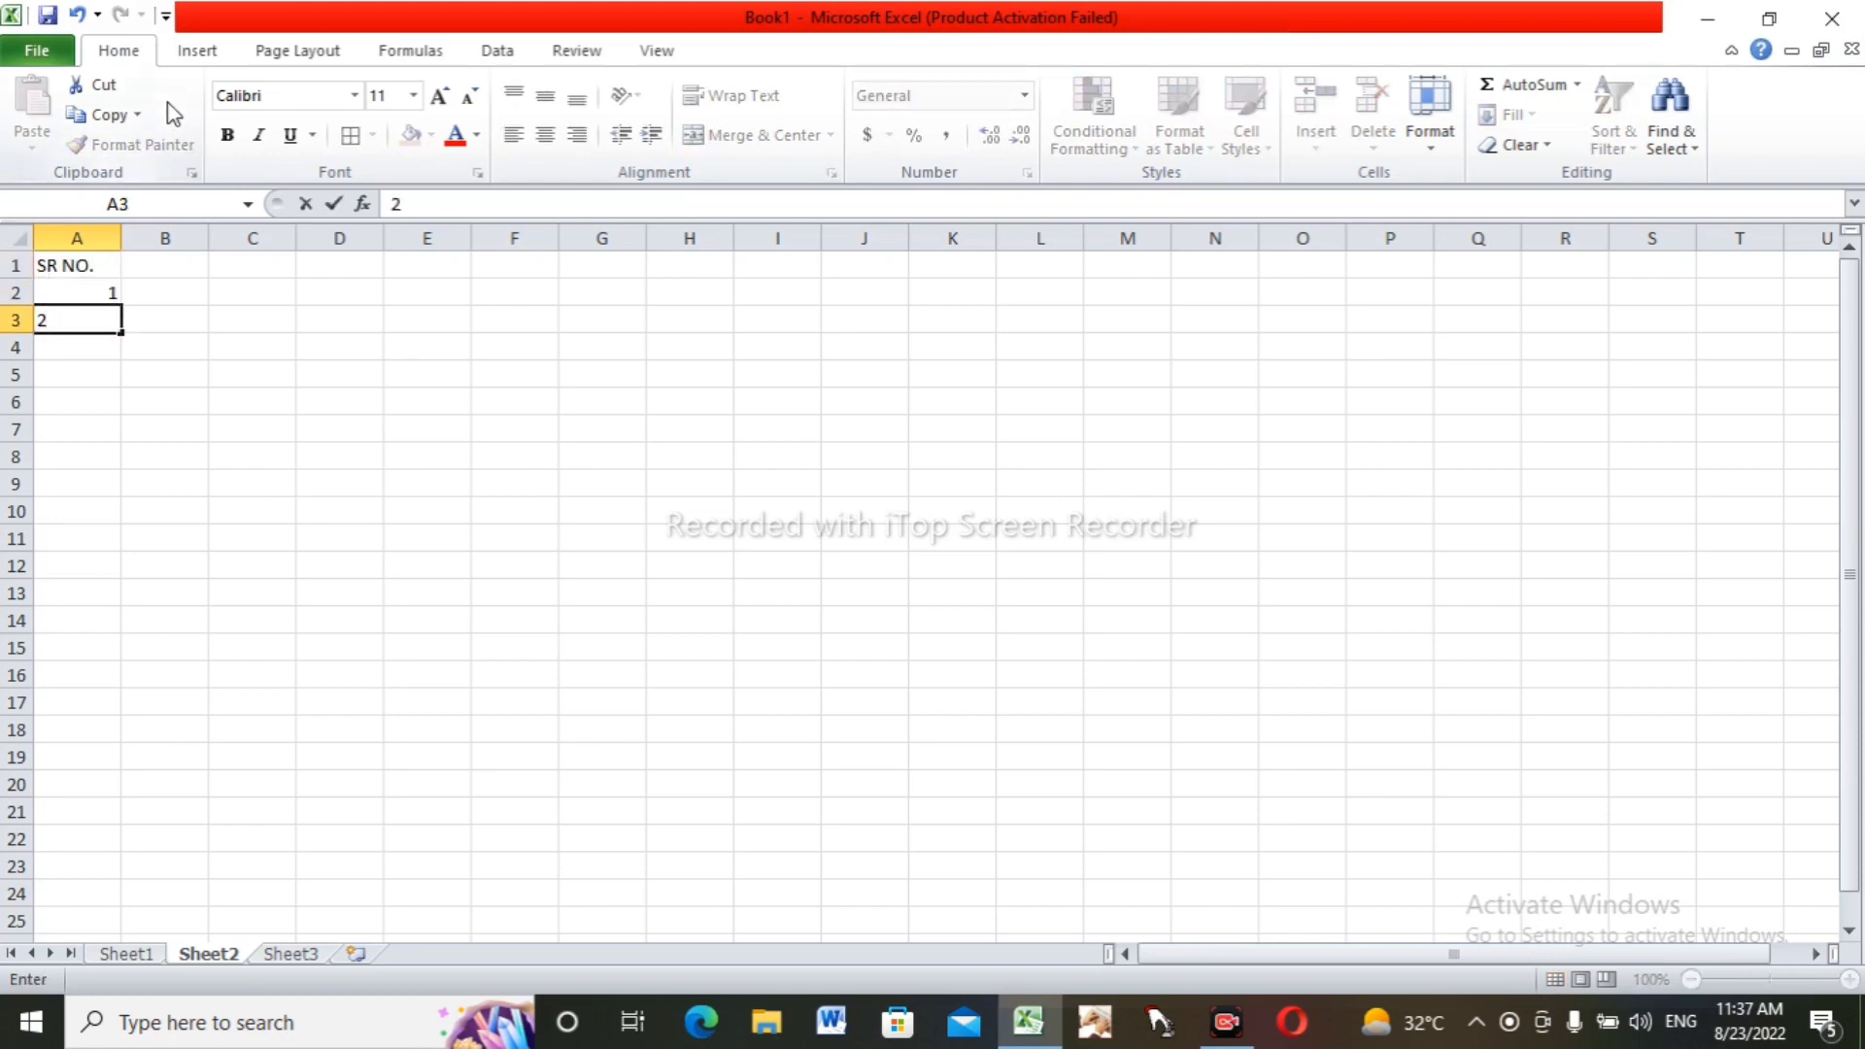
drag(55, 297, 133, 552)
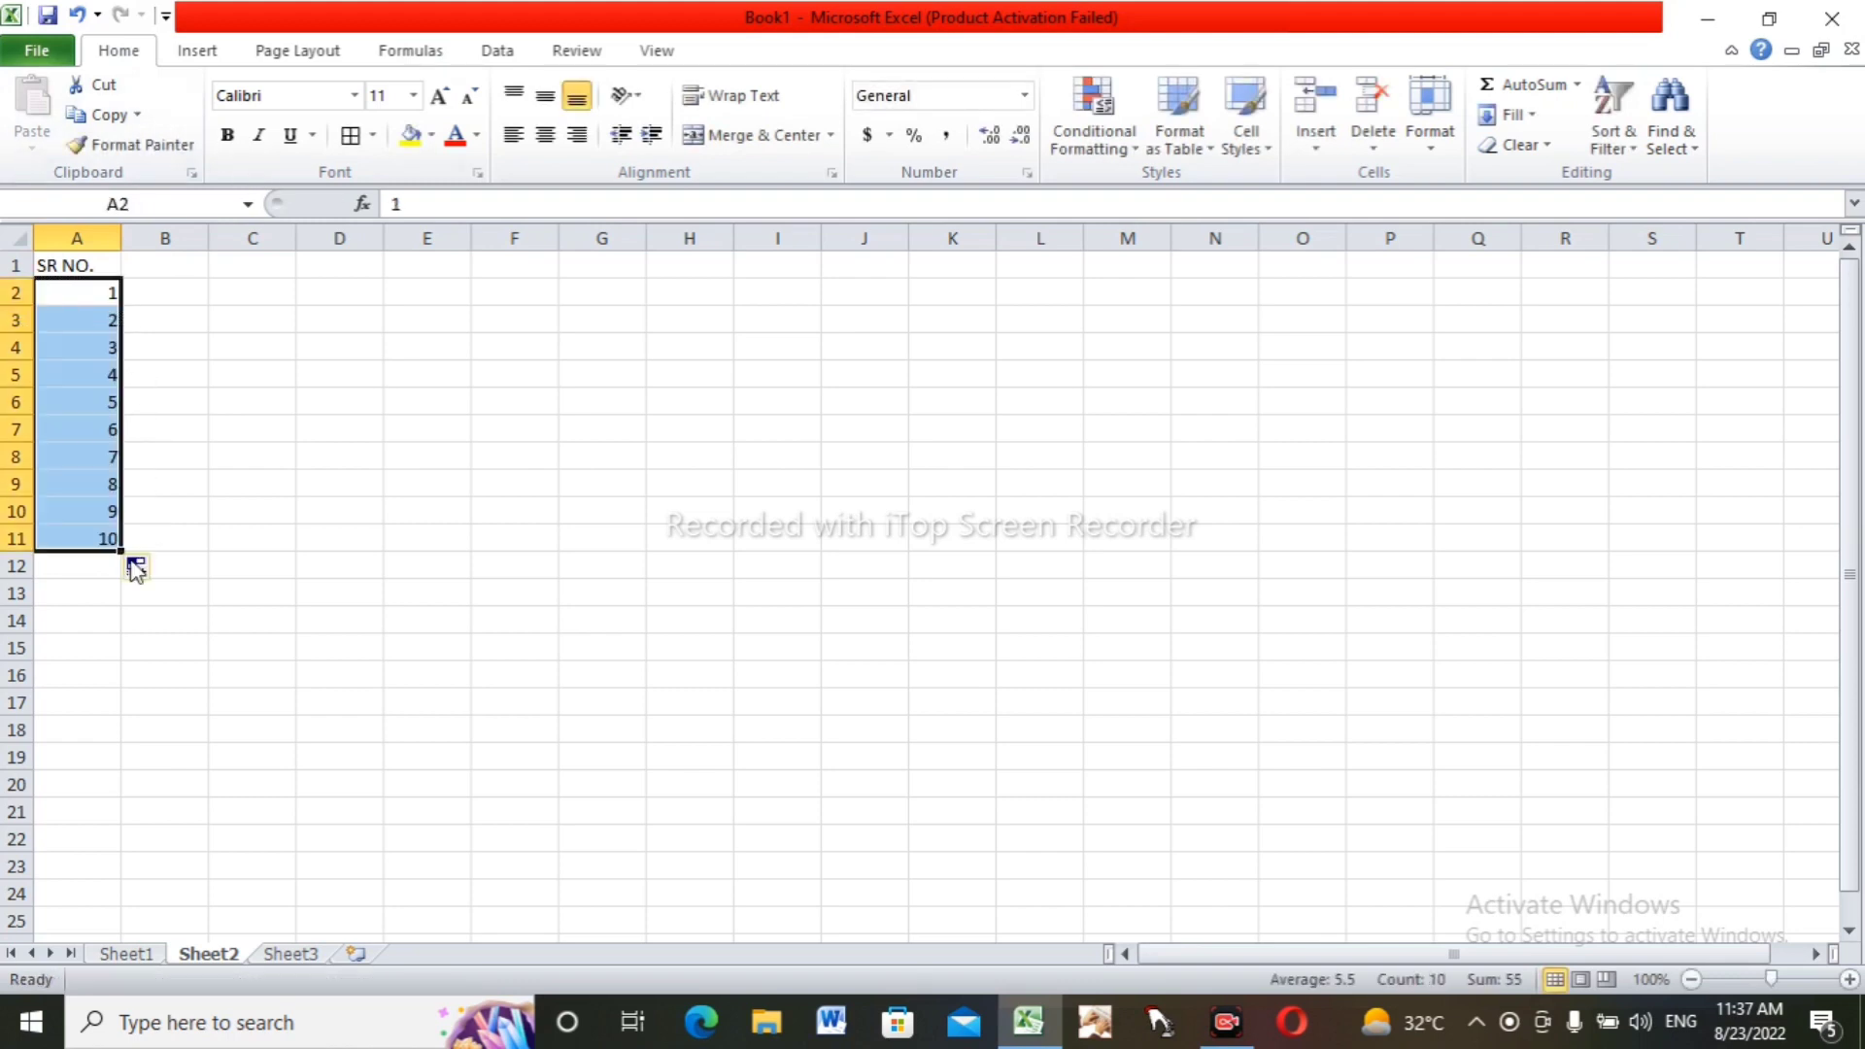
click(228, 459)
- Enter JAN in D1 and FEB in E1, and fill the month series across row 1 through P1
click(172, 266)
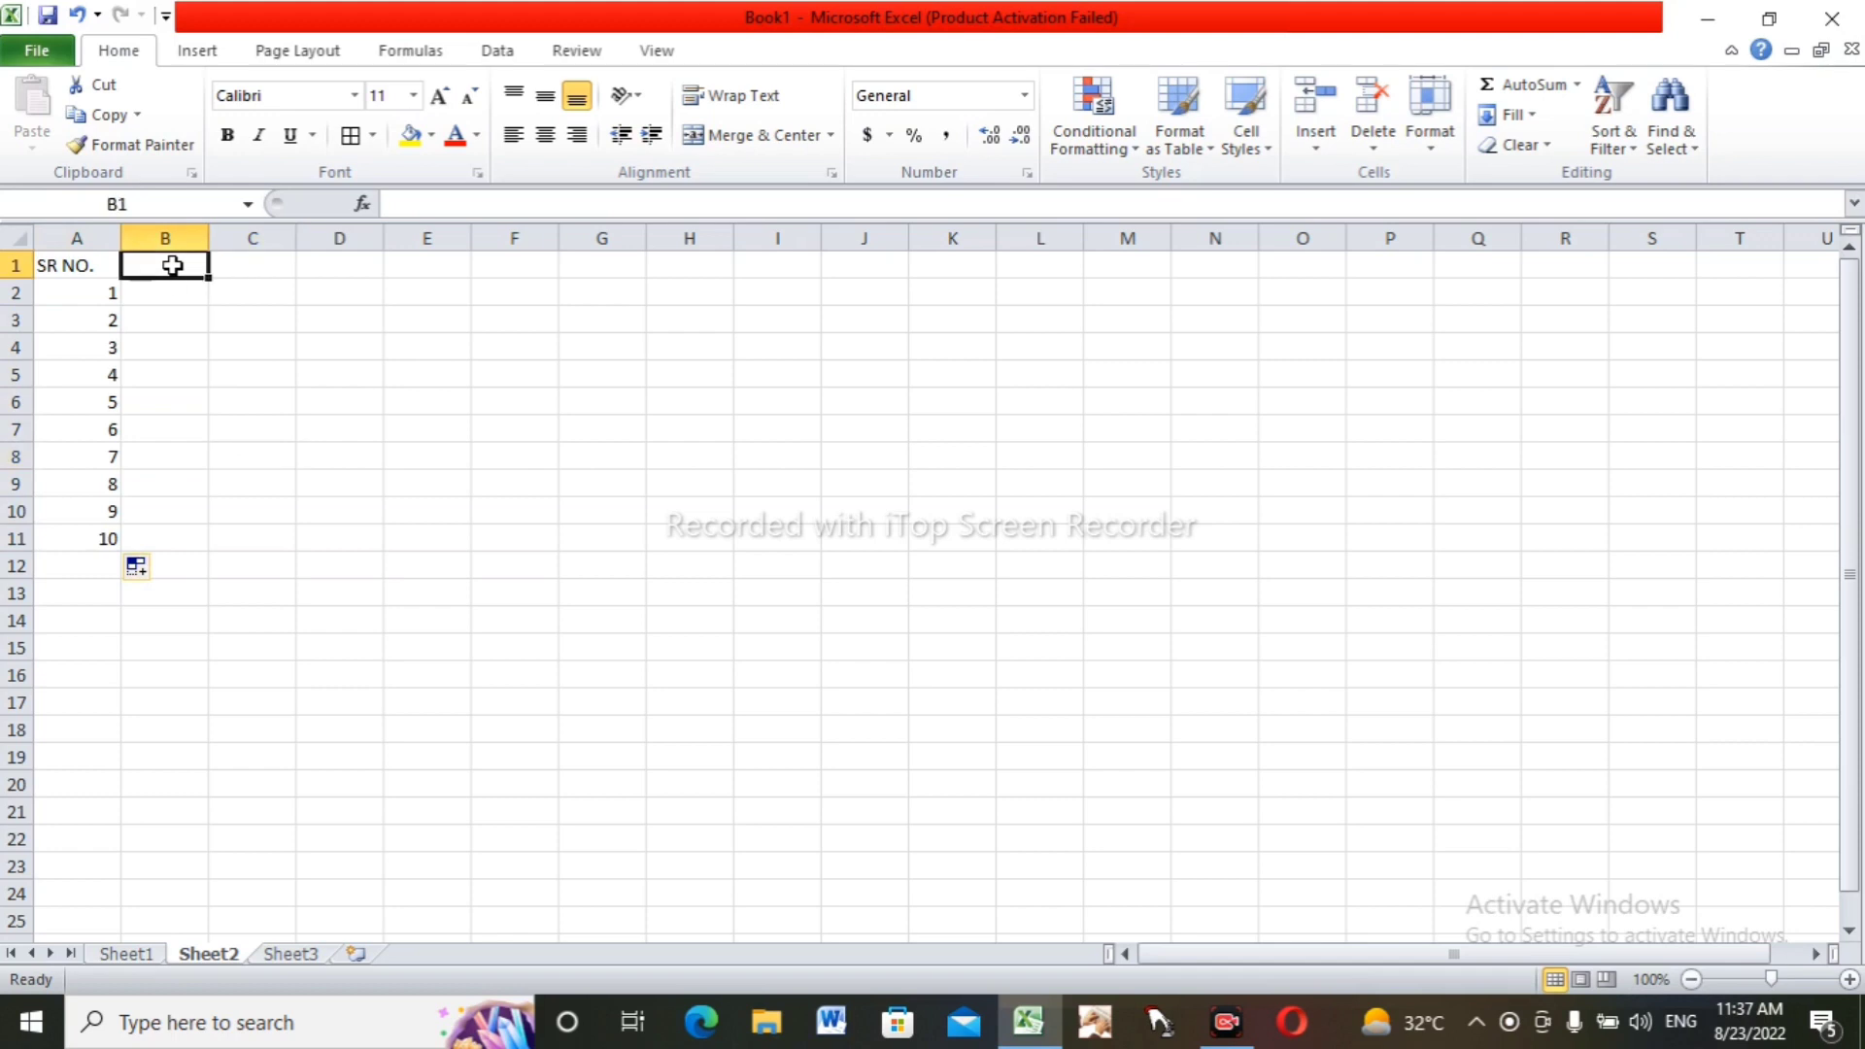
click(240, 268)
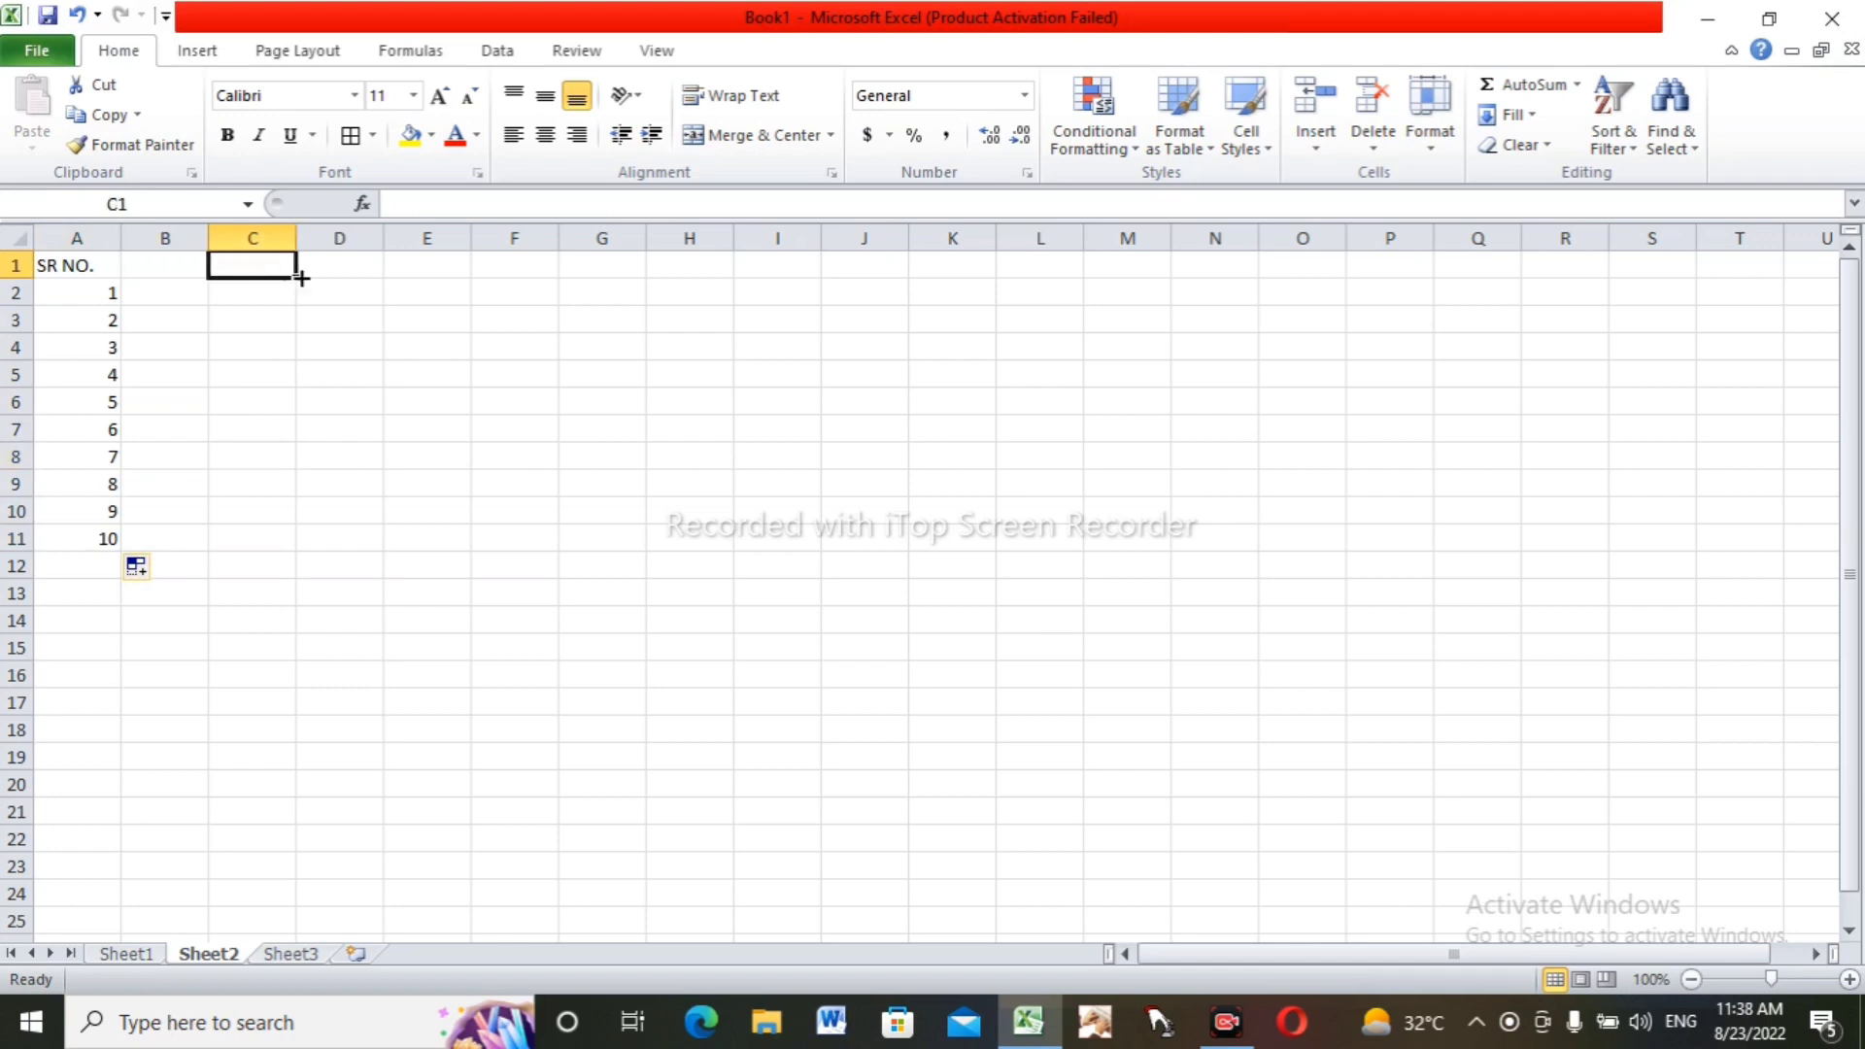
click(337, 270)
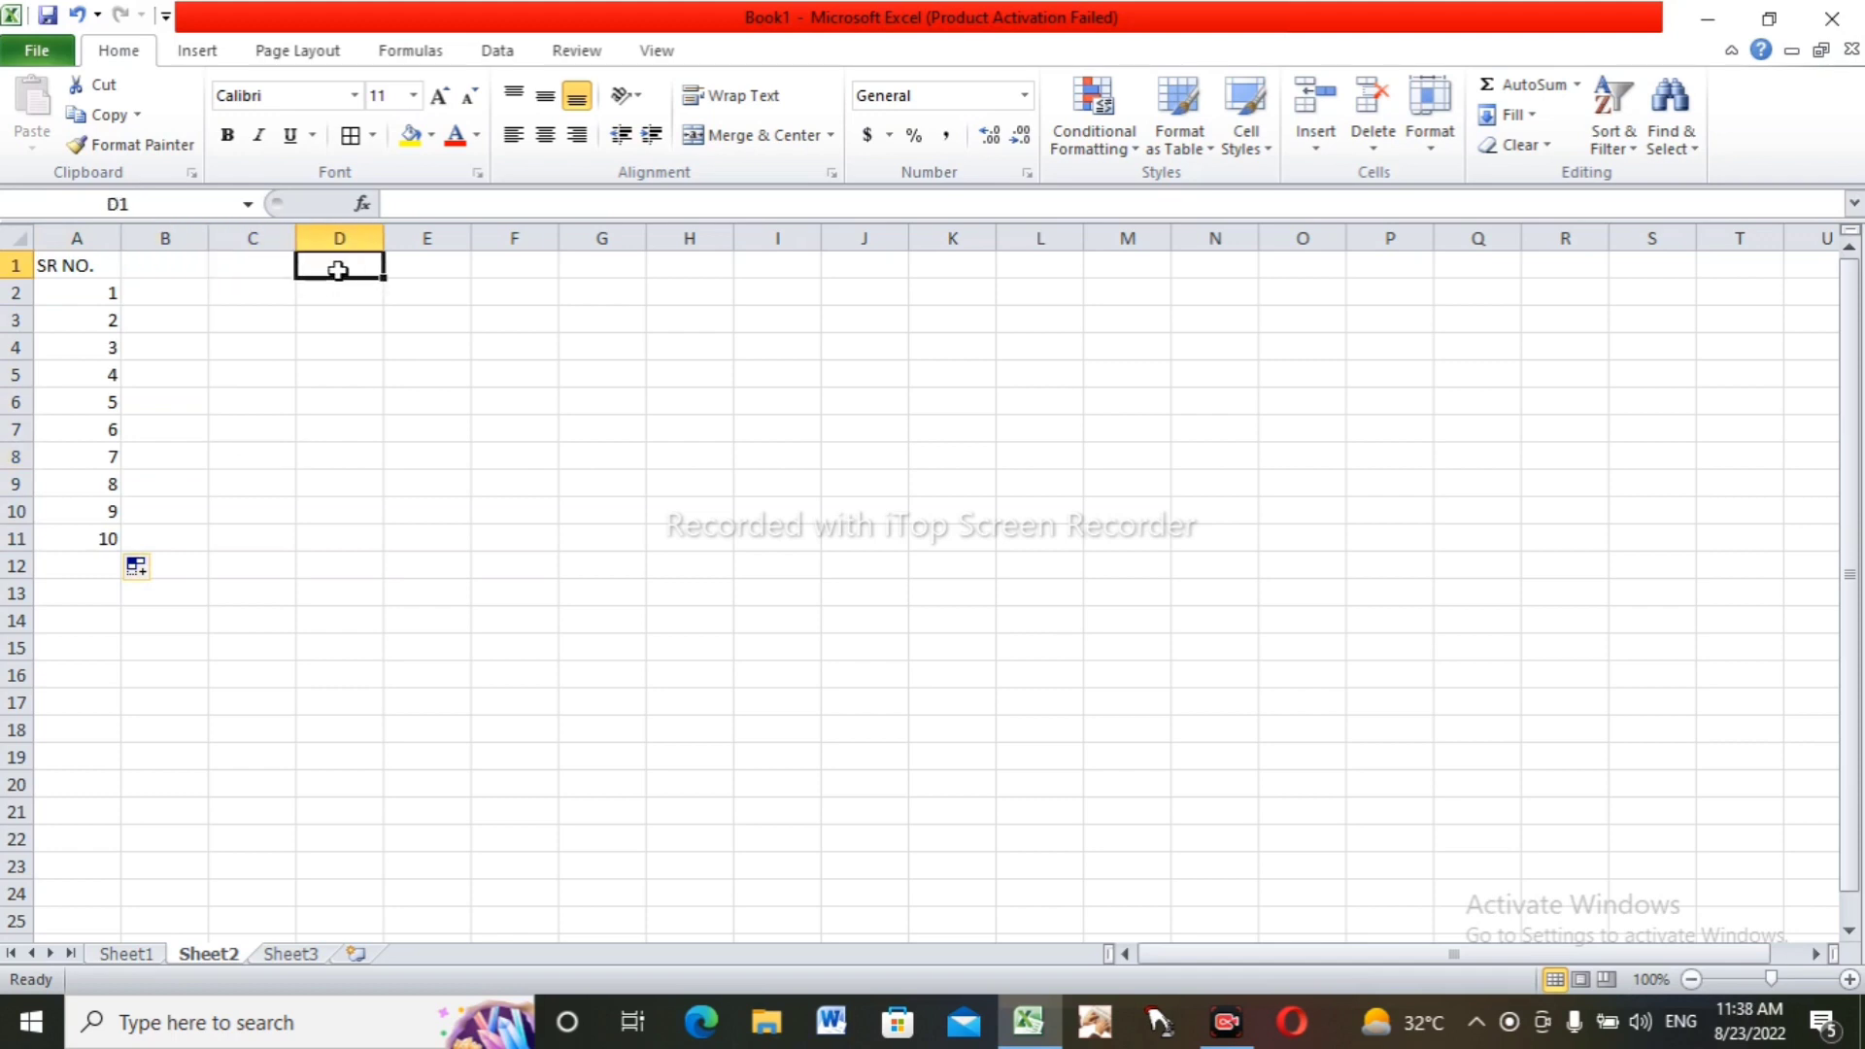
text(JAN)
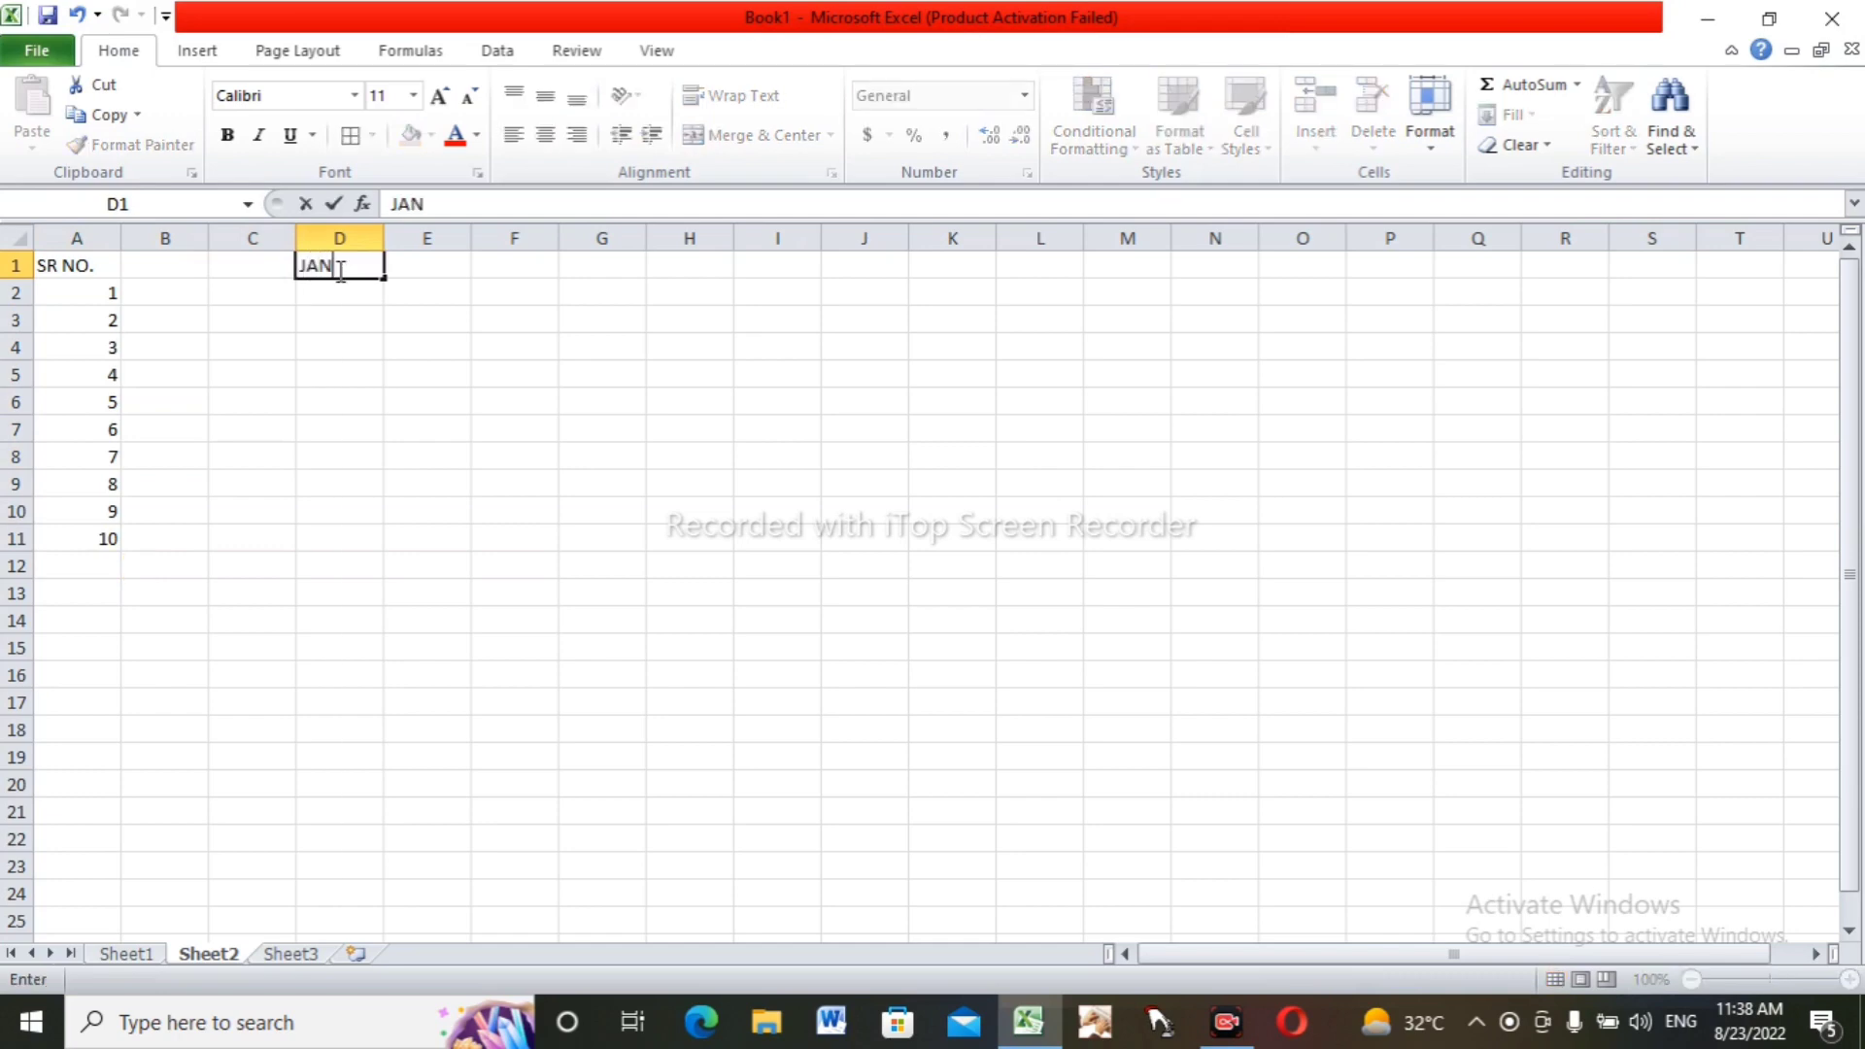
key(Tab)
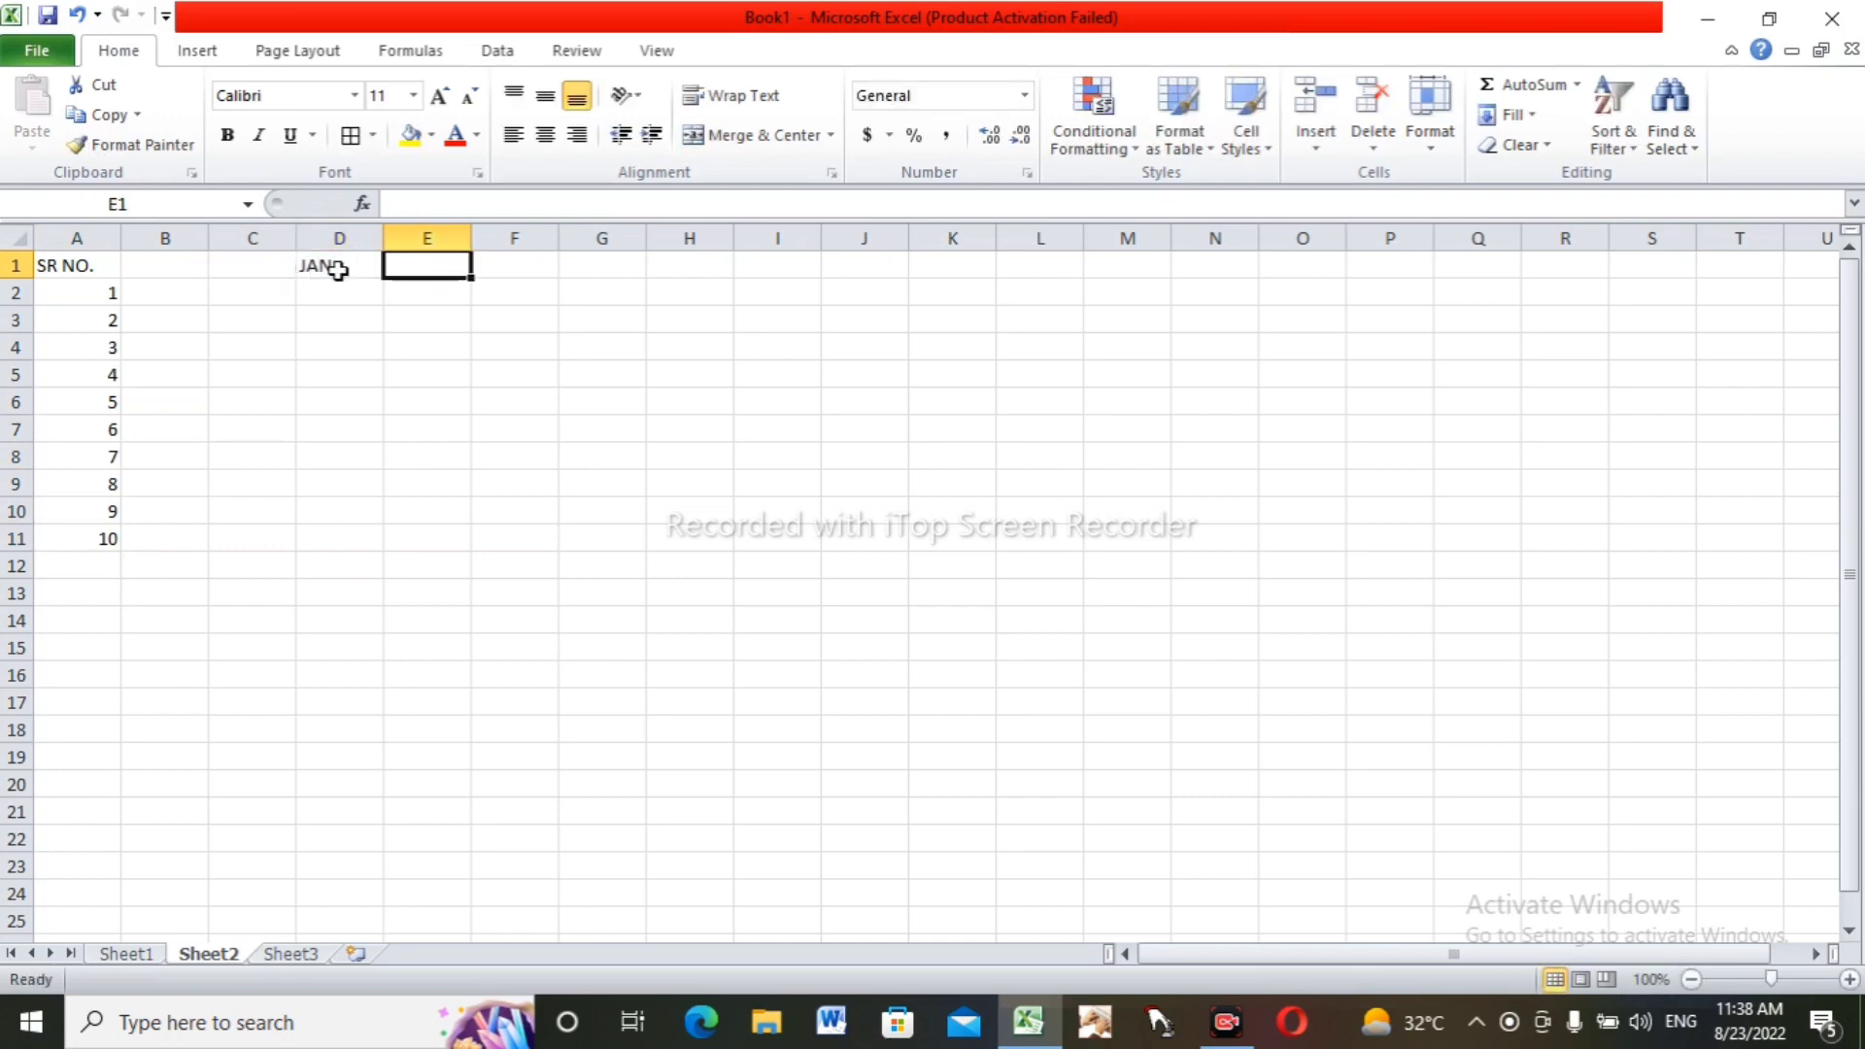
text(FEB)
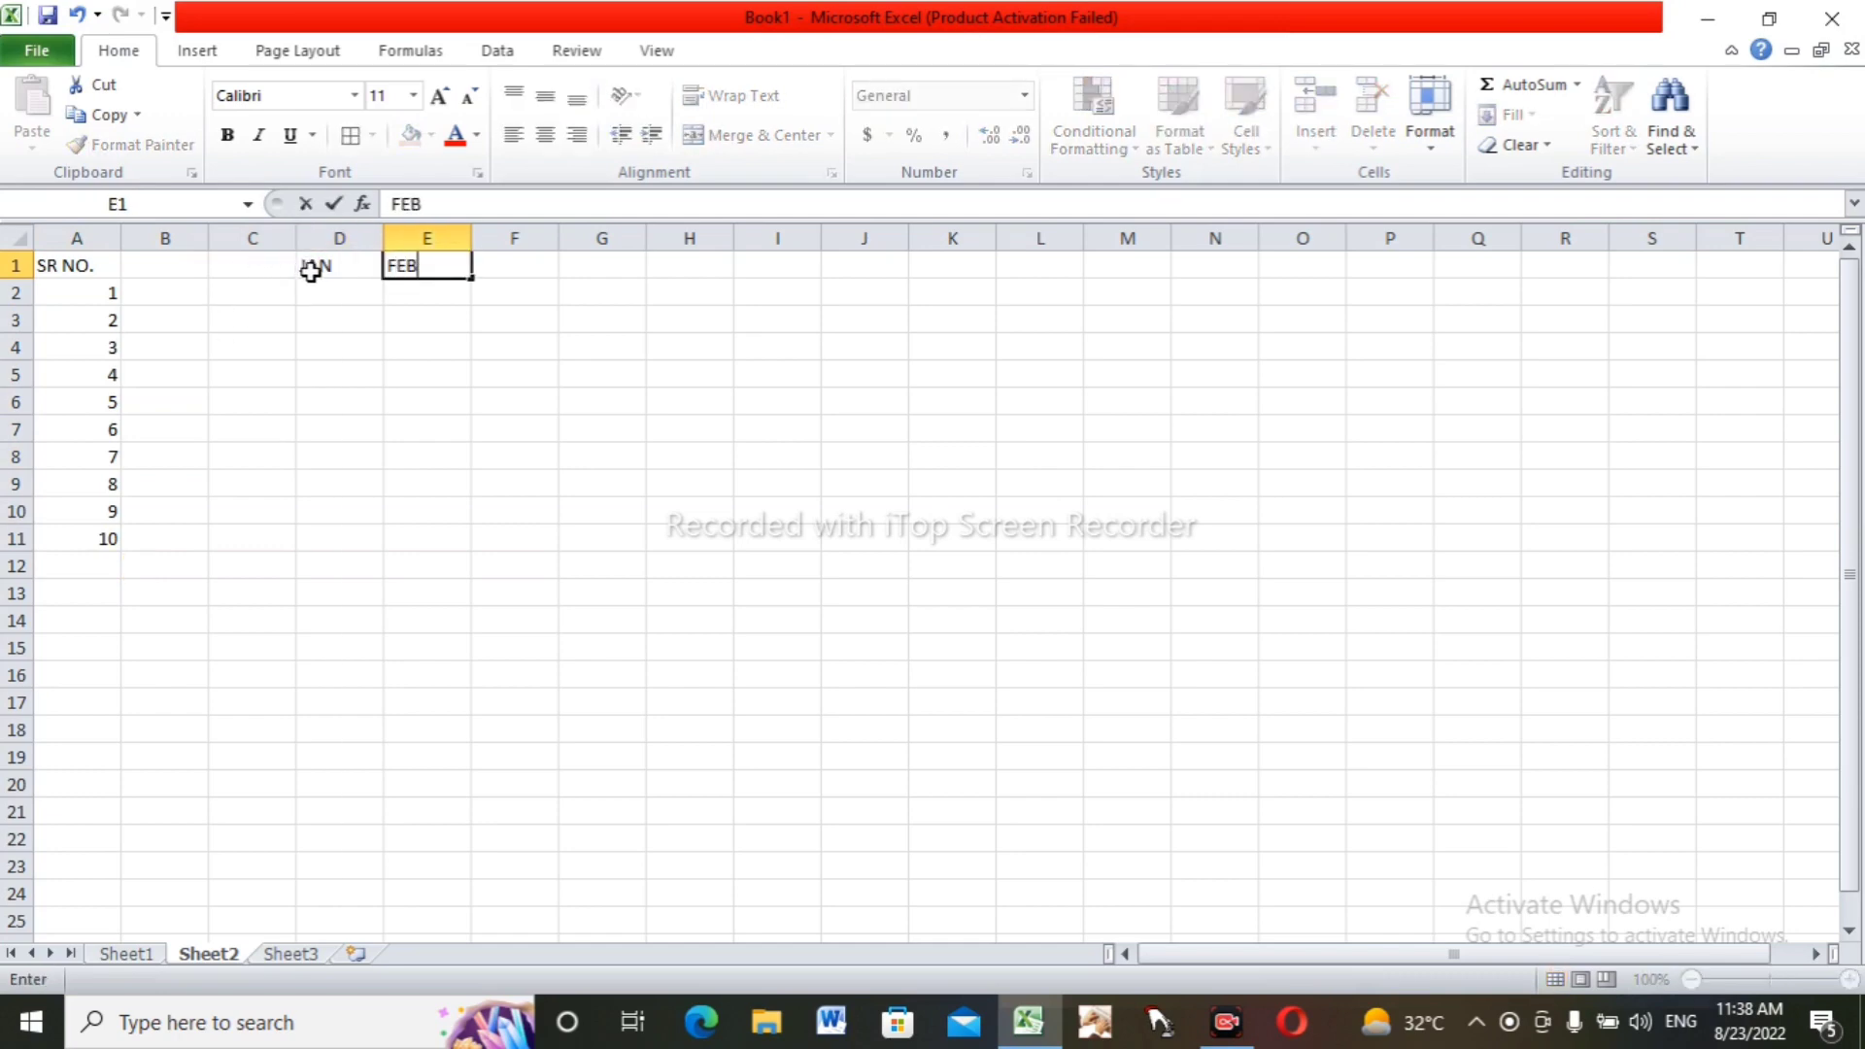
drag(310, 272, 1415, 282)
click(366, 262)
- Replace the surplus month in P1 with the heading TOTAL PAYMENT
click(1384, 257)
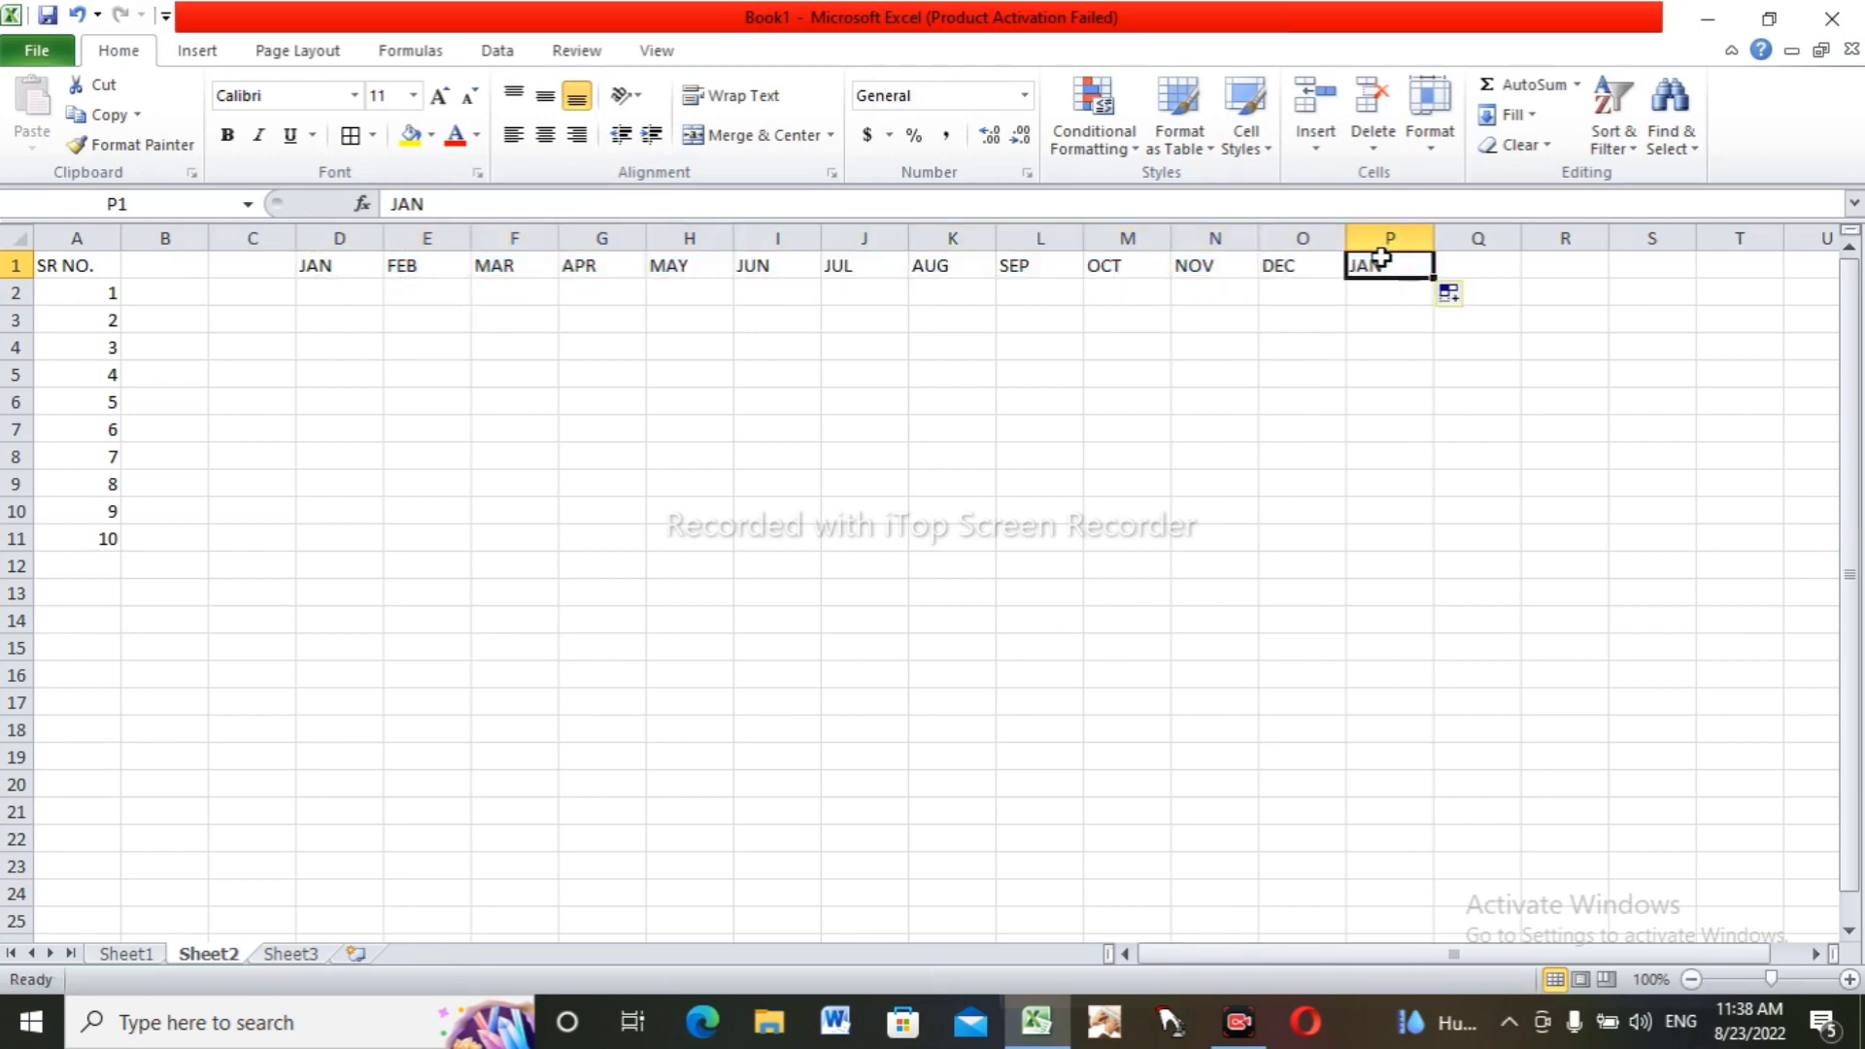
key(Delete)
text(TOTAL)
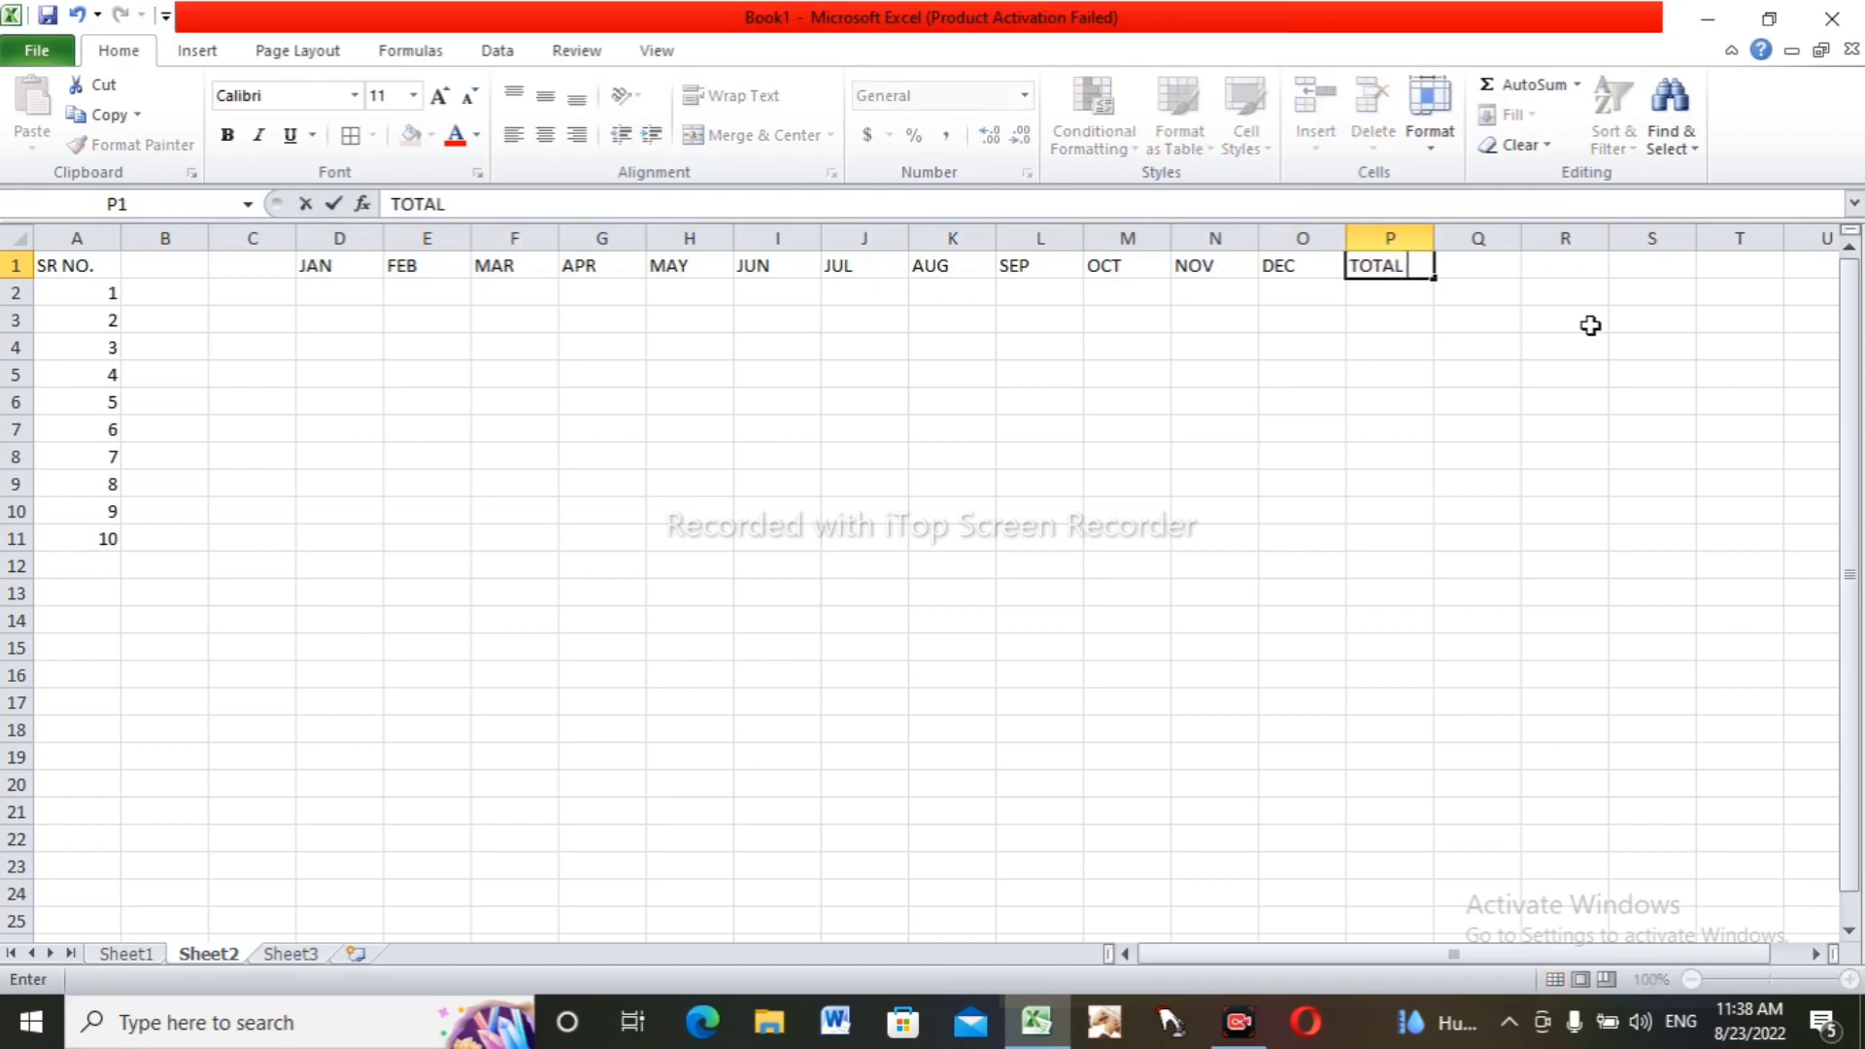
text( PAYME)
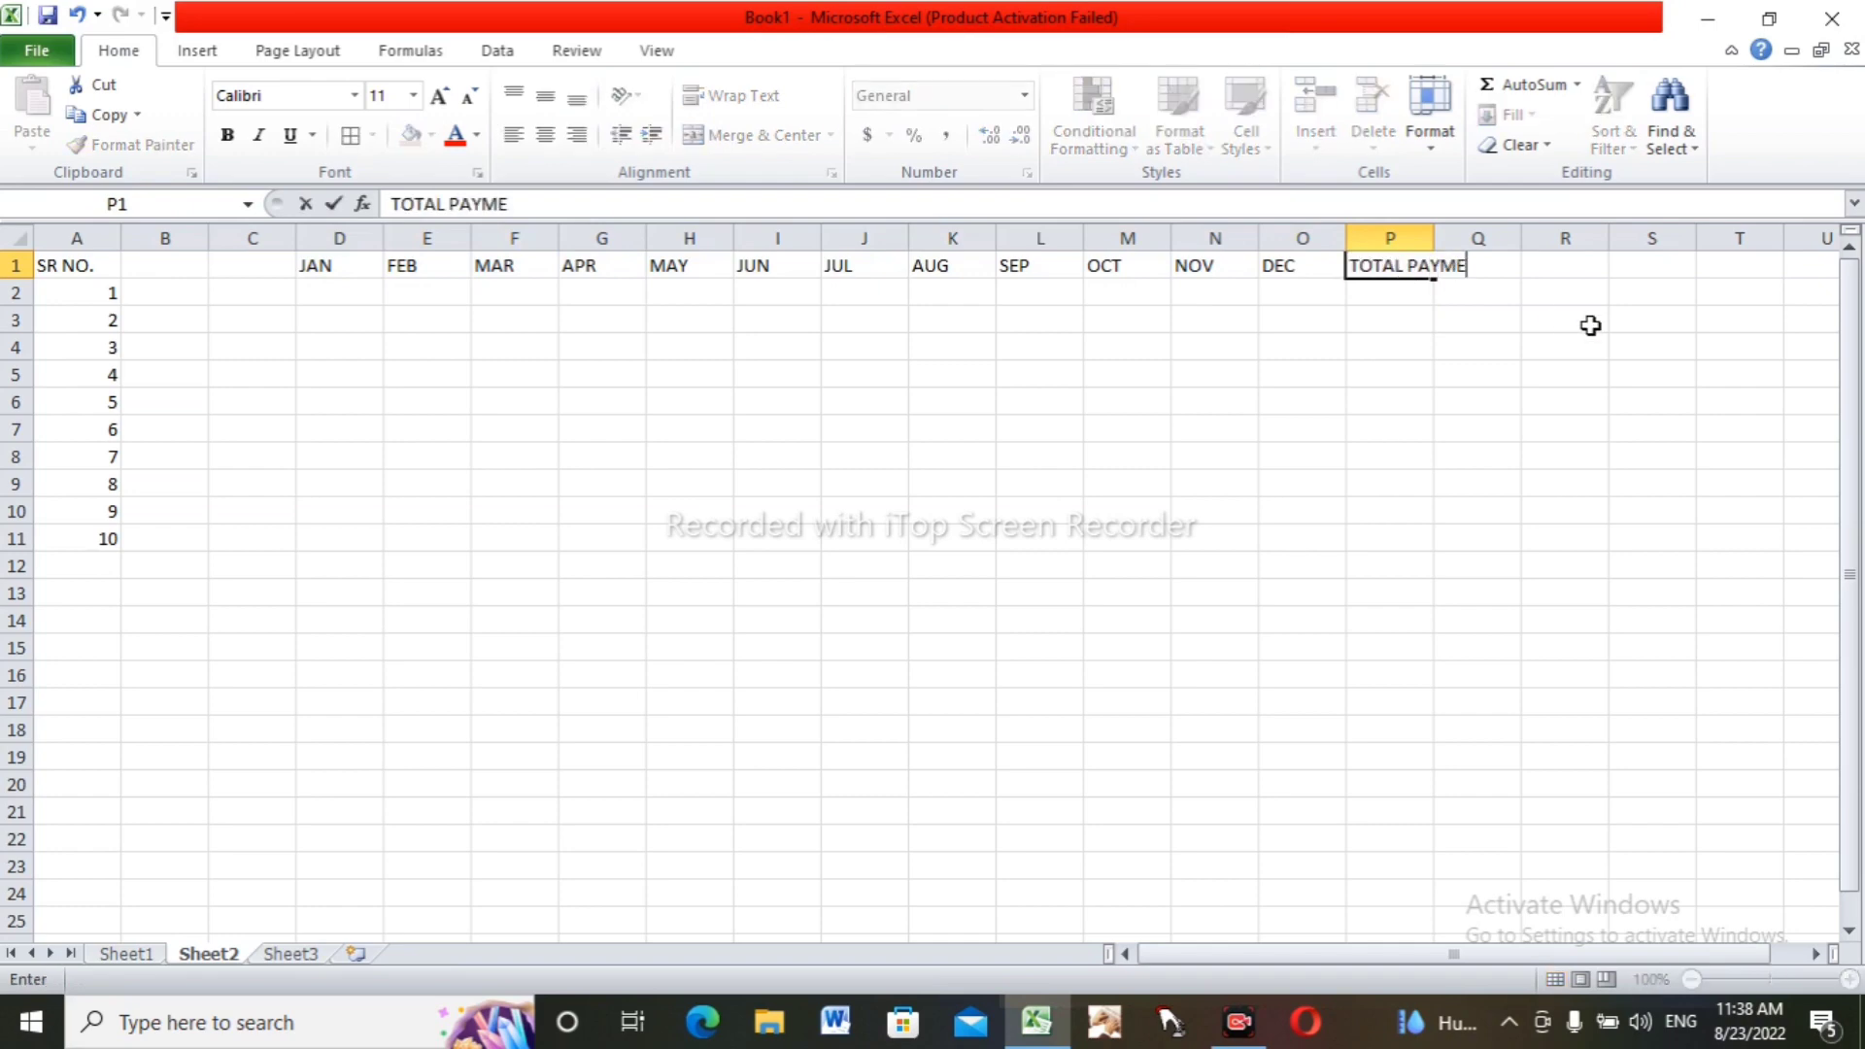
text(NT)
click(1413, 342)
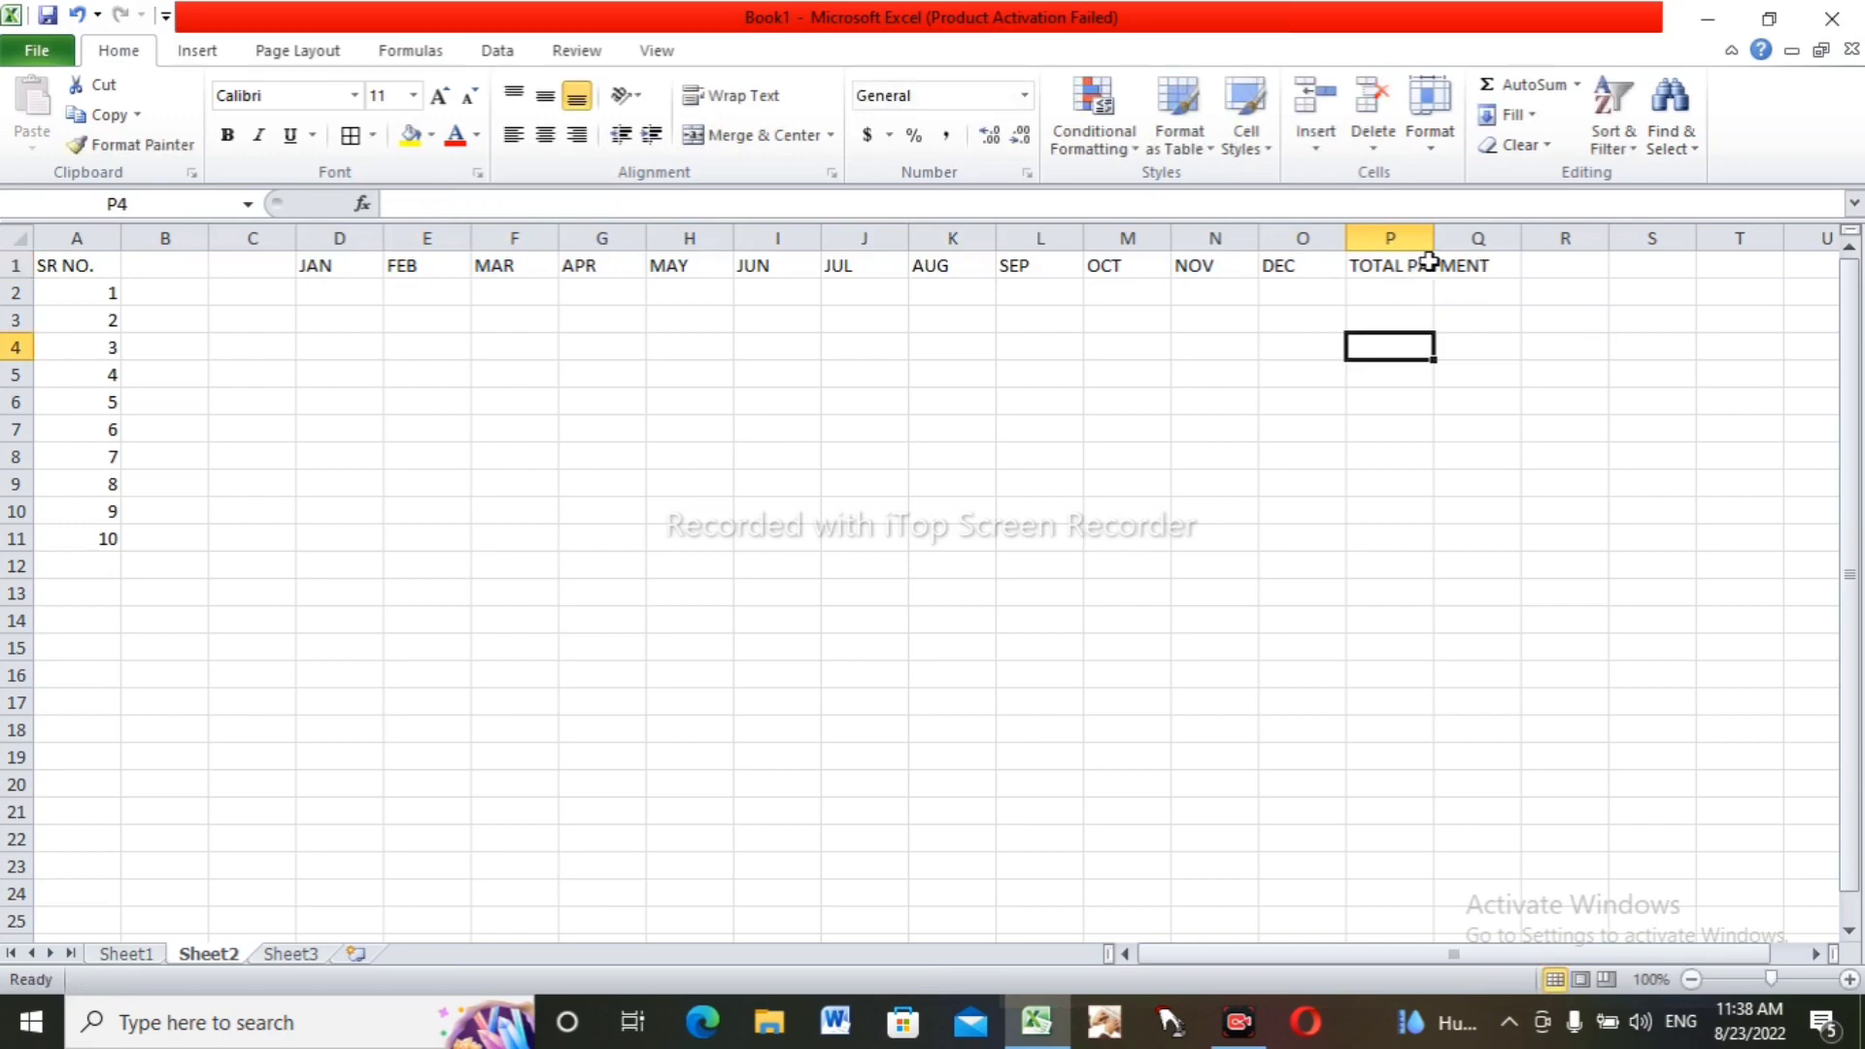
- Widen column P to fit its TOTAL PAYMENT heading, and widen the empty columns B and C
drag(1434, 237, 1512, 237)
click(1034, 505)
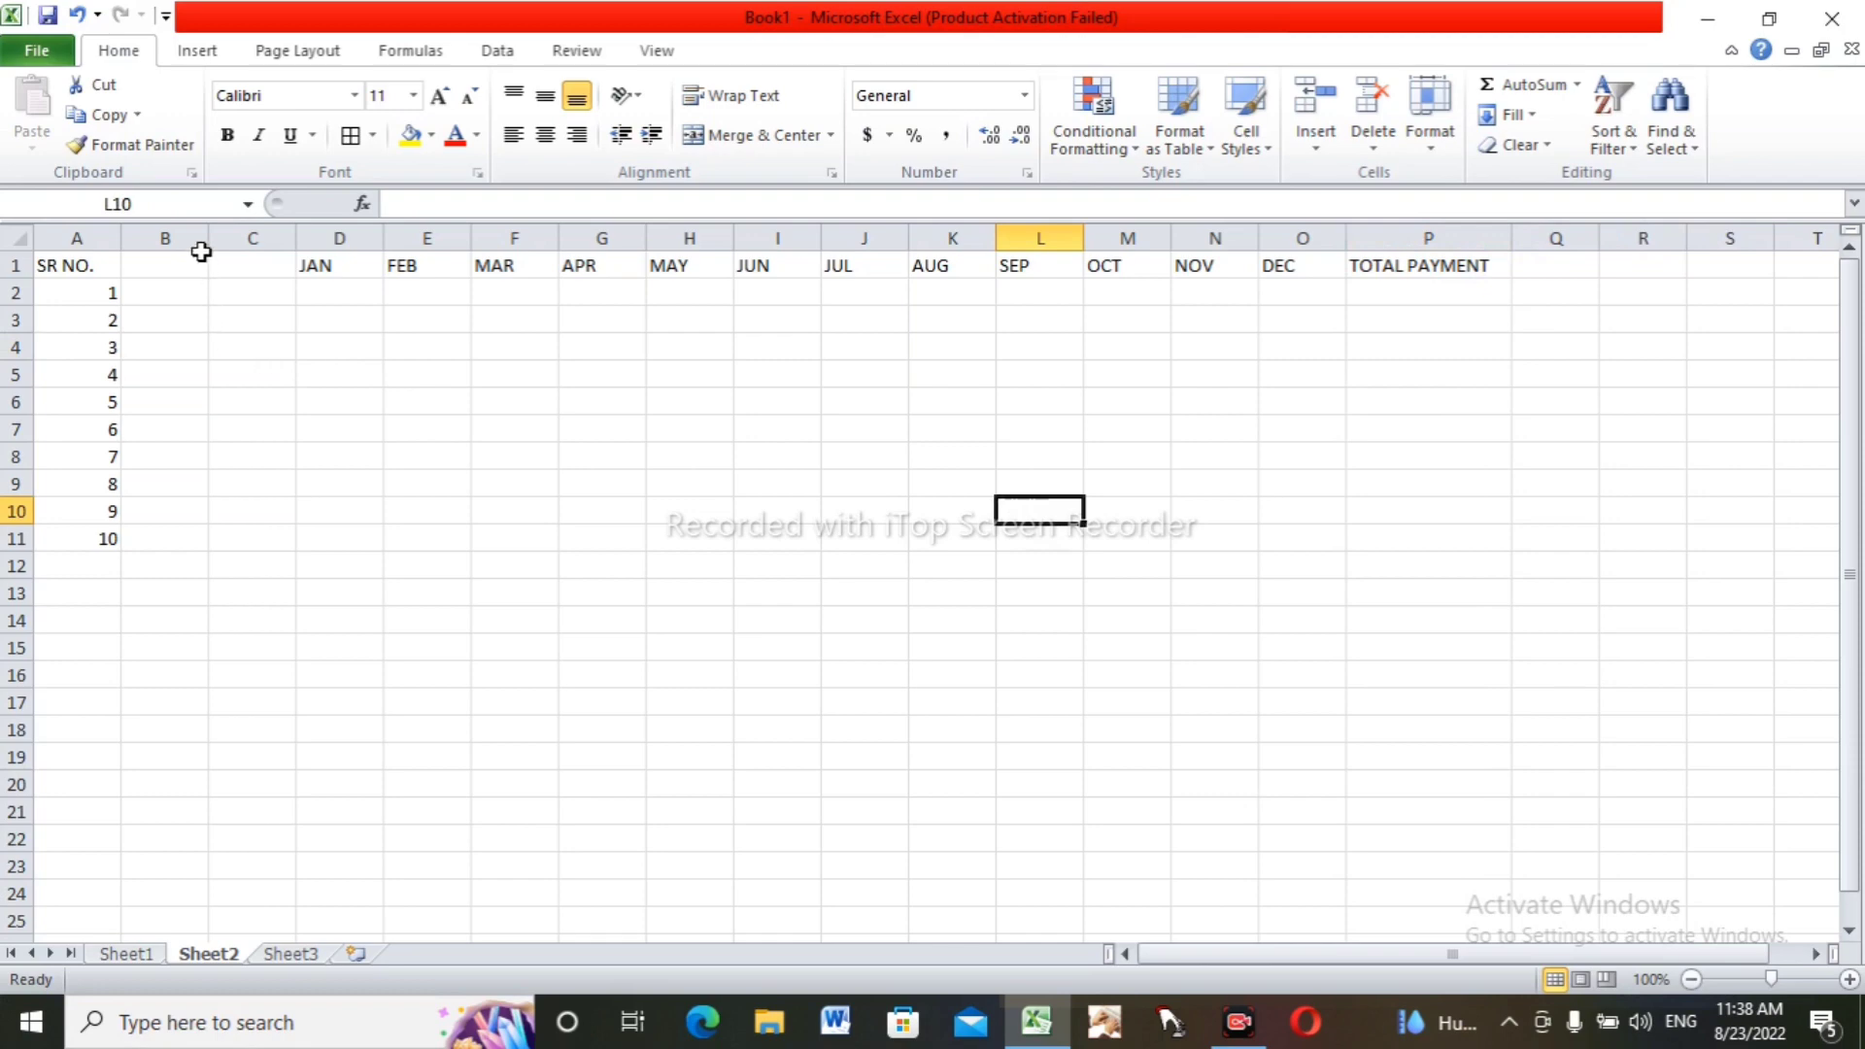
drag(208, 238, 396, 238)
- Apply all borders to the table range A1:P11
mouse_move(91, 265)
mouse_down()
mouse_move(479, 520)
mouse_move(1403, 566)
mouse_move(1540, 541)
mouse_up()
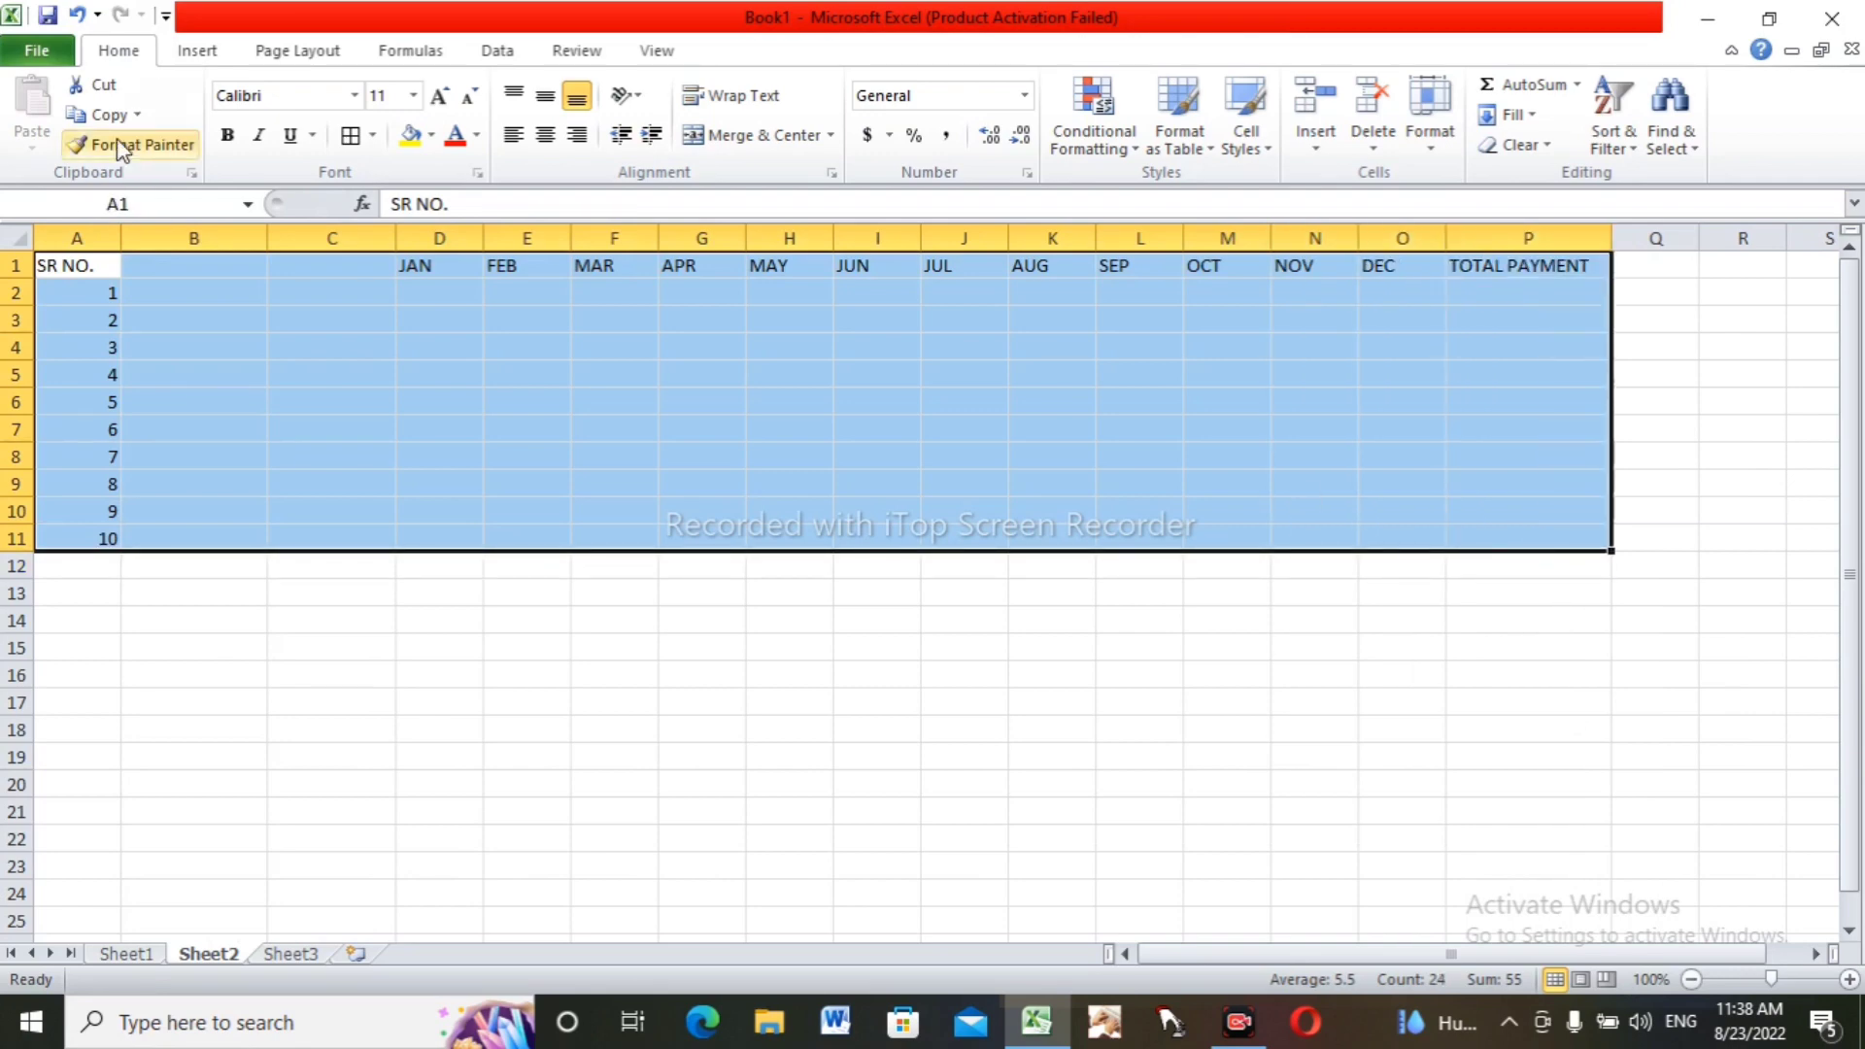
click(371, 137)
click(353, 354)
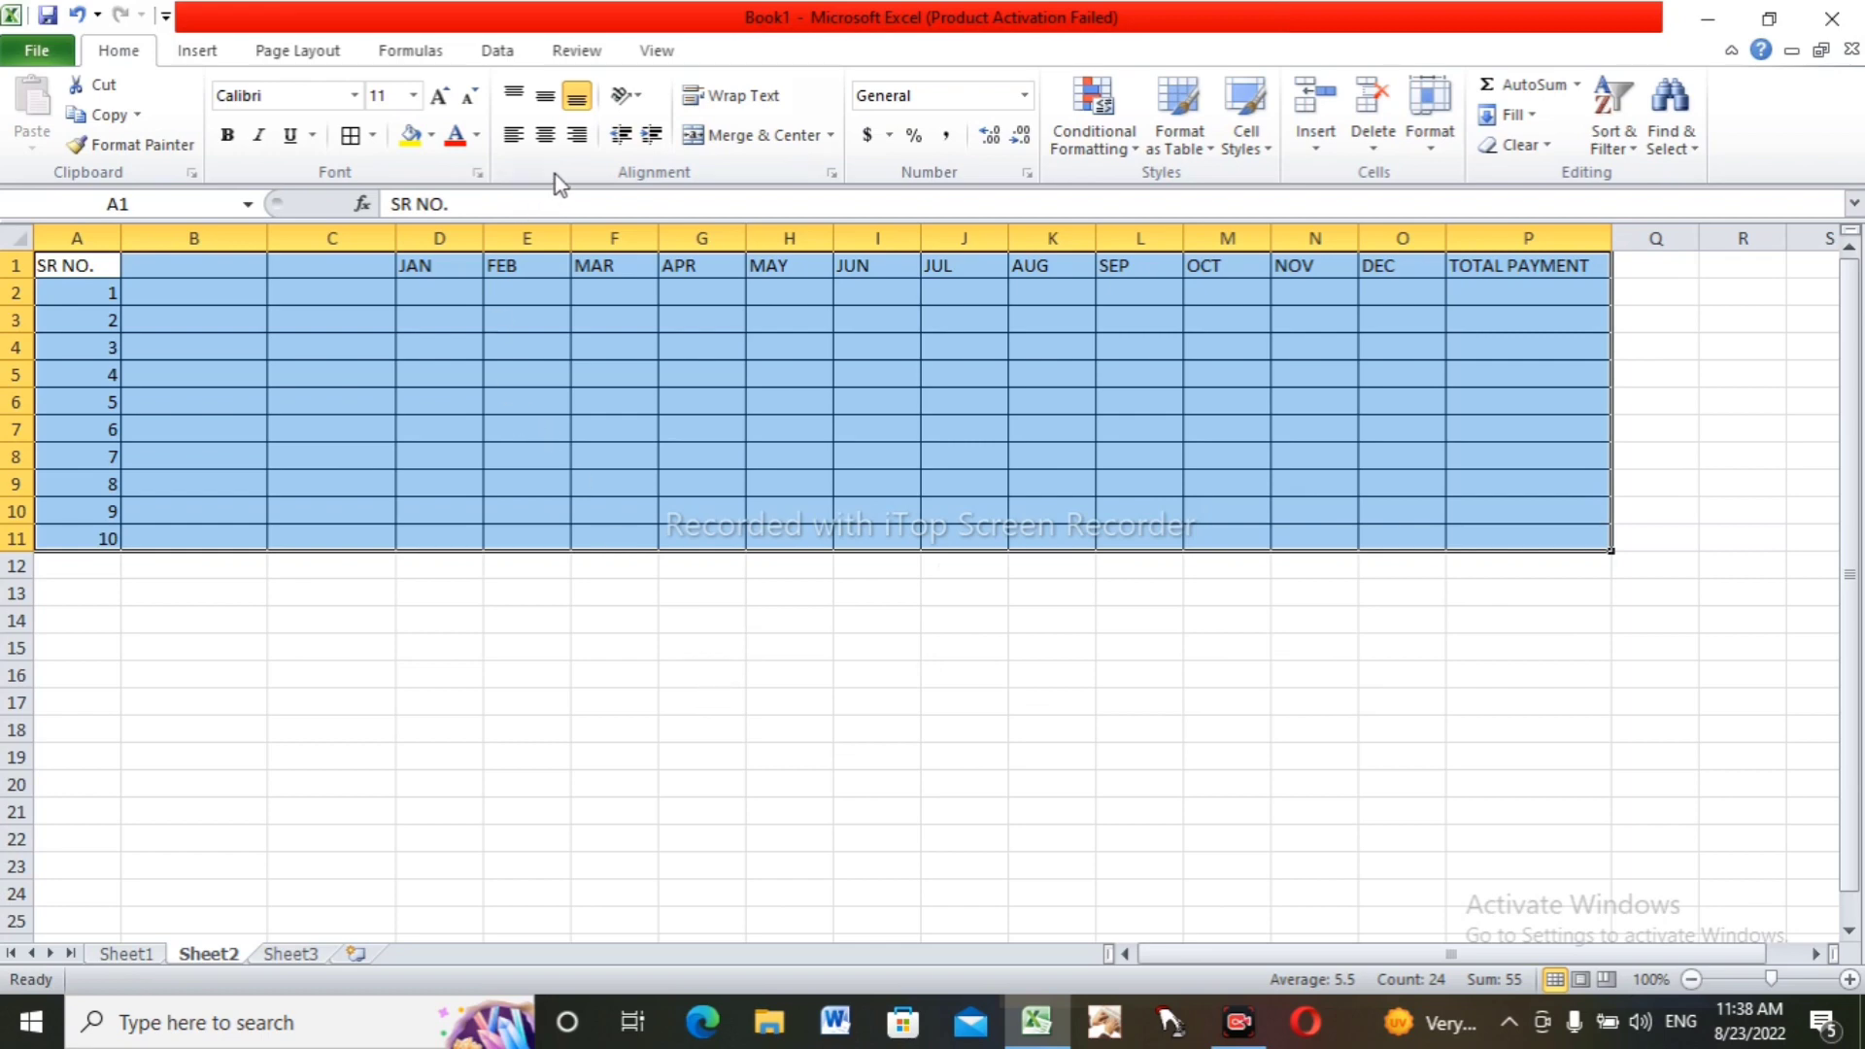
- Center the table's contents horizontally and vertically, and turn on text wrapping for its cells
click(545, 135)
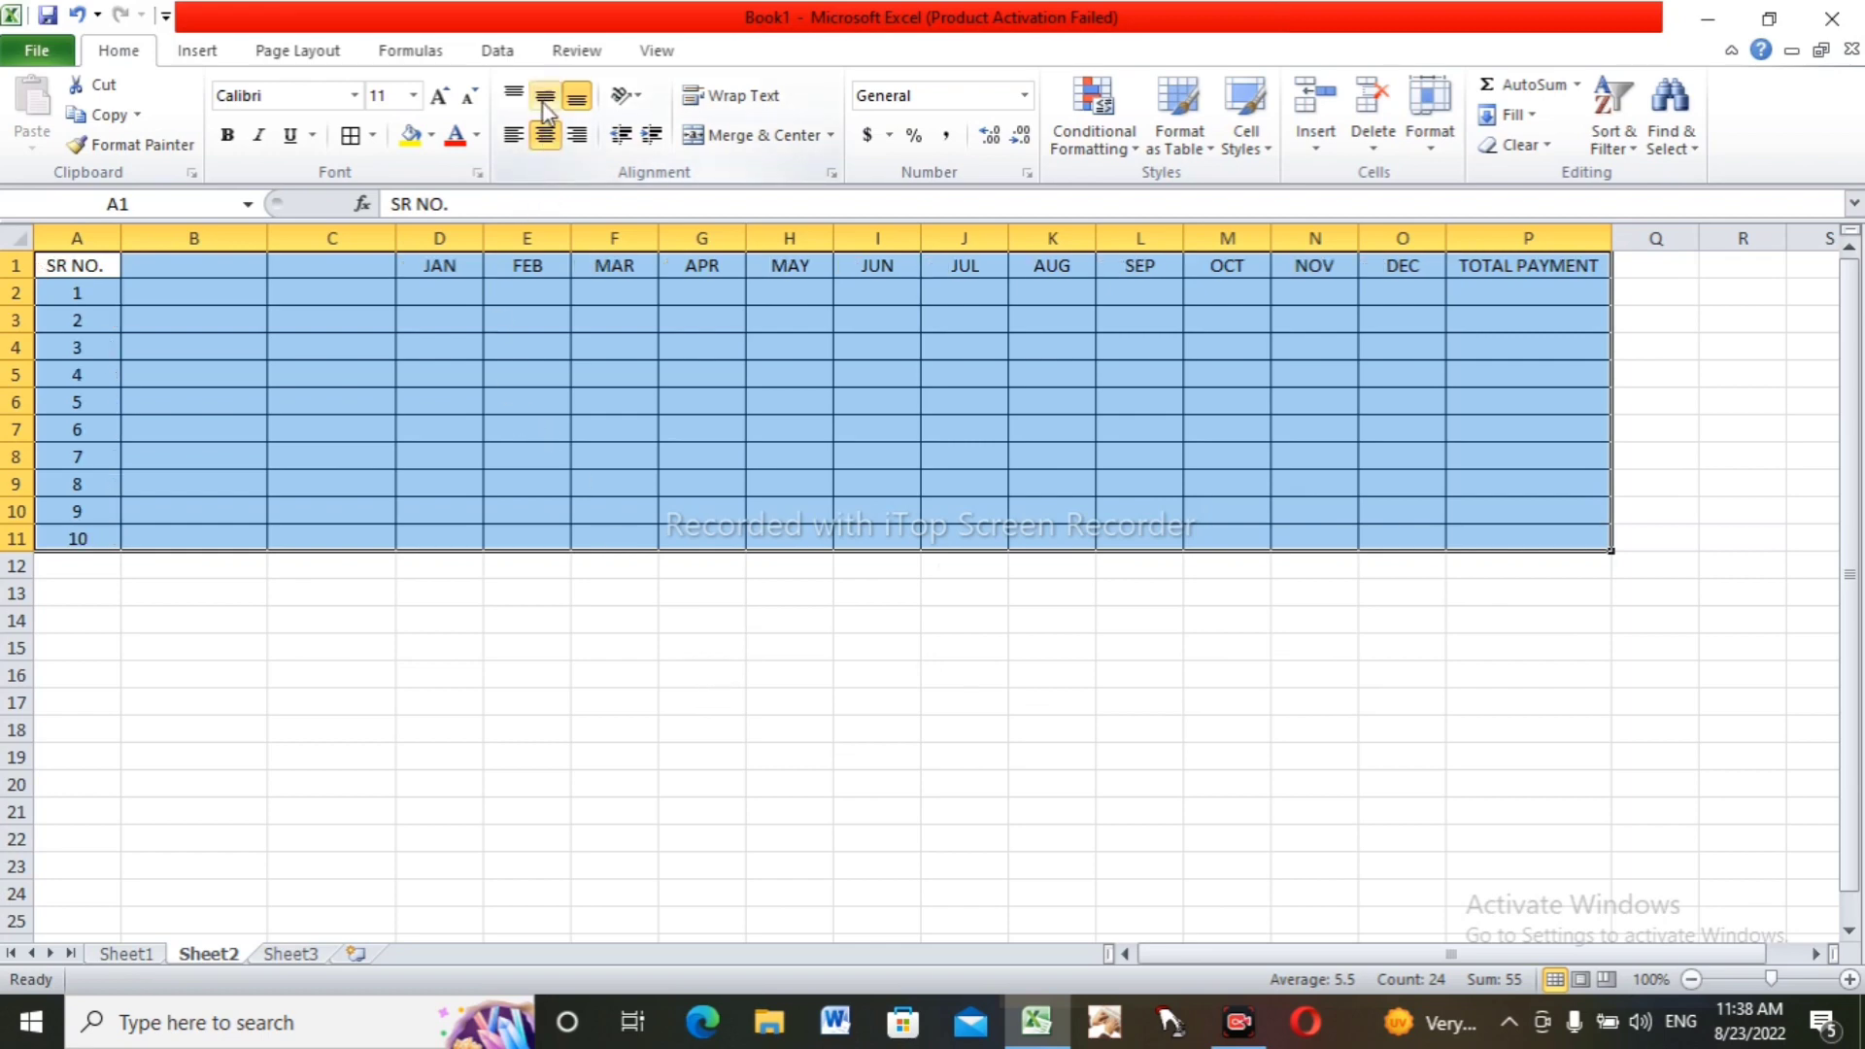
click(546, 98)
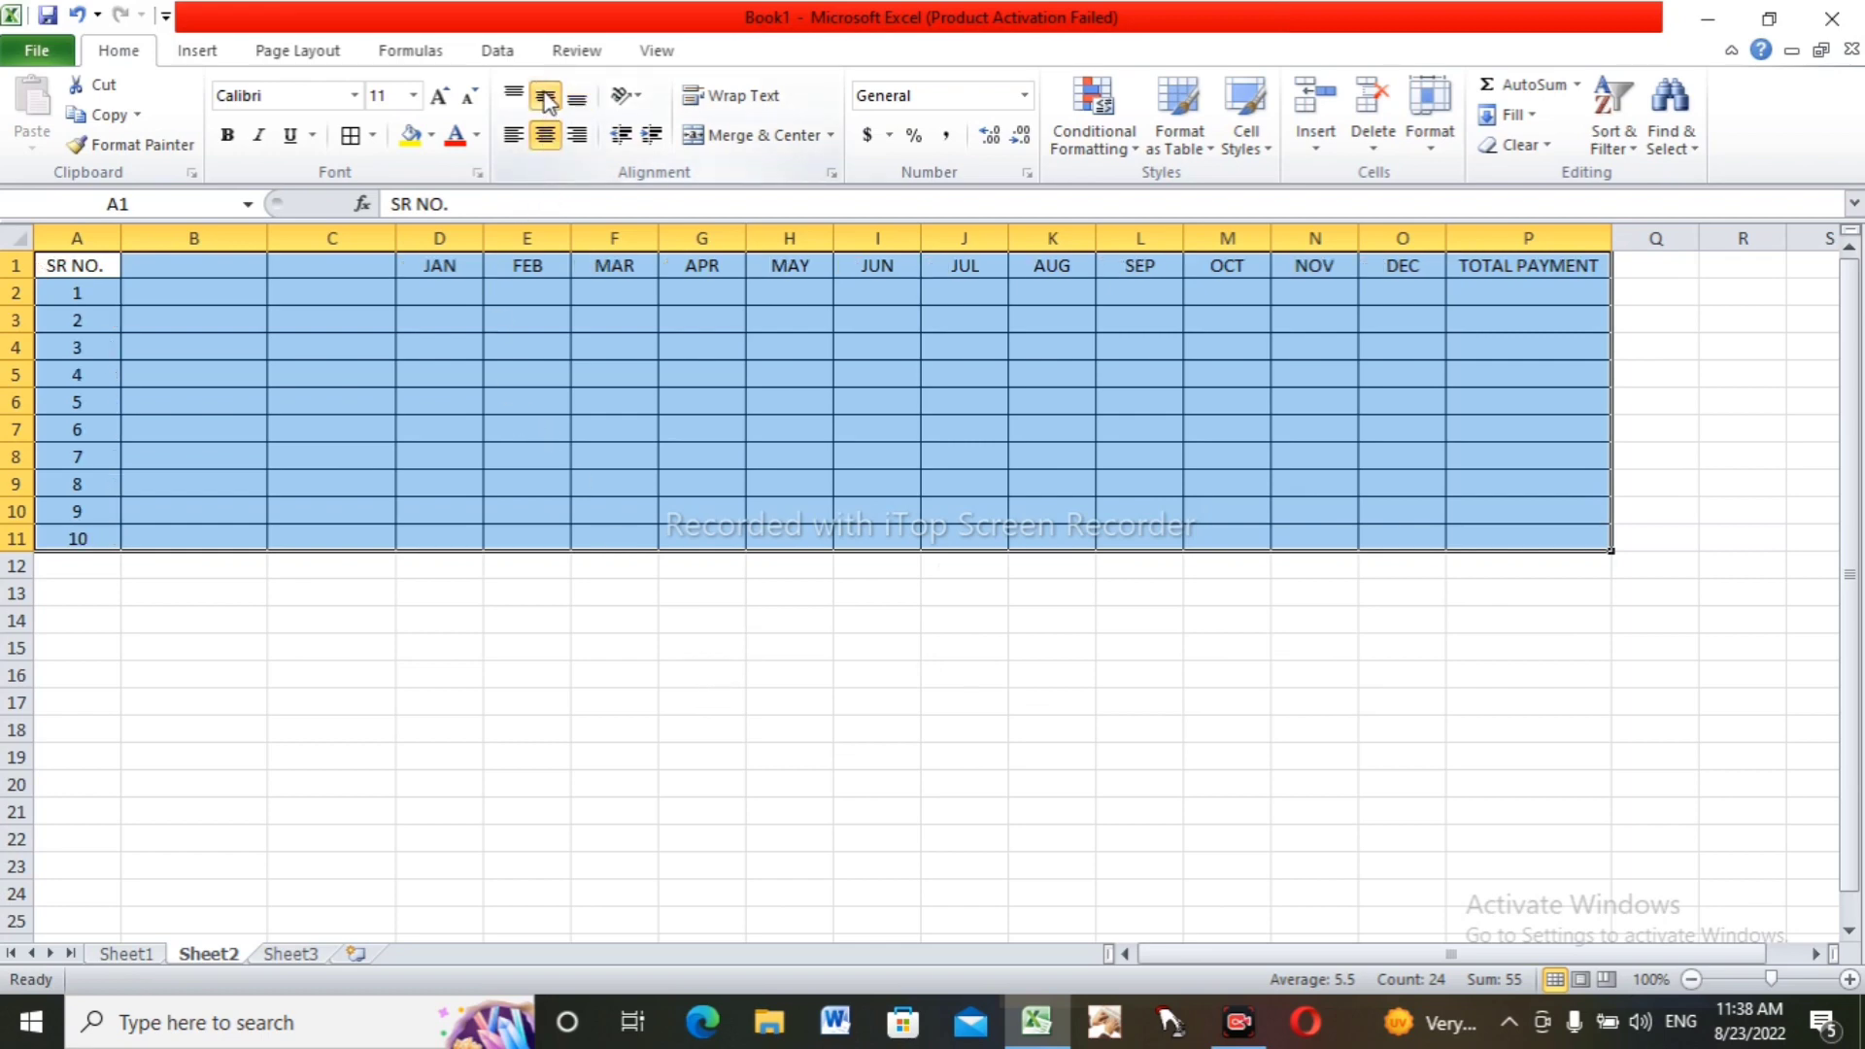
click(768, 105)
click(292, 374)
- Enter the headings NAME in B1 and FATHER NAME in C1
click(170, 275)
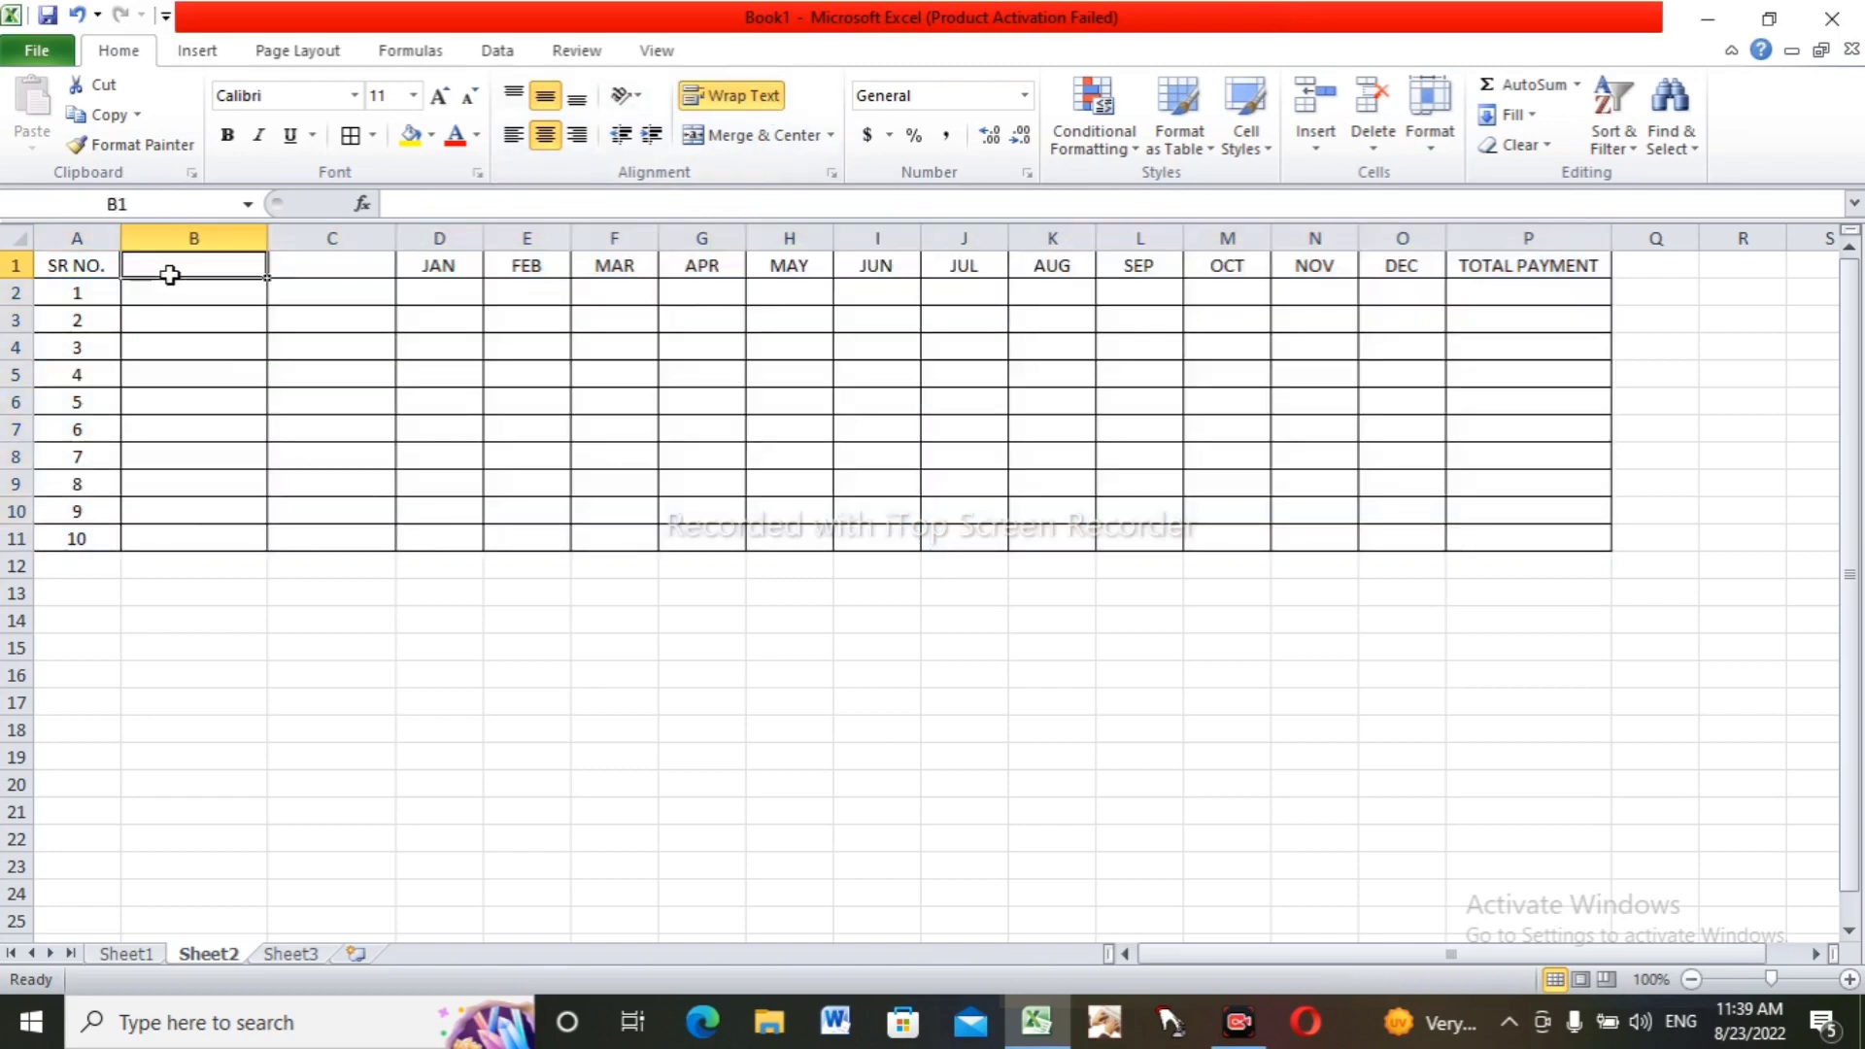
text(NAME)
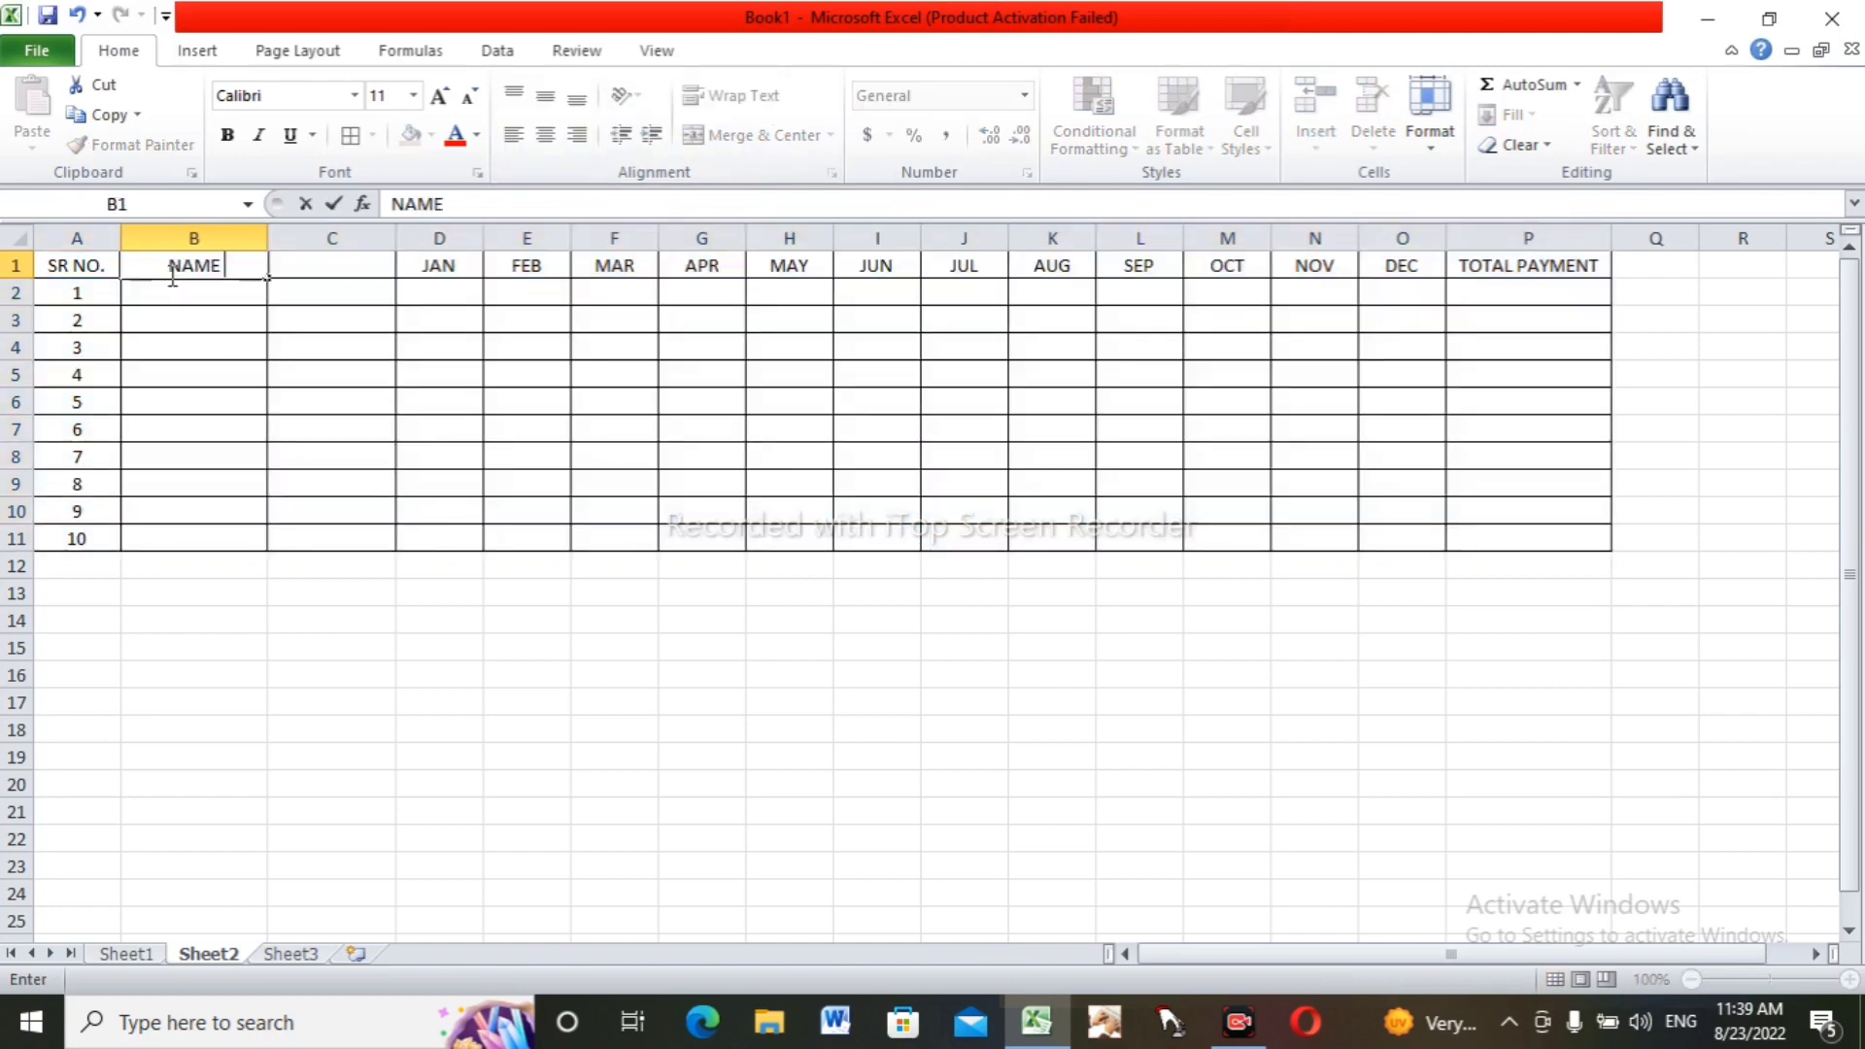
key(Tab)
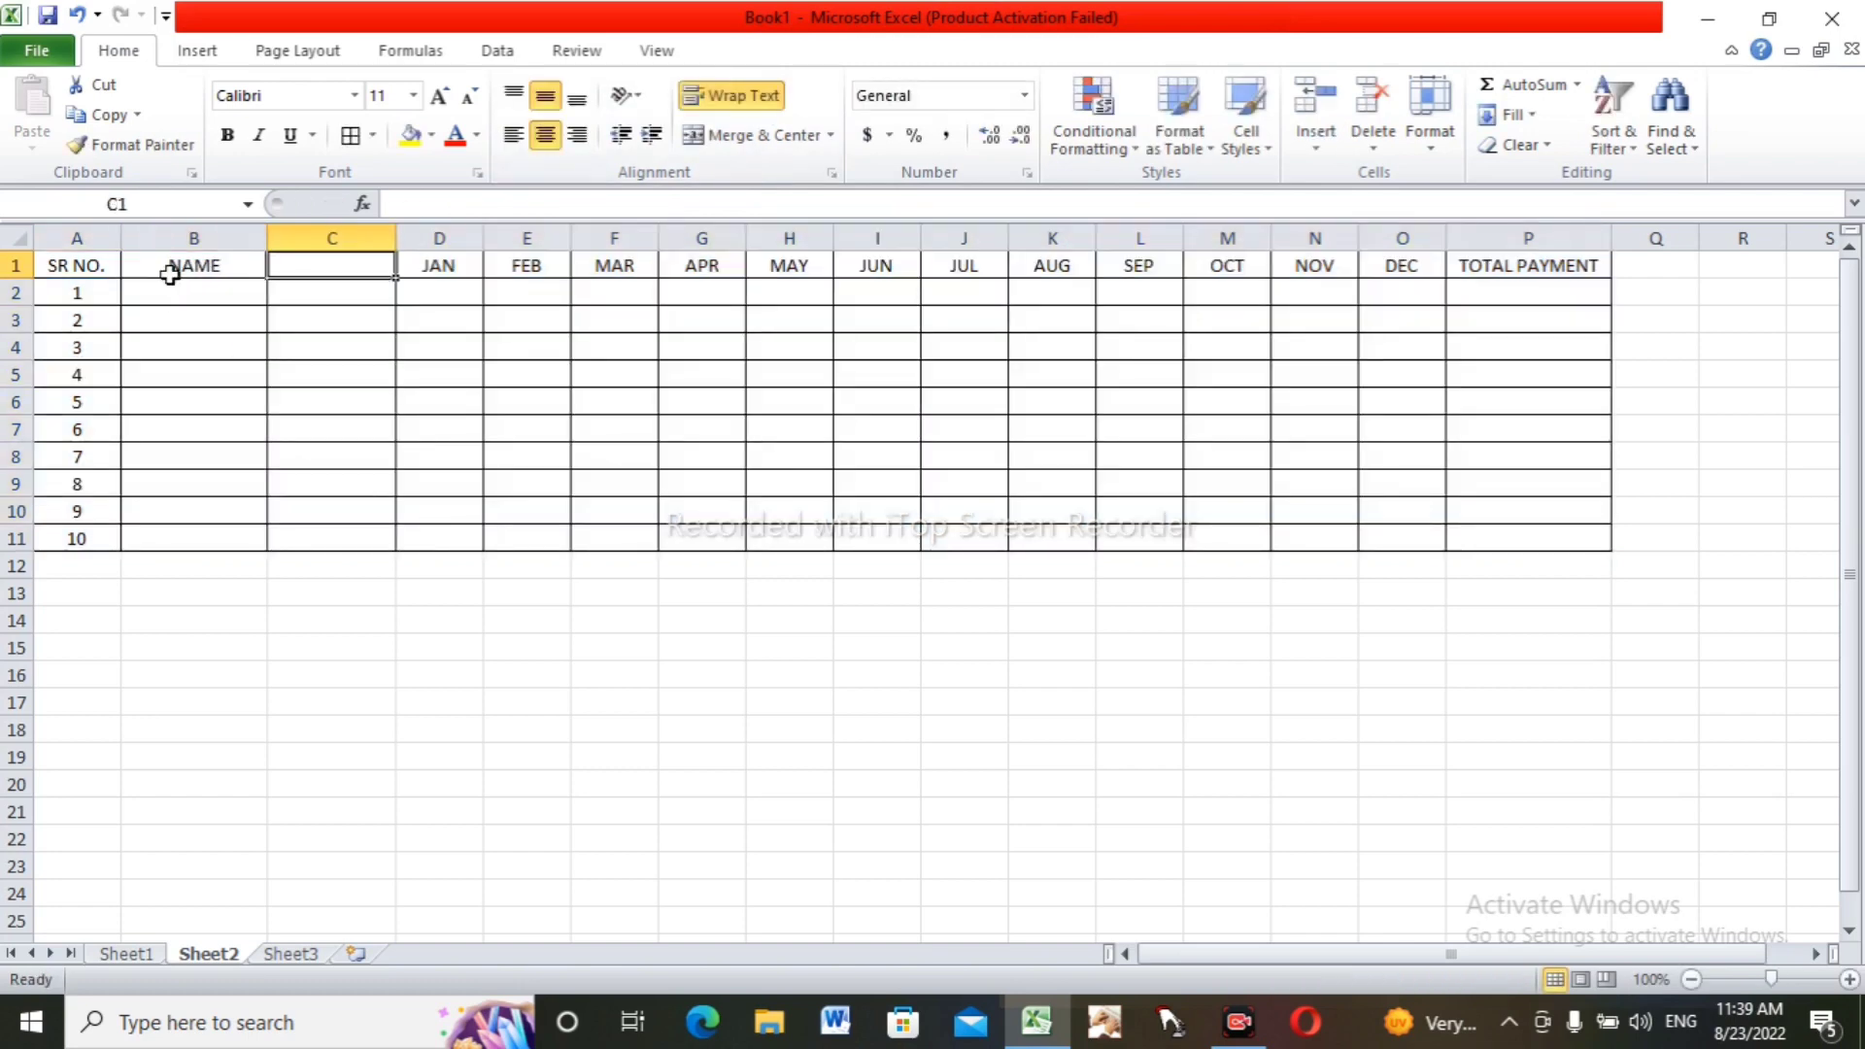
text(FATHER)
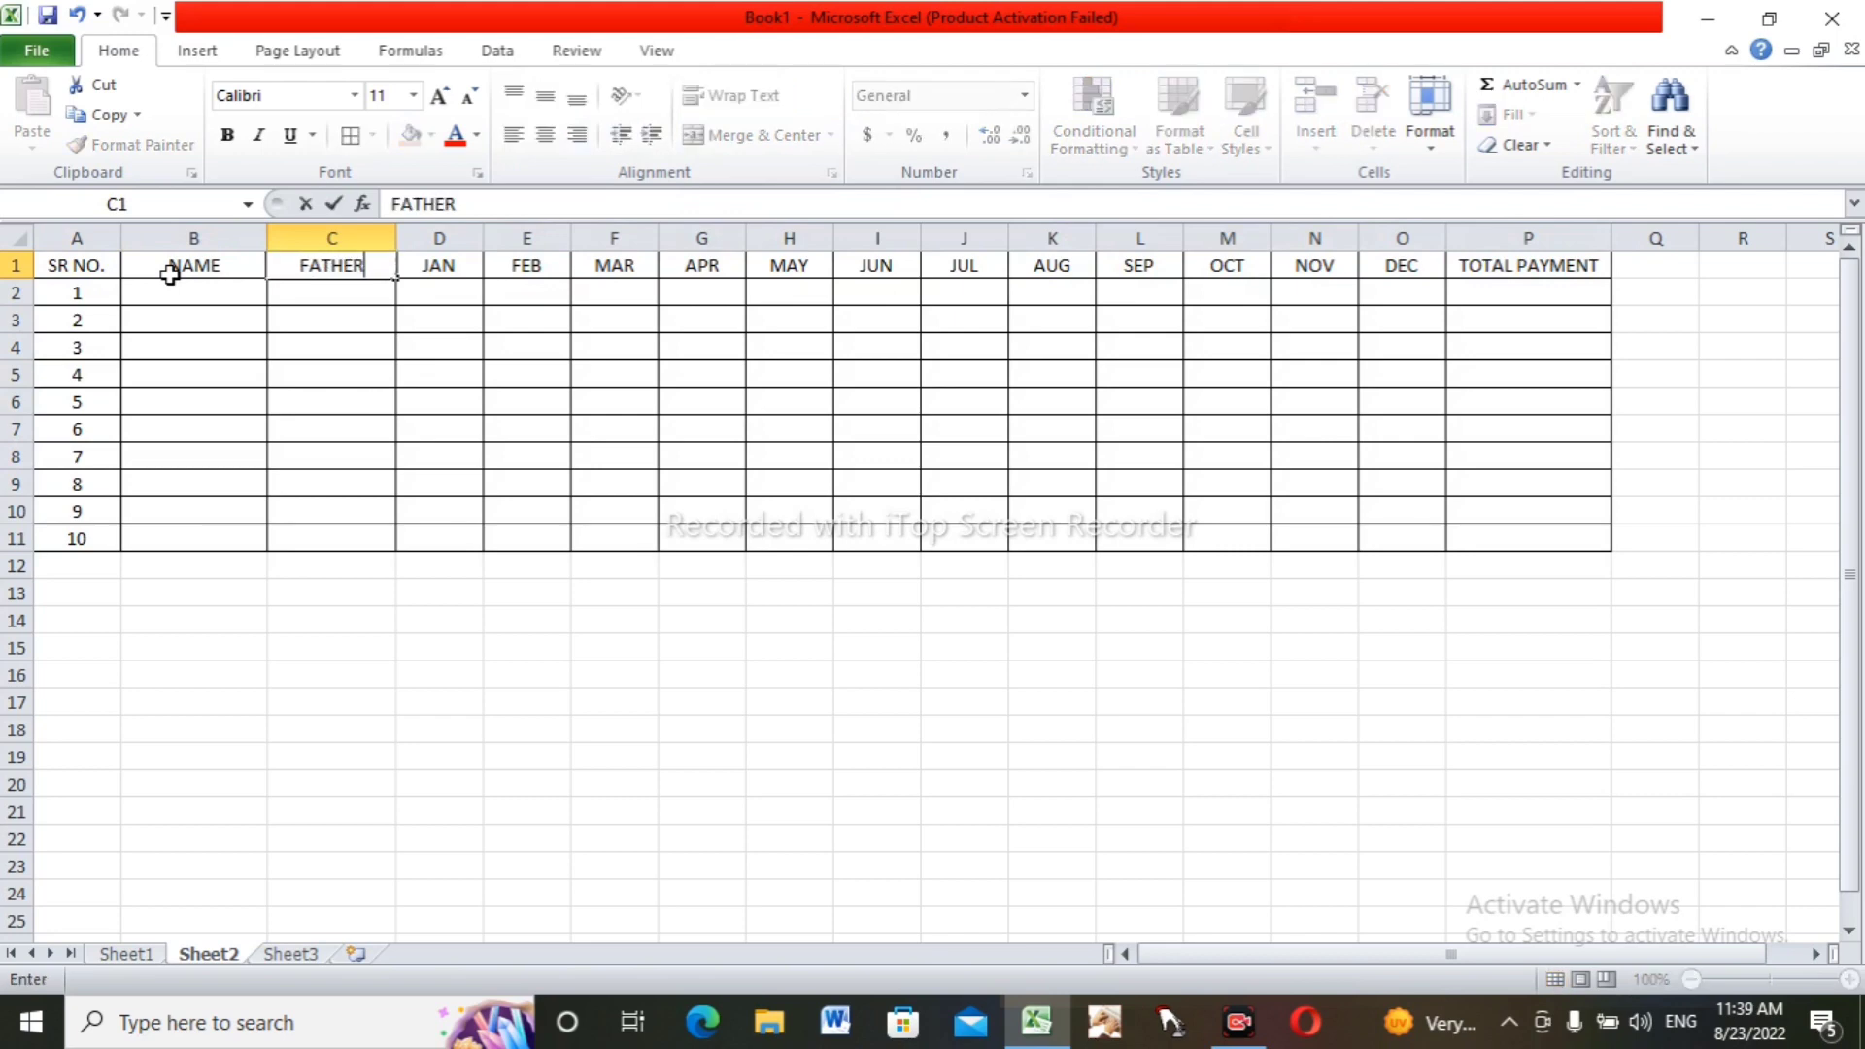
text( NAME)
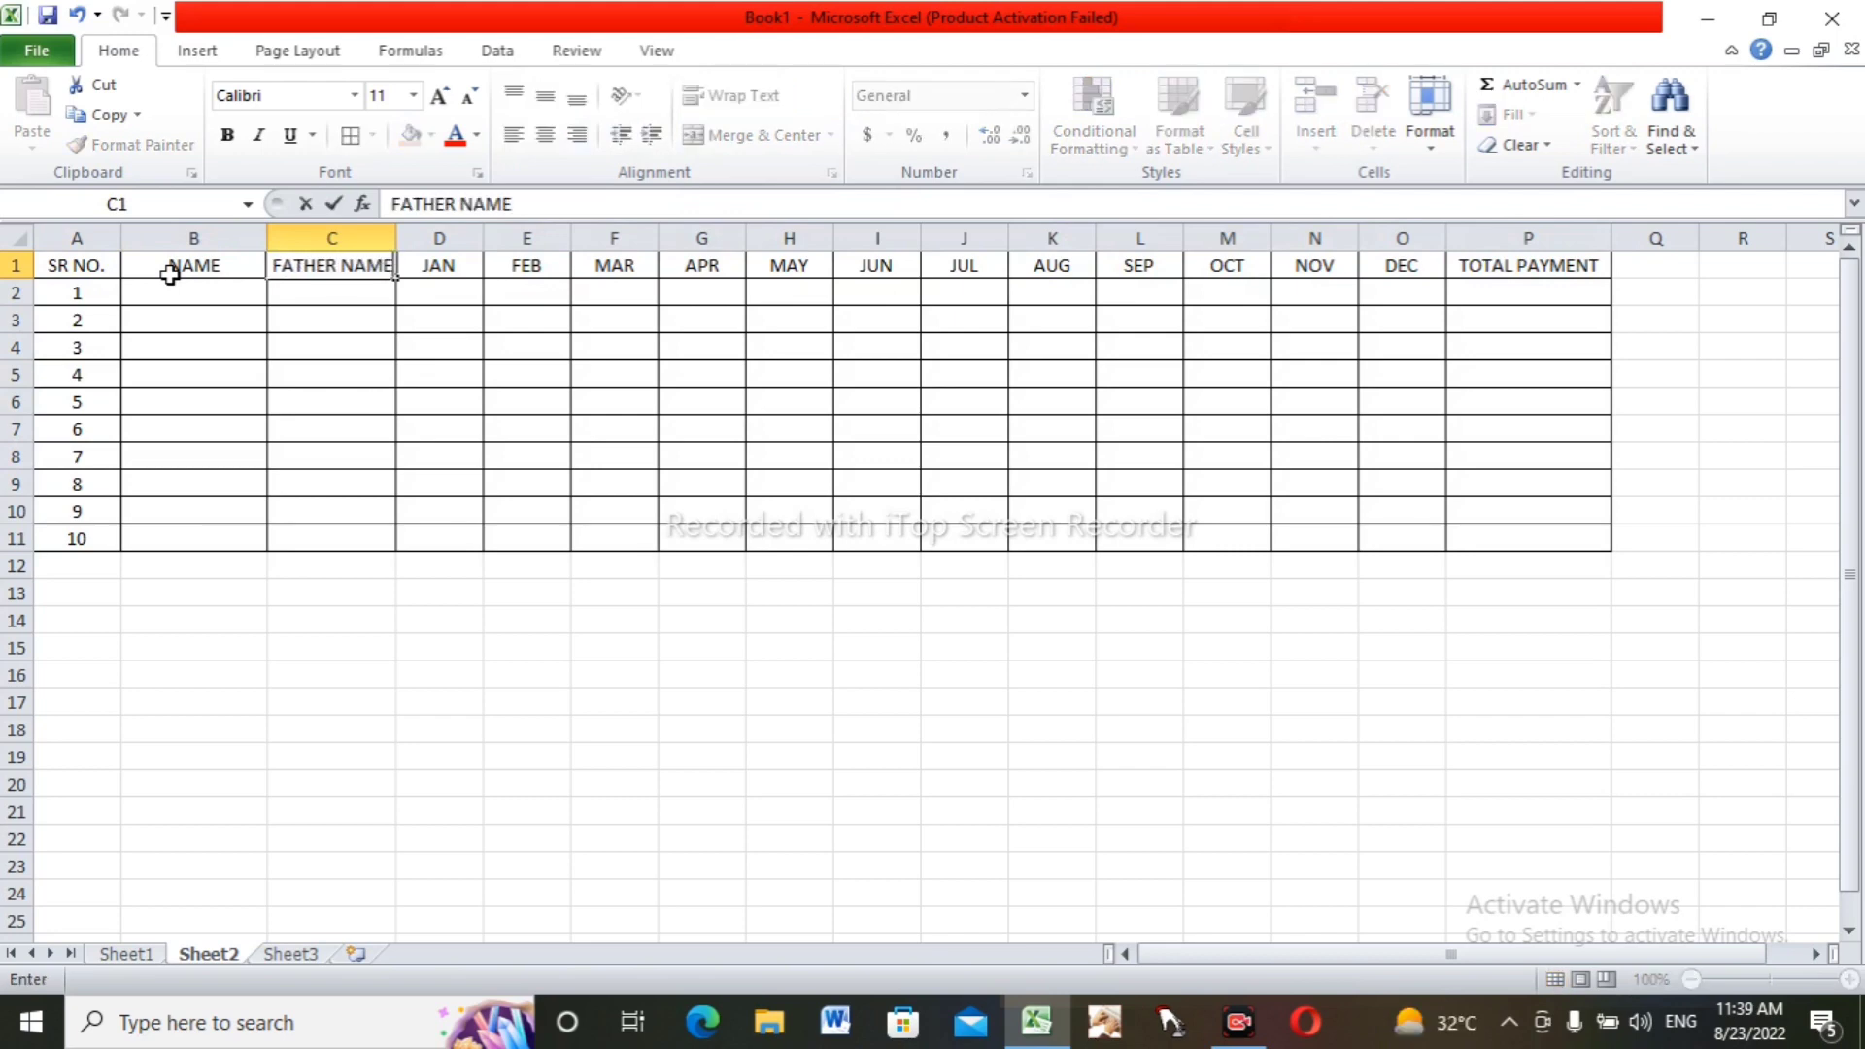
click(384, 350)
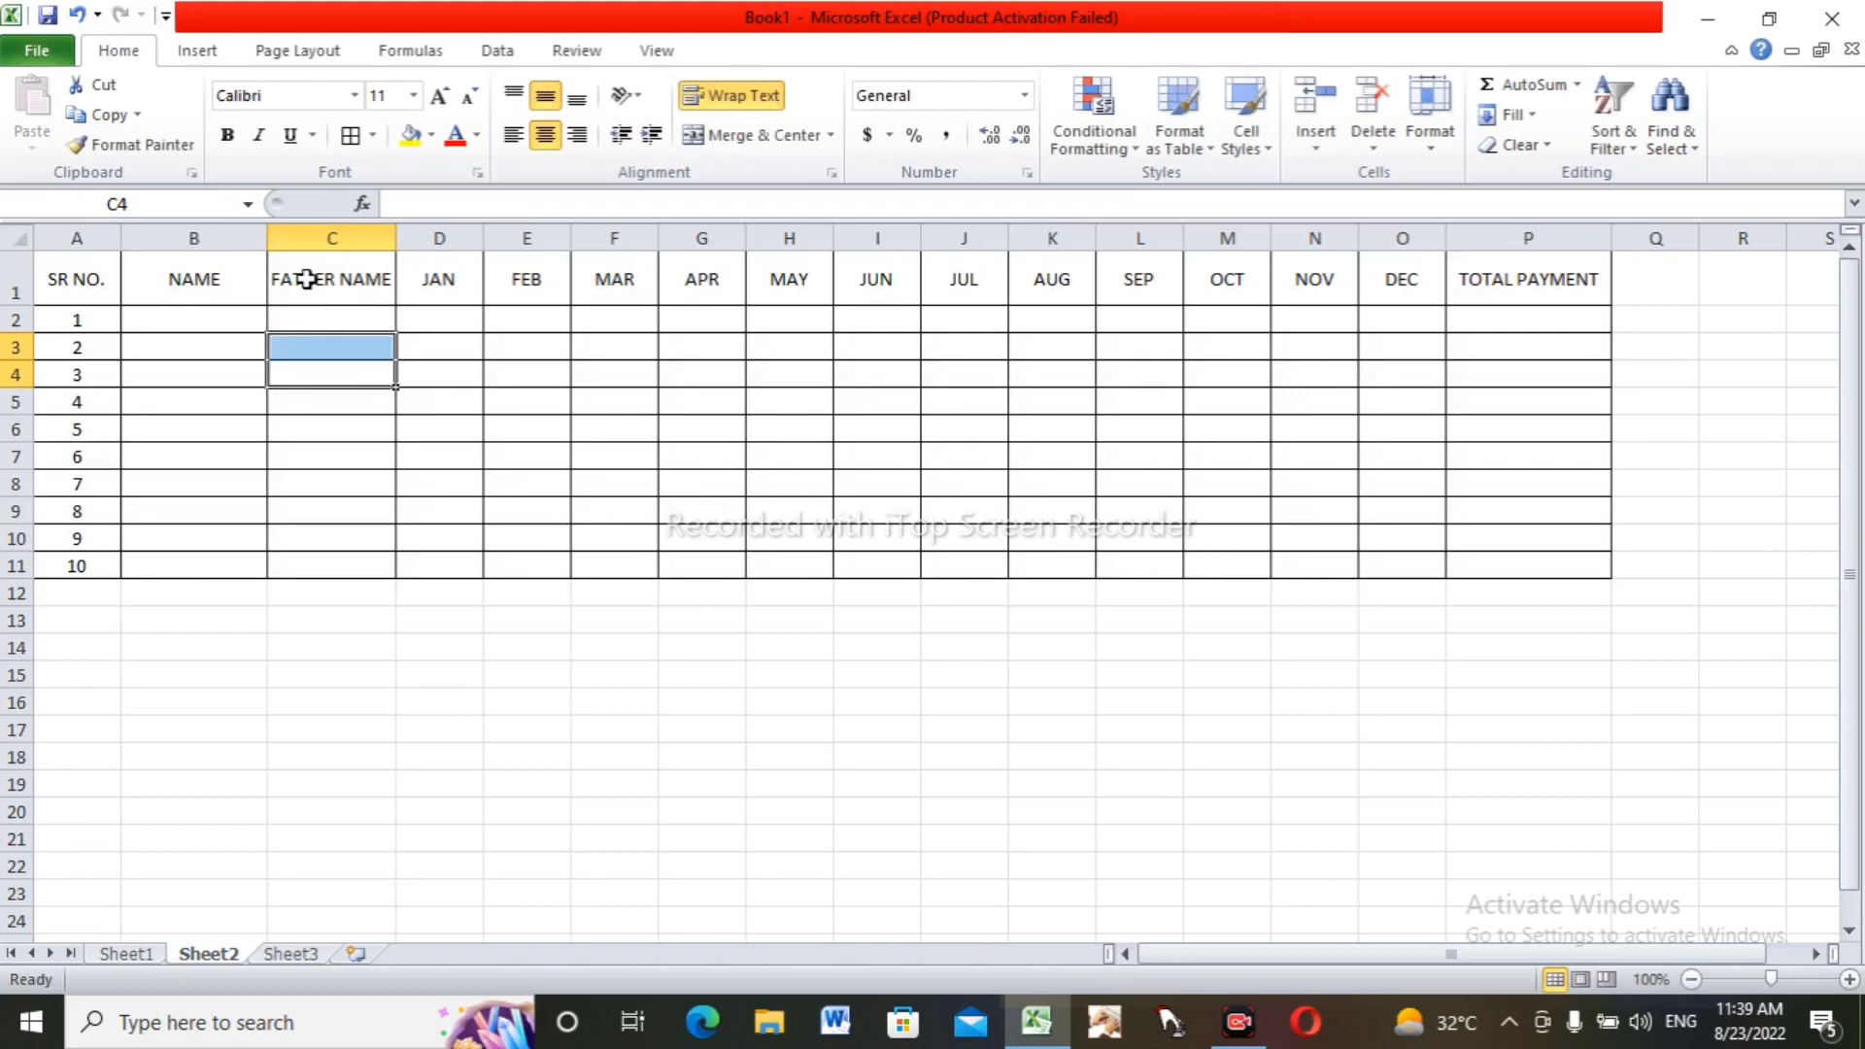
- Widen the NAME and FATHER NAME columns further to leave room for full names
drag(267, 230, 345, 244)
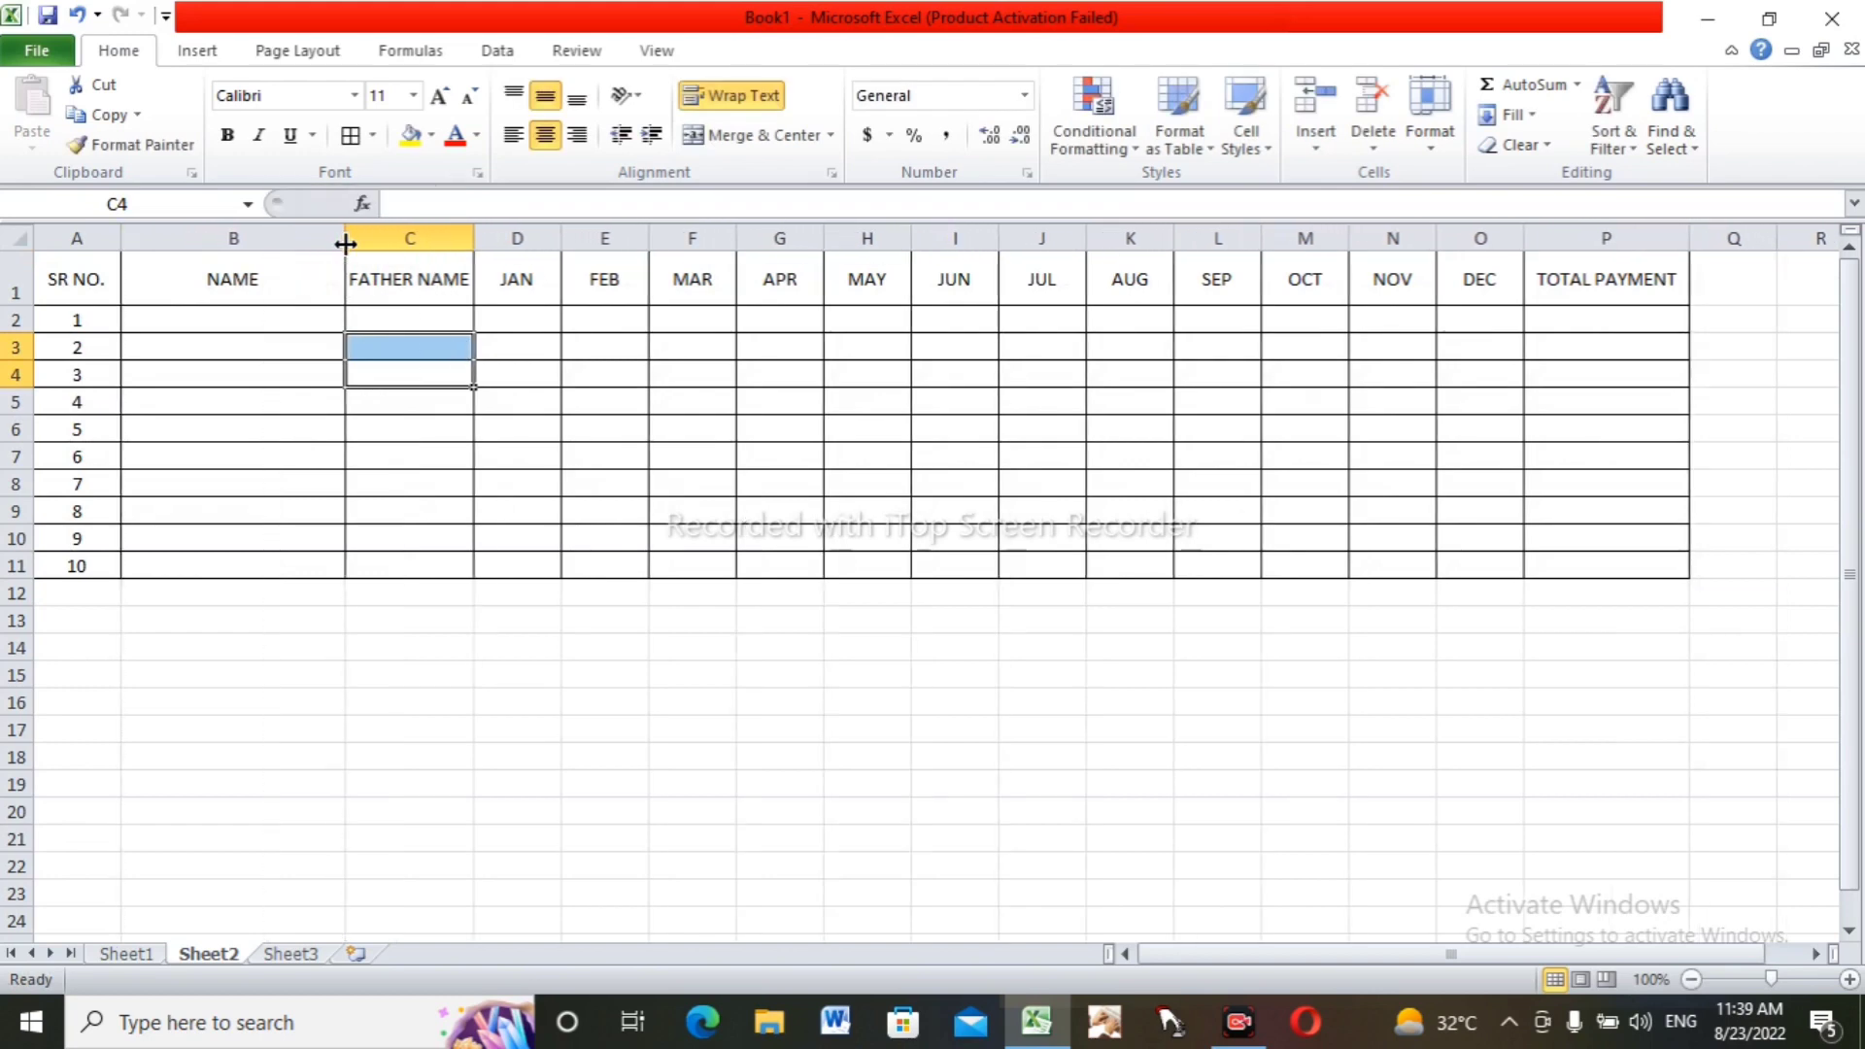
drag(475, 234, 553, 247)
click(556, 375)
click(79, 262)
click(337, 283)
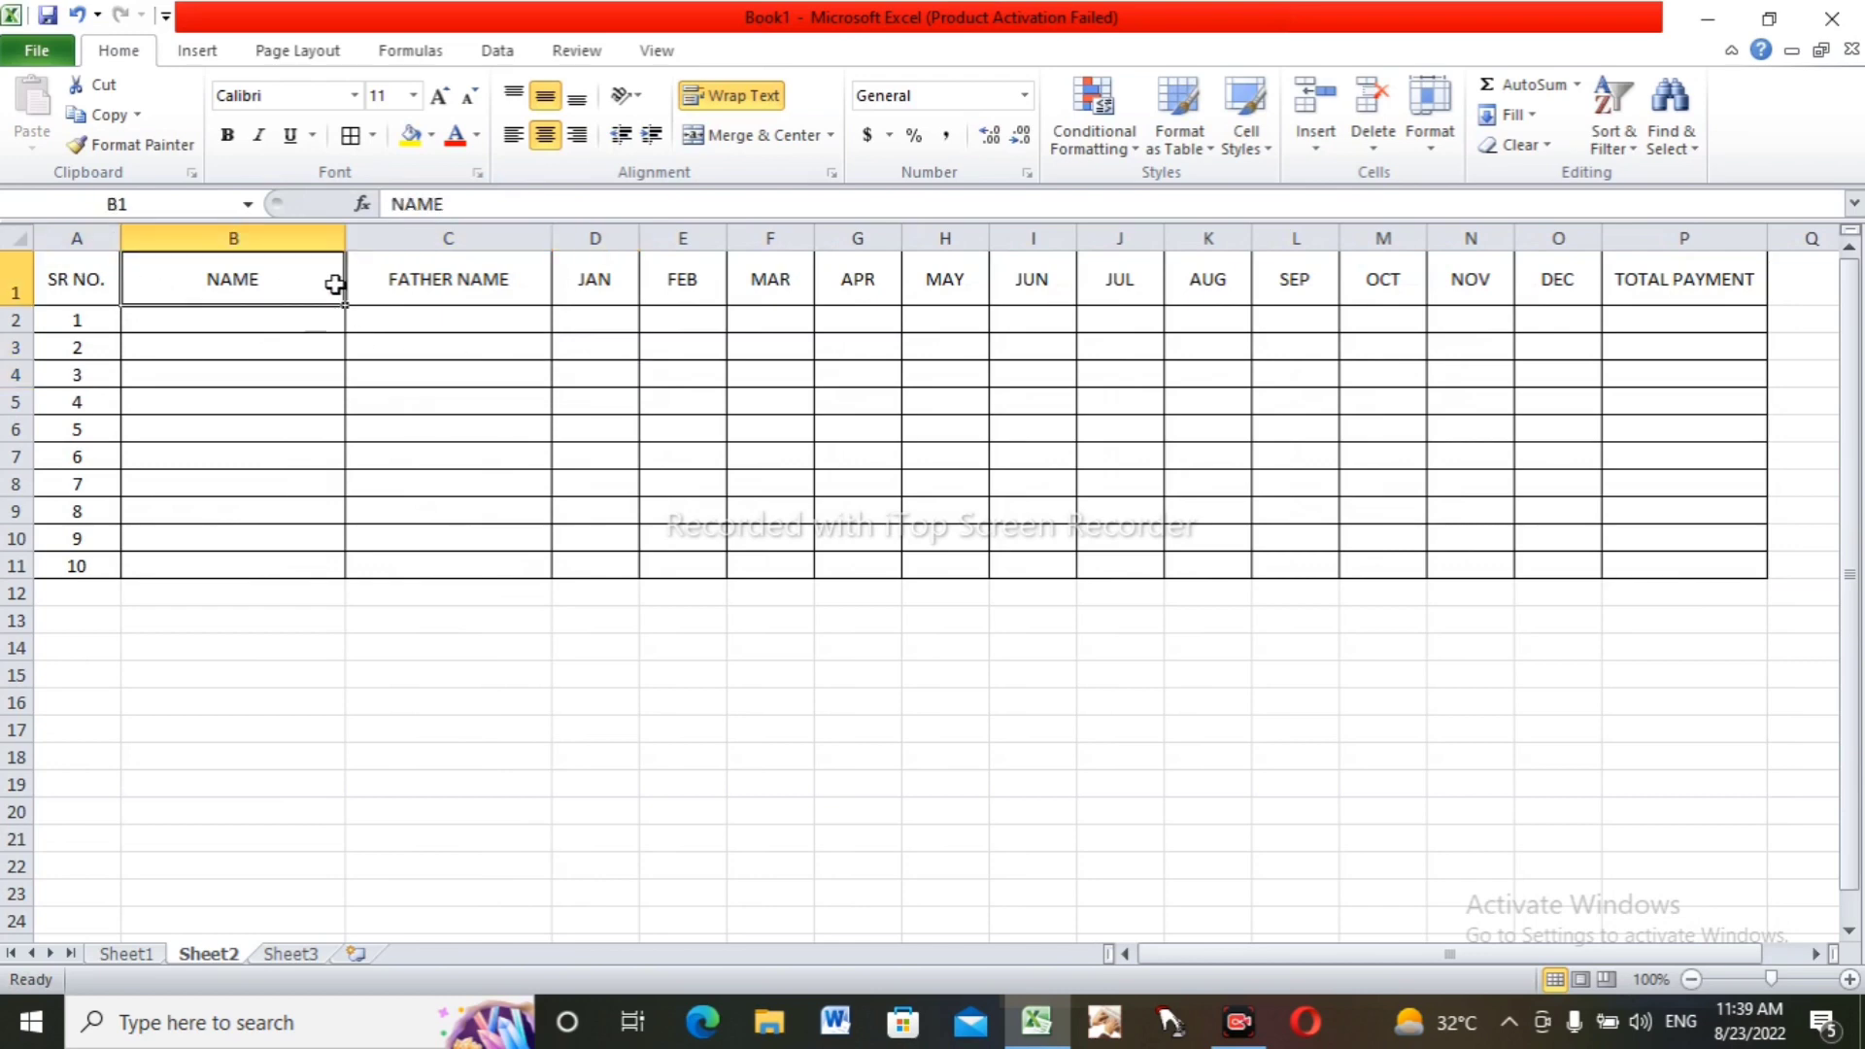
click(705, 302)
click(740, 347)
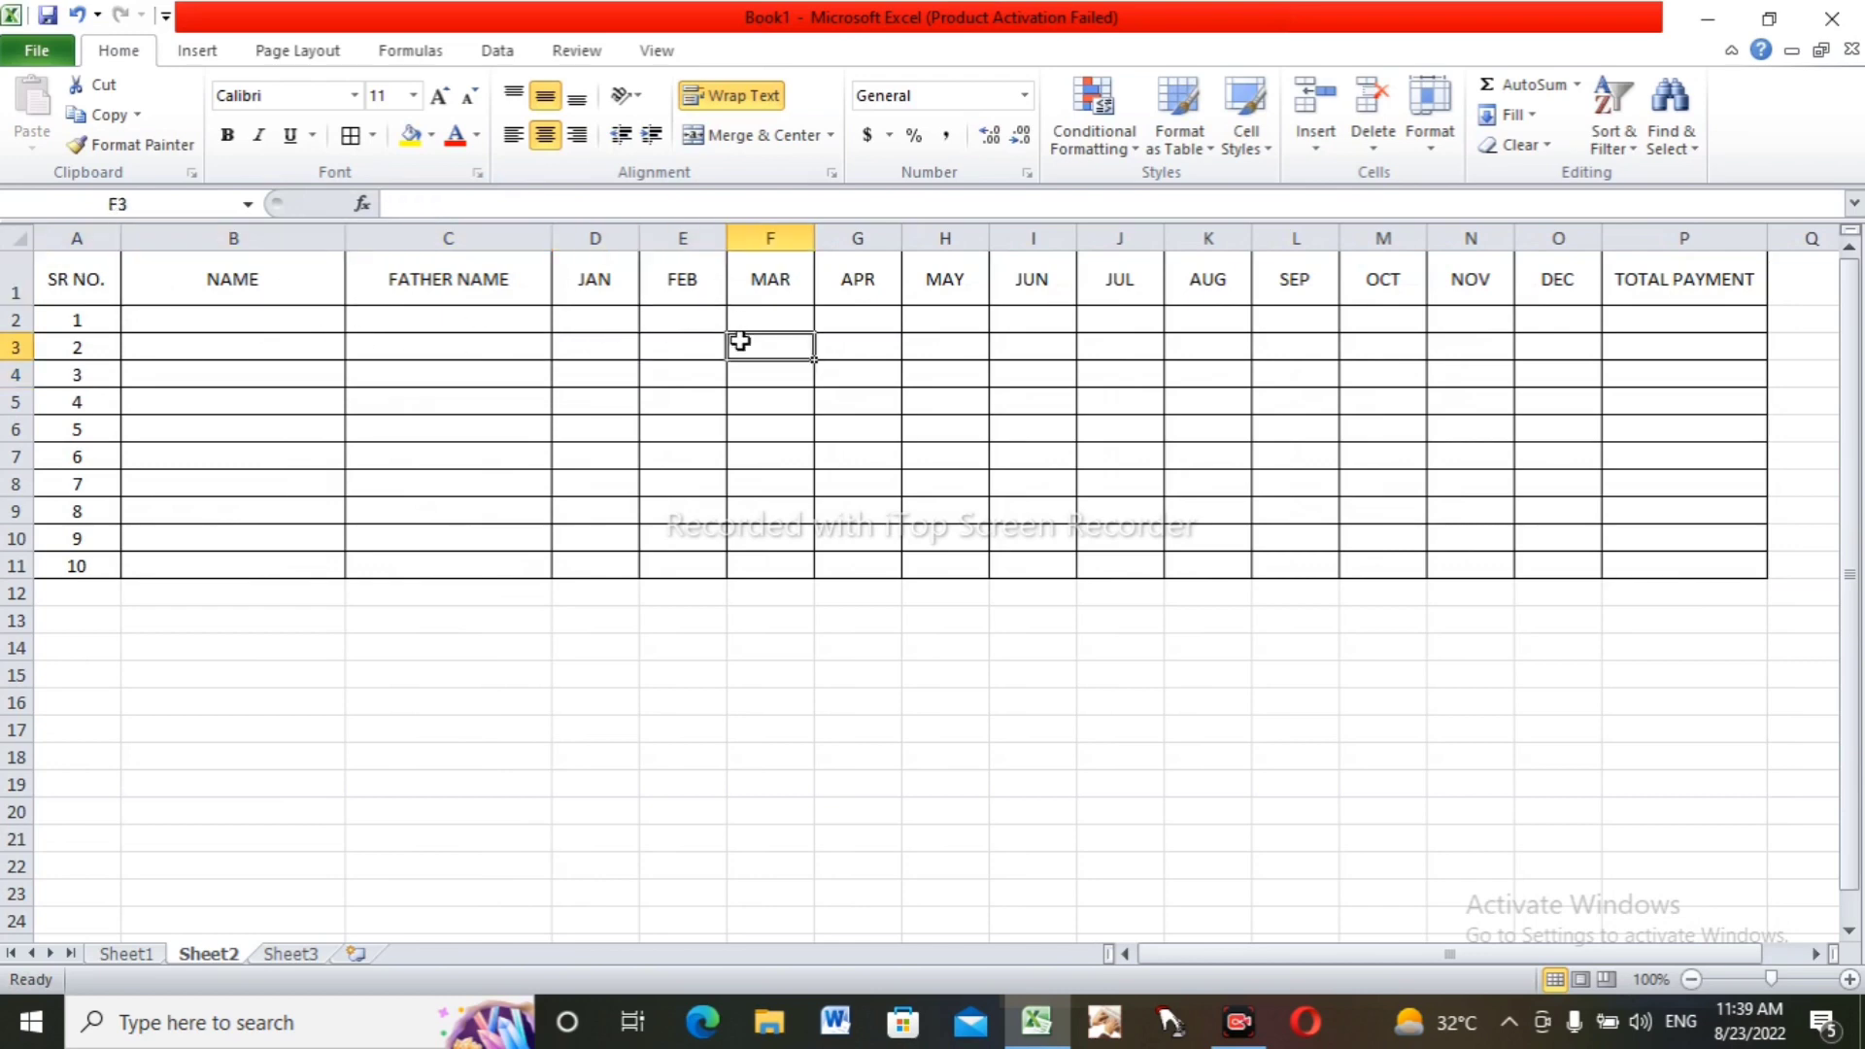
click(702, 286)
click(783, 421)
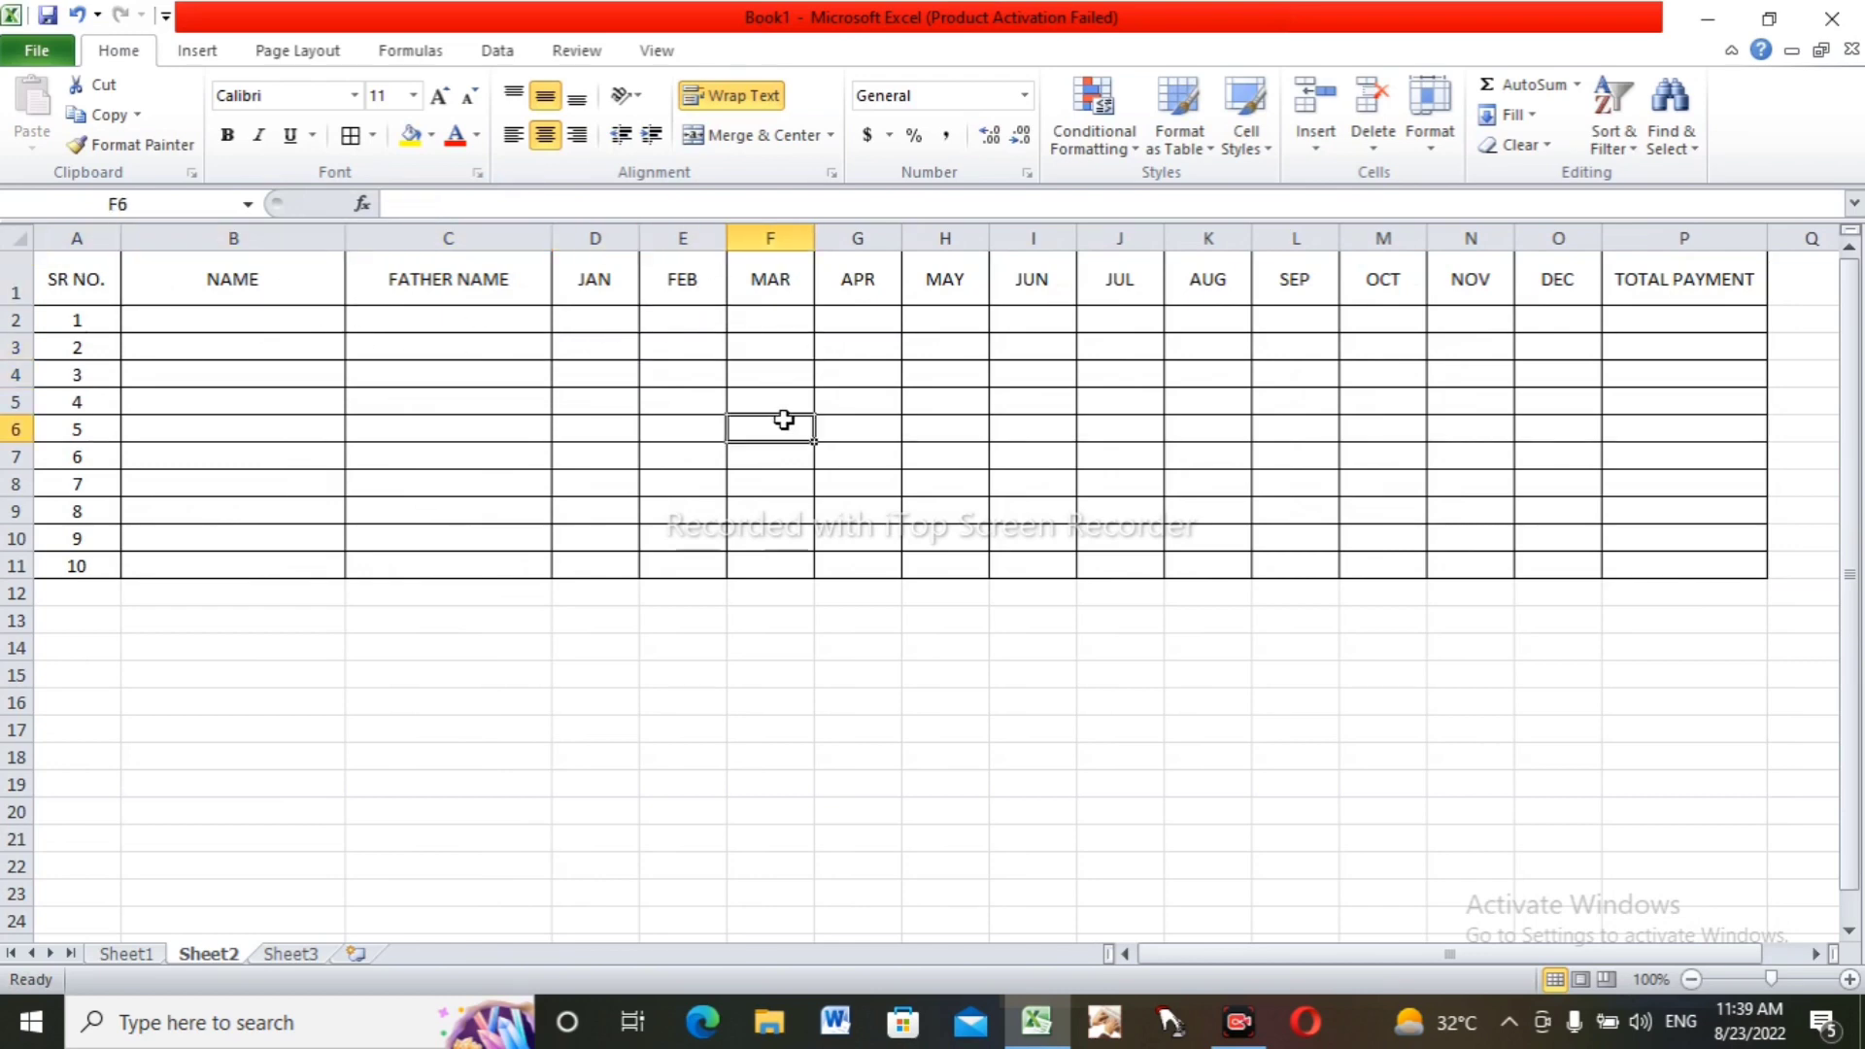
- Insert a new row above the table's headings and merge and center A1:P1
click(772, 283)
click(1316, 144)
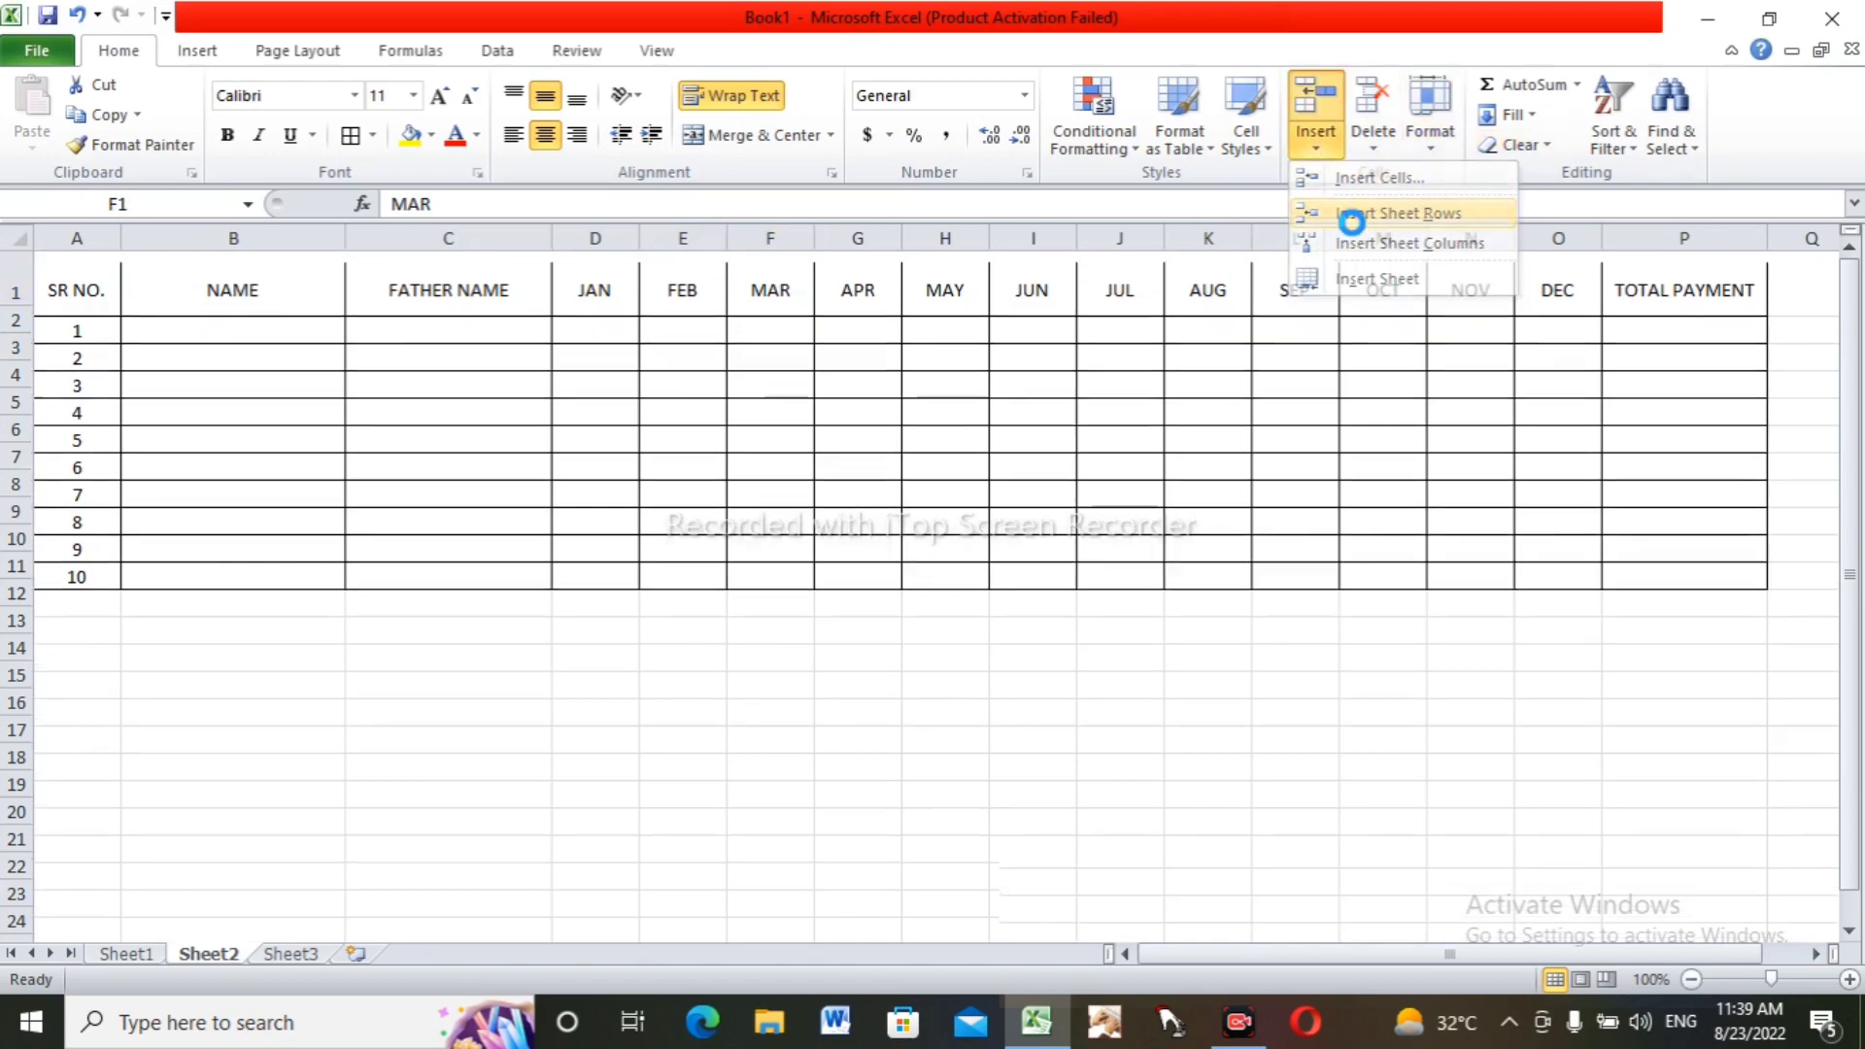
click(1353, 210)
click(109, 262)
drag(110, 262, 1437, 264)
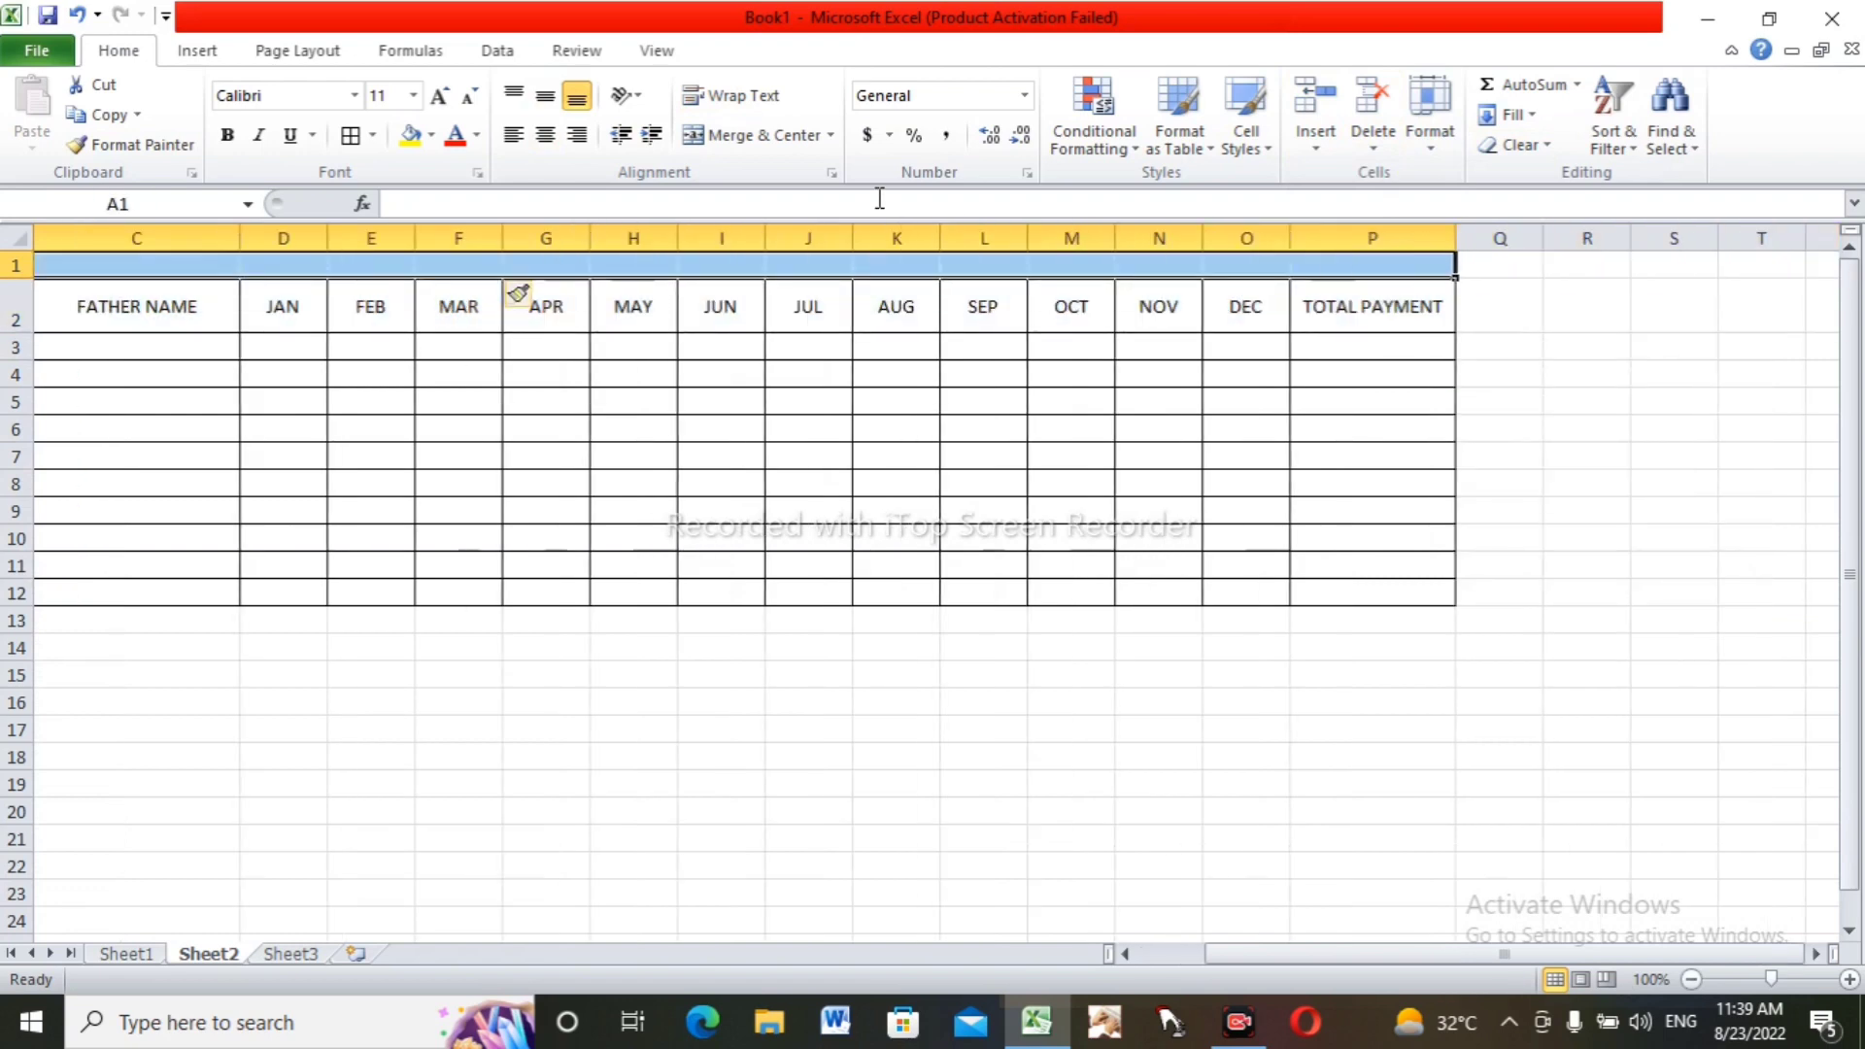
click(767, 134)
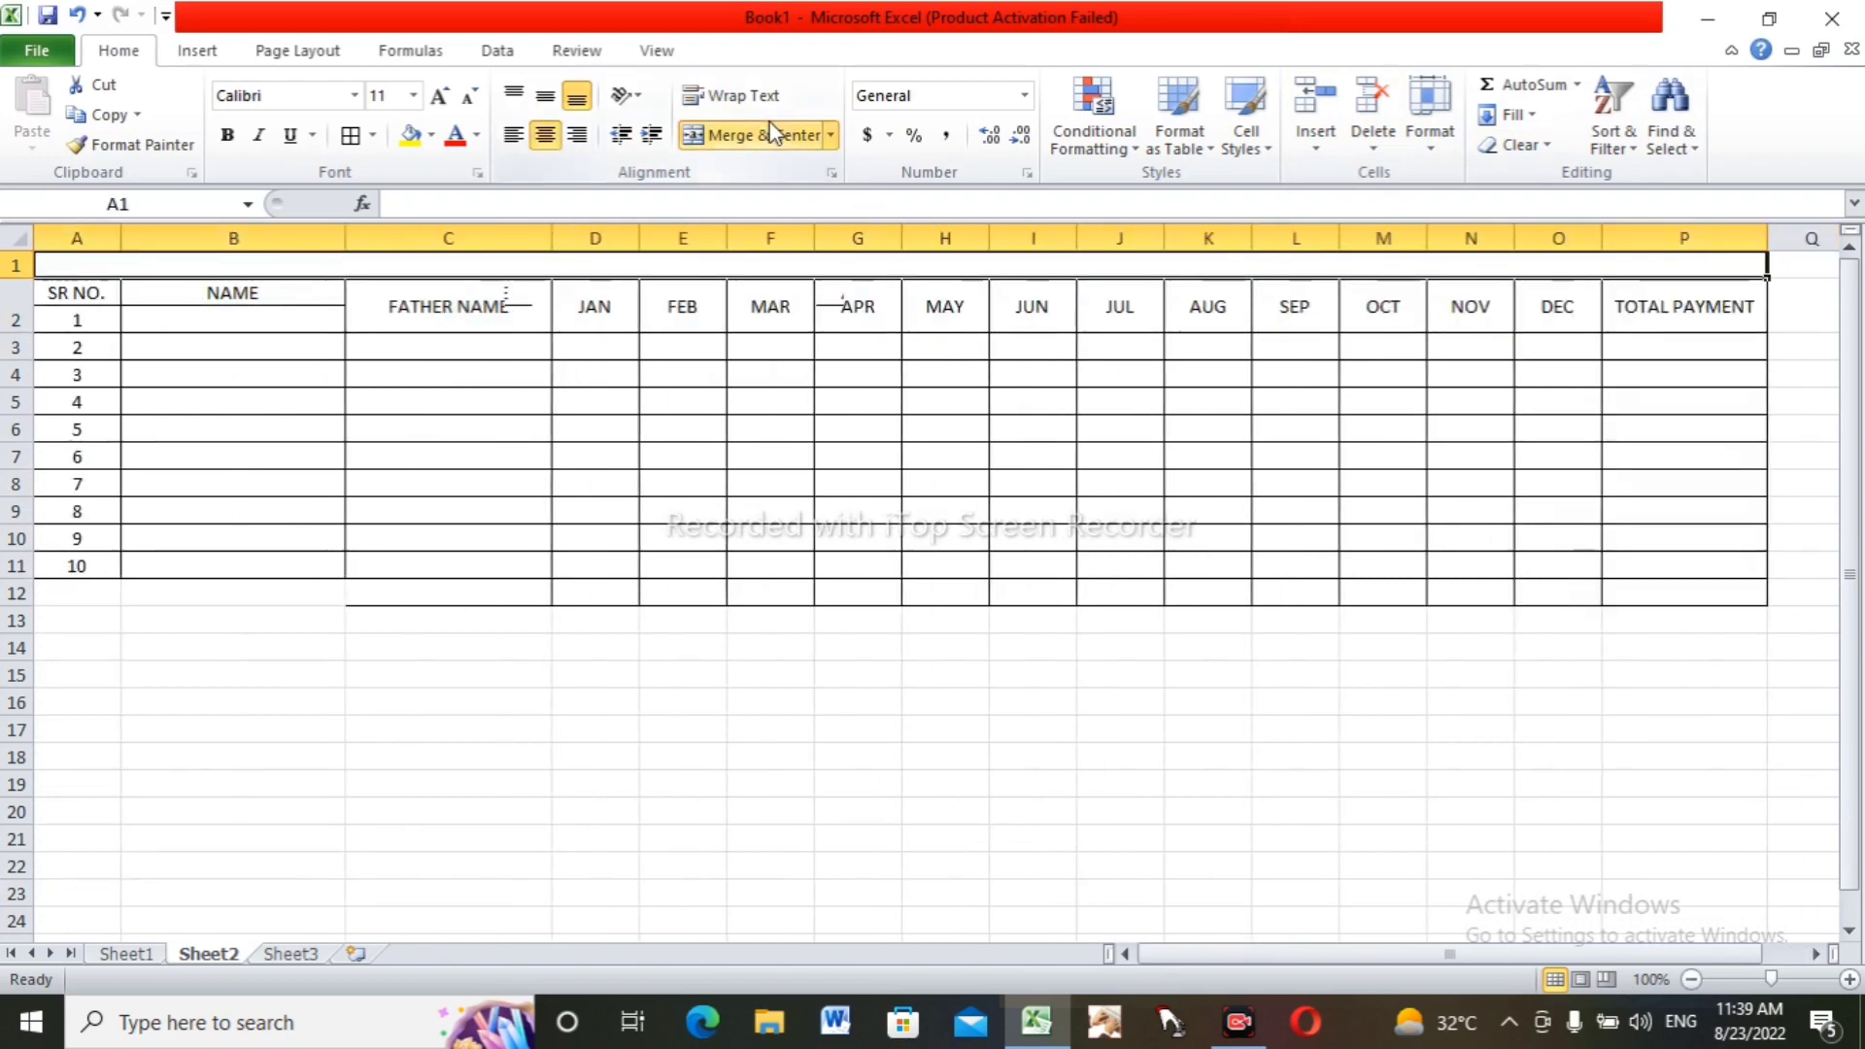
- Set the merged row 1 to the Algerian font at size 18
click(447, 103)
click(447, 103)
click(446, 103)
click(446, 103)
click(354, 95)
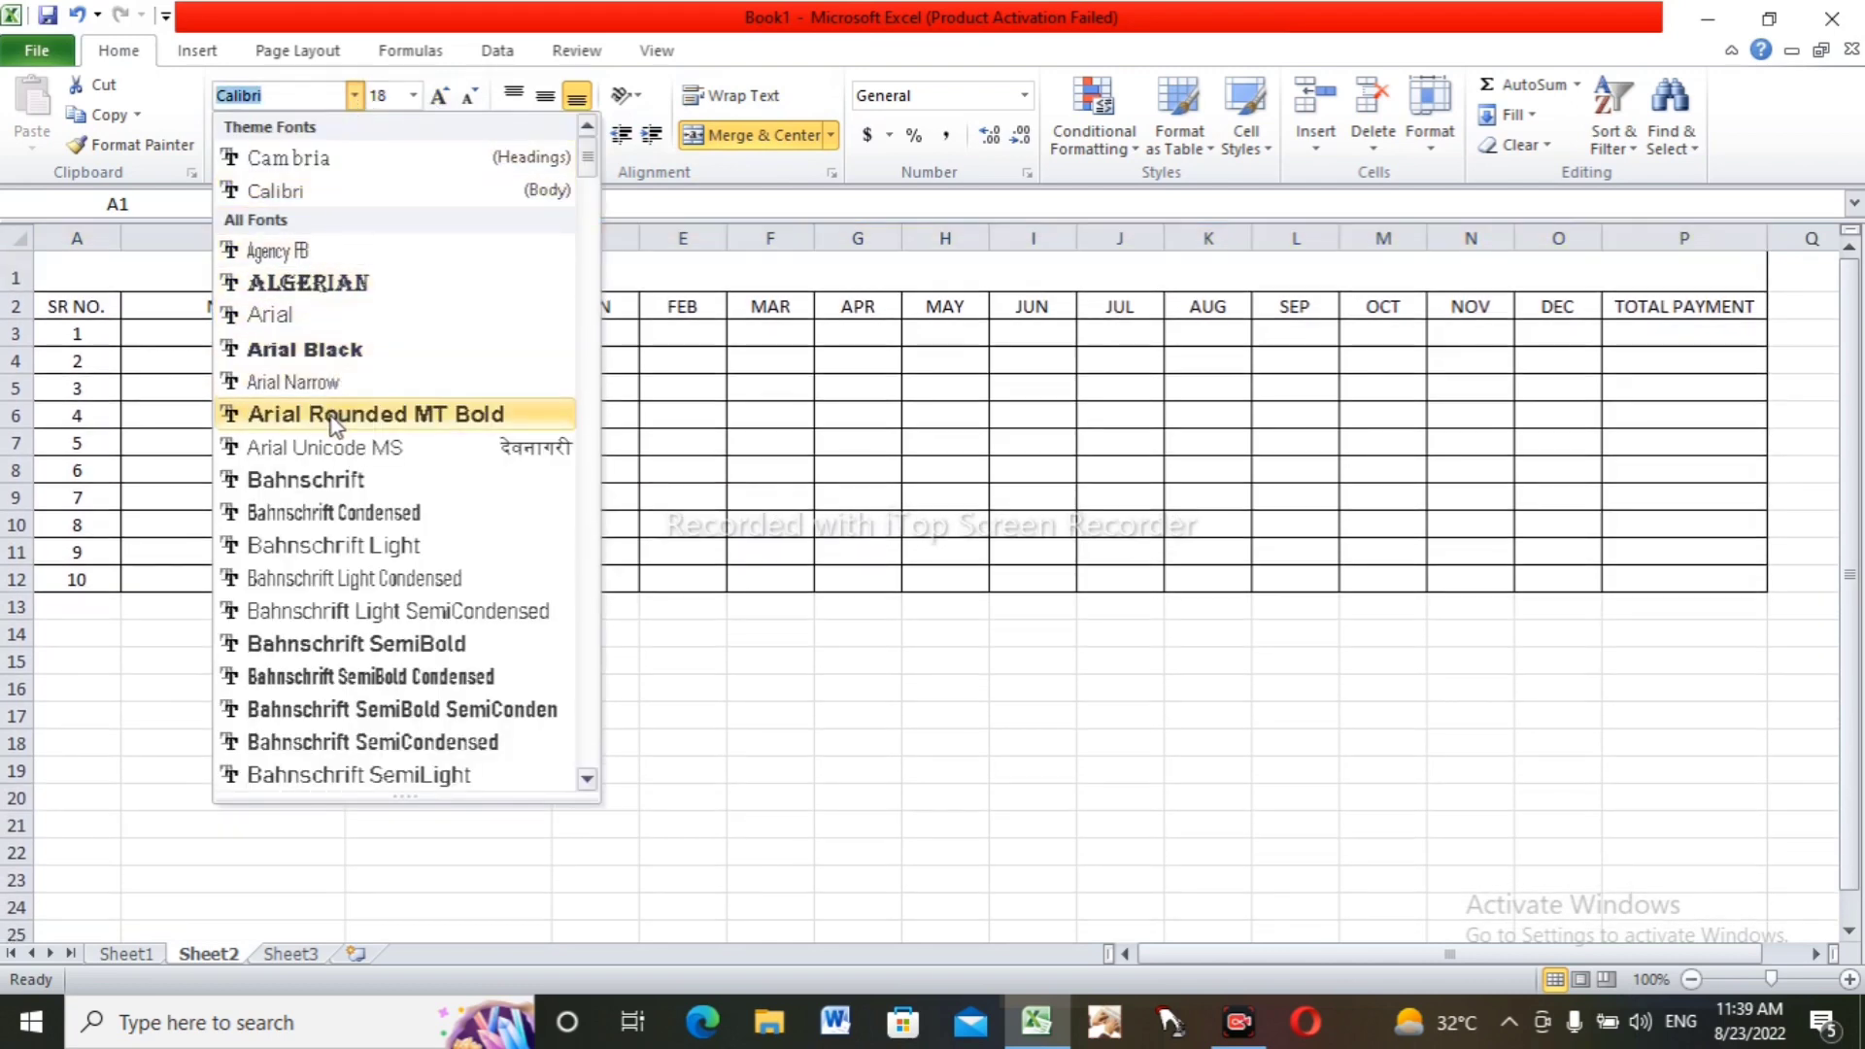
click(333, 283)
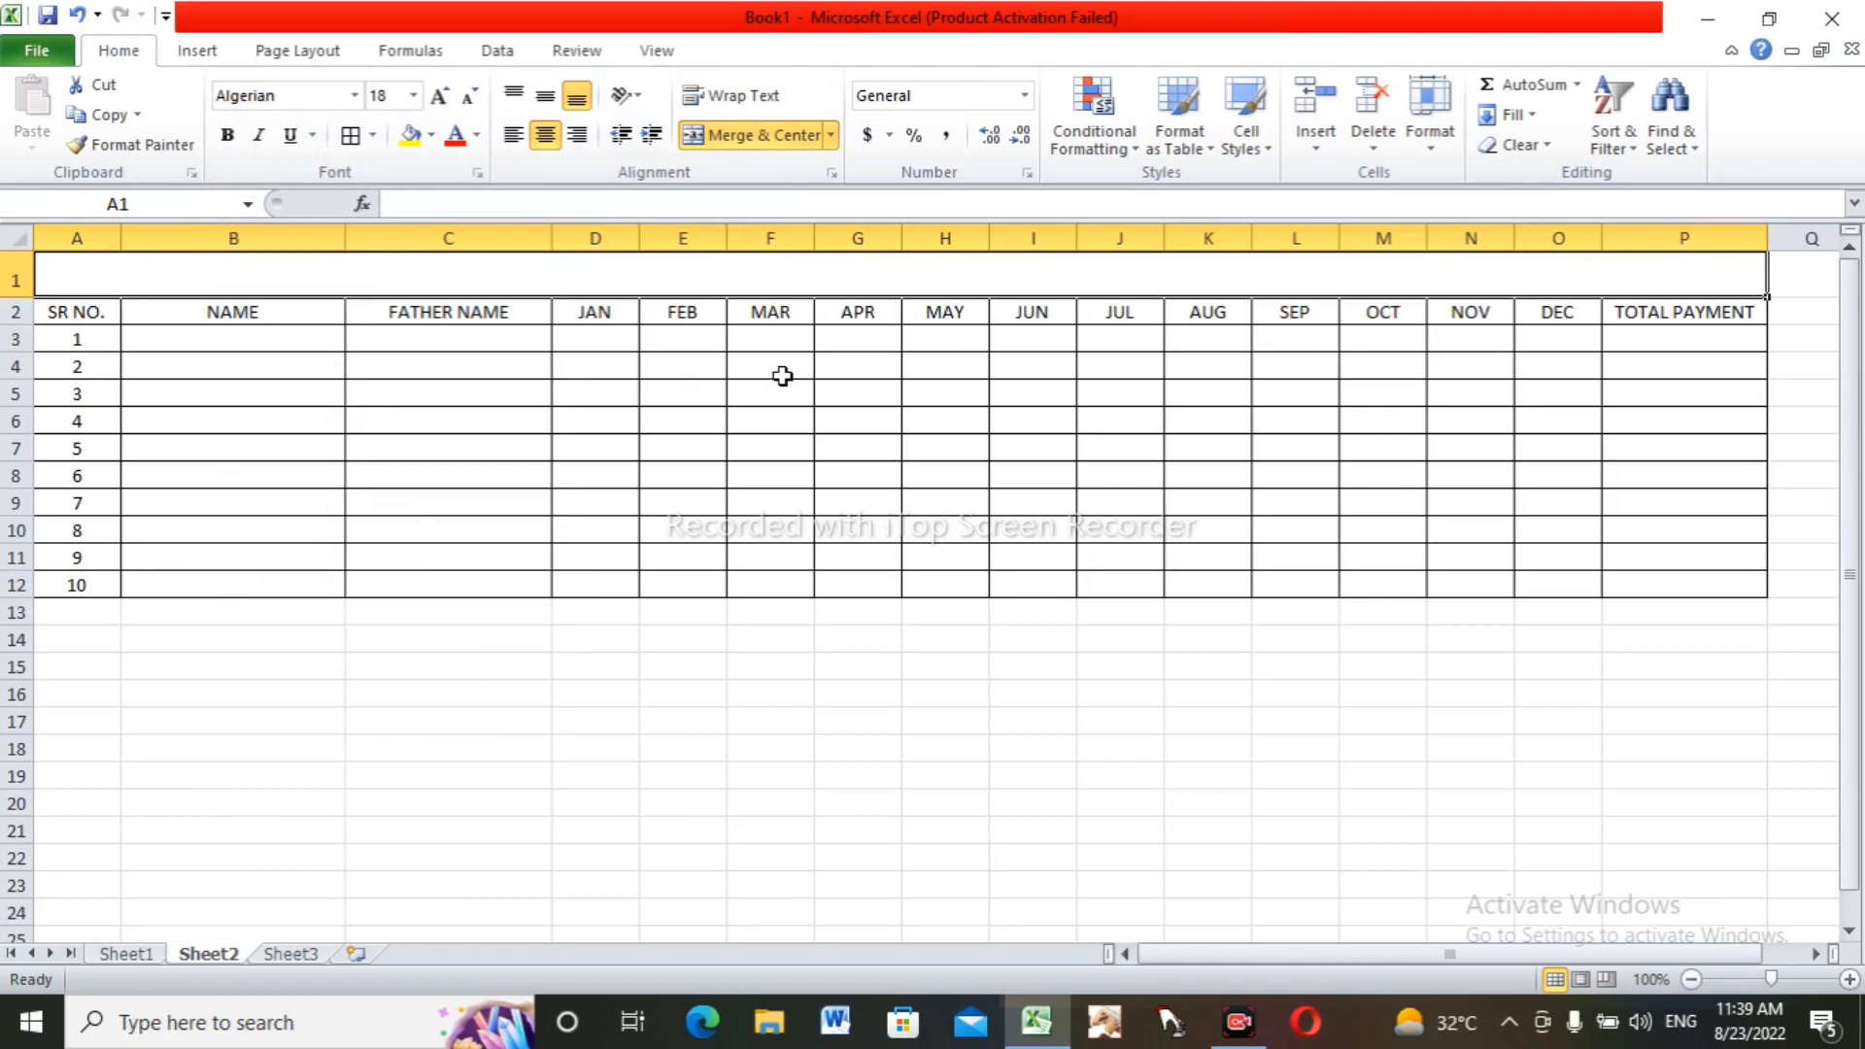
- Enter the title RAJ & BROTHER COMPANY in the merged row 1
text(RA)
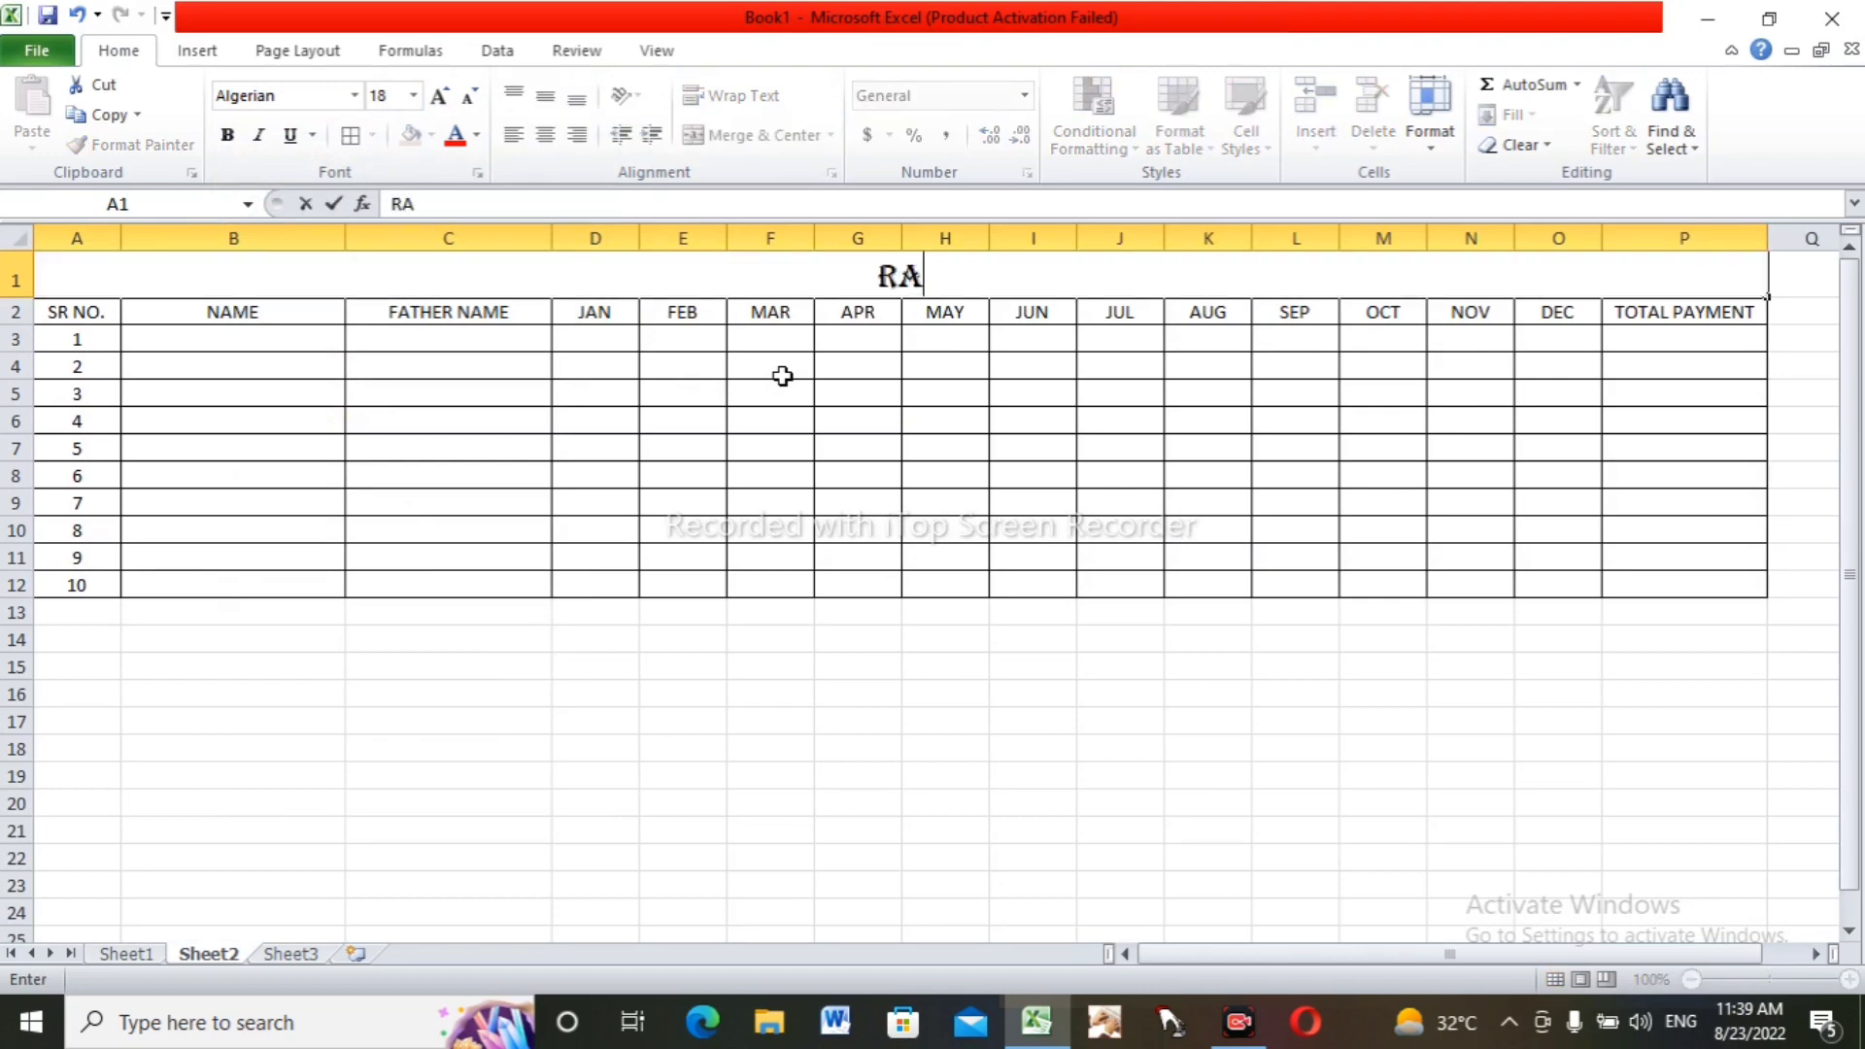
text(J &)
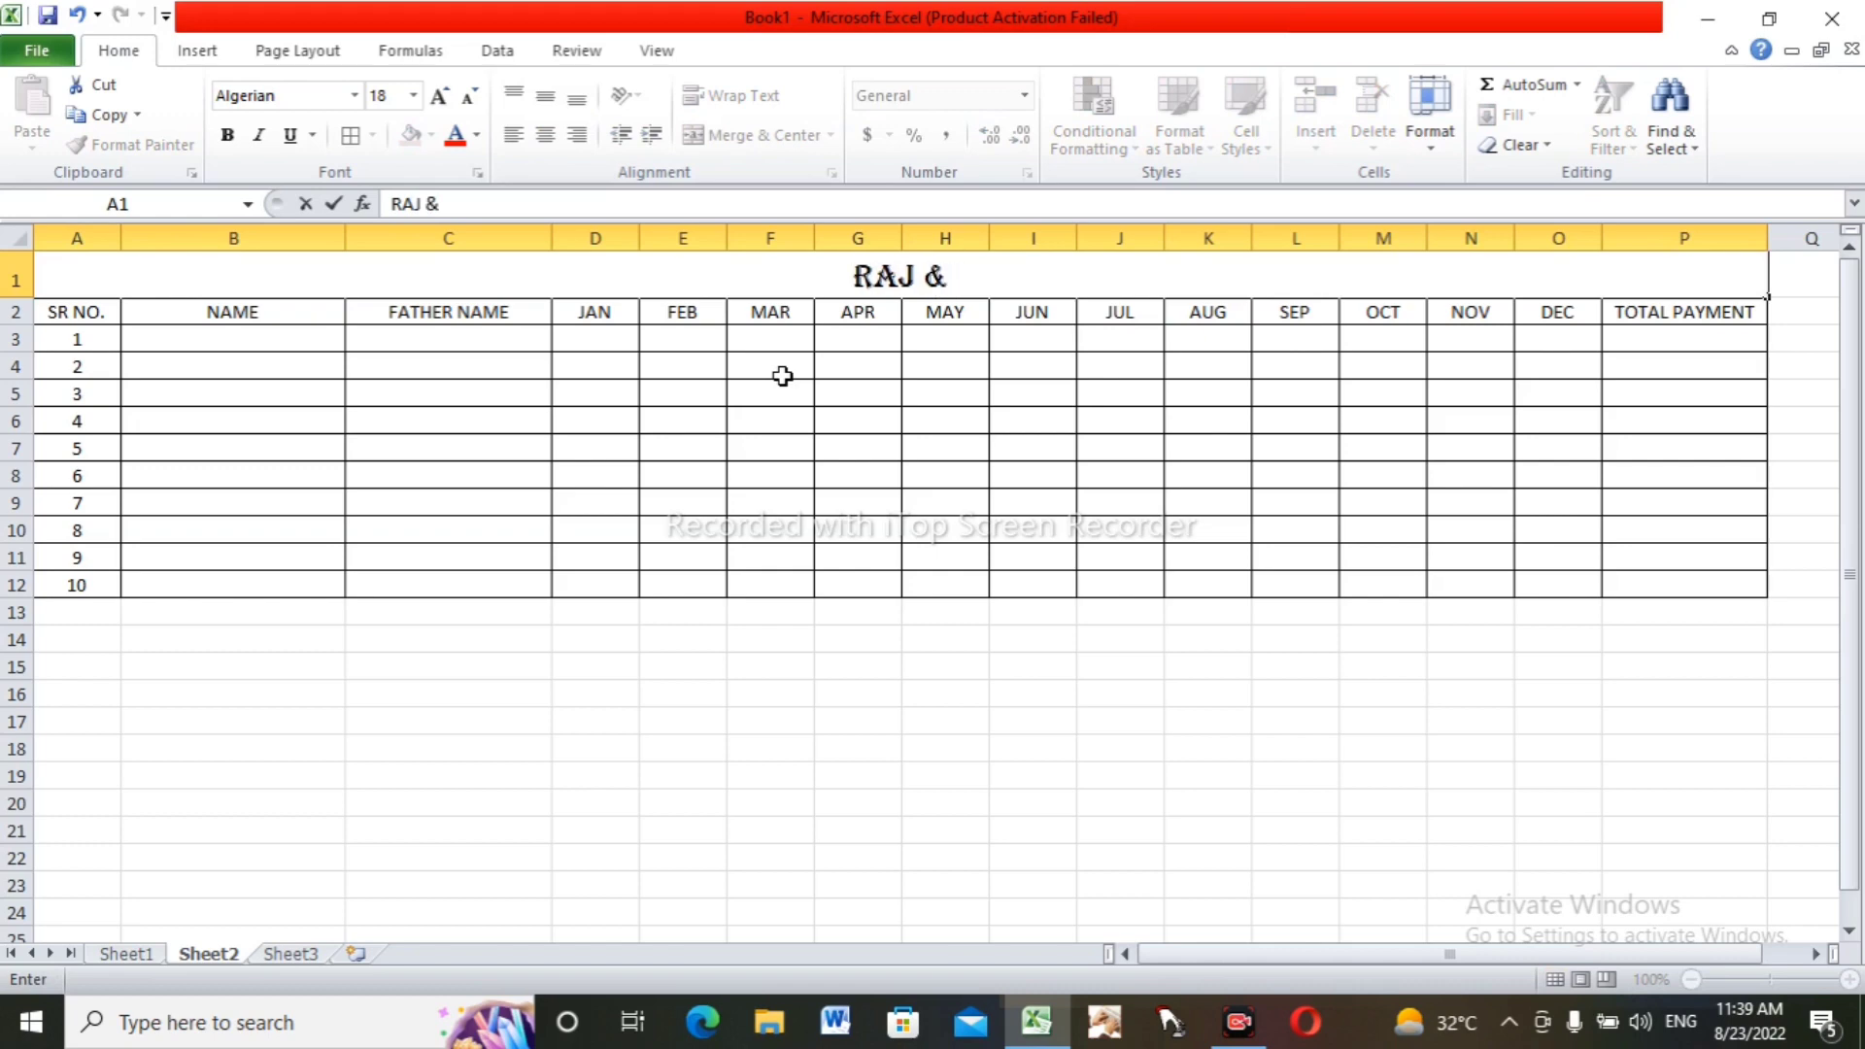
text( BROT)
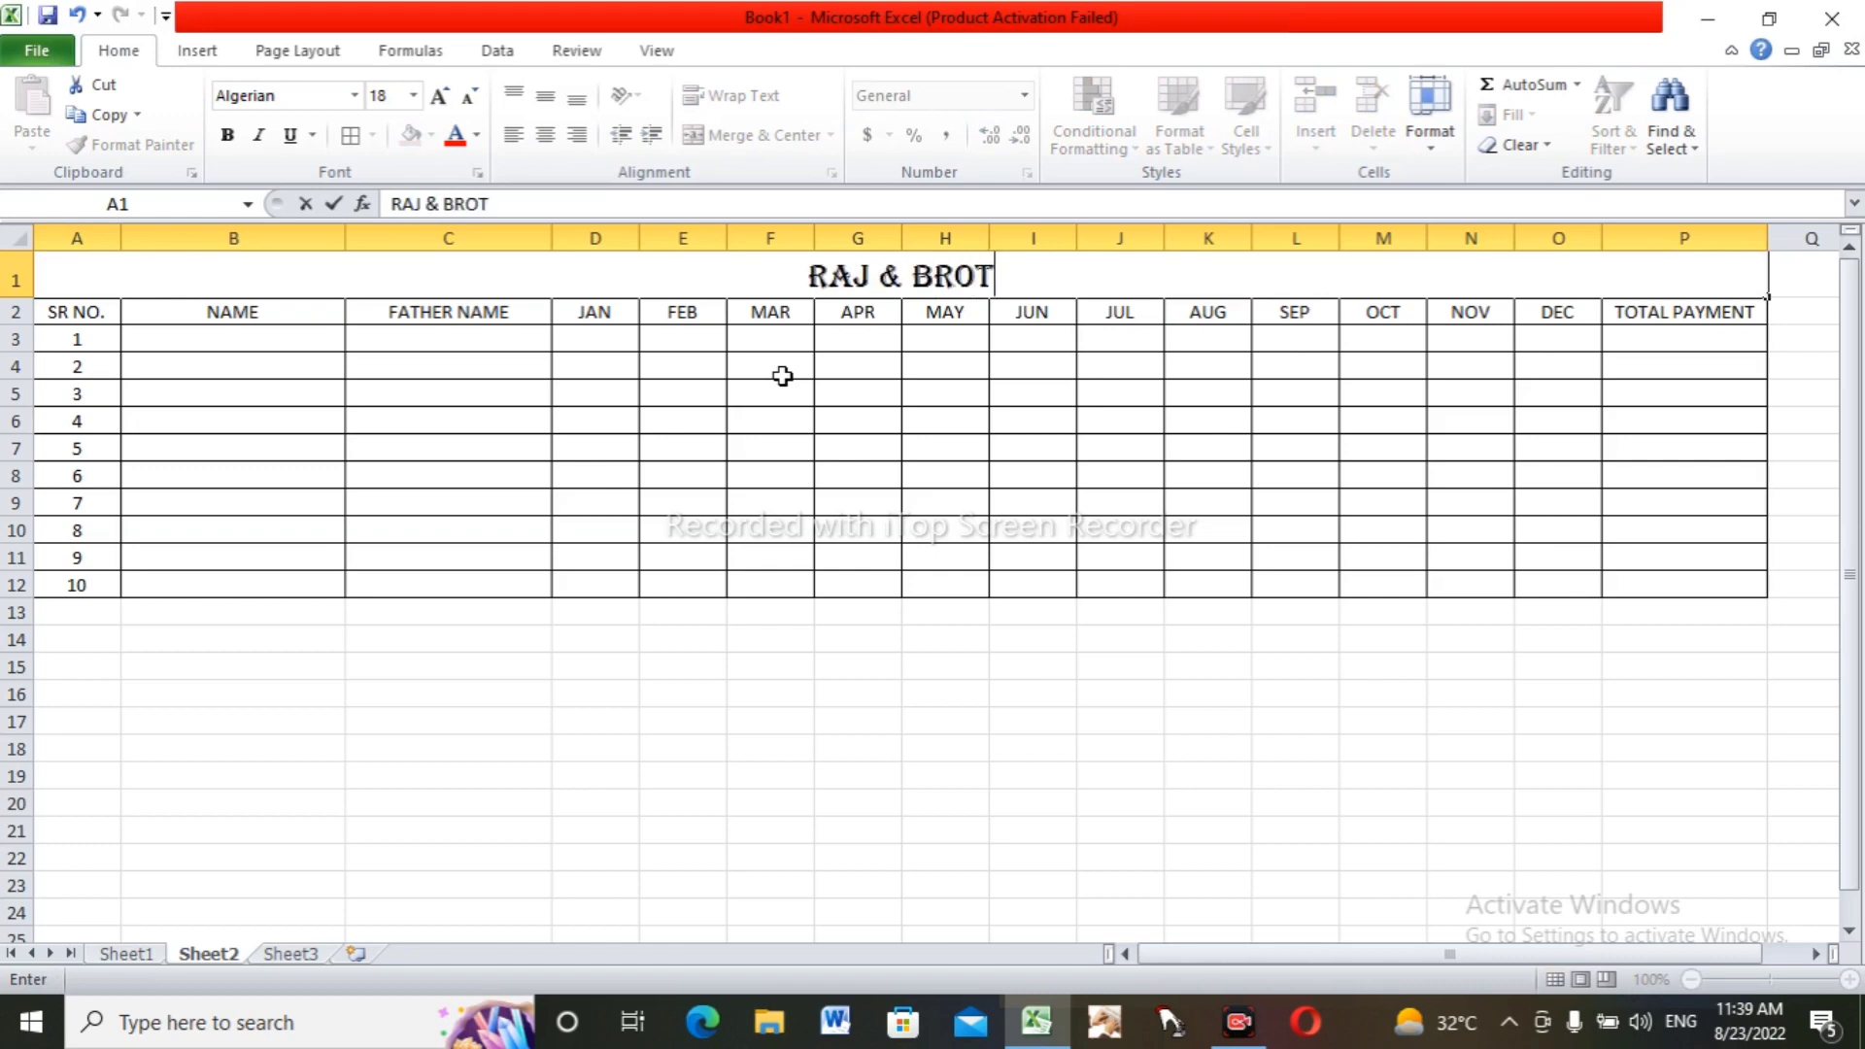
text(HER CO)
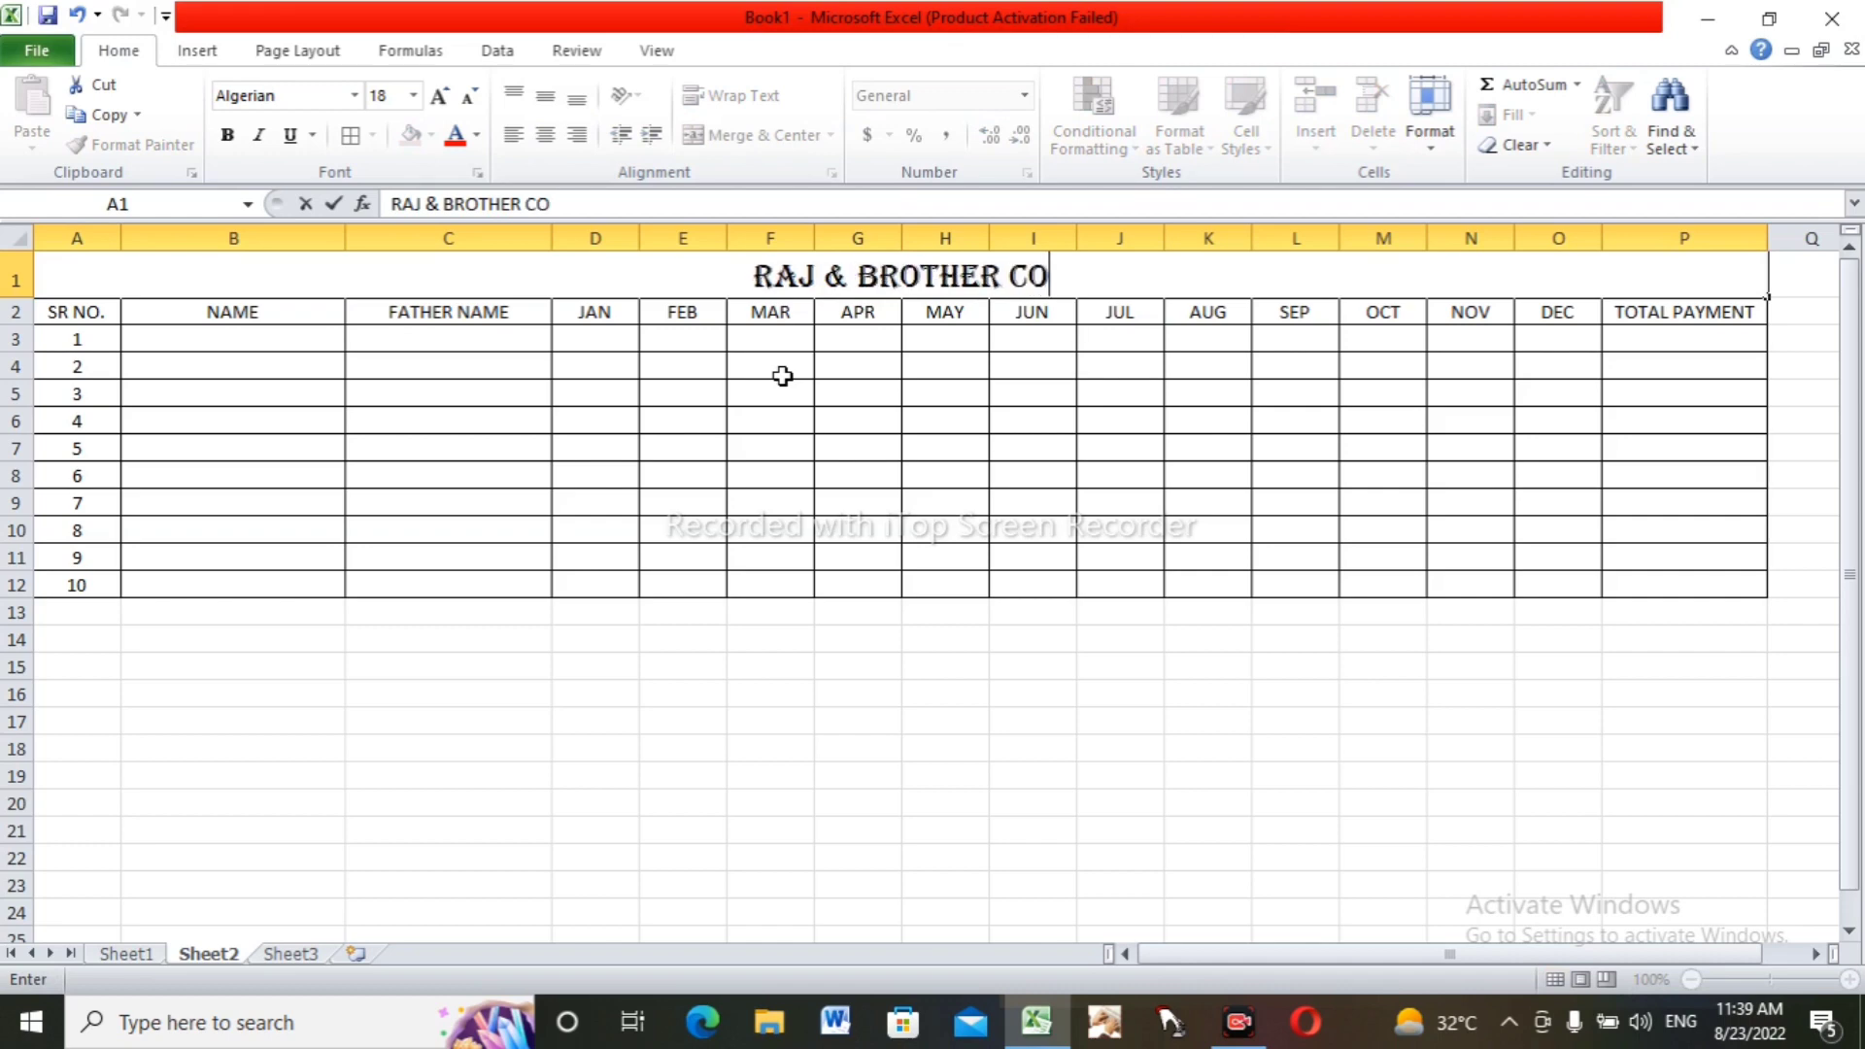
text(MPAN)
text(Y)
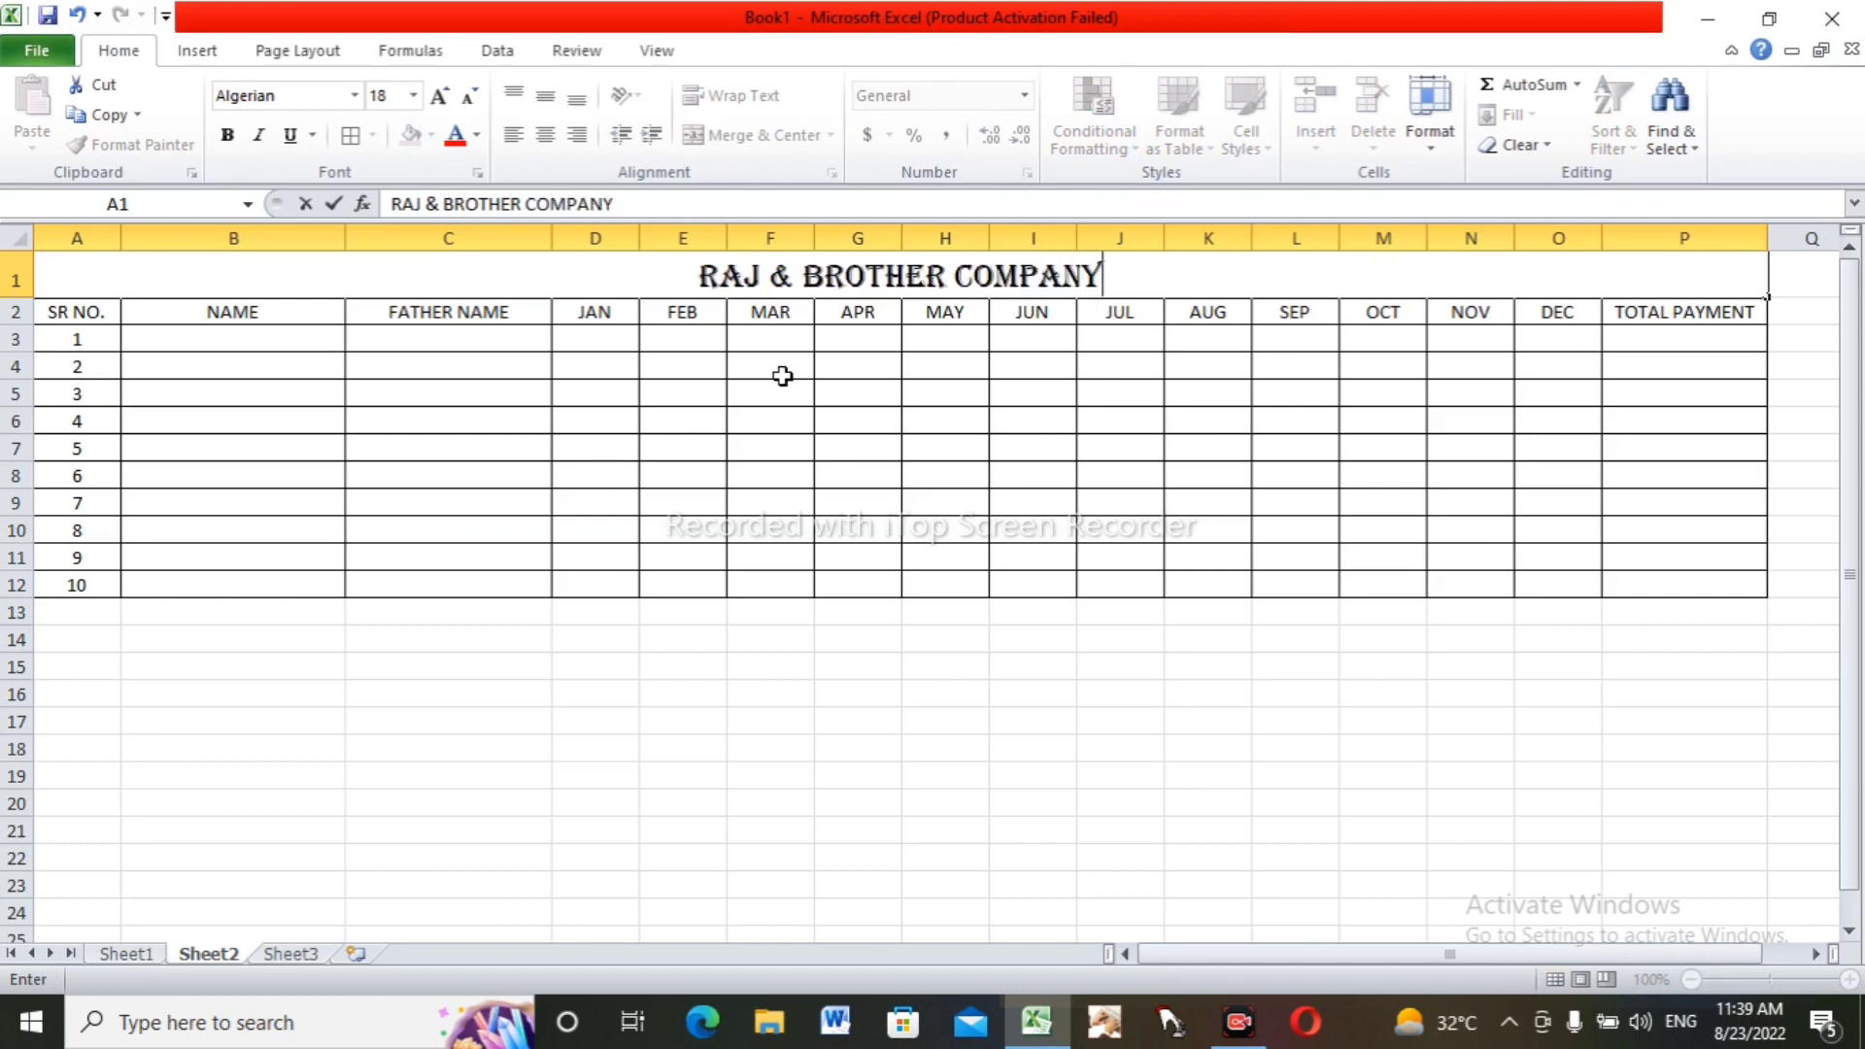
click(825, 336)
- Enlarge the company title to font size 28 and make it bold
click(811, 272)
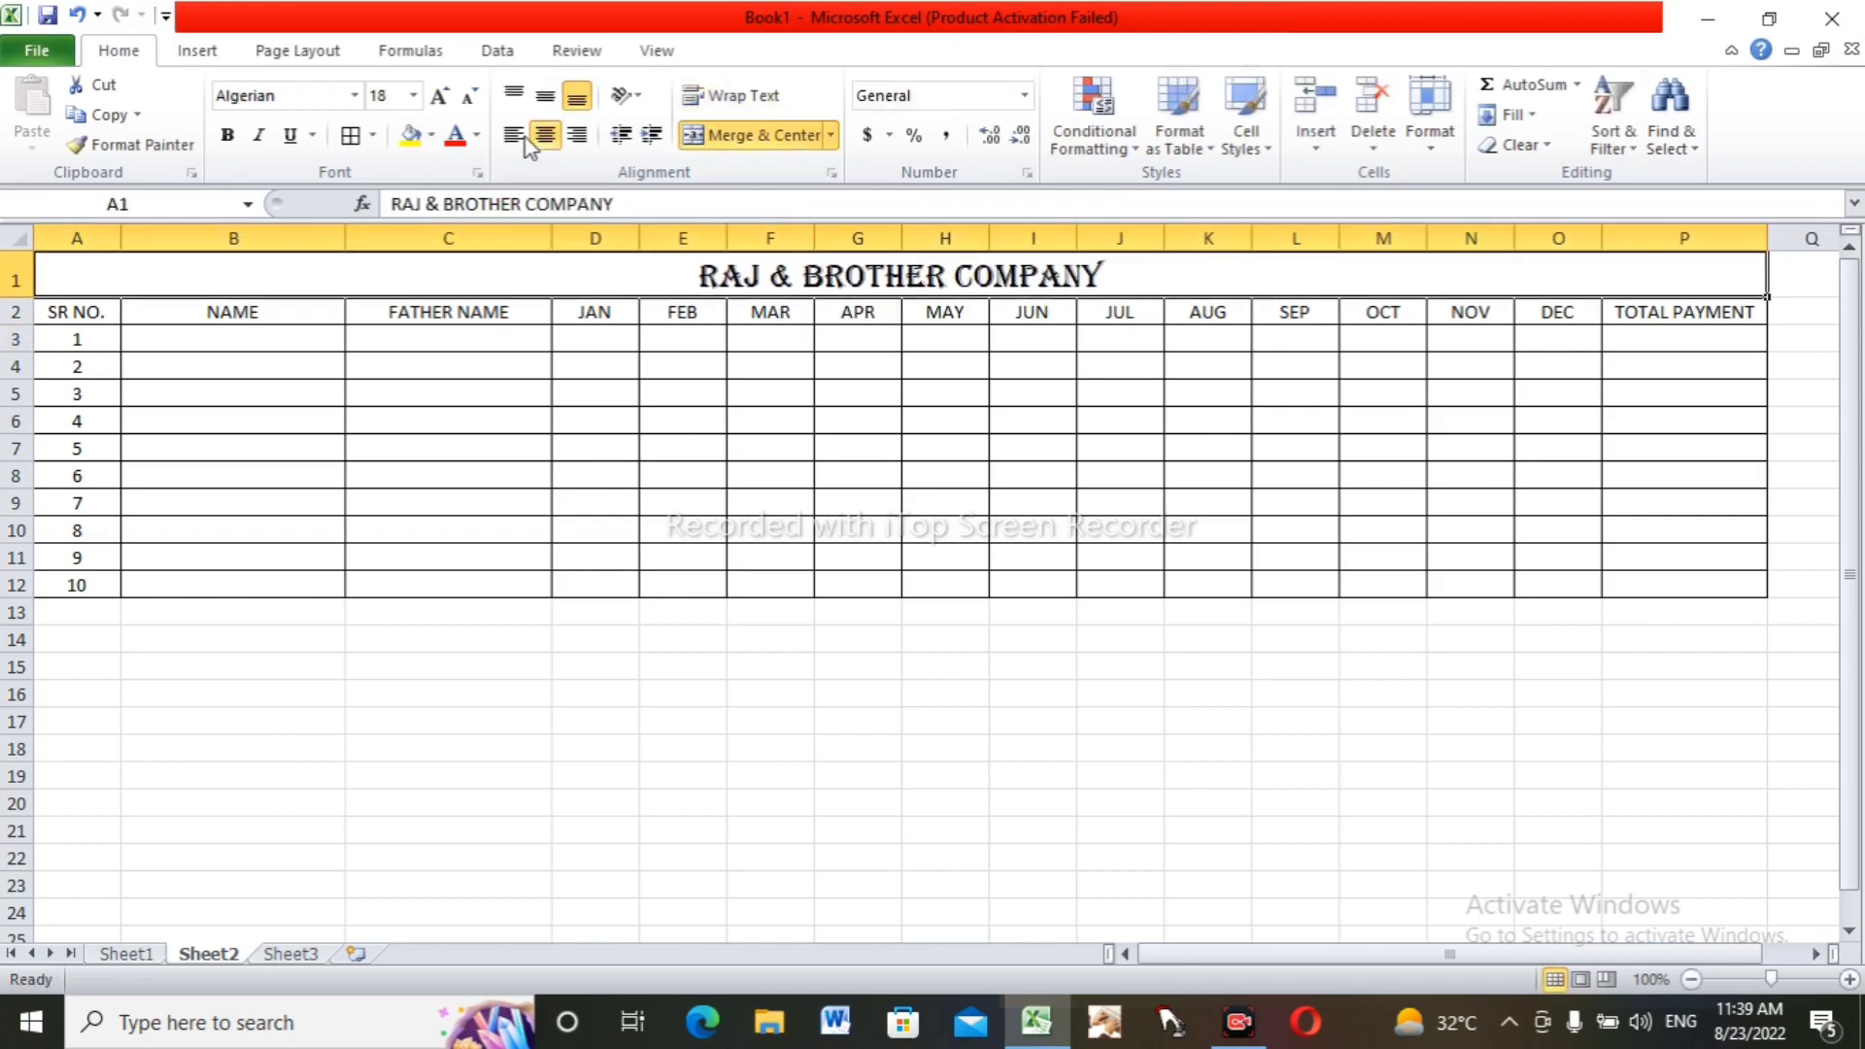
click(451, 102)
click(451, 102)
click(451, 102)
click(451, 102)
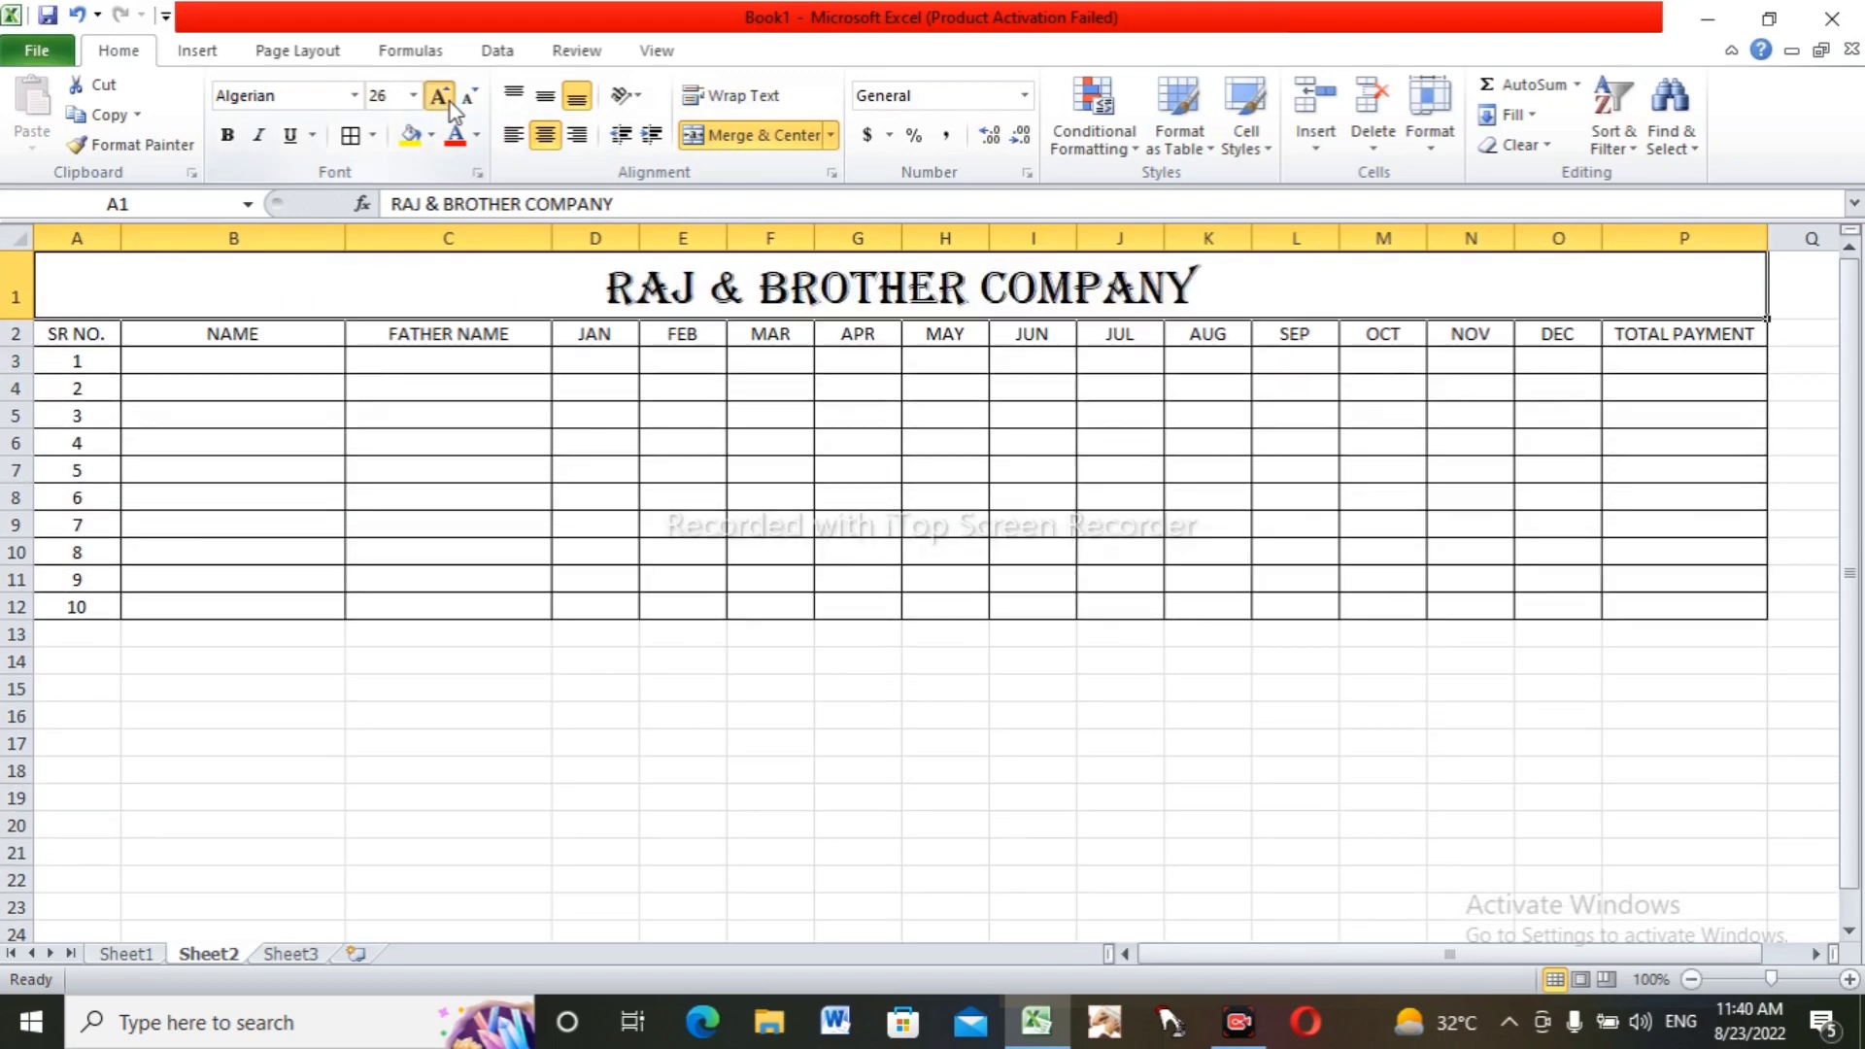
click(451, 102)
click(226, 135)
click(361, 363)
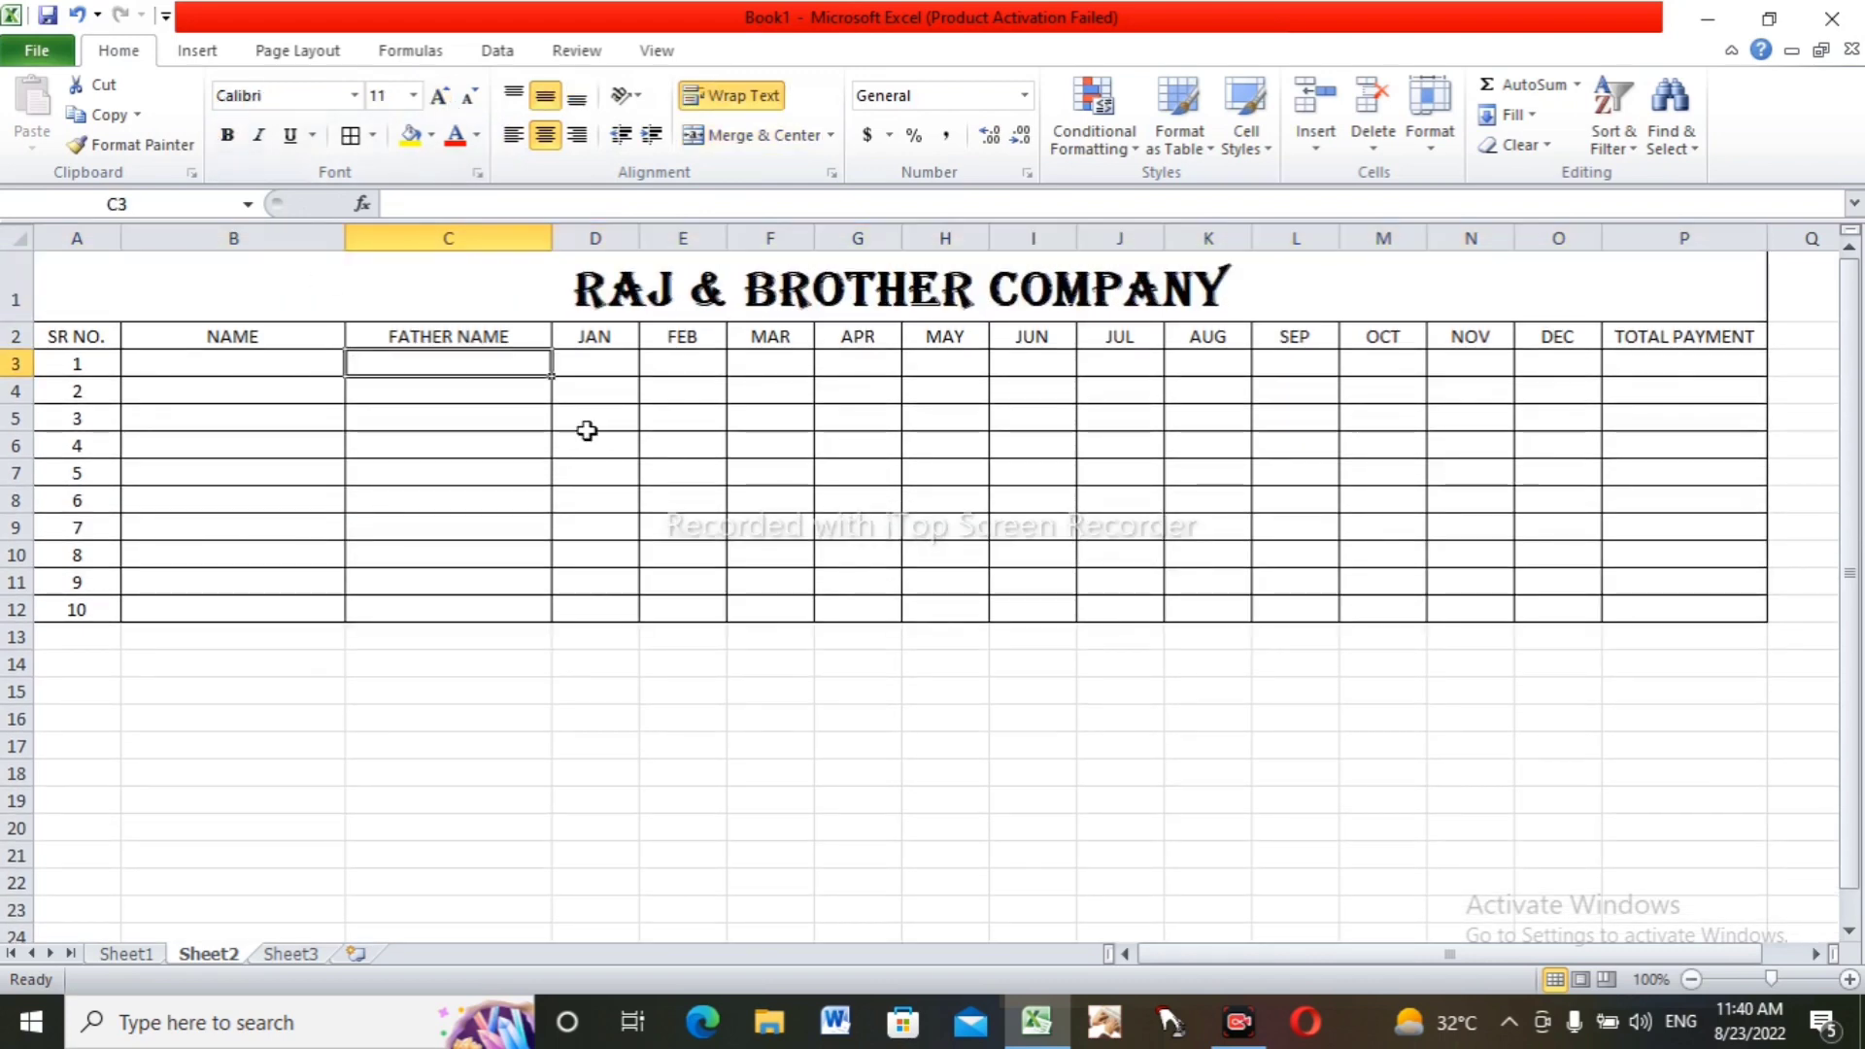
- Insert a new row between the company title and the column headings and merge and center A2:P2
click(774, 338)
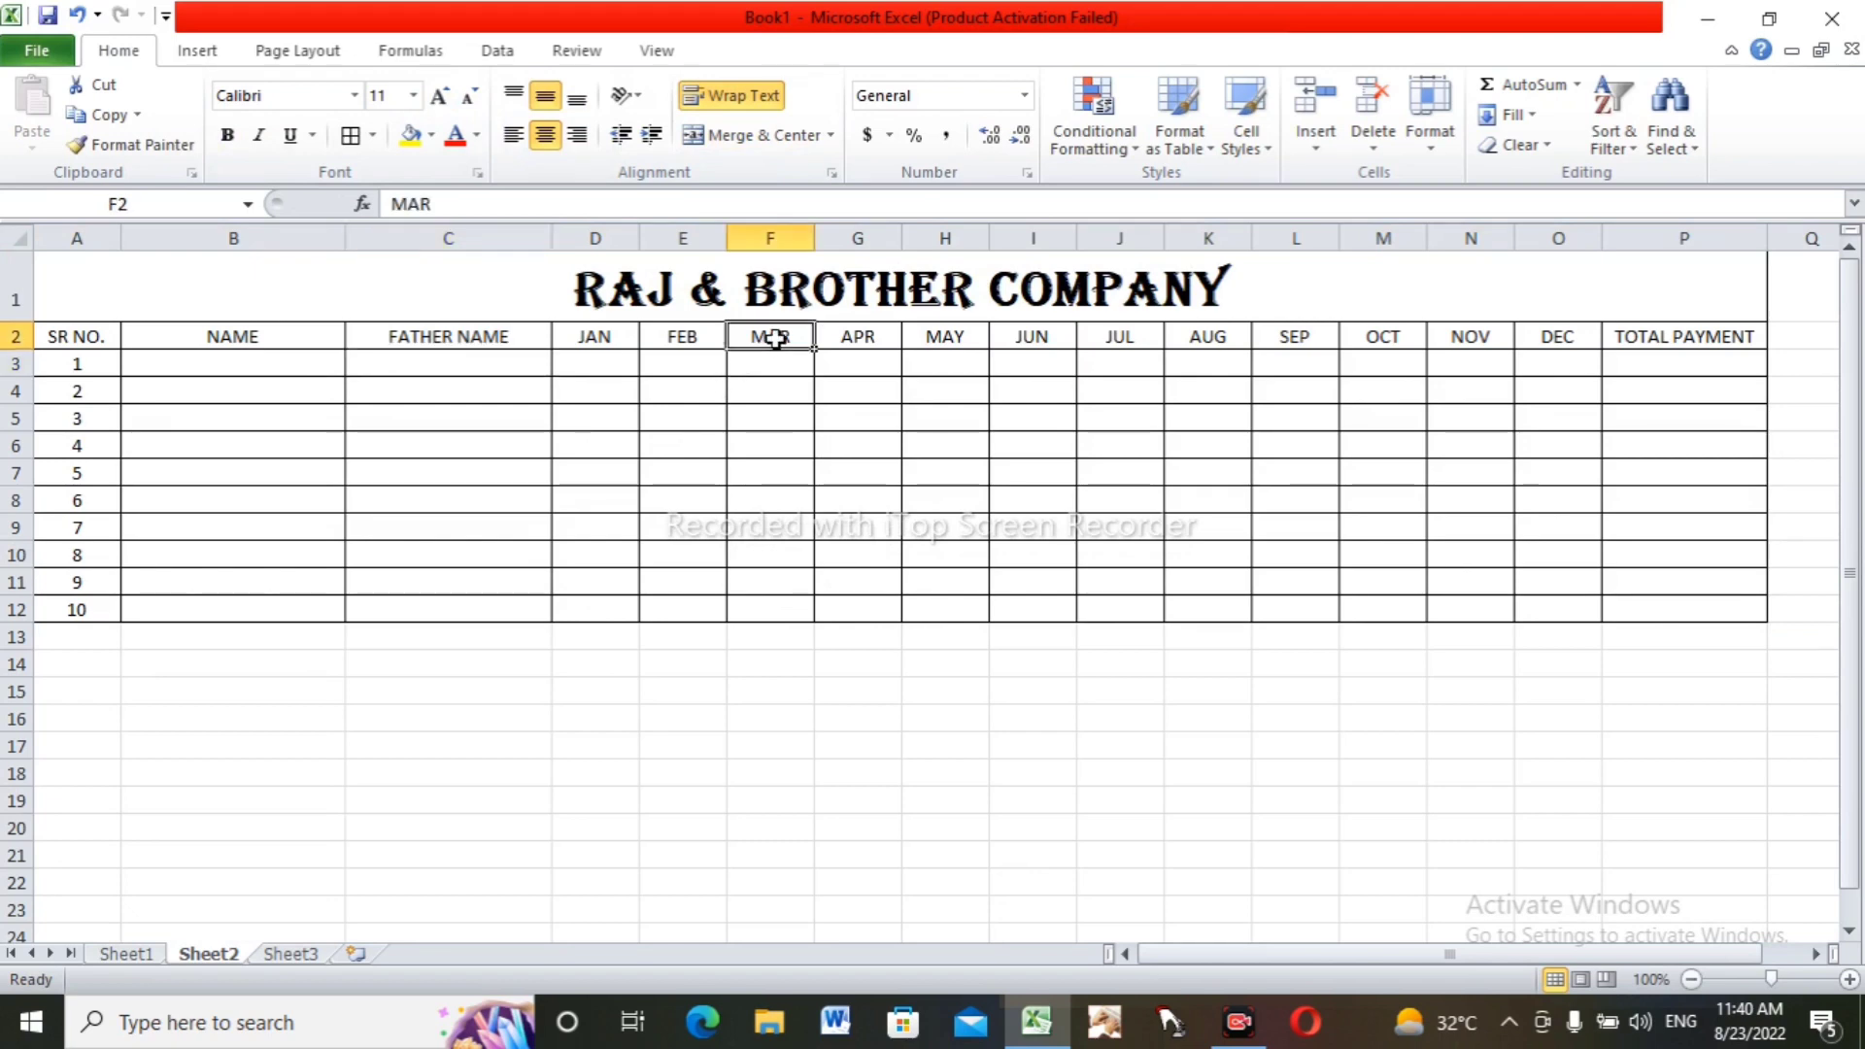
click(1315, 148)
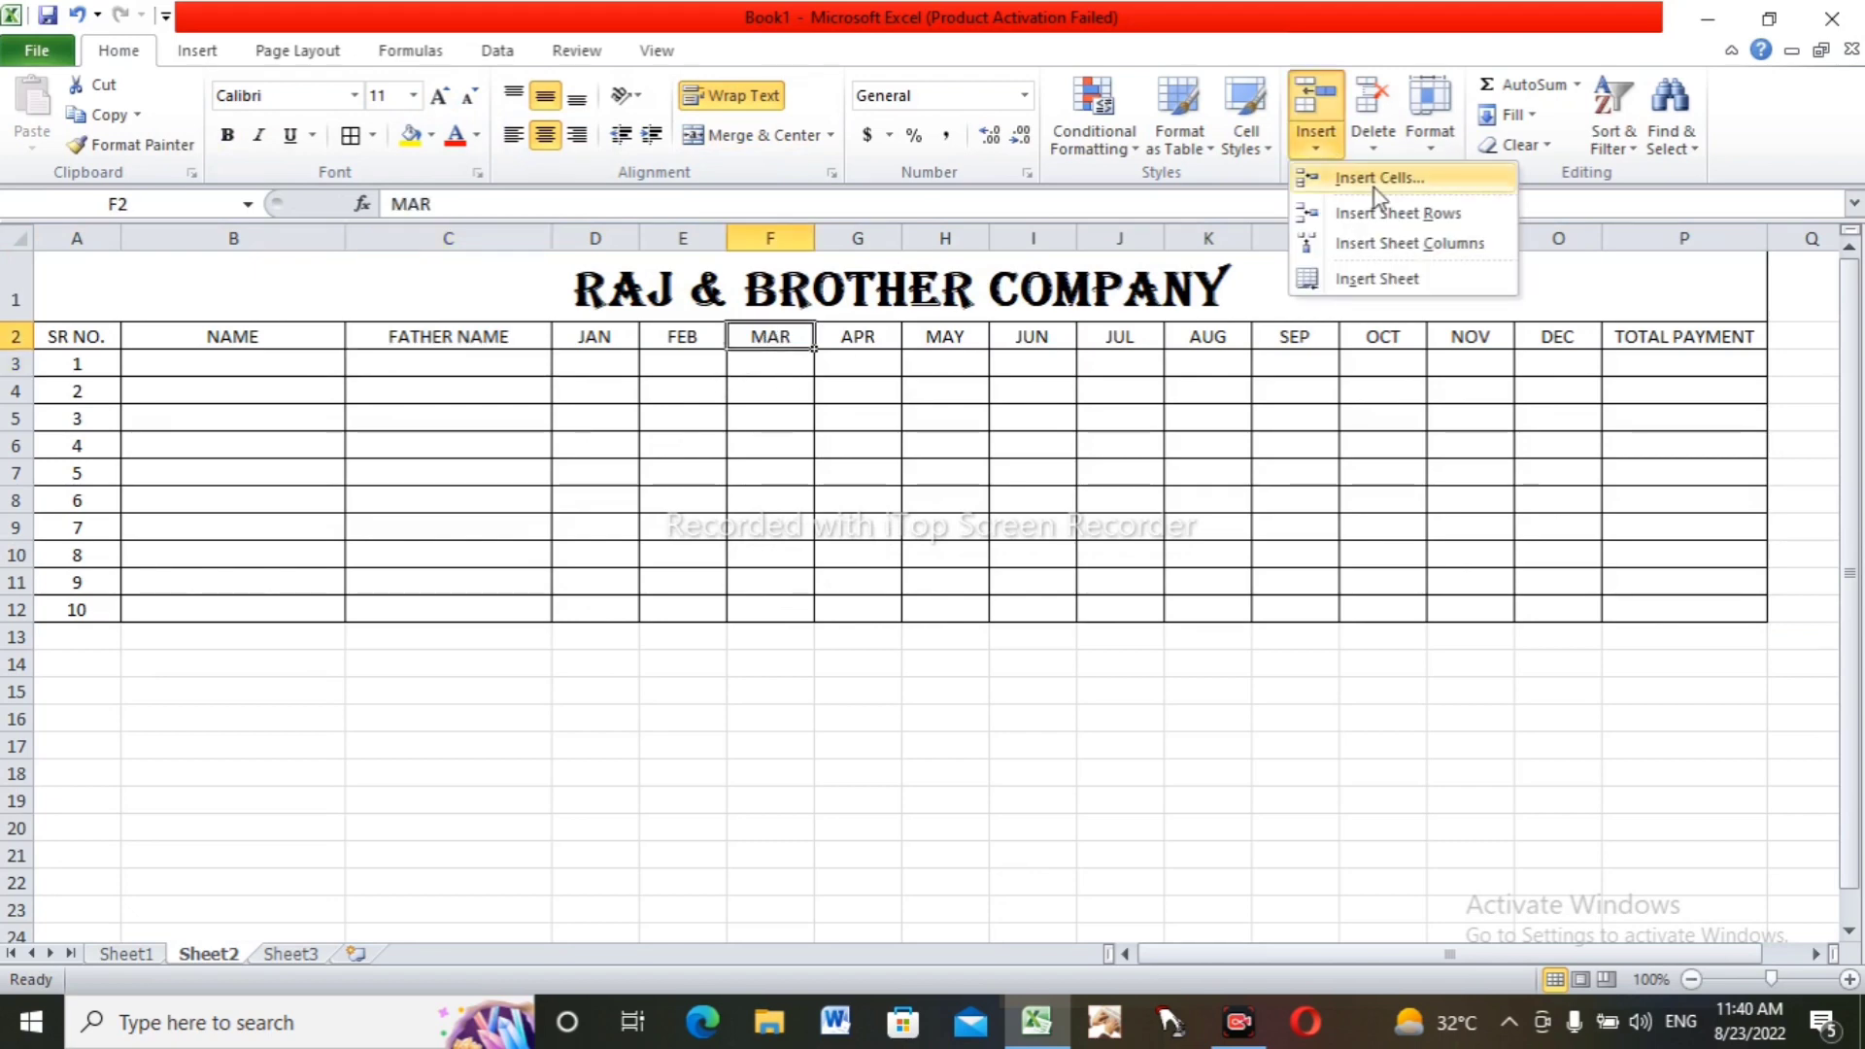
click(1399, 213)
drag(143, 366, 1651, 364)
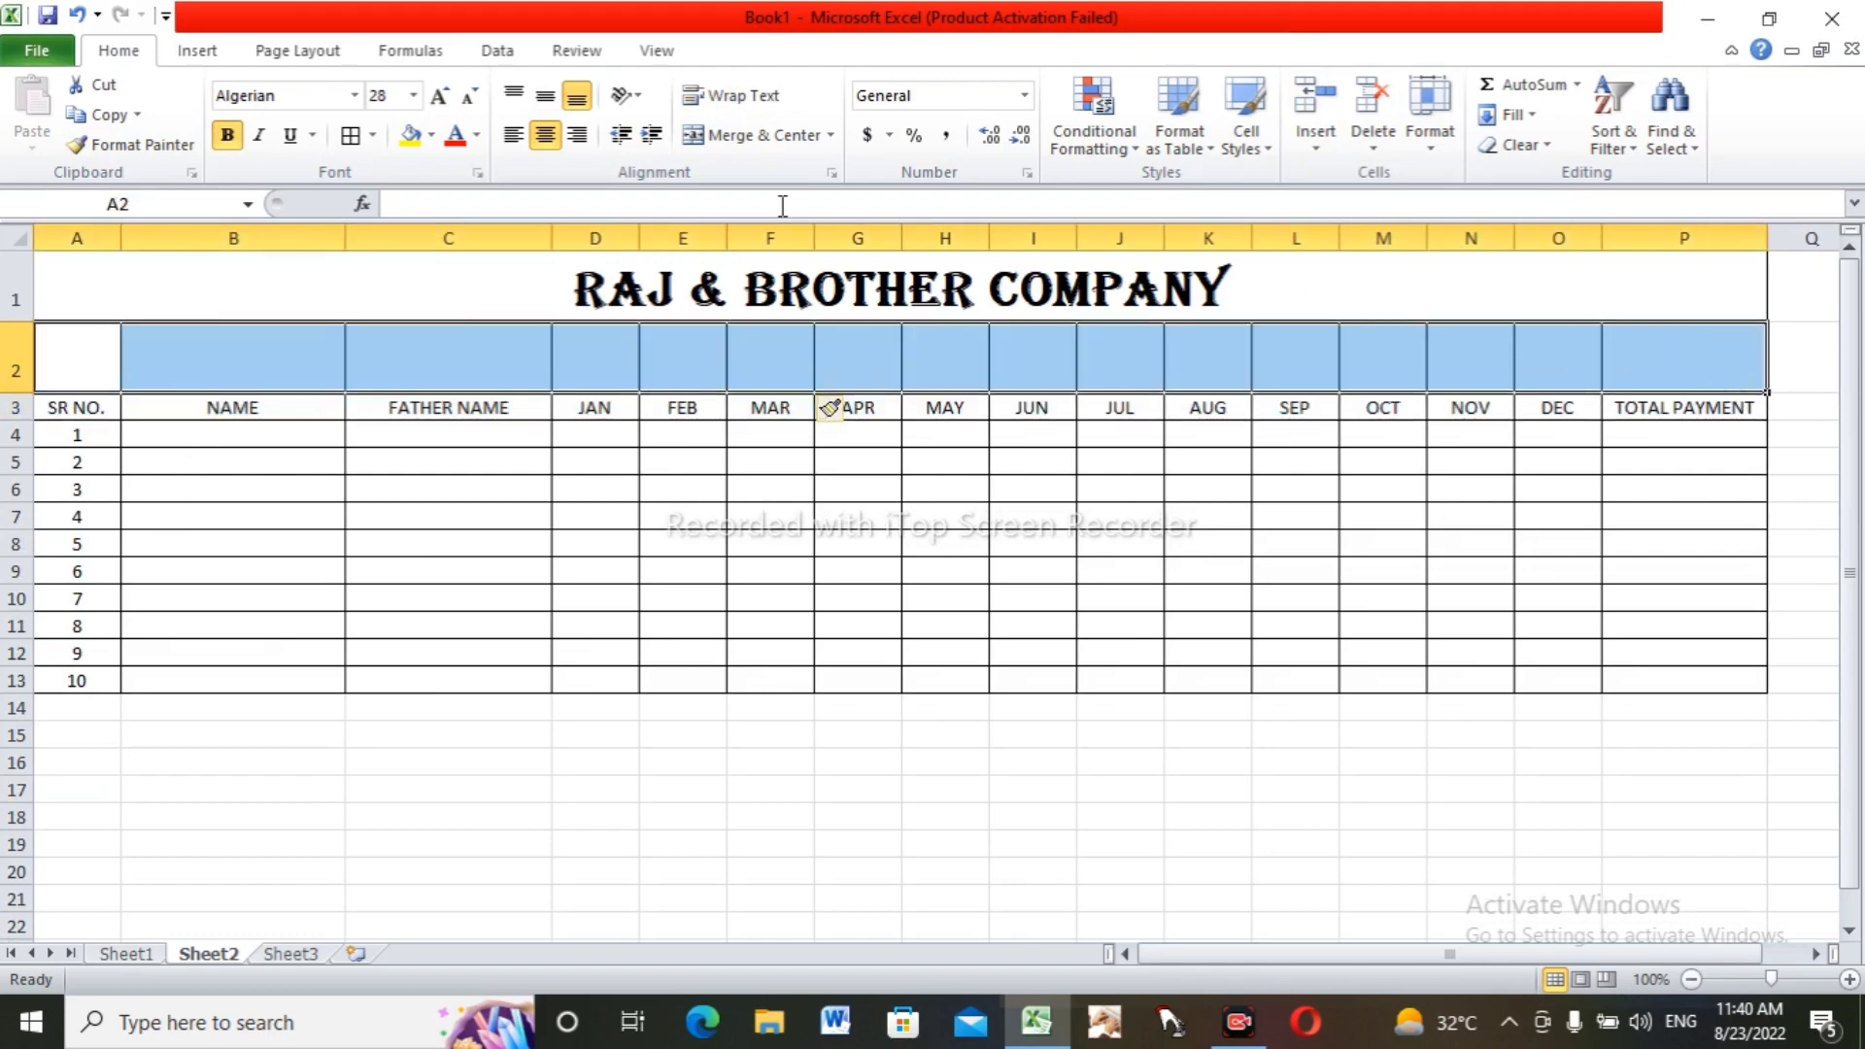
click(753, 136)
- Reduce the font size of the merged row 2 to 16
click(472, 98)
click(472, 98)
click(472, 98)
click(473, 98)
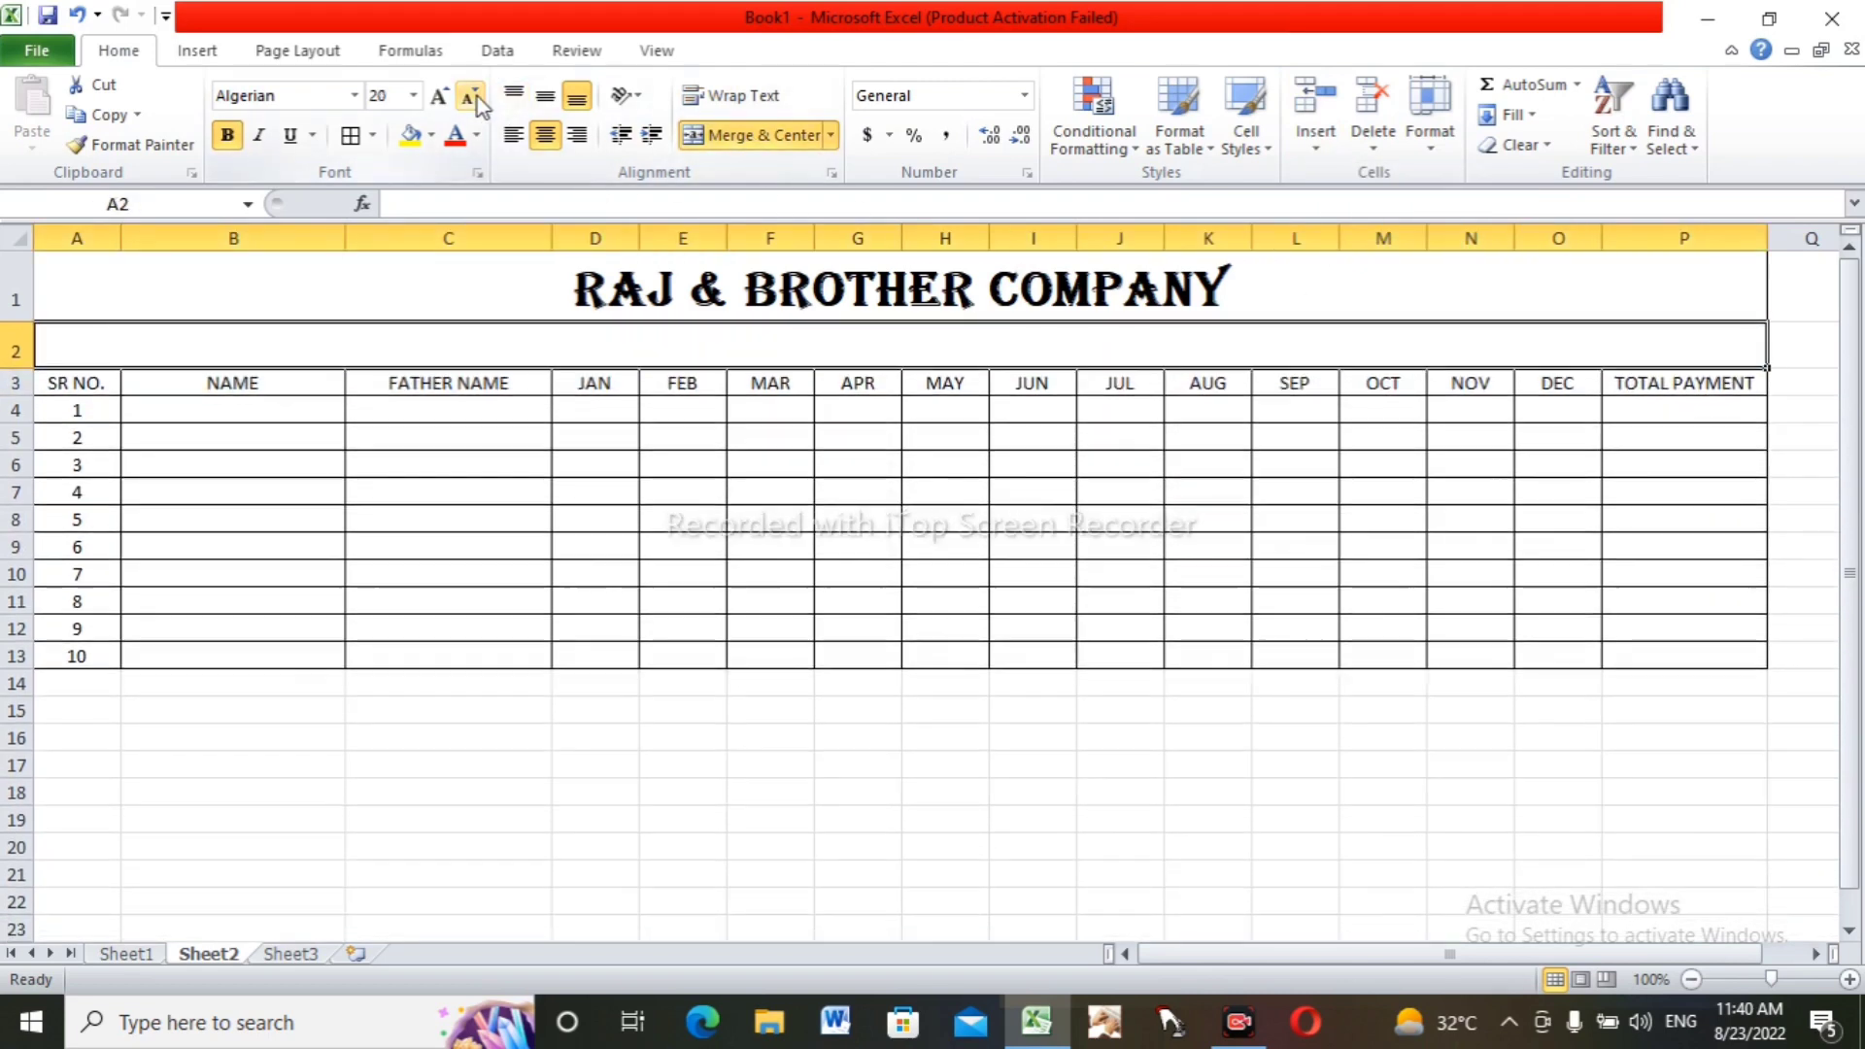
click(472, 98)
click(472, 98)
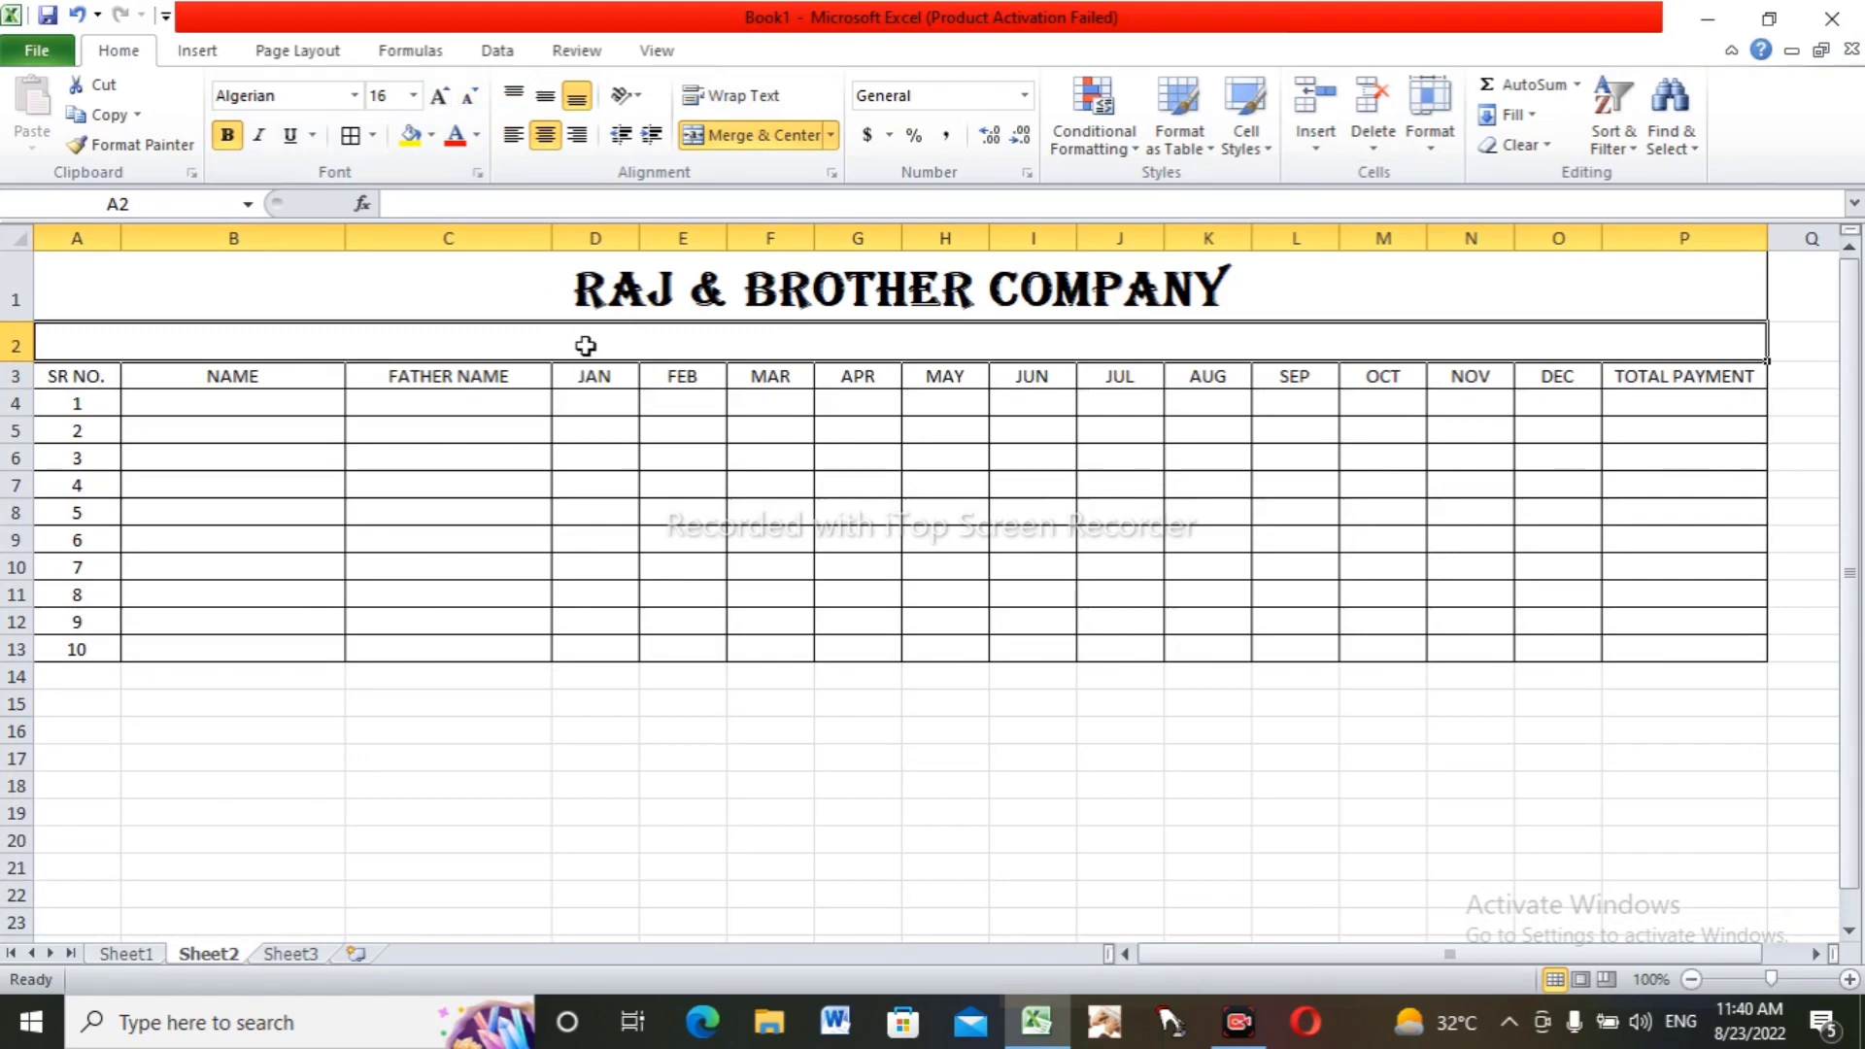
- Enter the company's address in the merged row 2 under the title
text(Raj,)
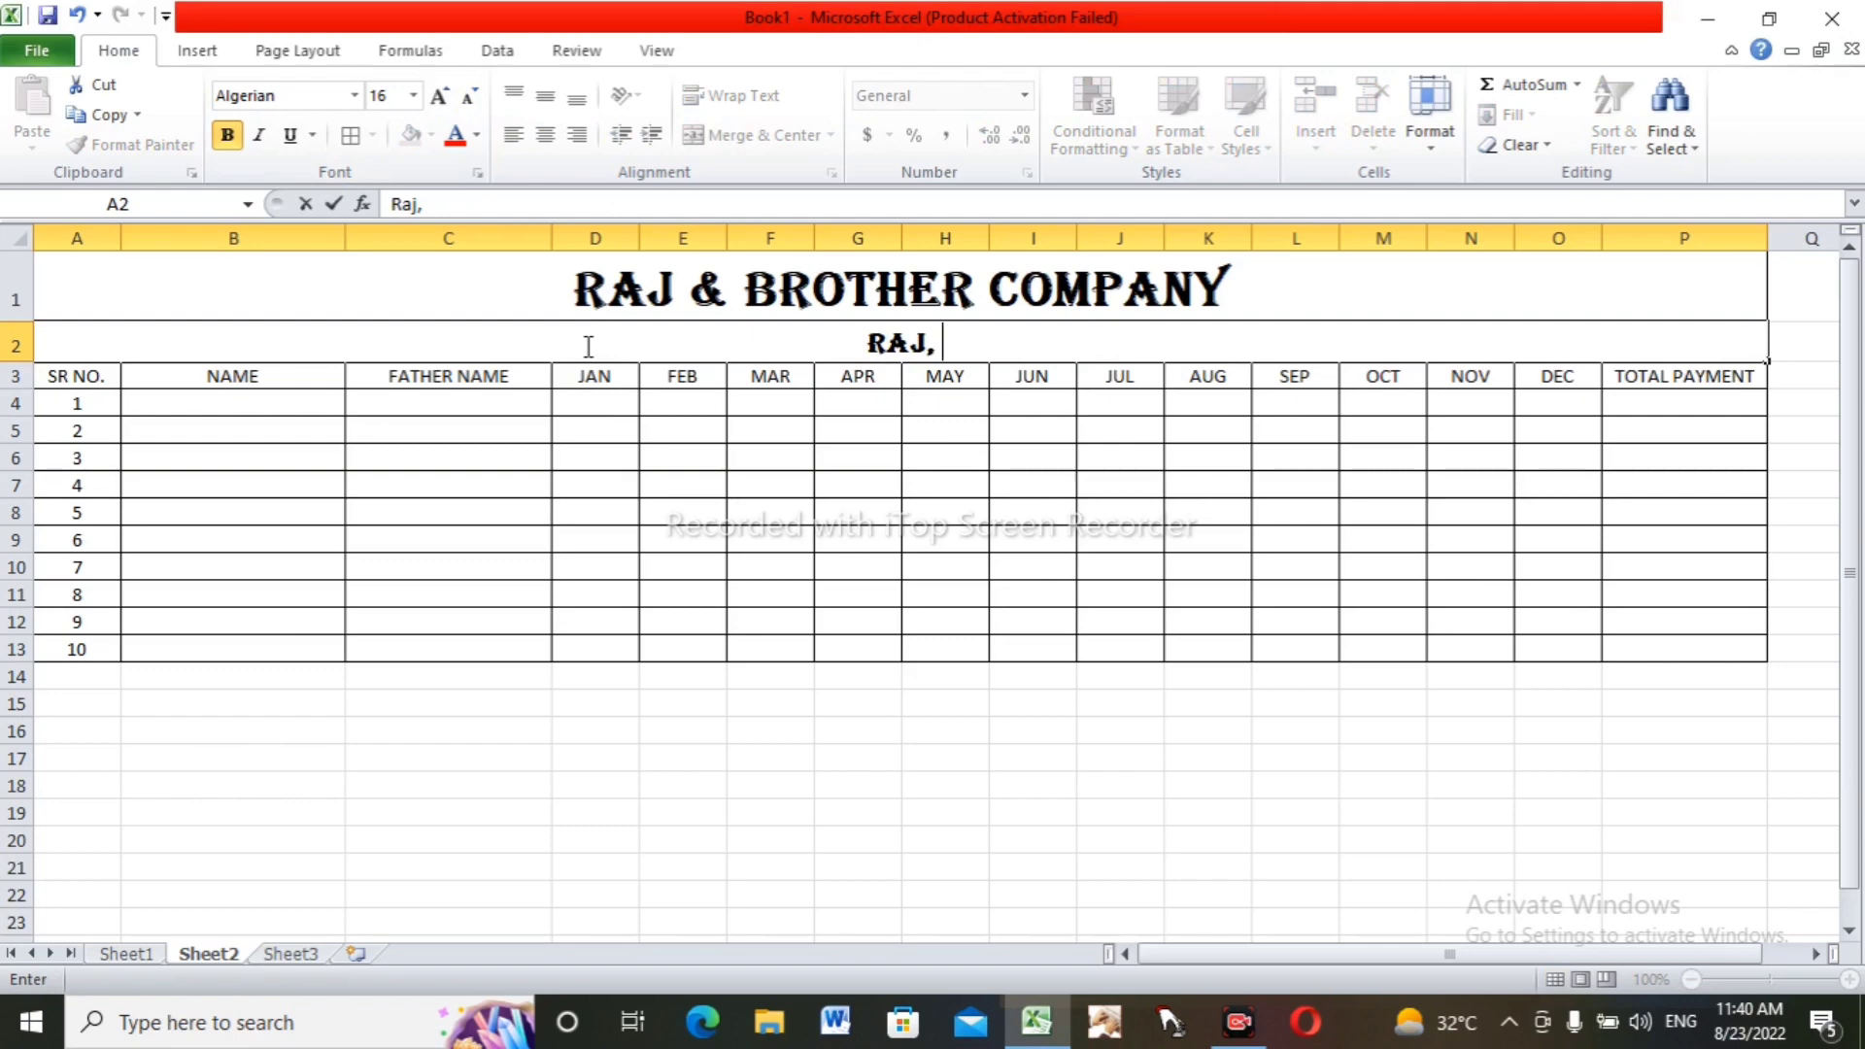
text( Ma)
key(BackSpace)
key(BackSpace)
text(marg)
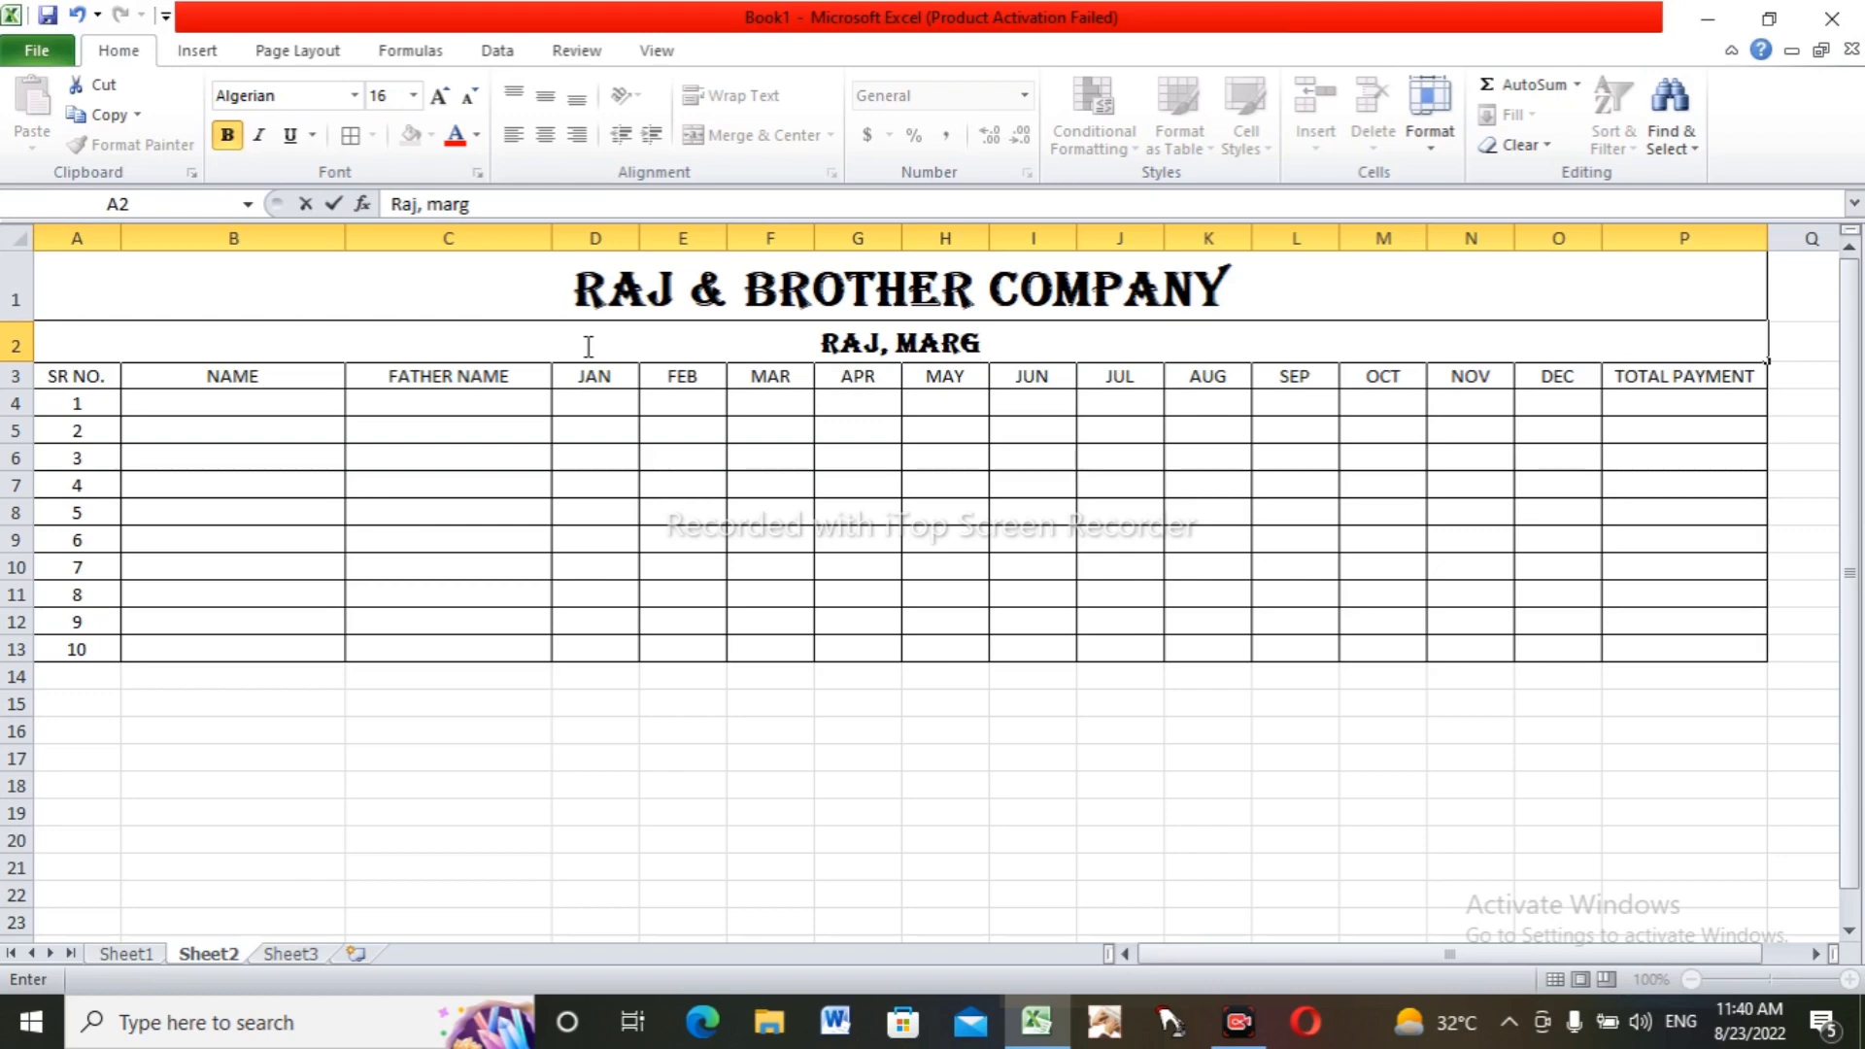
text( ,kota)
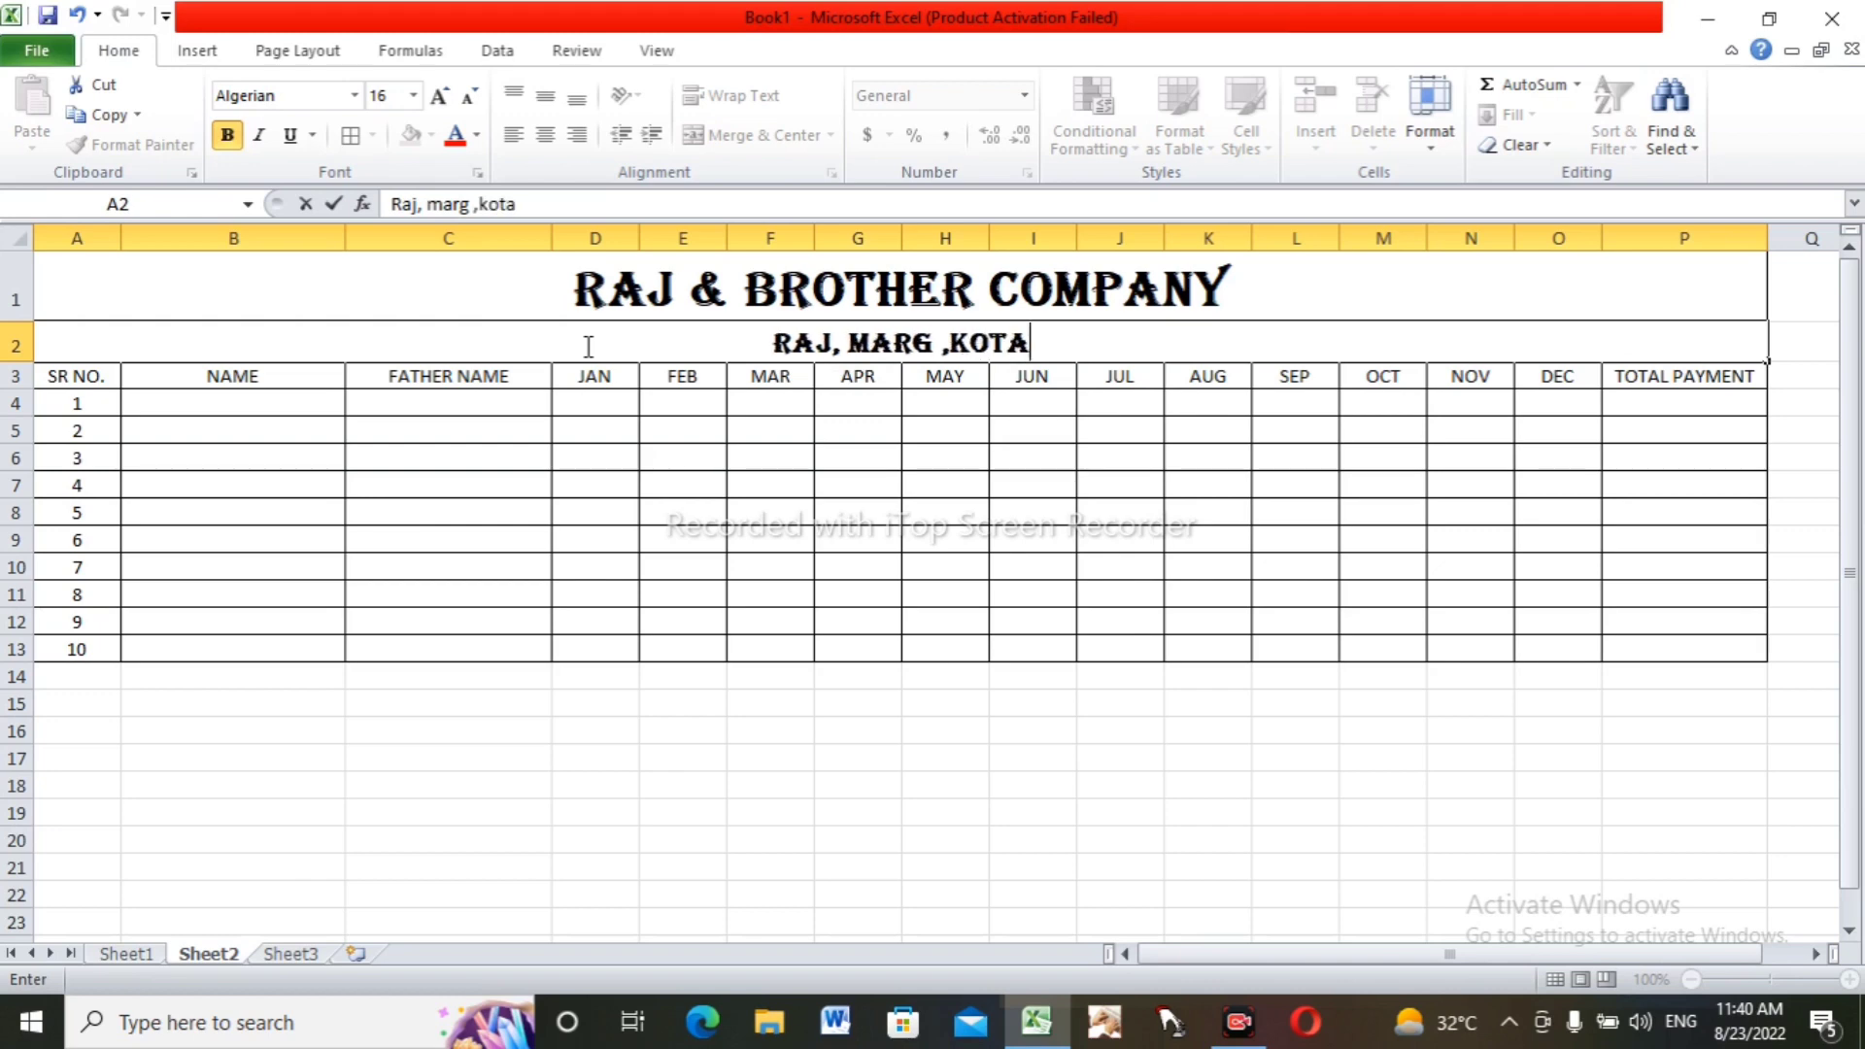
text( raj)
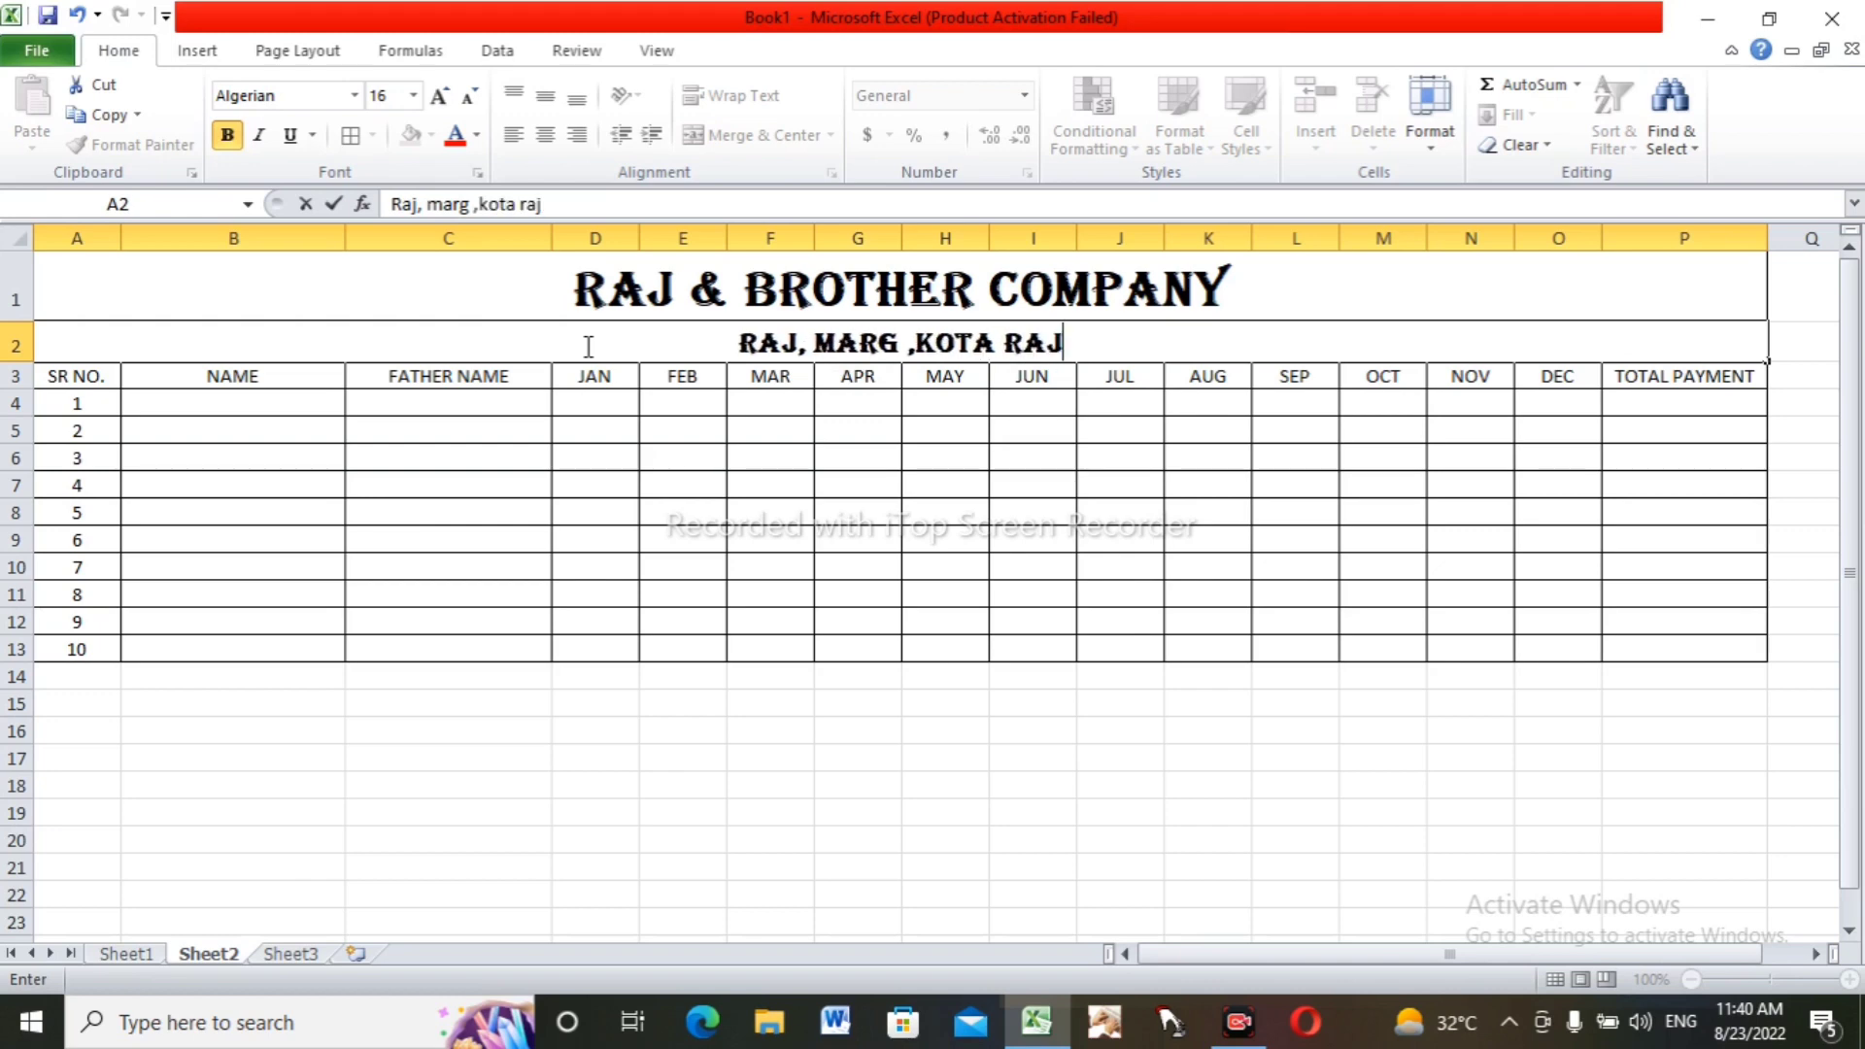
text(asthan)
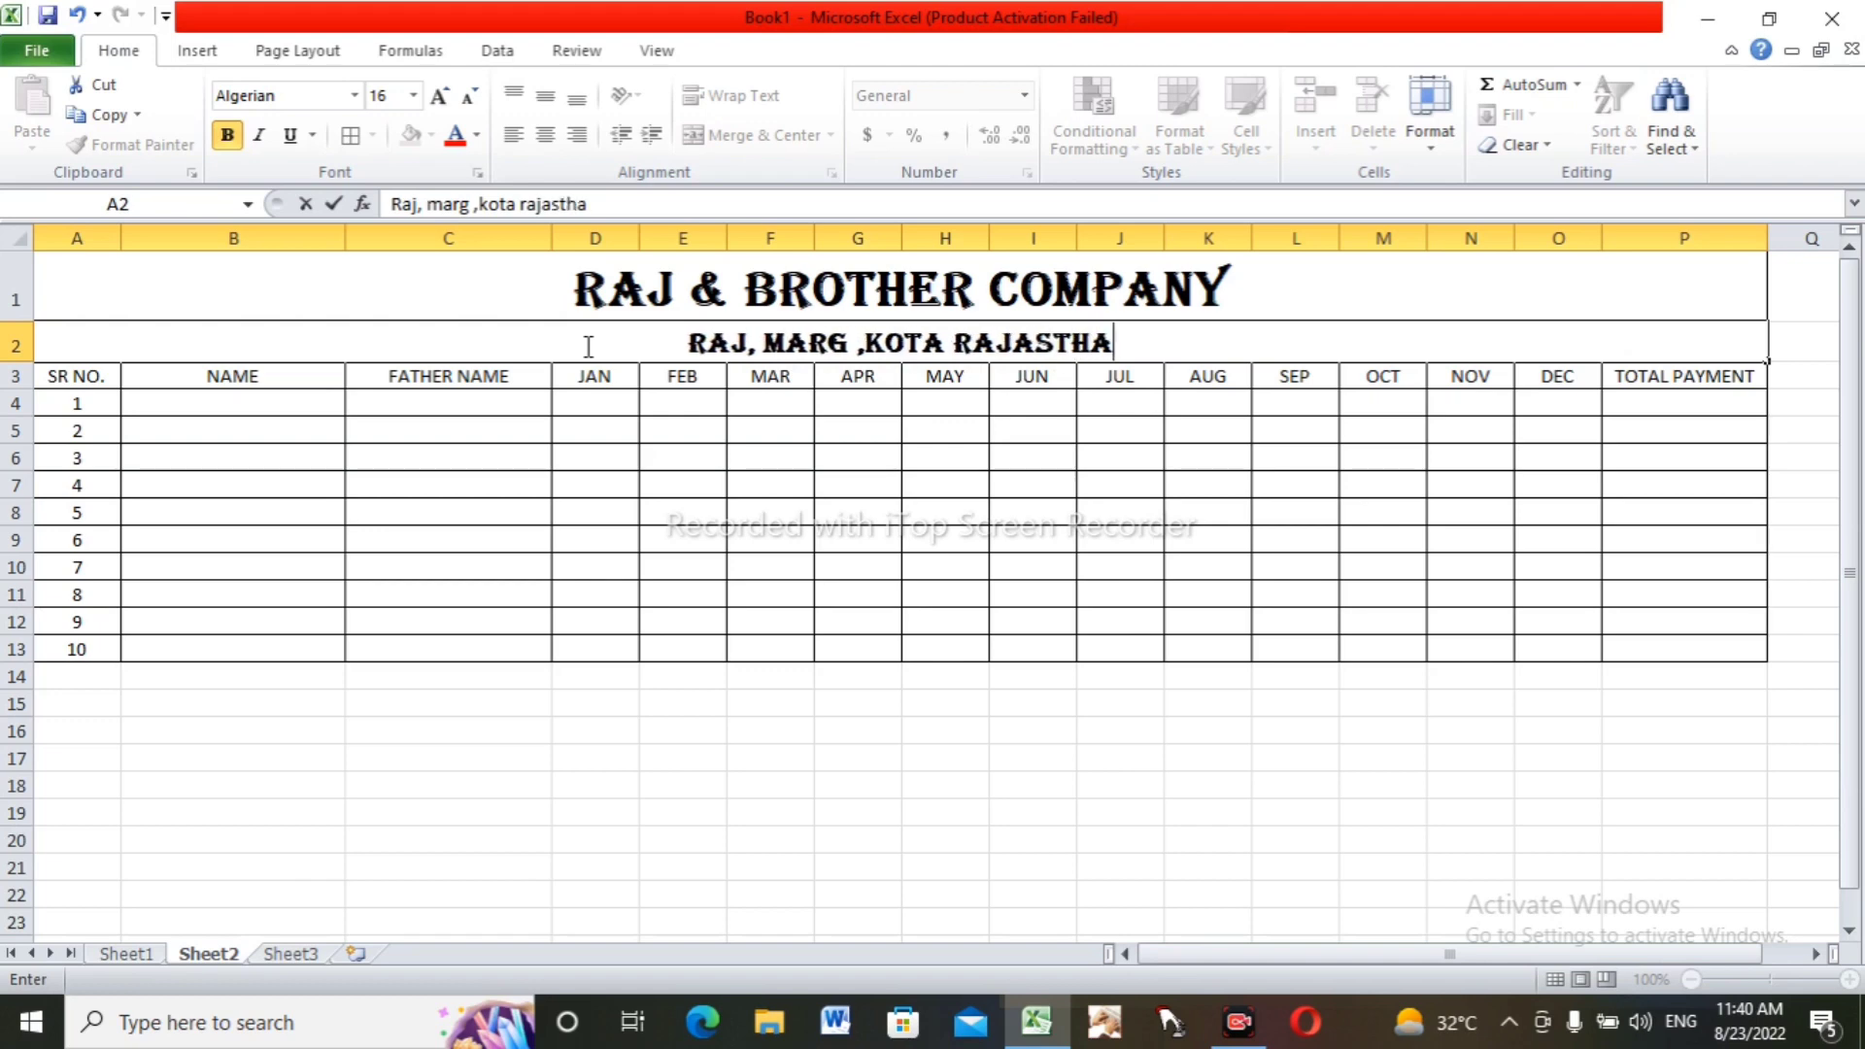
click(679, 376)
- Insert a new row above the column headings, then merge A3:P3 and left-align it
click(1010, 378)
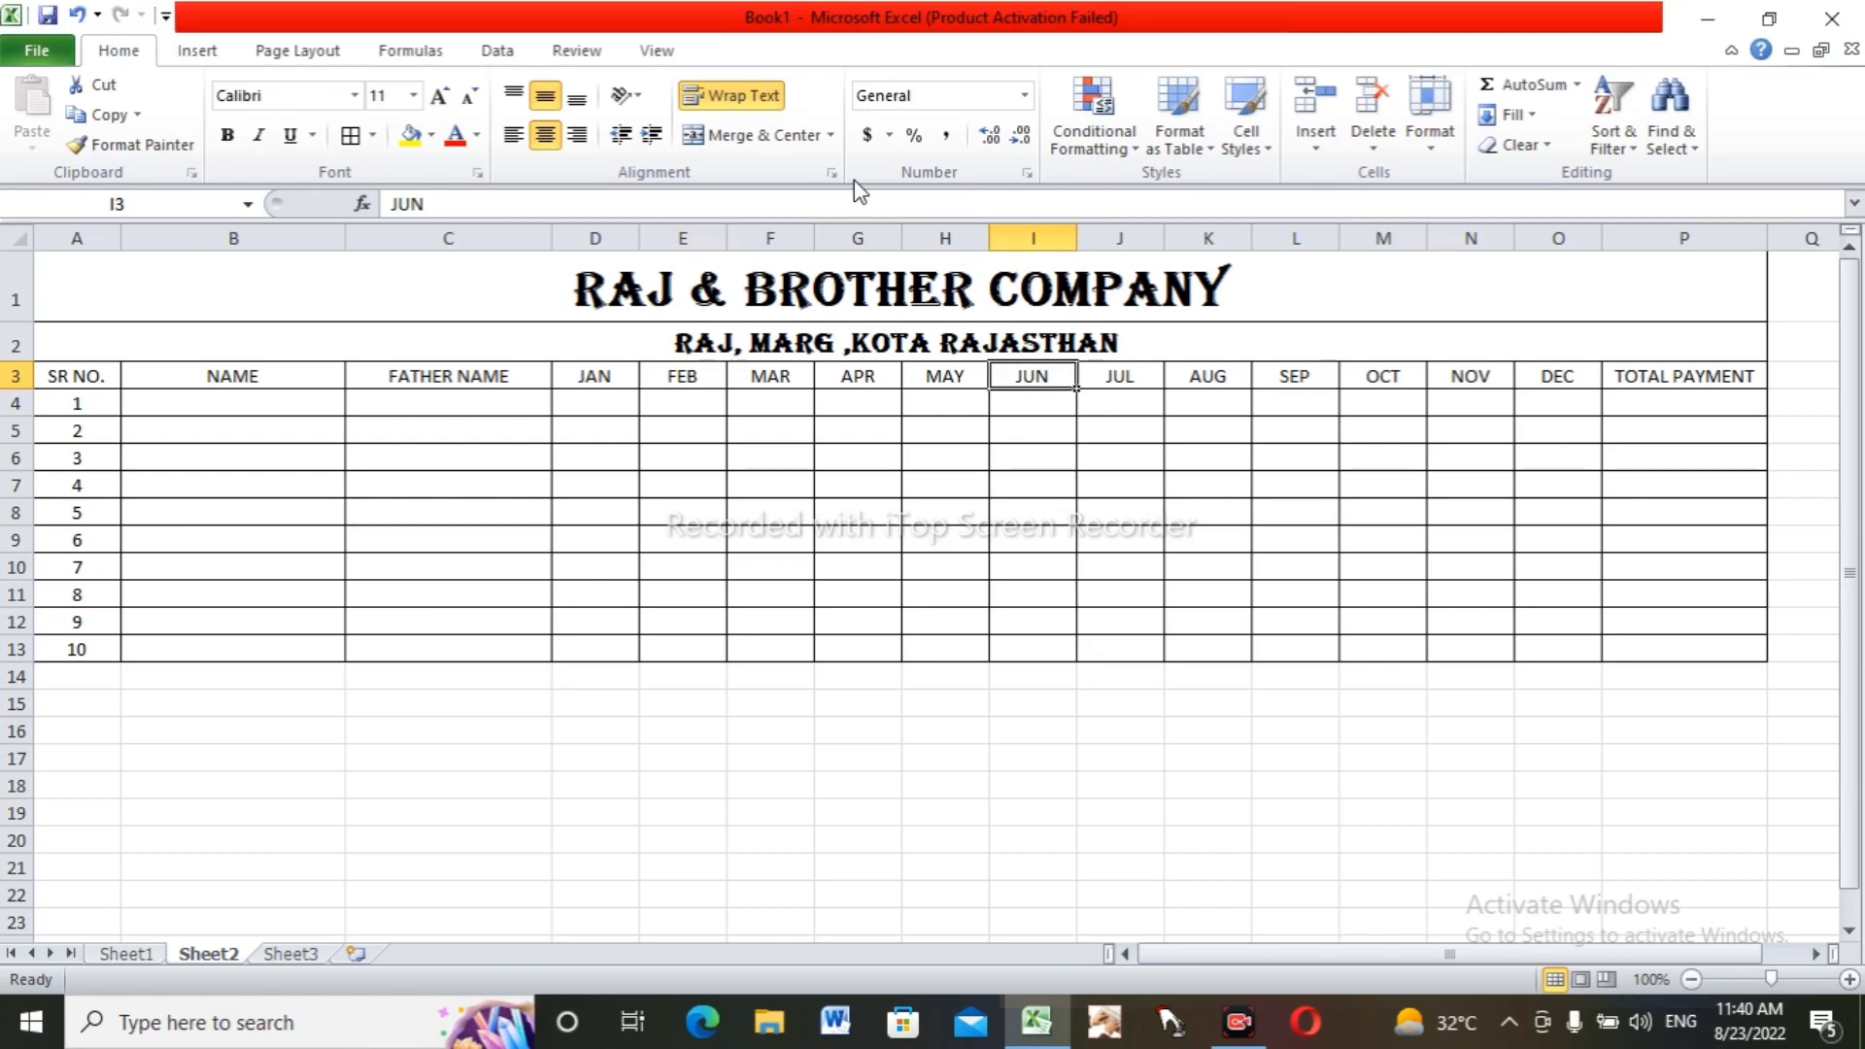
click(1331, 153)
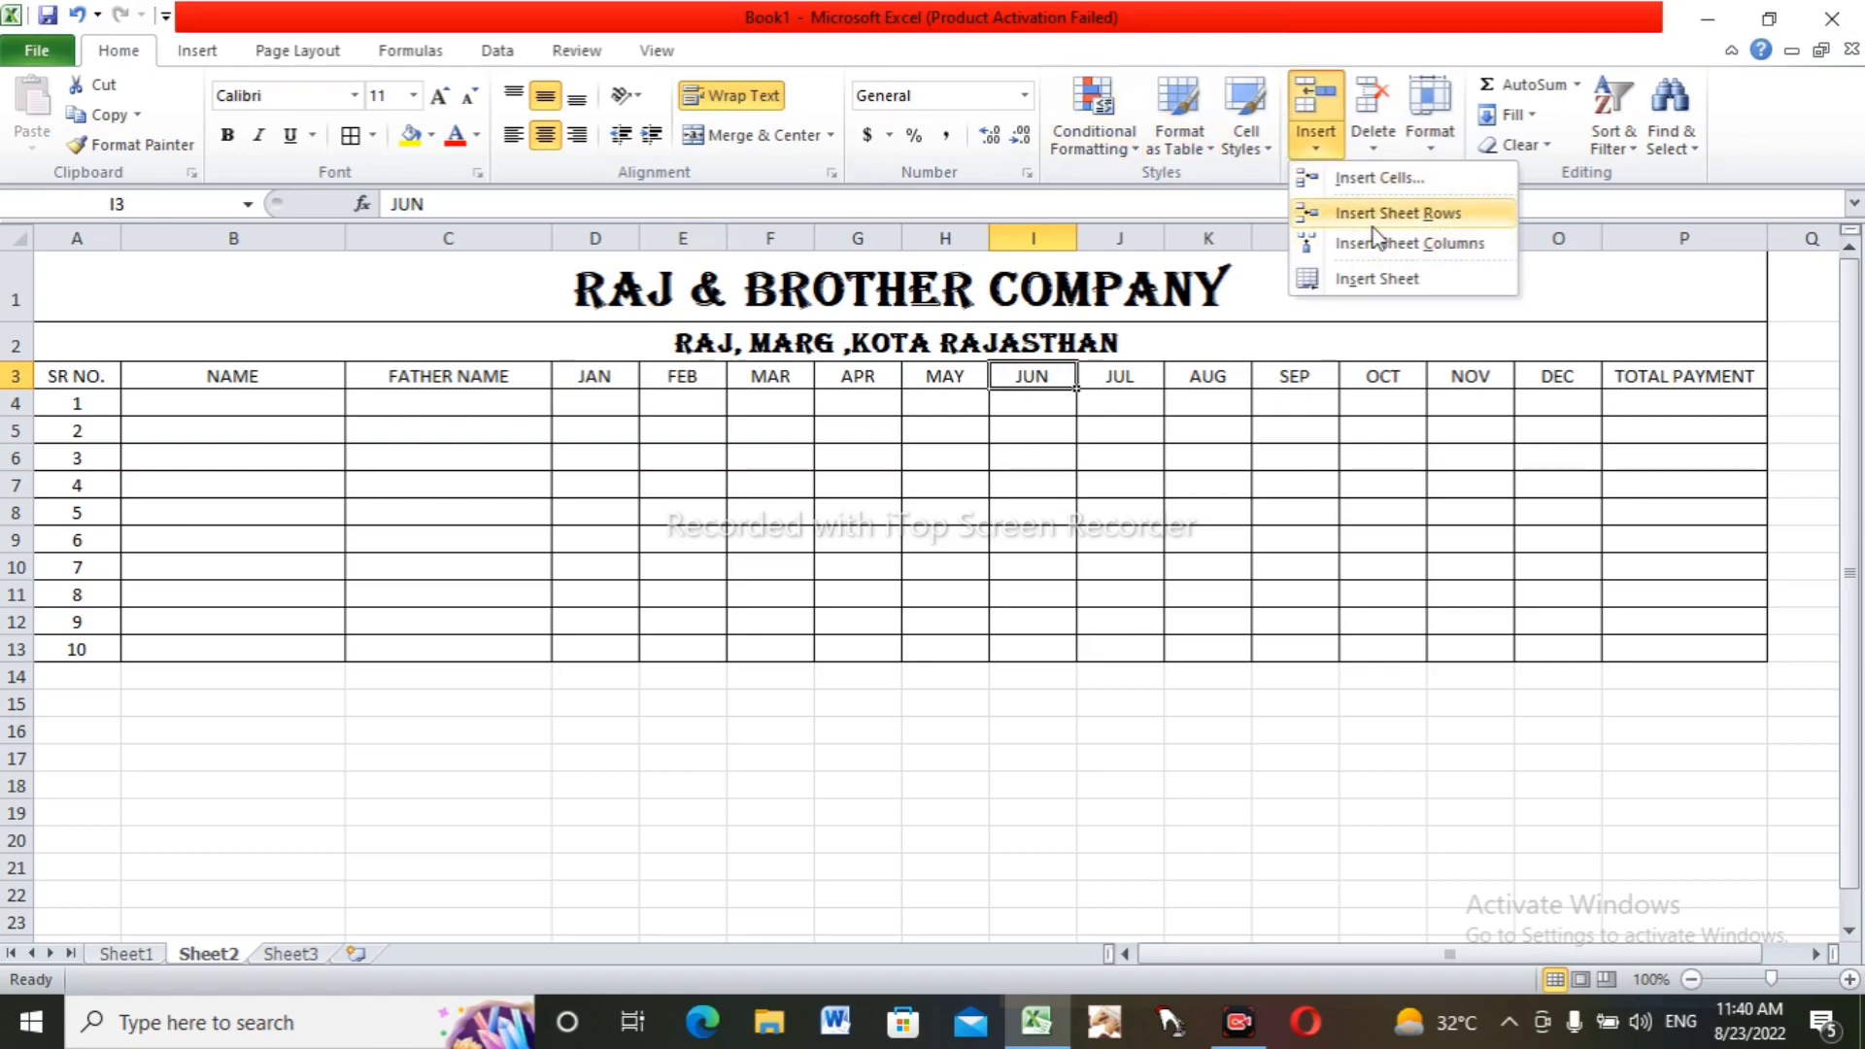
click(1374, 216)
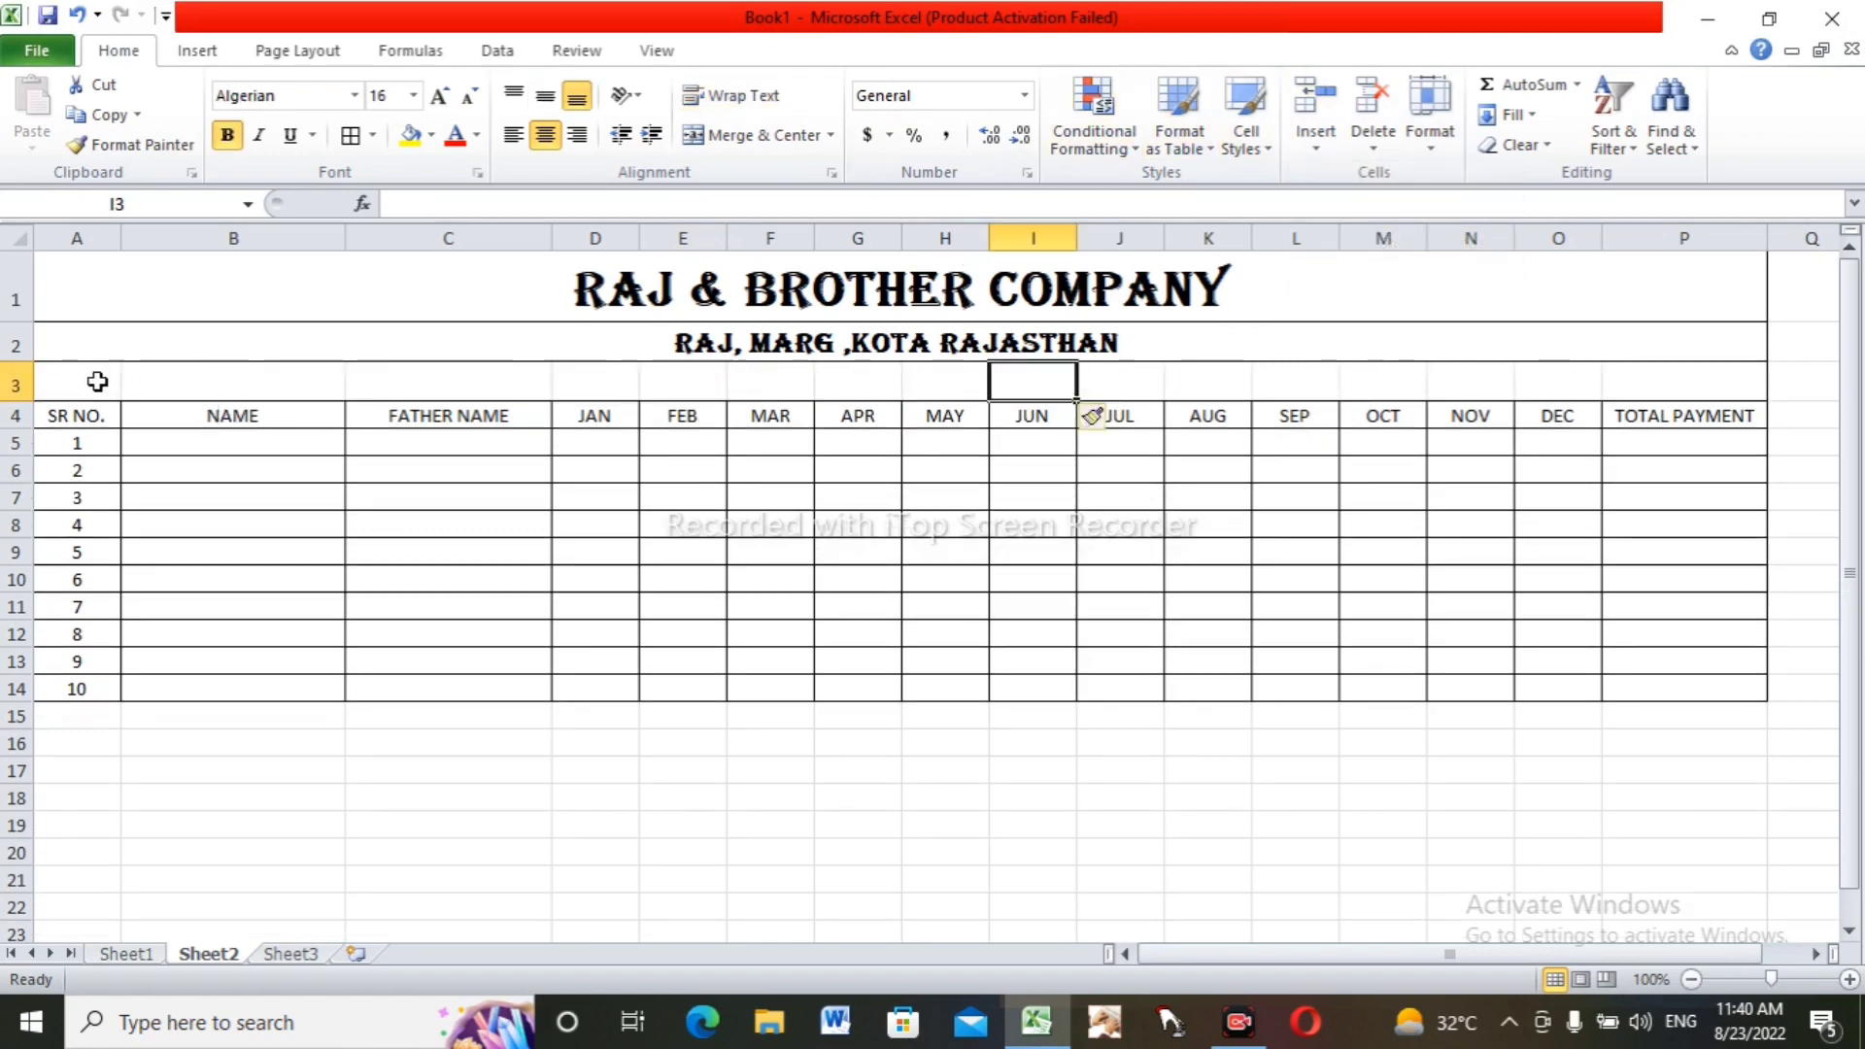
drag(92, 378, 1736, 379)
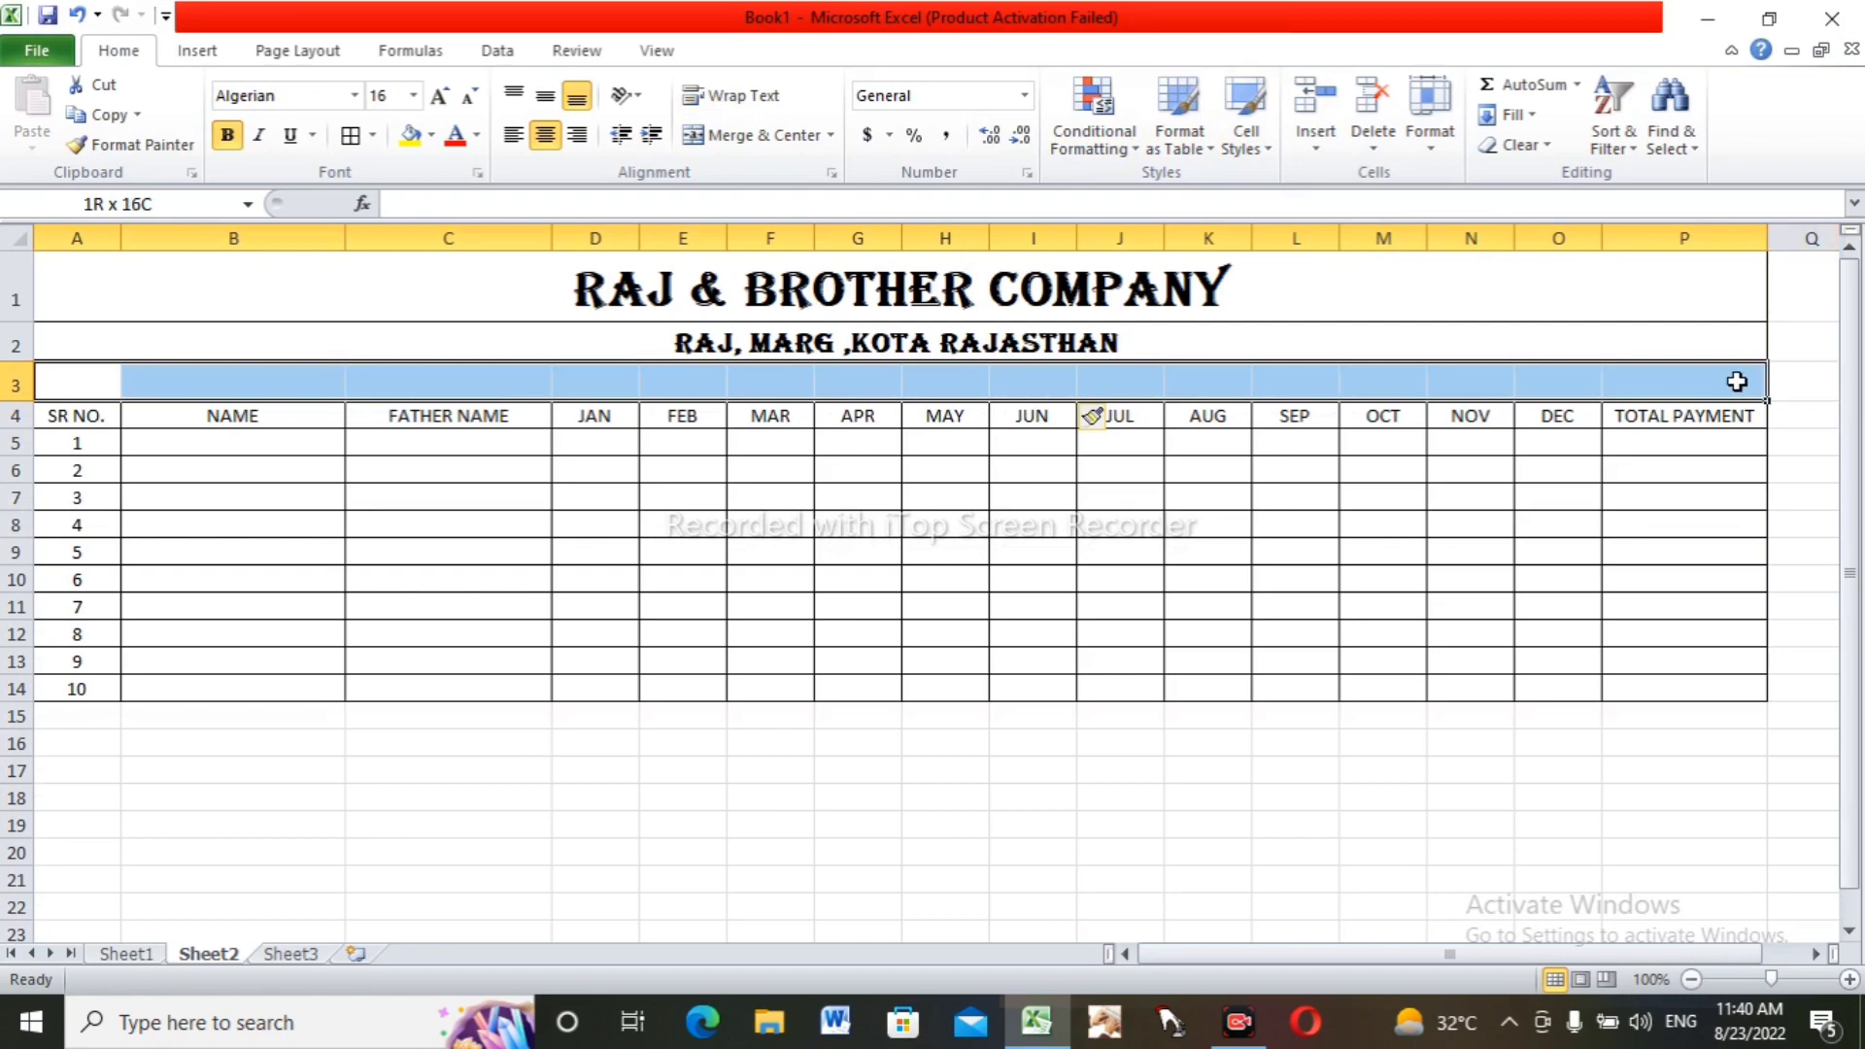
click(750, 135)
click(513, 135)
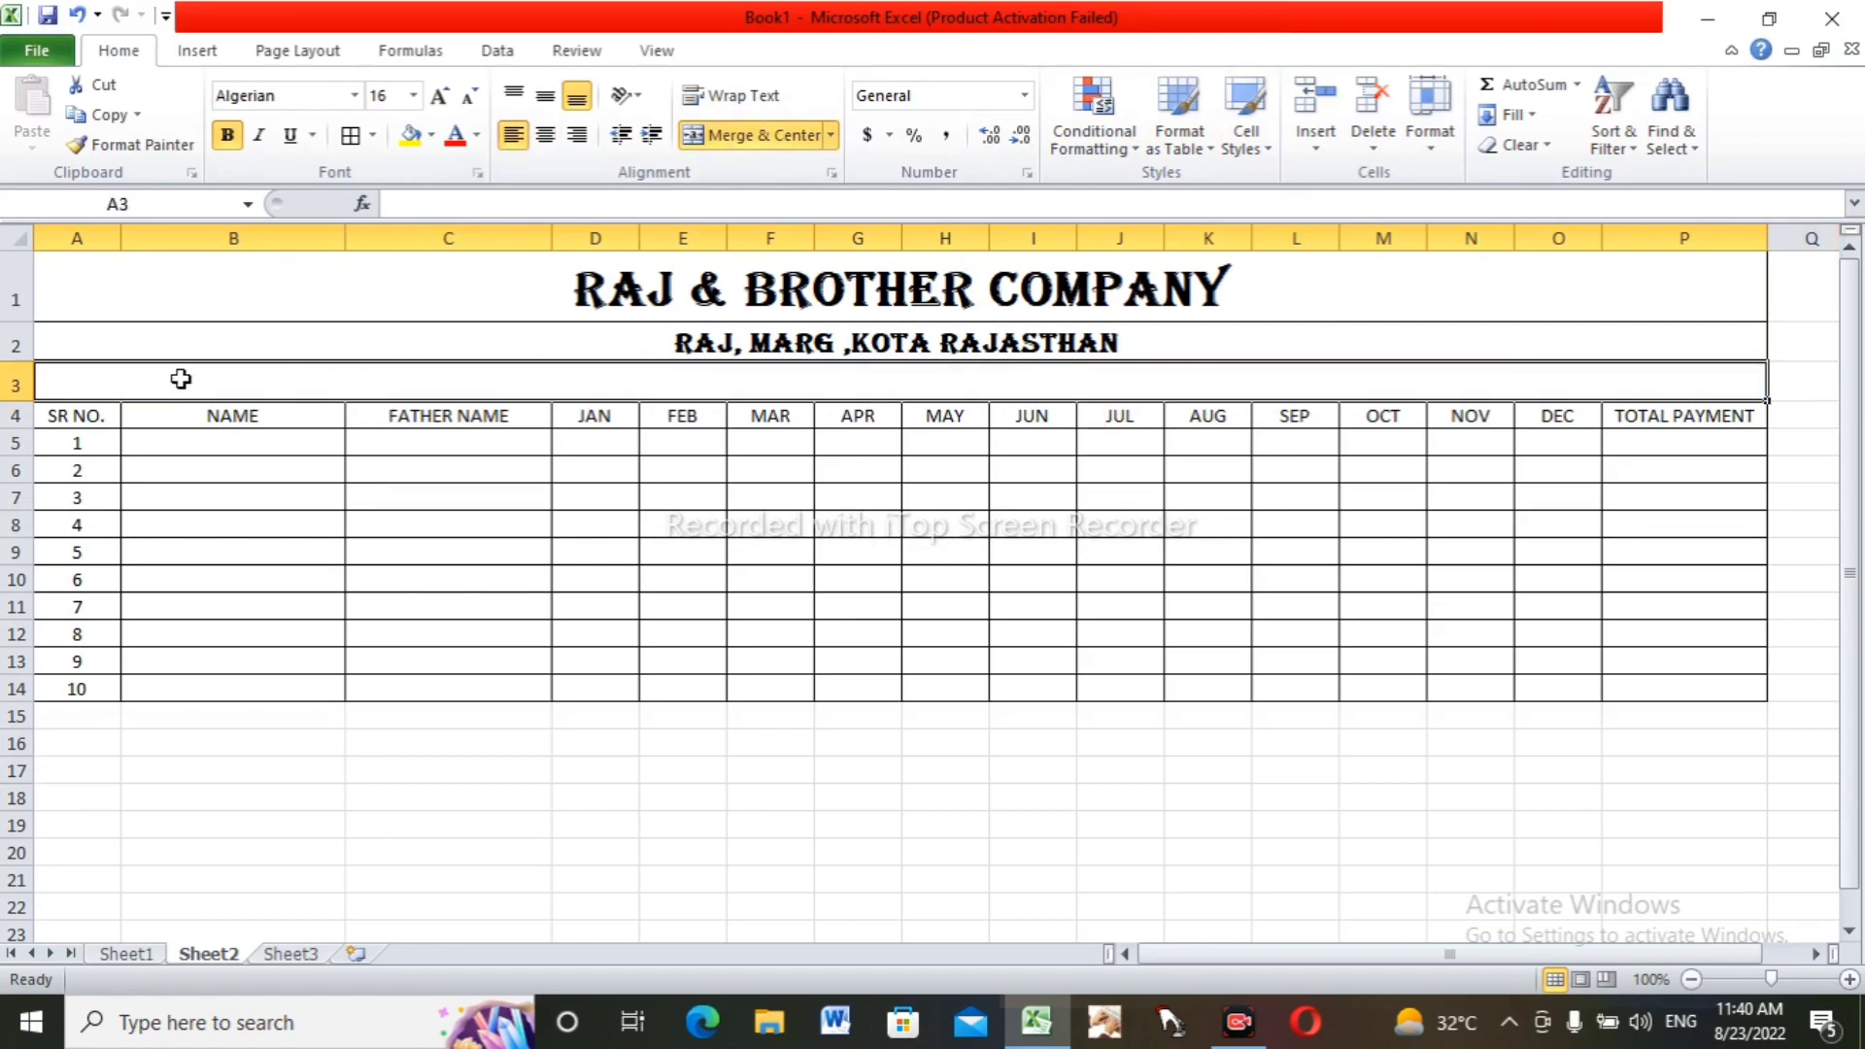
- Enter the date 1-jan in the merged row 3
text(1)
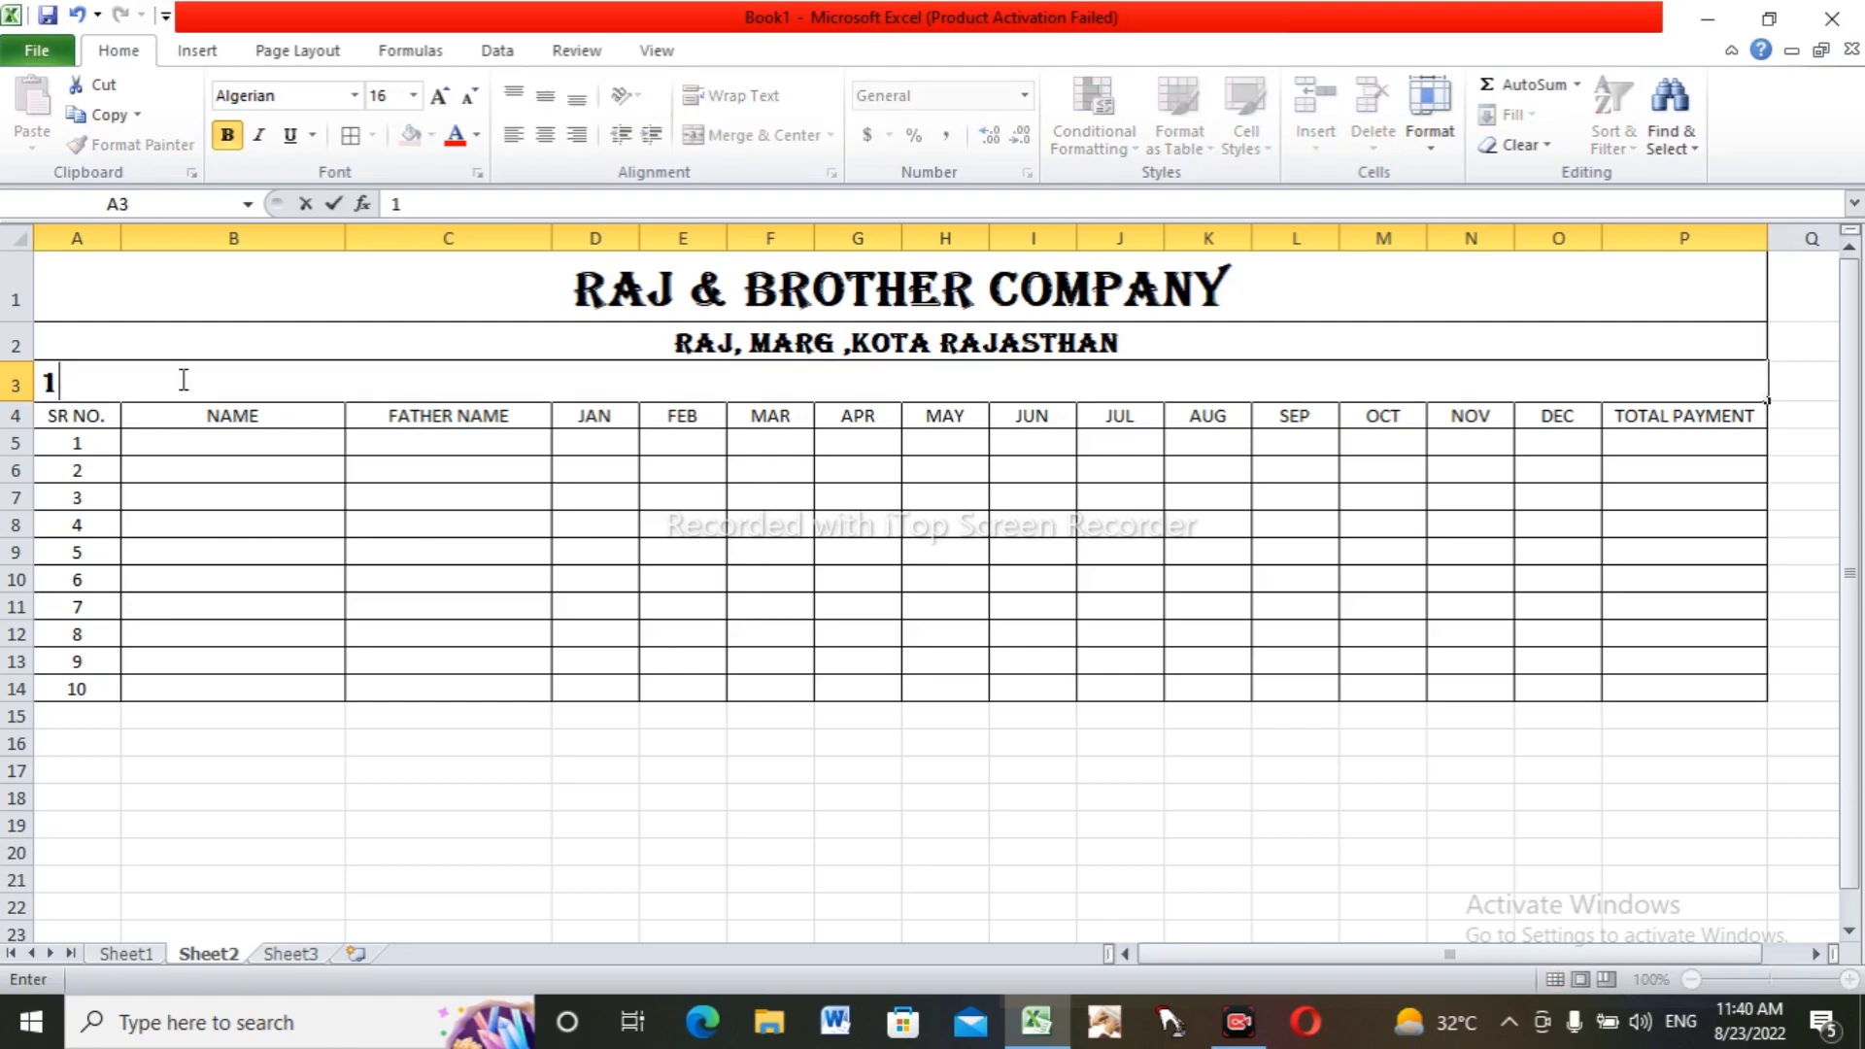
text(jan)
key(ctrl+Return)
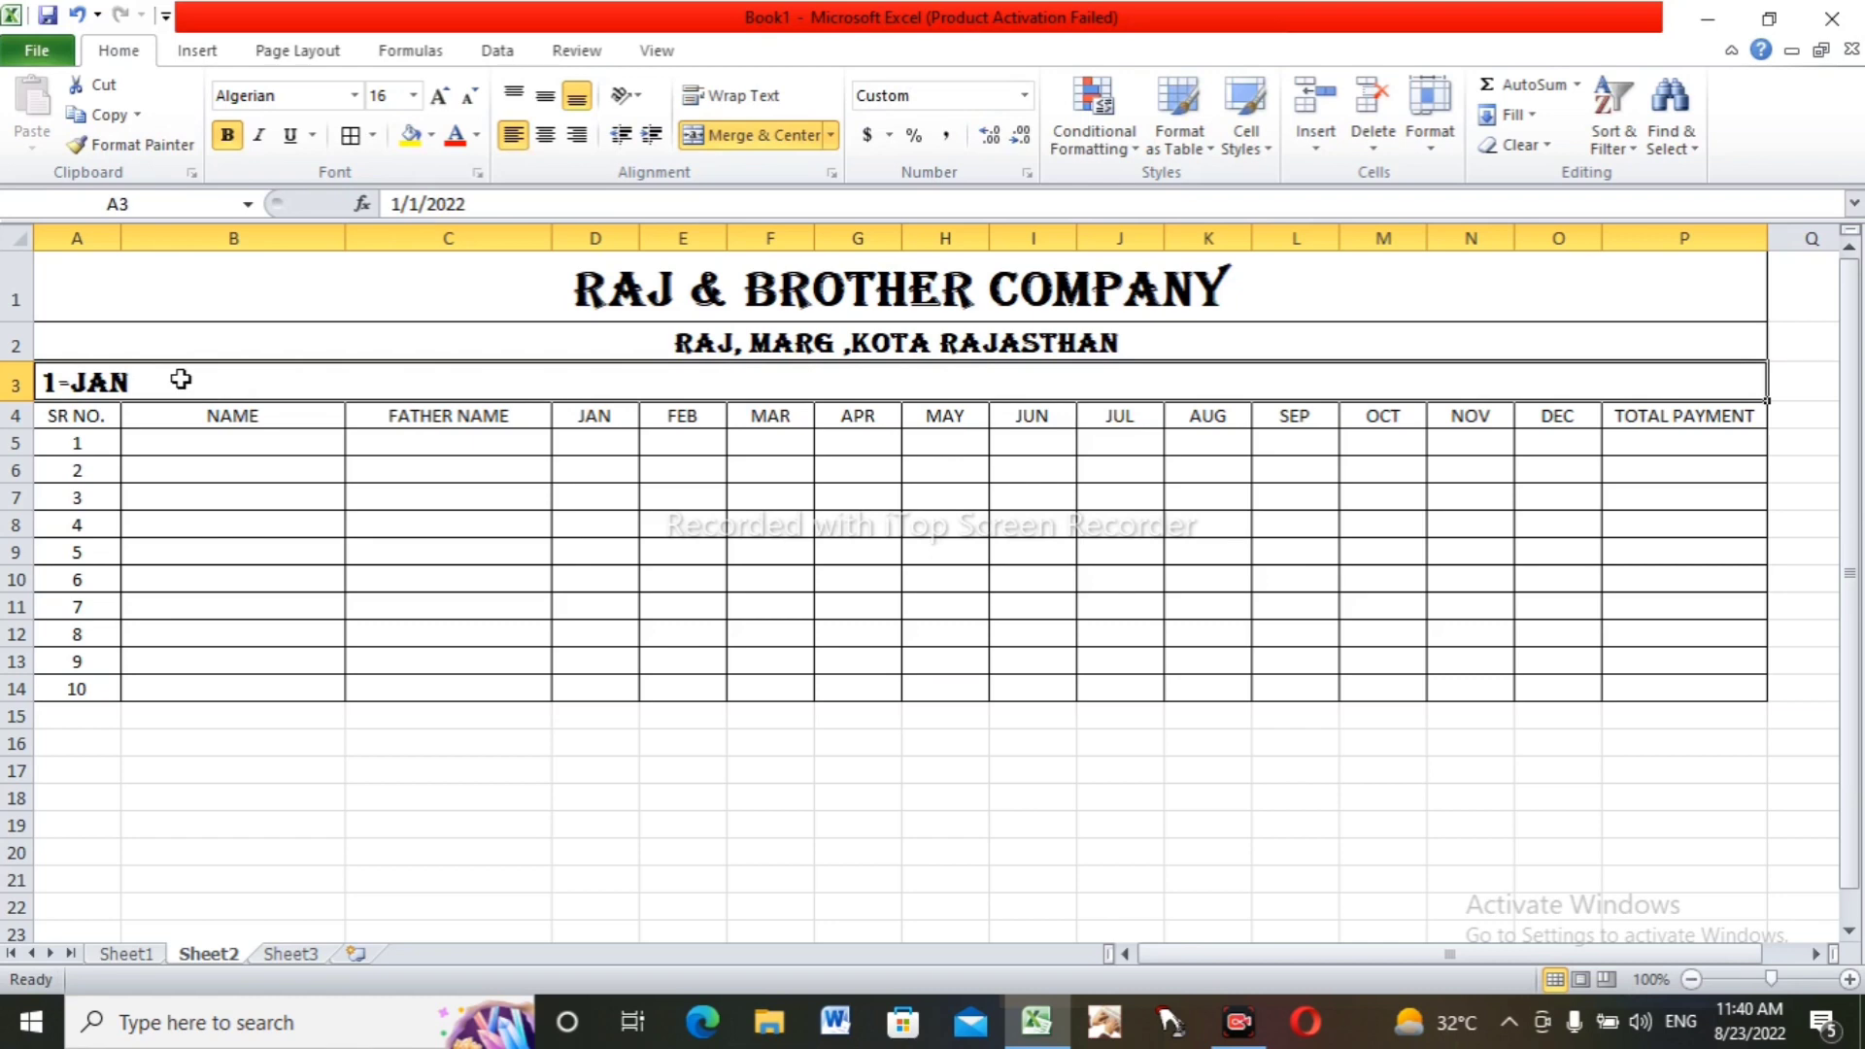
- Change the date in the merged row 3 to the range 1-jan-2022 to 30-dec-2022
double_click(97, 389)
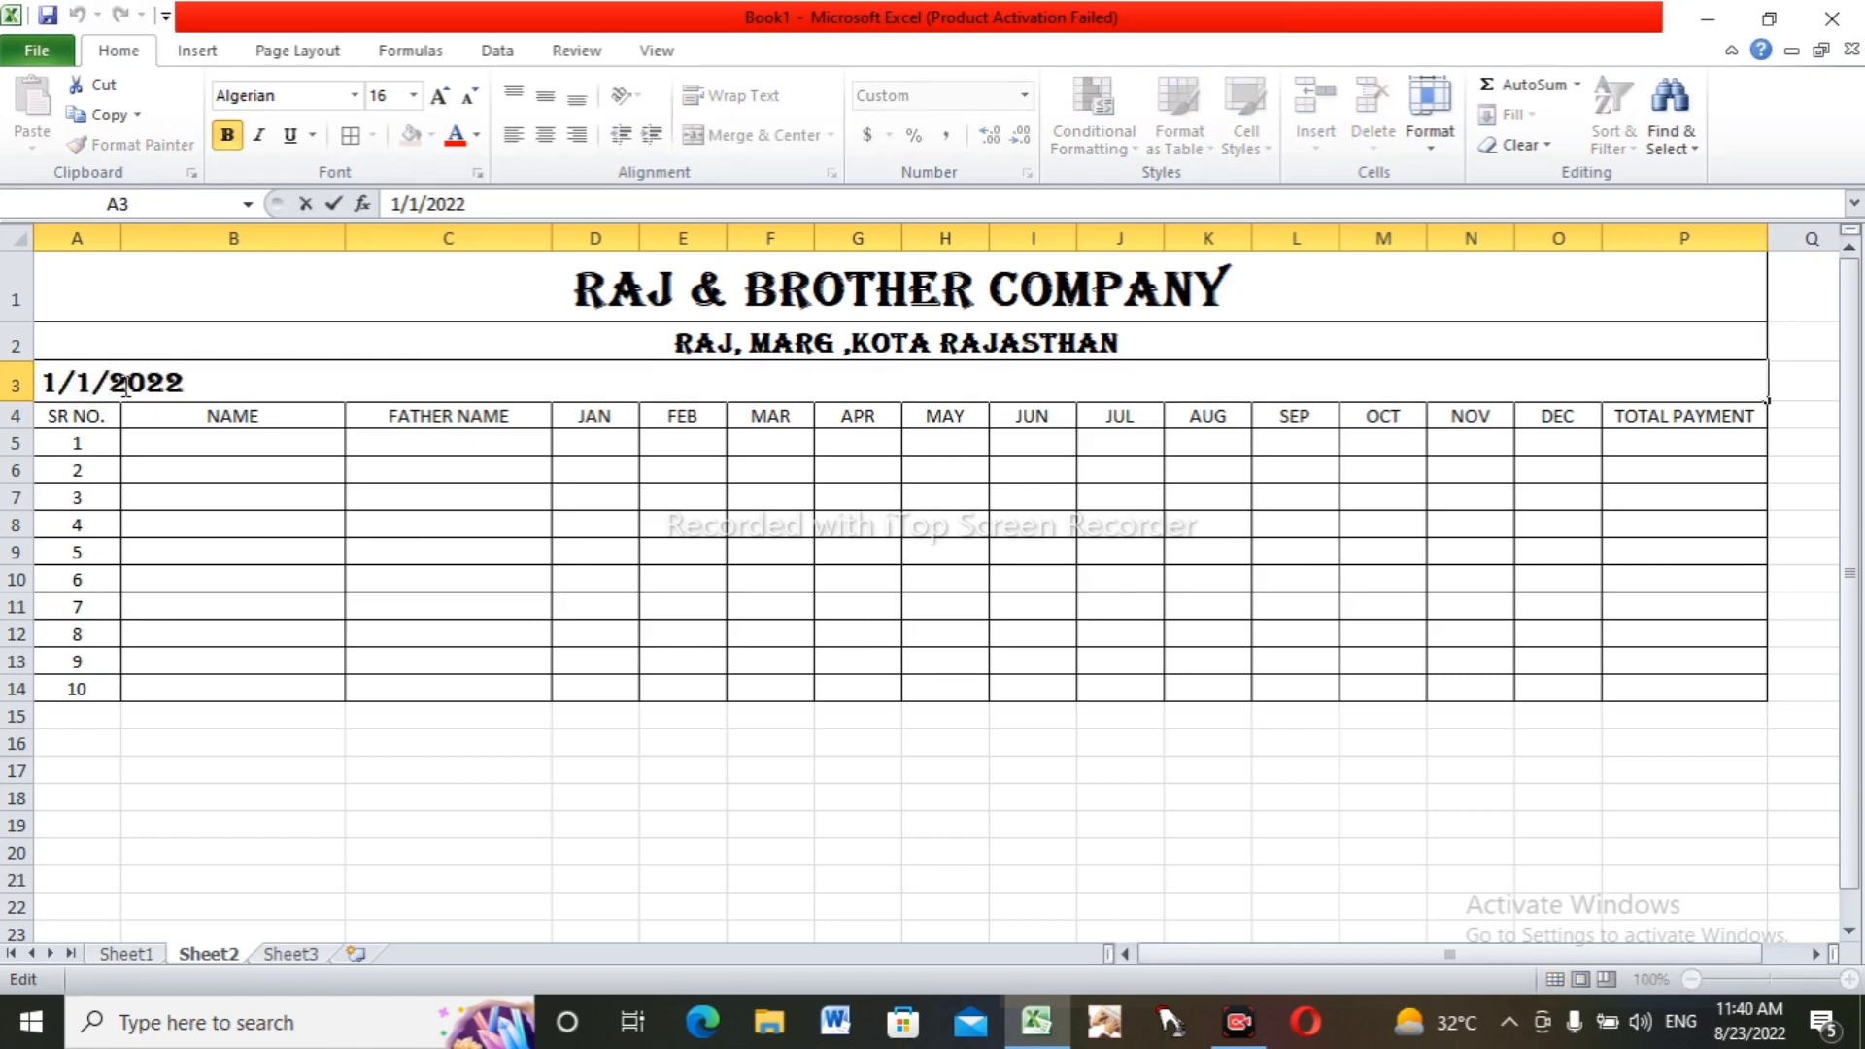
key(BackSpace)
key(BackSpace)
key(BackSpace)
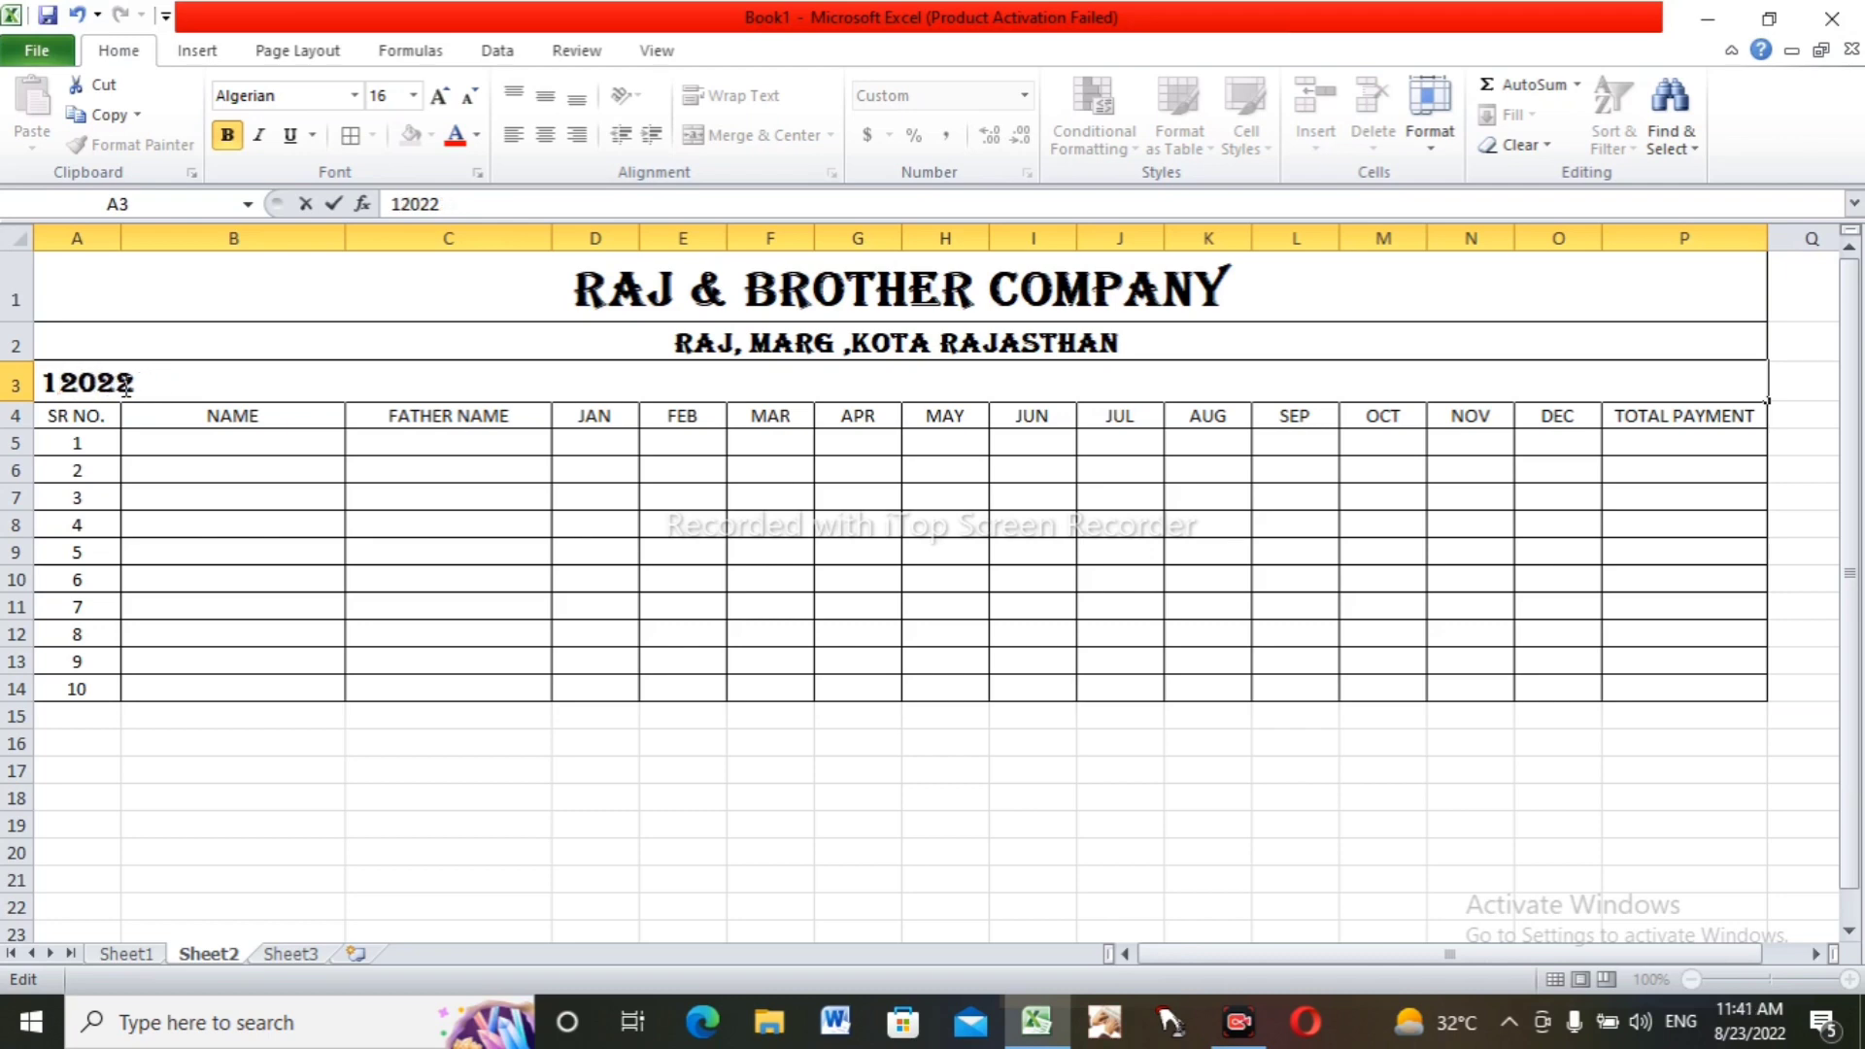
text(-)
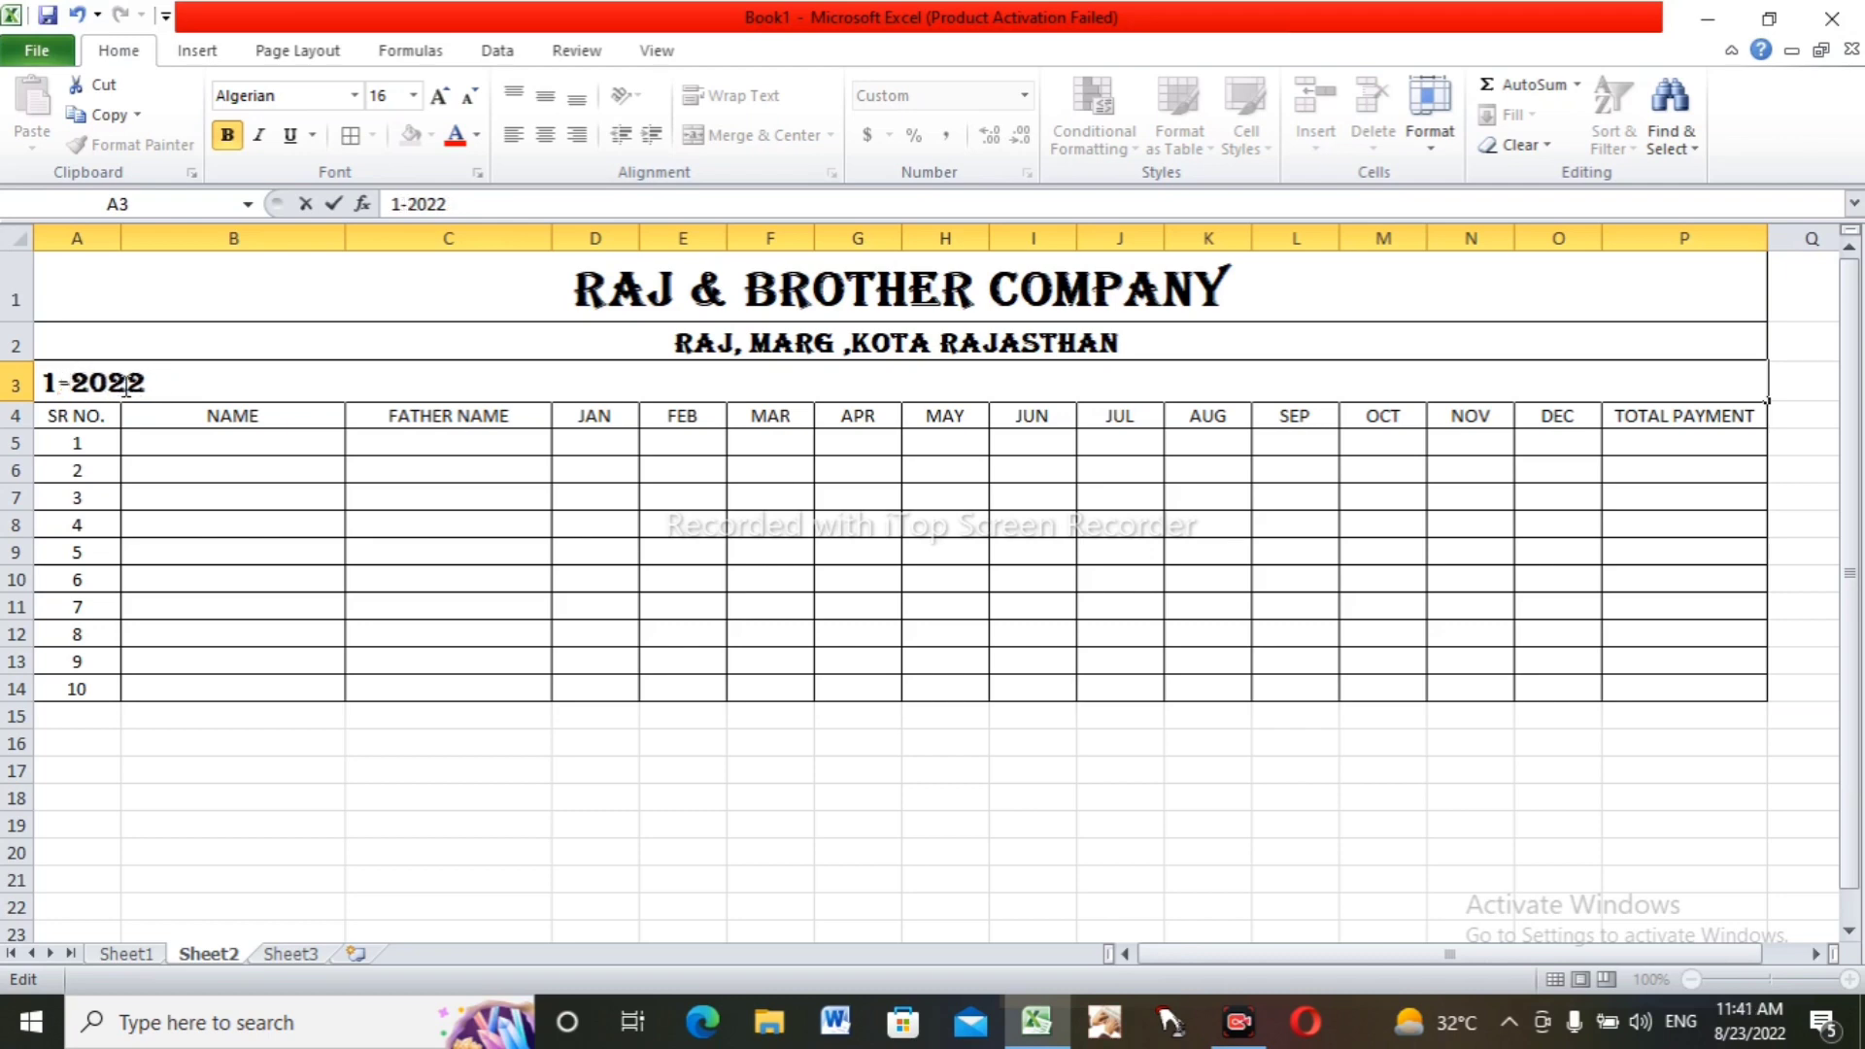
text(jan)
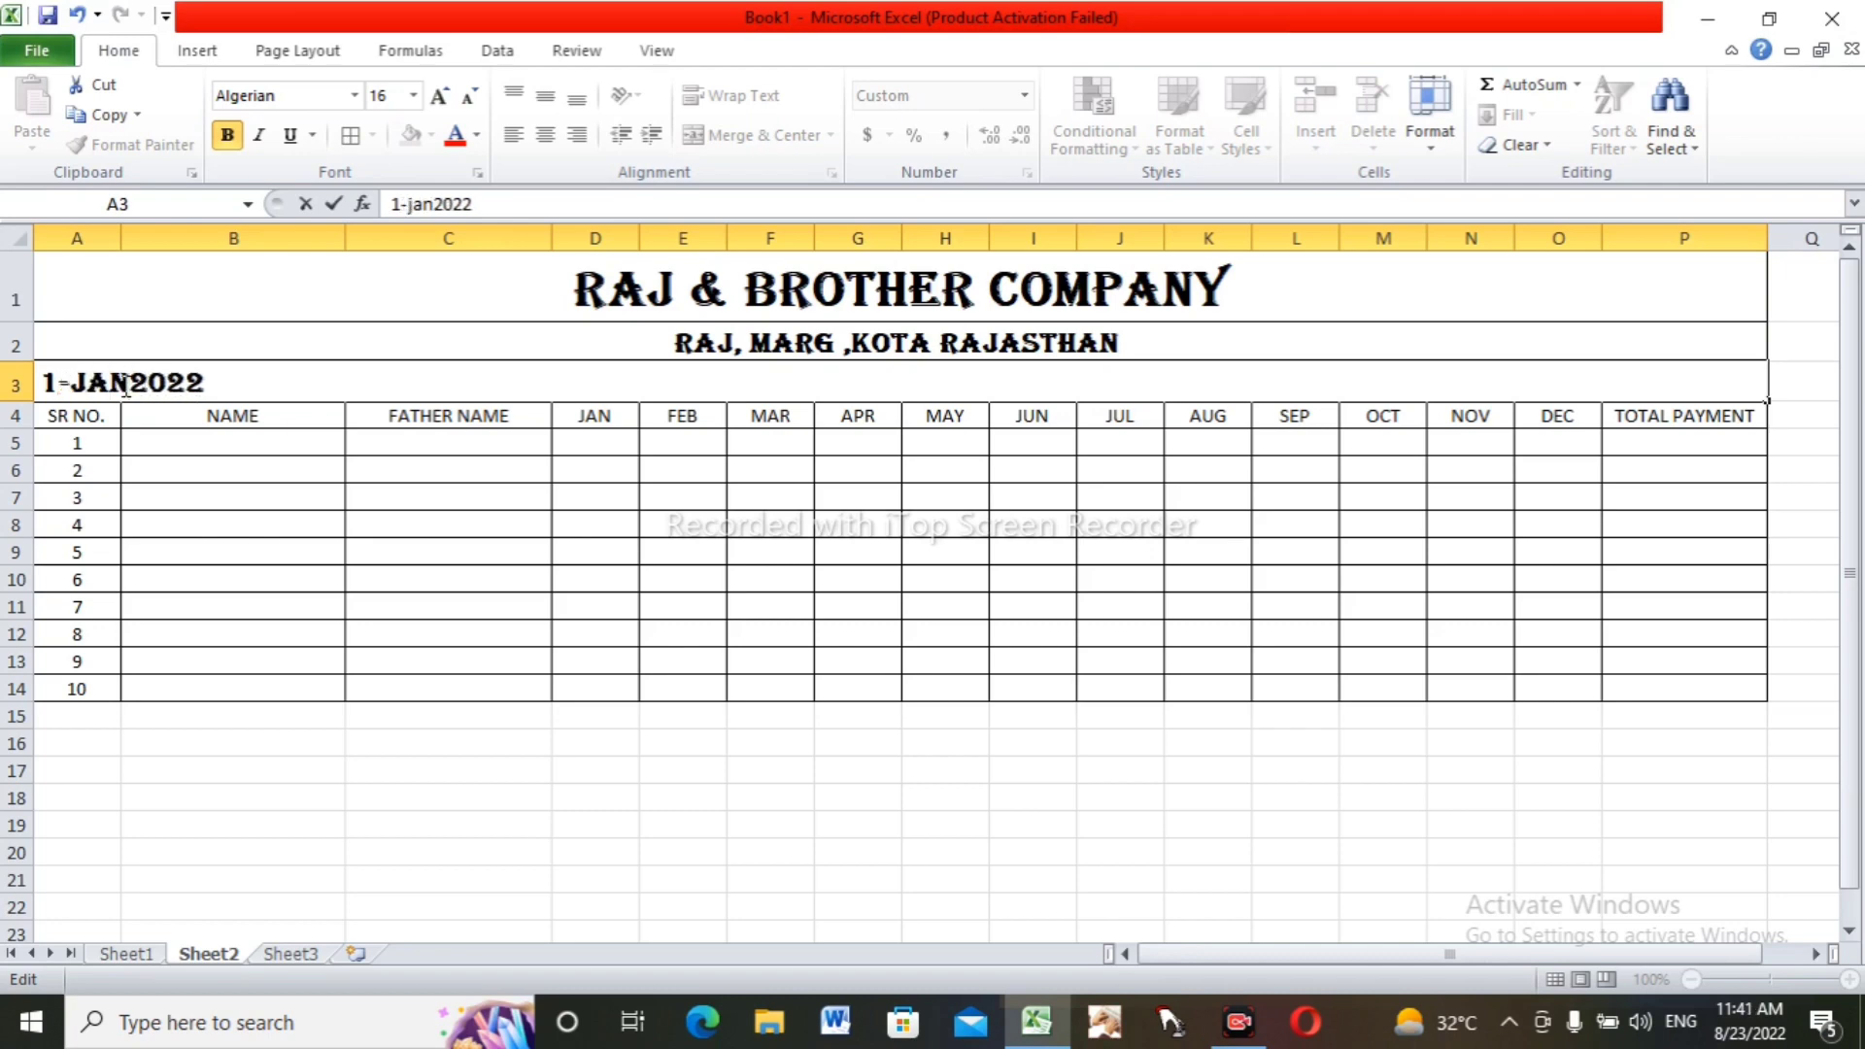
text(-2022  )
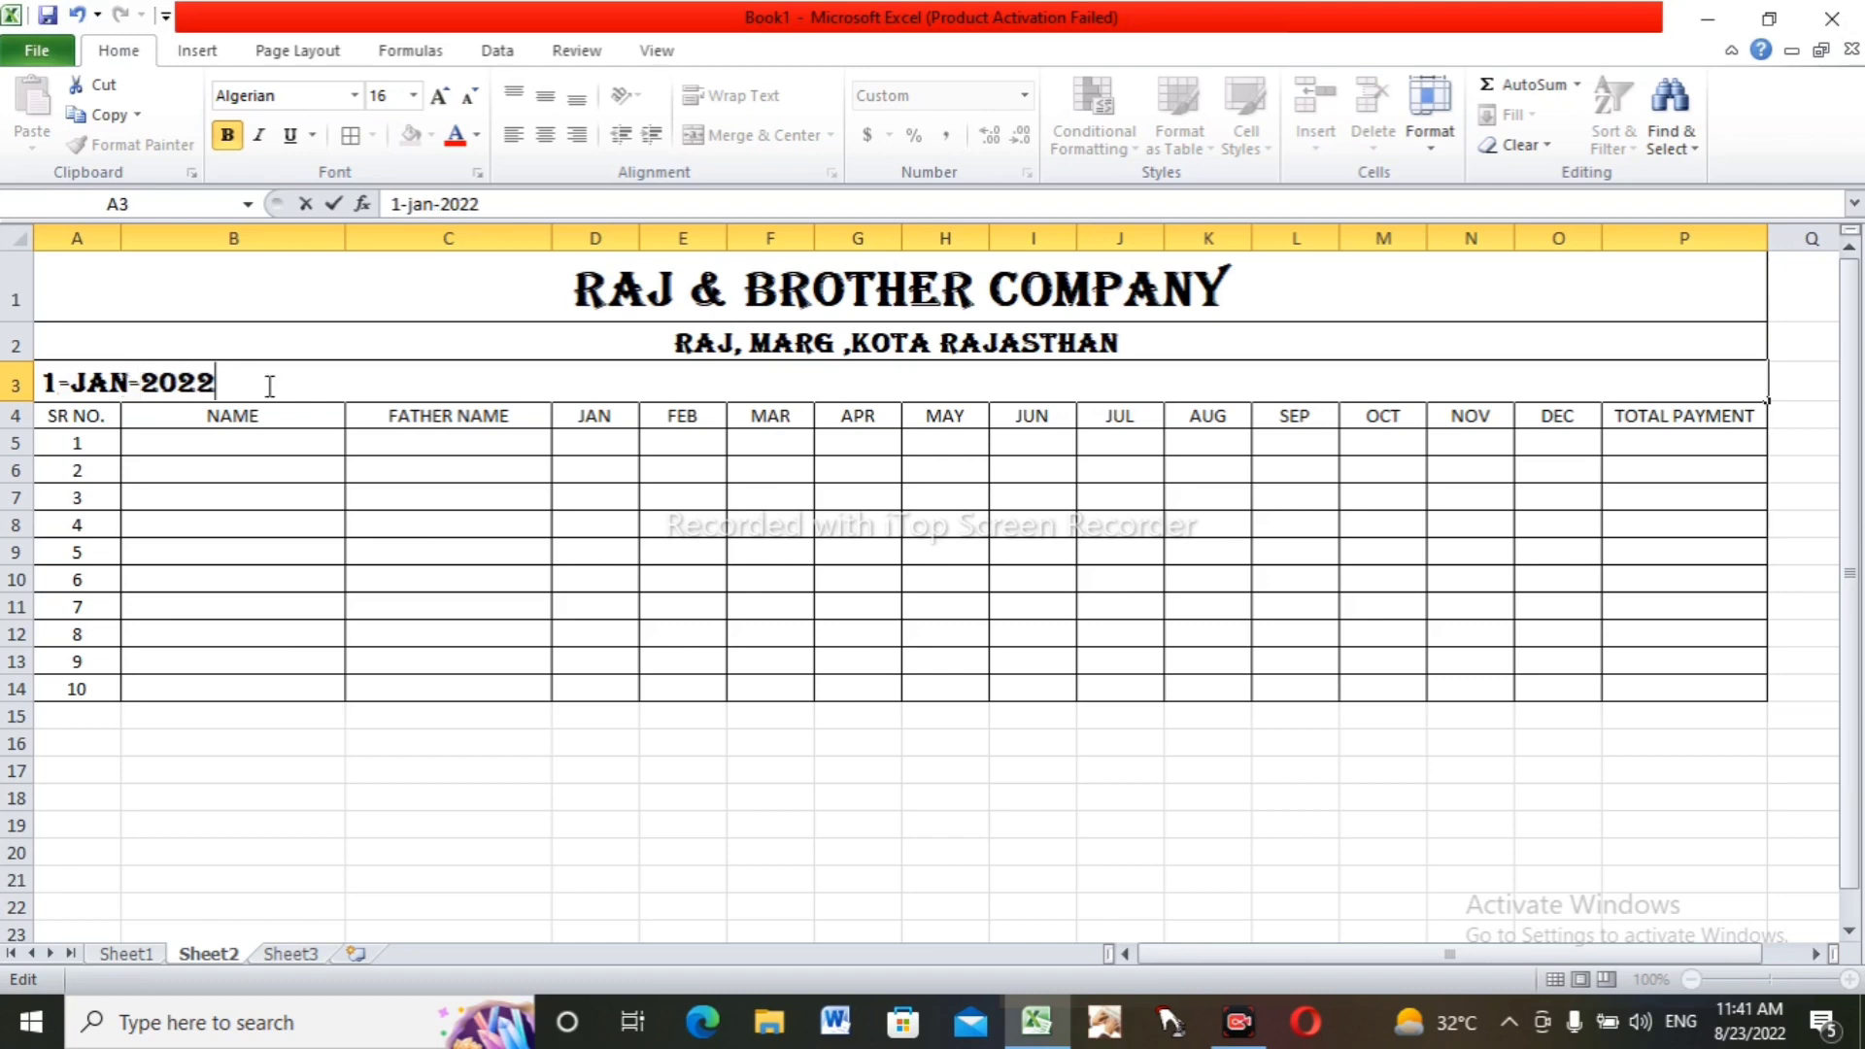
text(to 30-dec-)
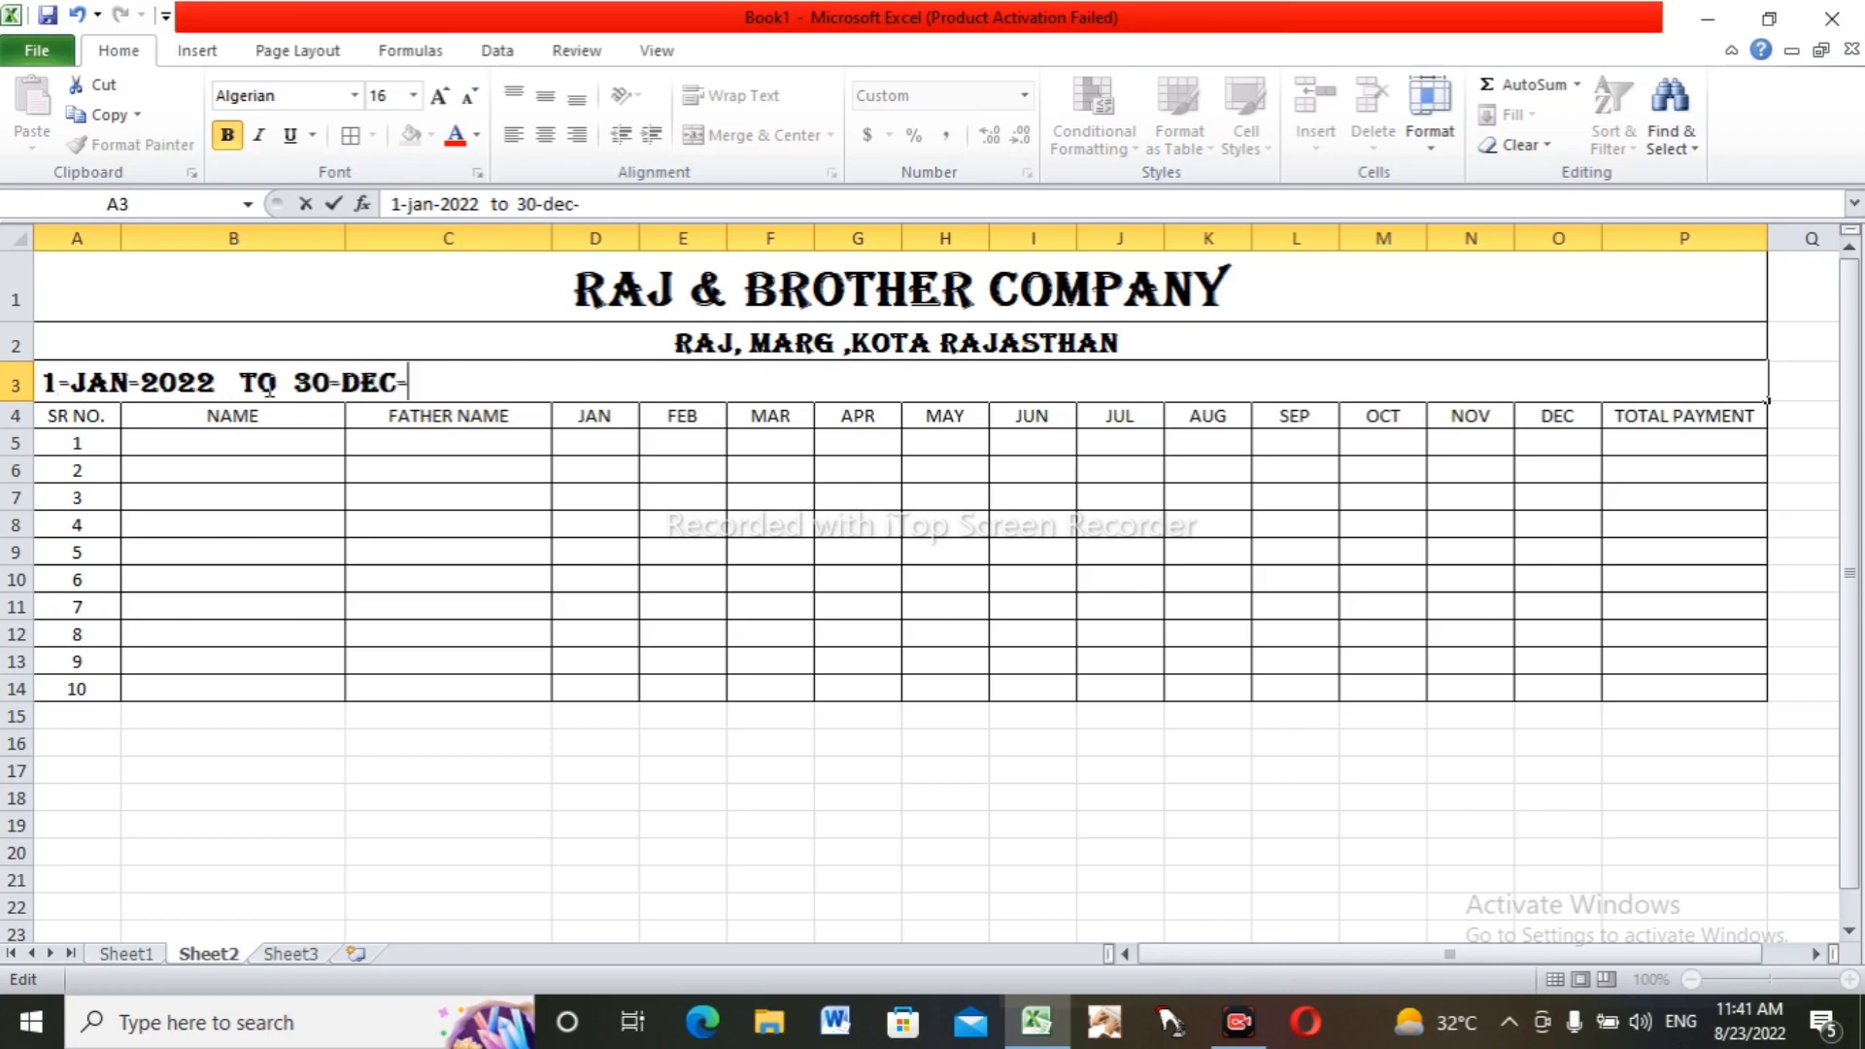
text(2022)
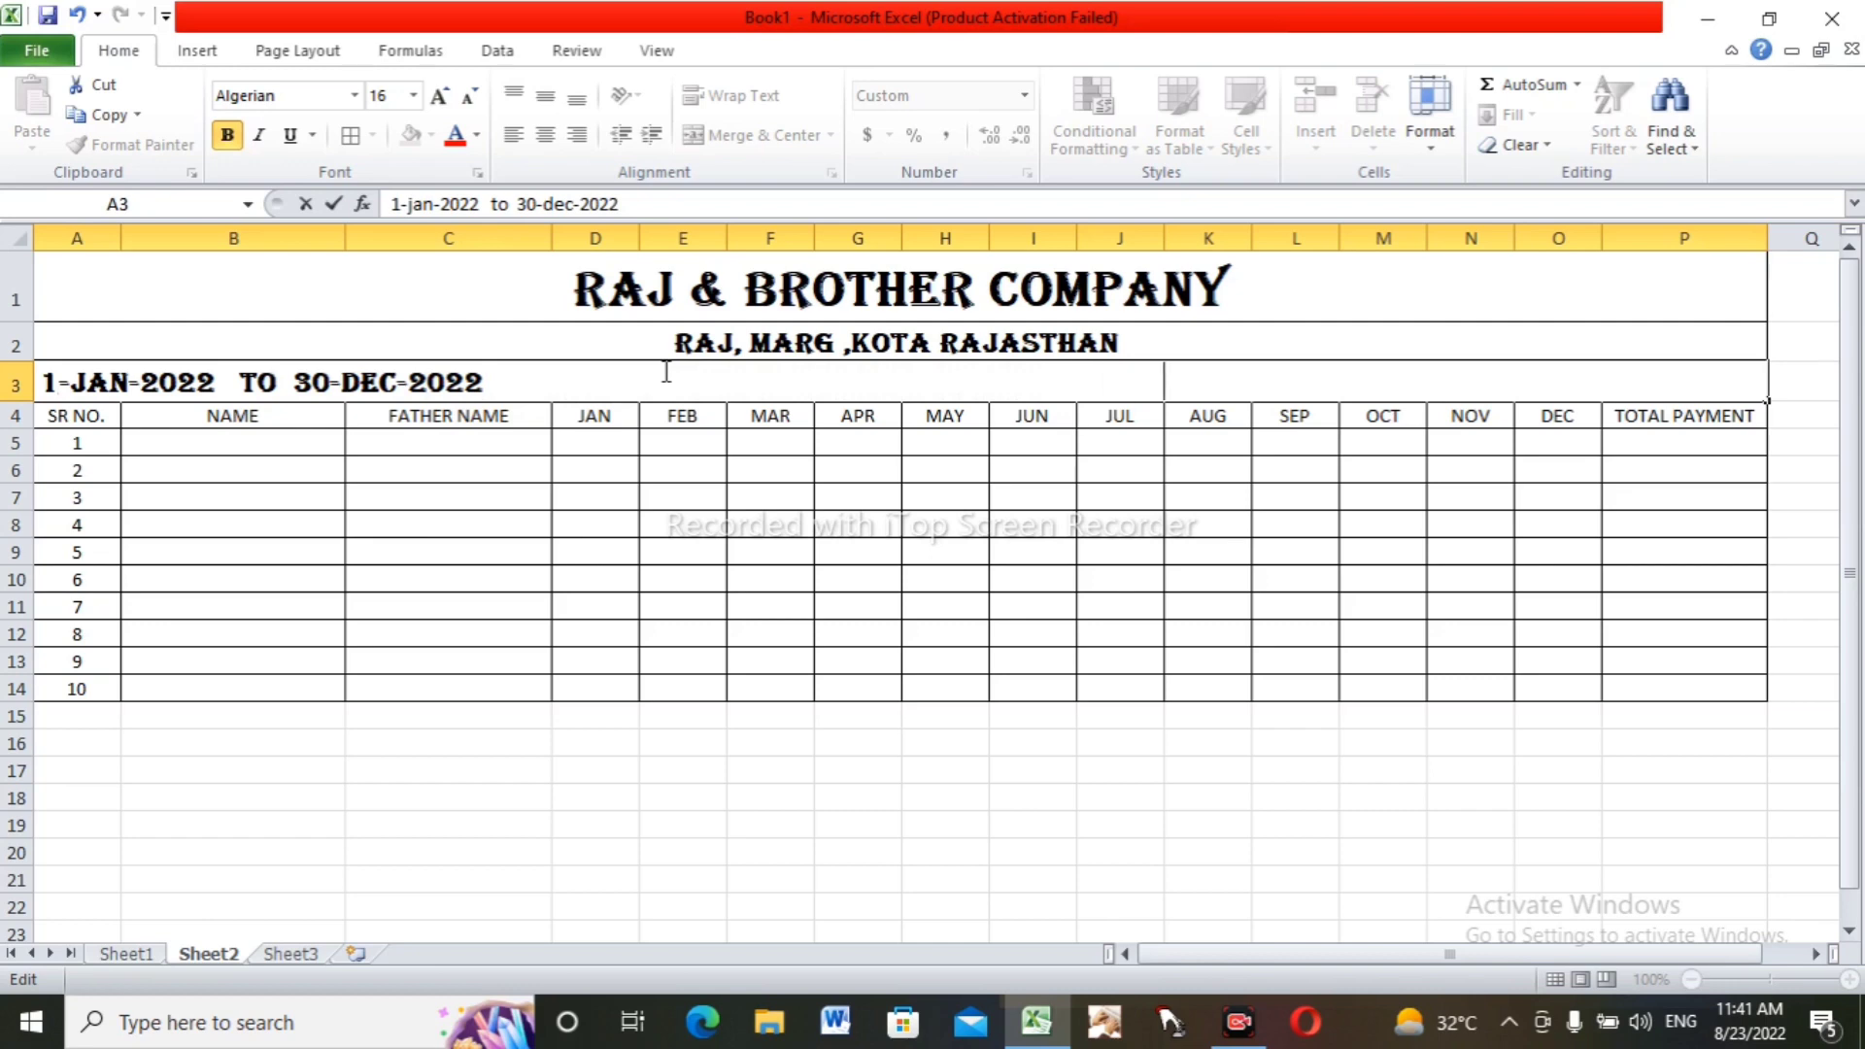
- Add the text payment record in the merged row 3, spaced well apart after the date range
text(paymen)
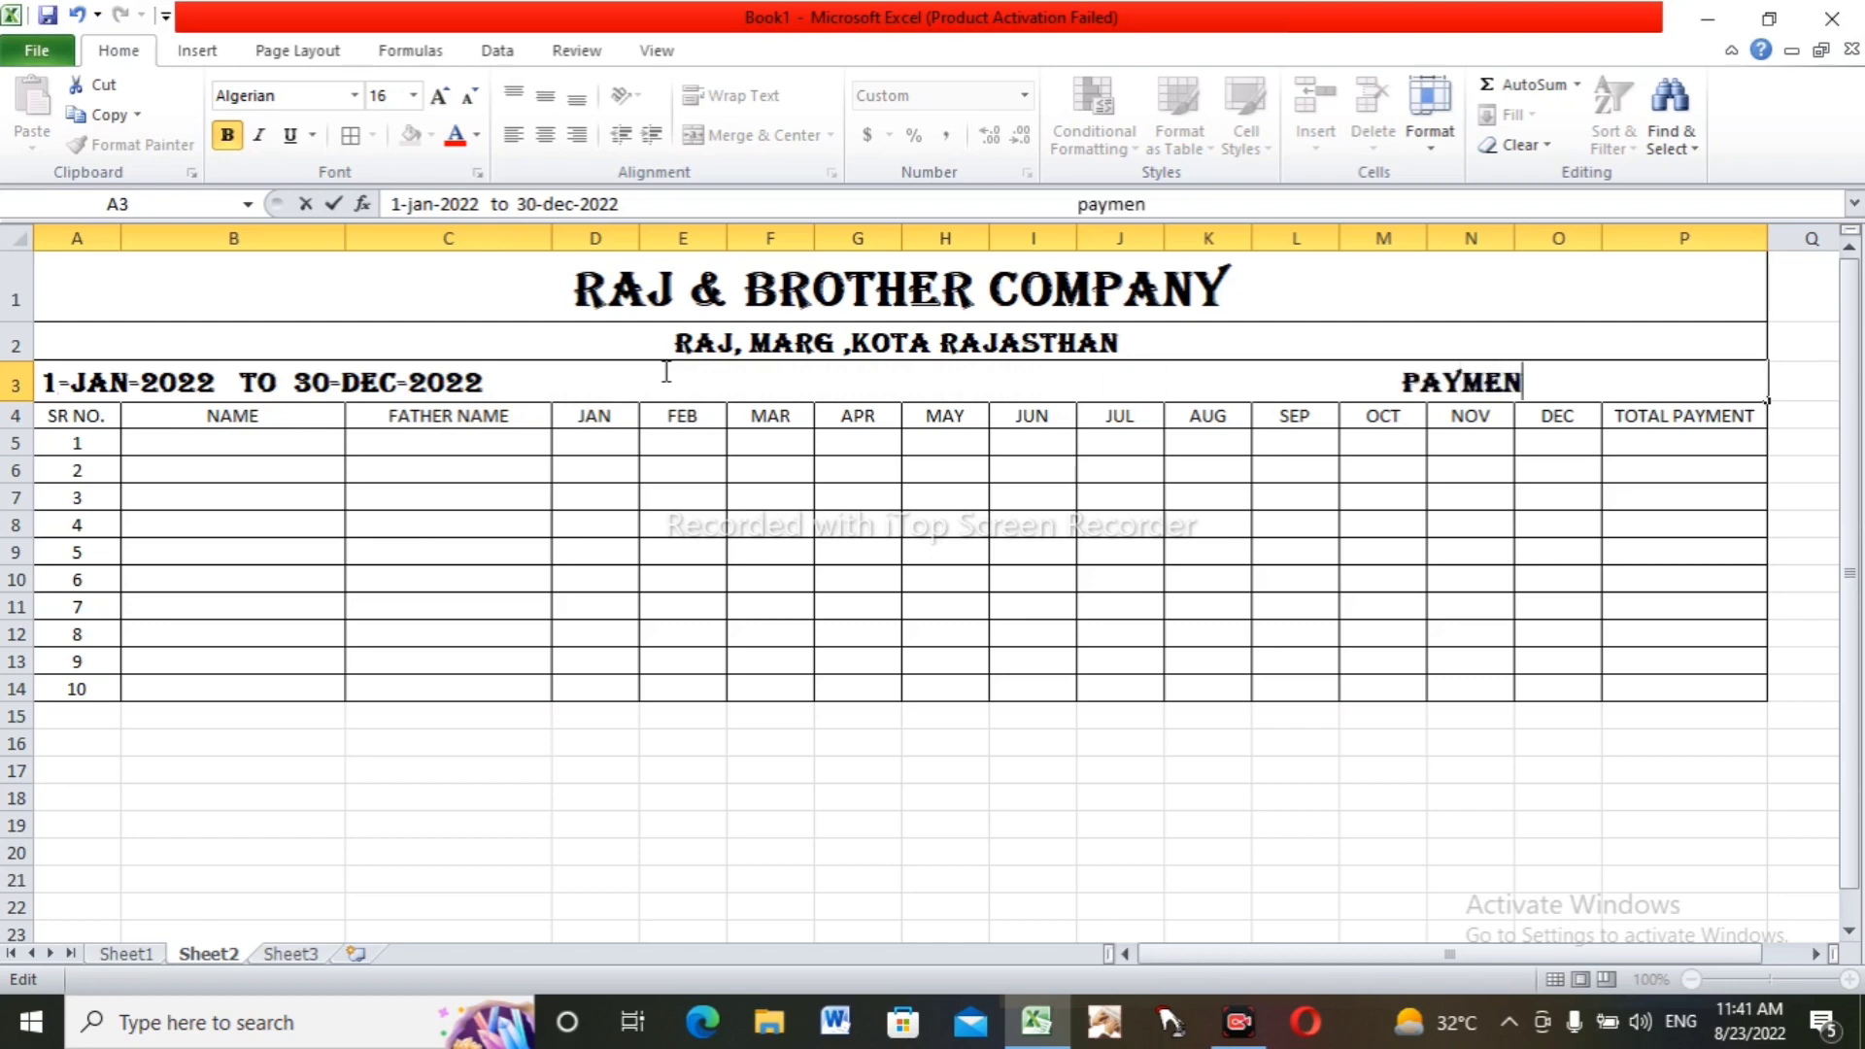
text(t record)
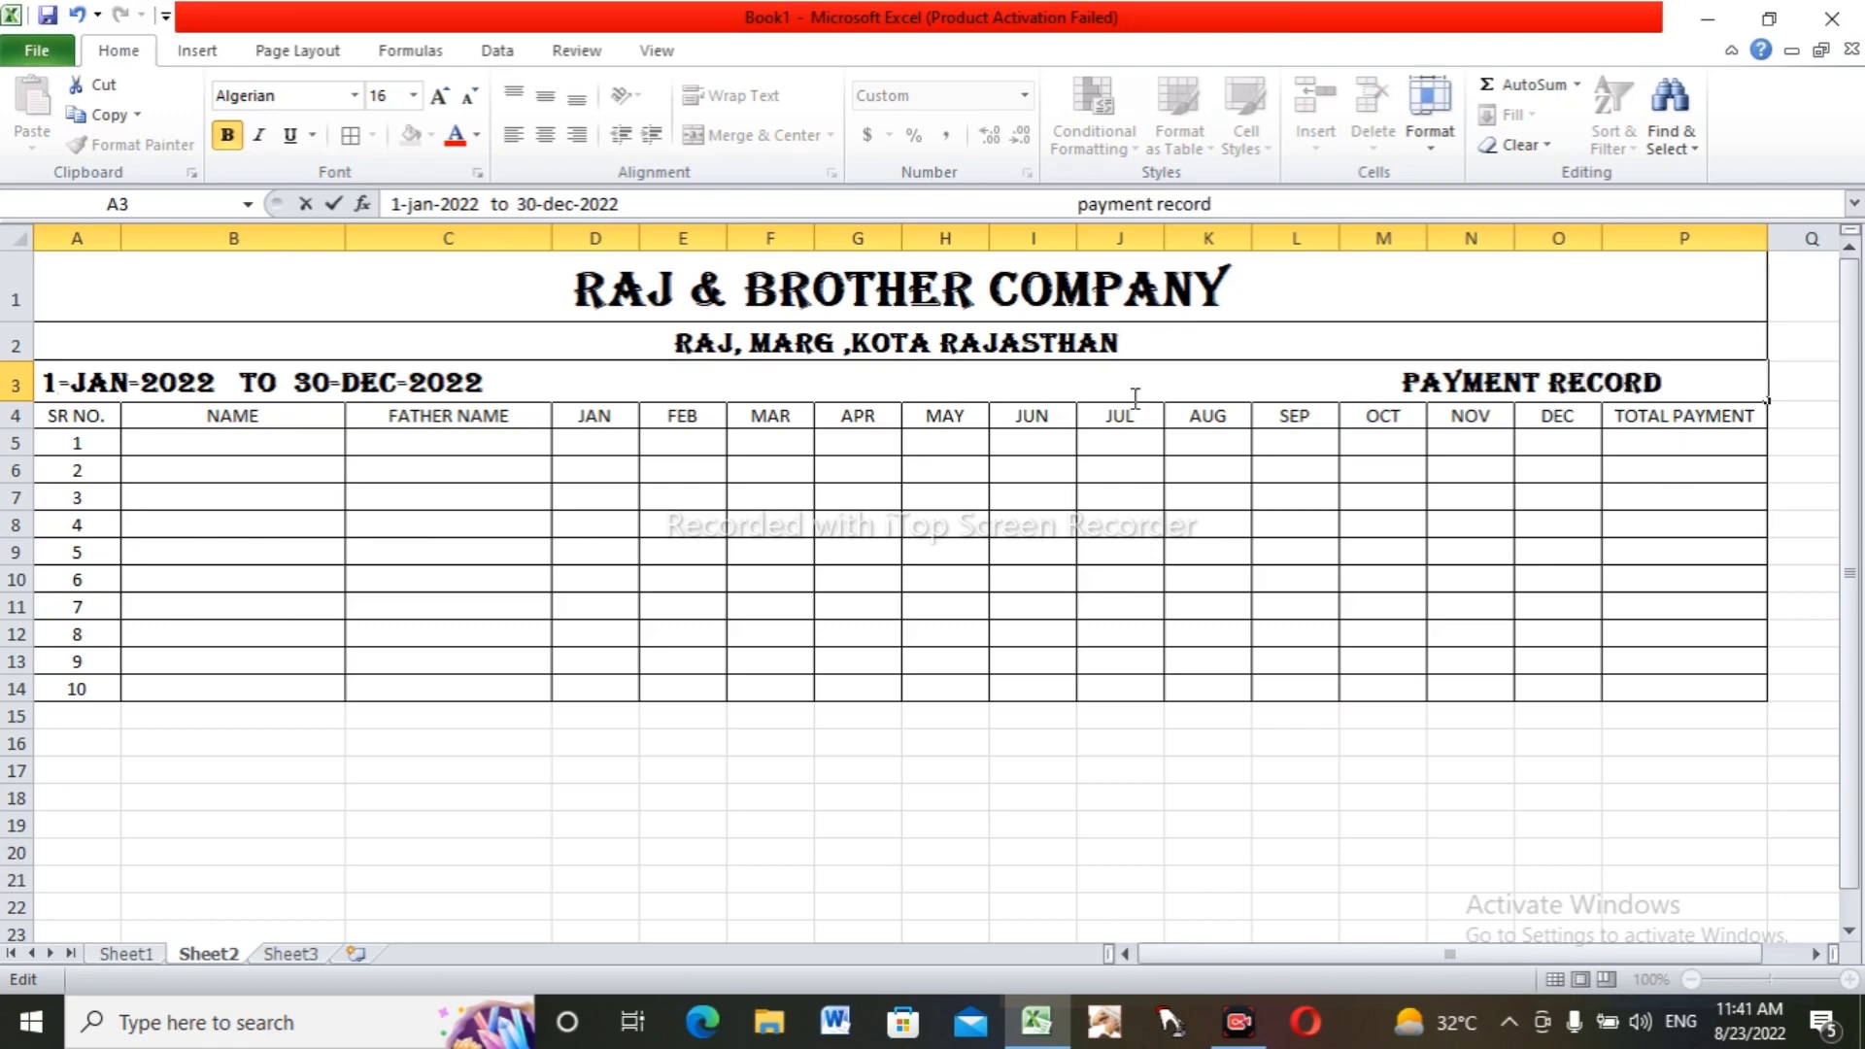
click(1080, 447)
- Change the font of the merged rows 2 and 3 to Arial Black
drag(1006, 342, 1000, 369)
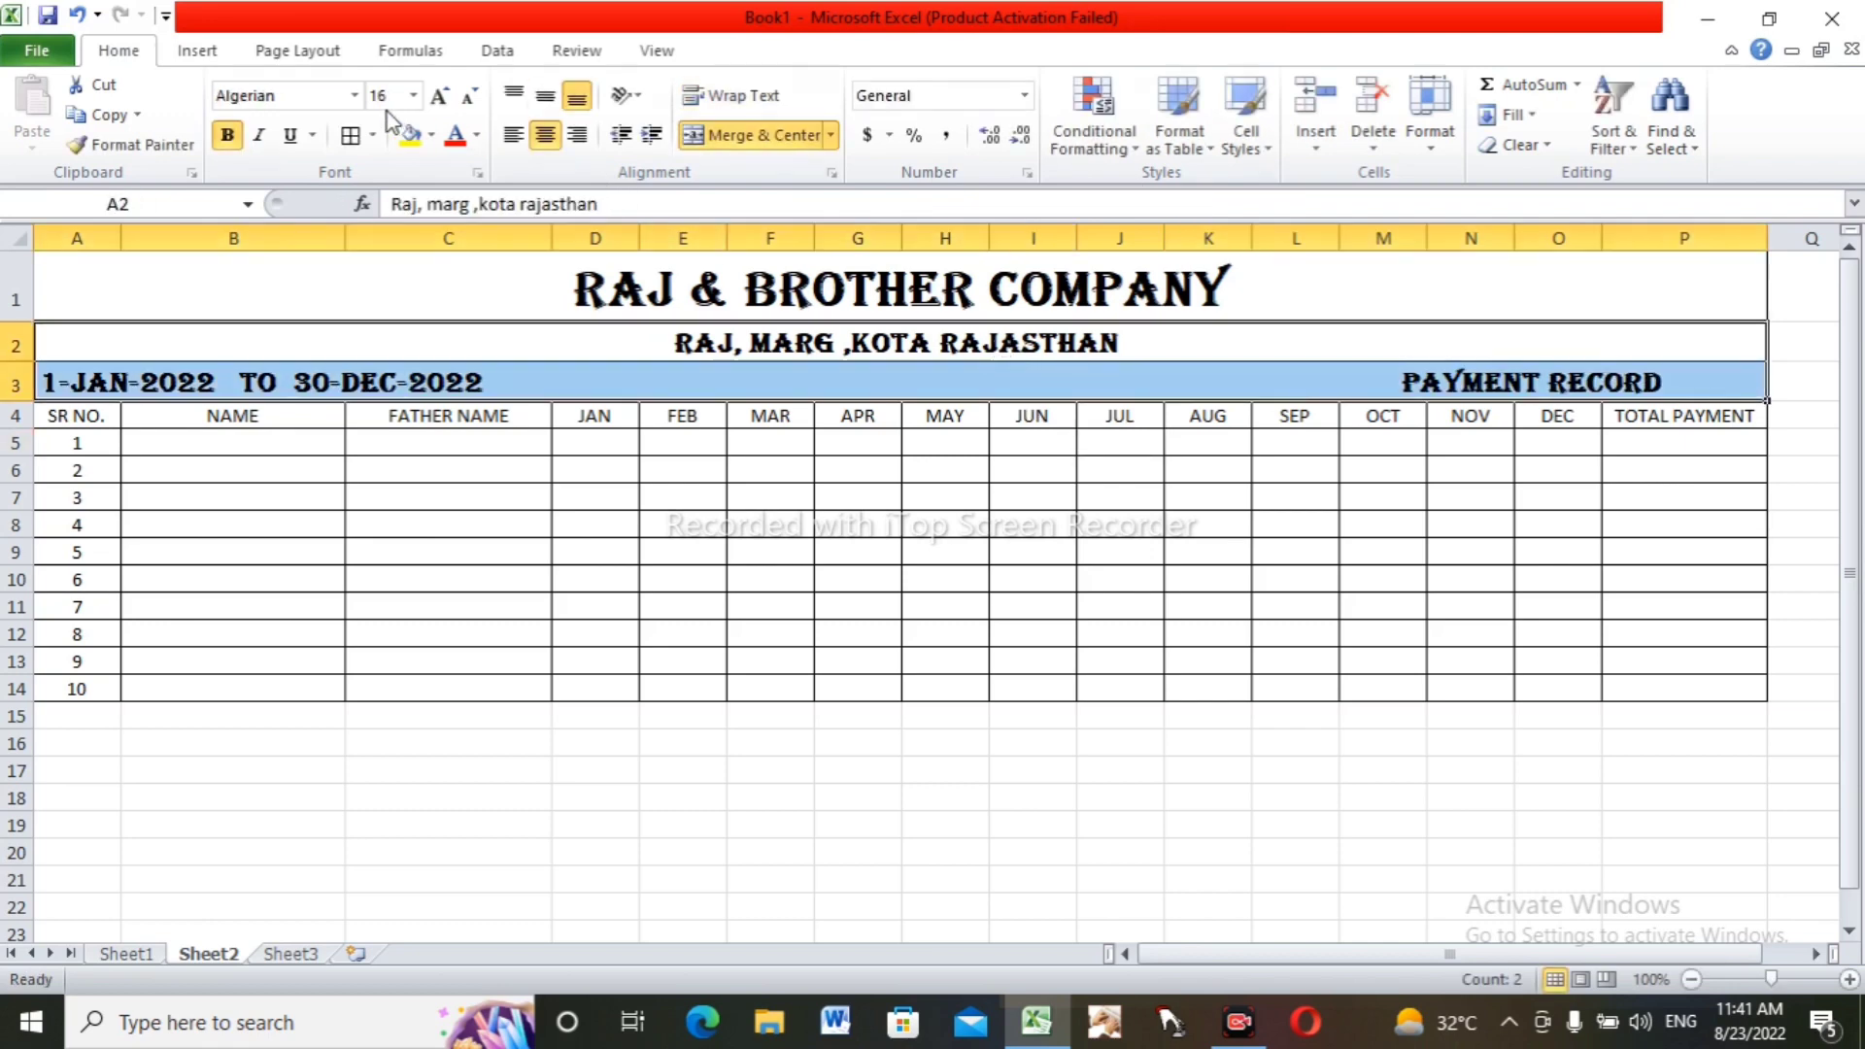
click(353, 96)
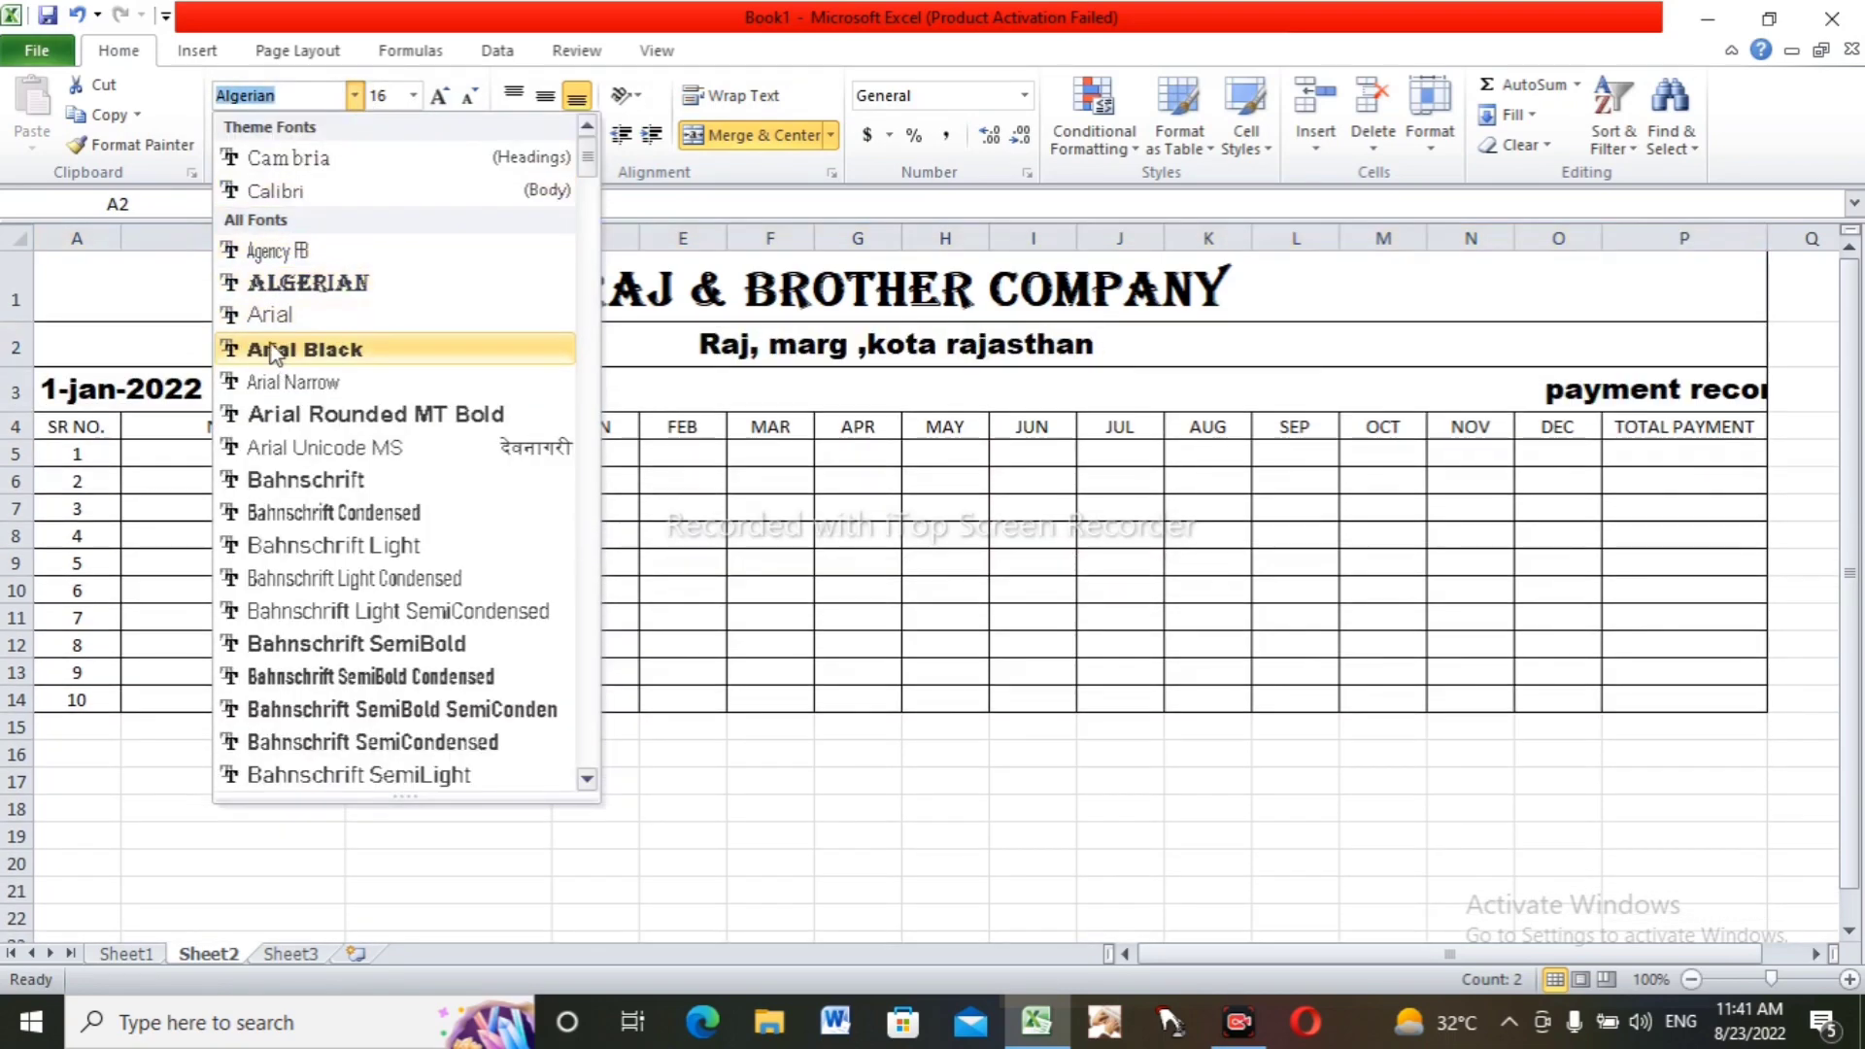
click(272, 349)
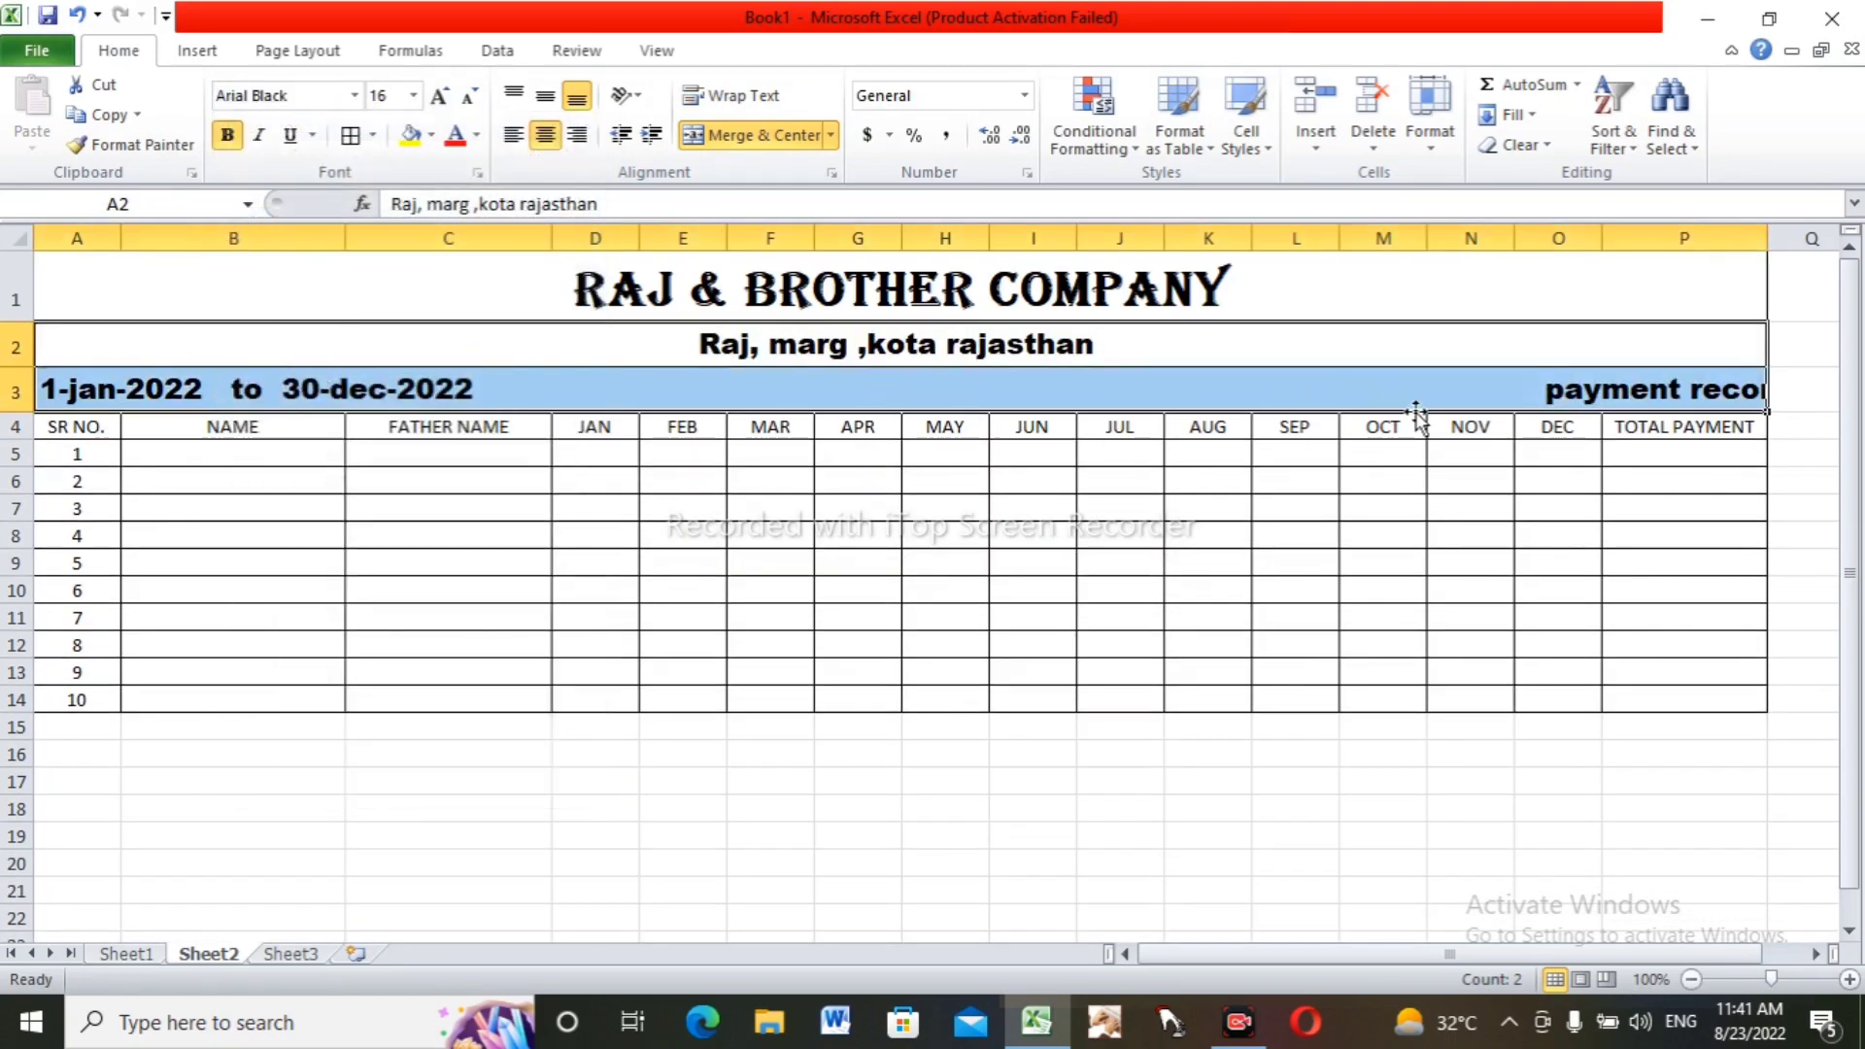
- Remove some of the spaces before payment record in row 3 so the text fits inside the table width
double_click(1486, 399)
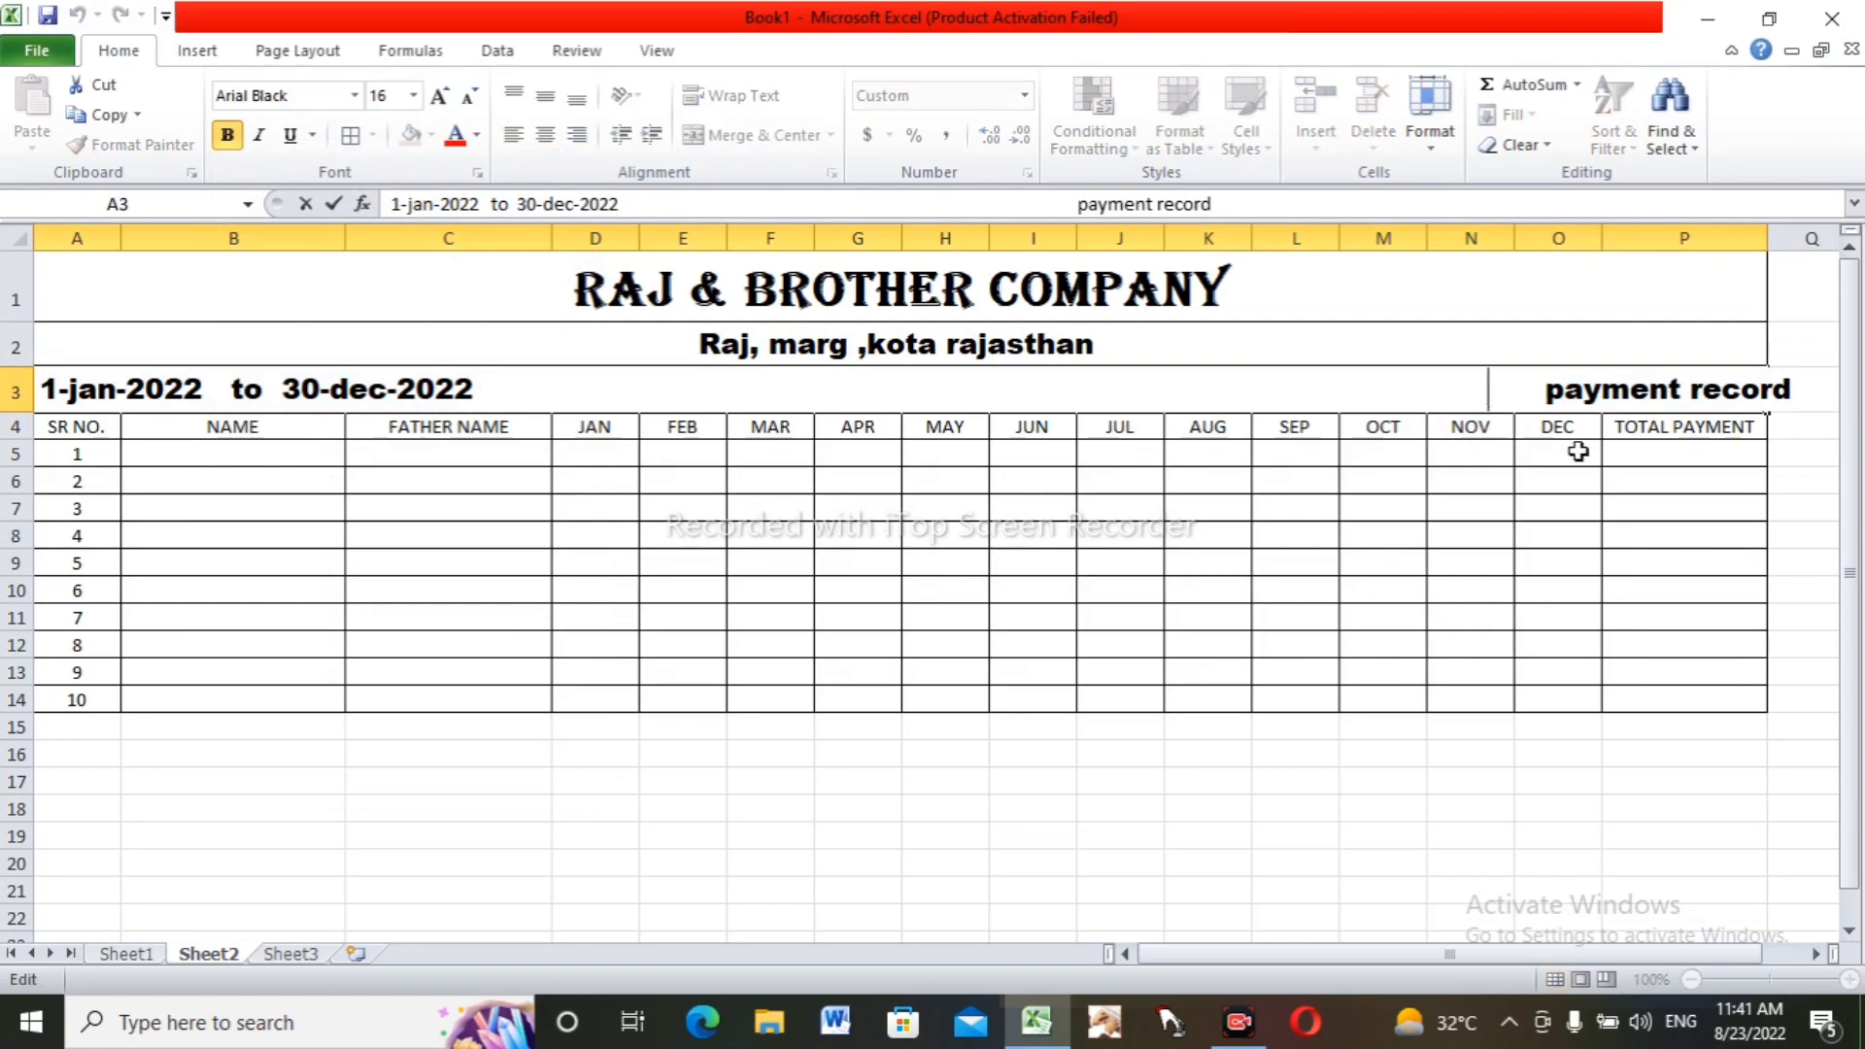
key(BackSpace)
key(BackSpace)
key(BackSpace)
key(BackSpace)
key(BackSpace)
key(BackSpace)
key(BackSpace)
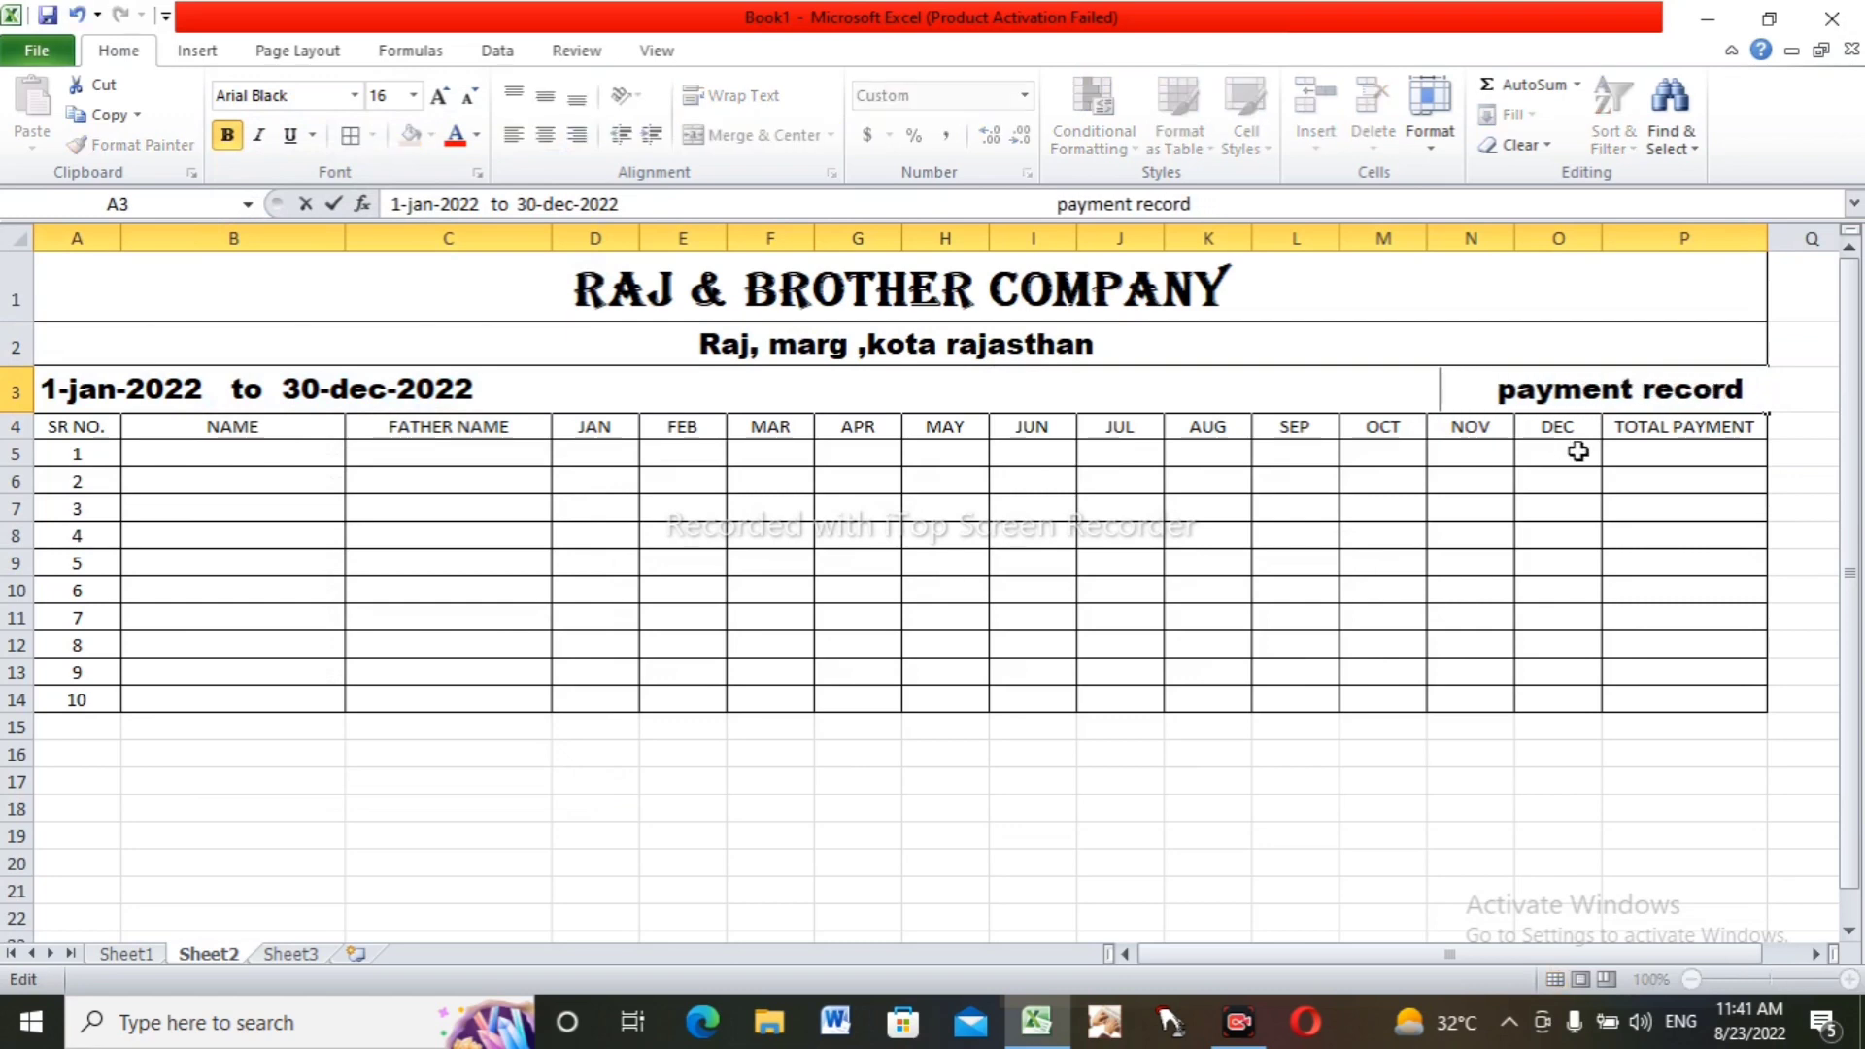
click(1623, 629)
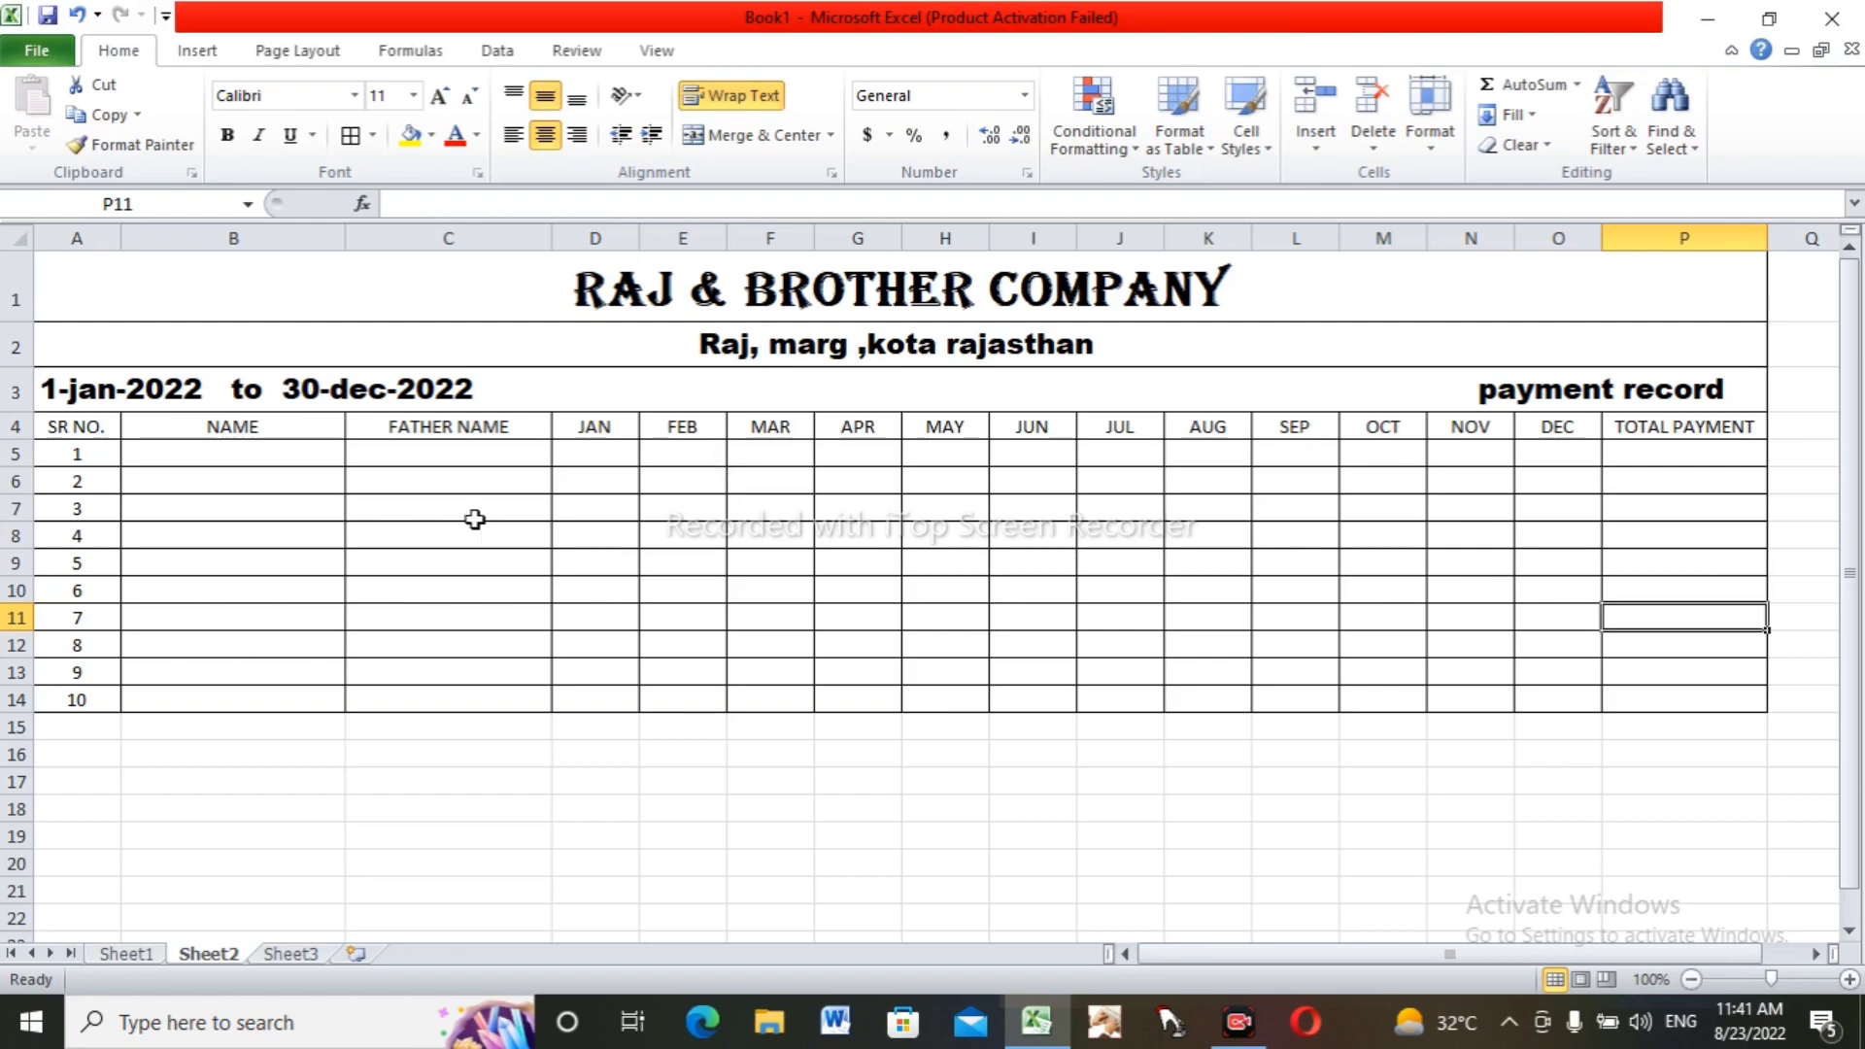
- Fill the Name and Father Name columns for serial numbers 1 to 10, starting at B5
click(287, 508)
click(234, 455)
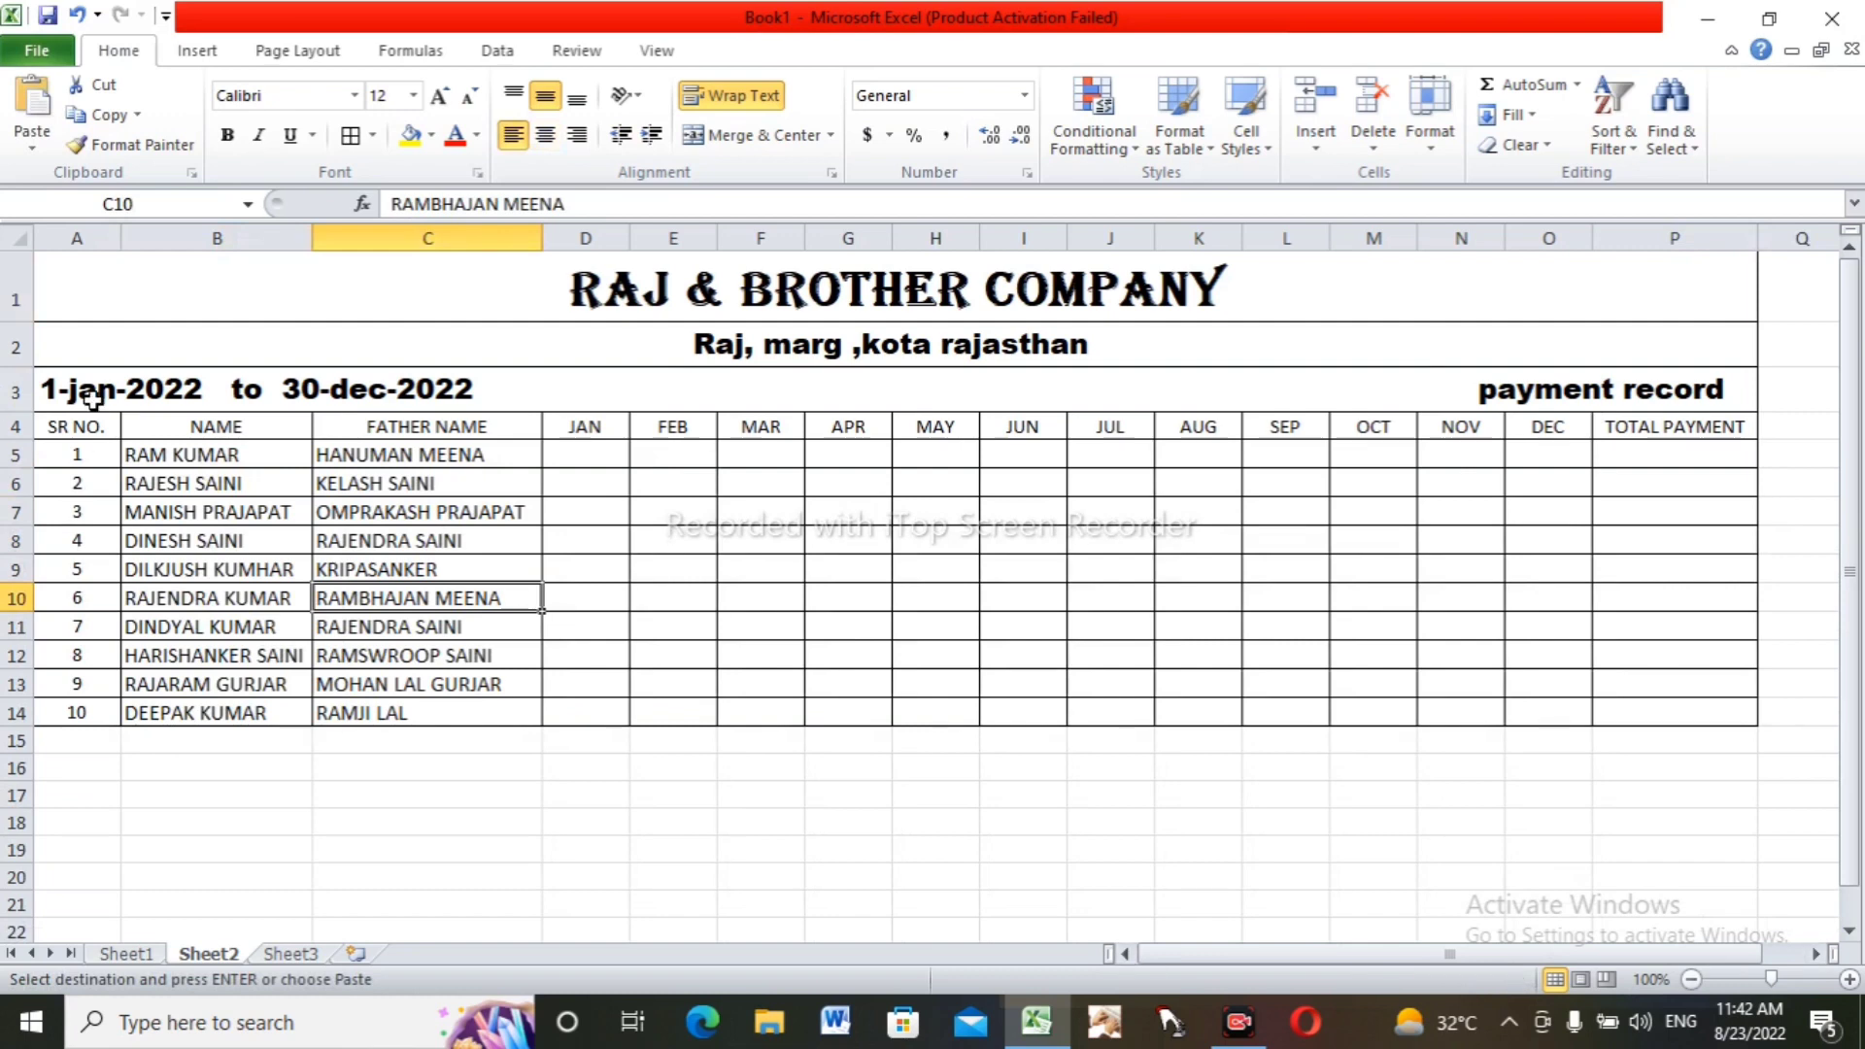
- Look over the entries in the Name and Father Name columns
click(137, 452)
click(149, 600)
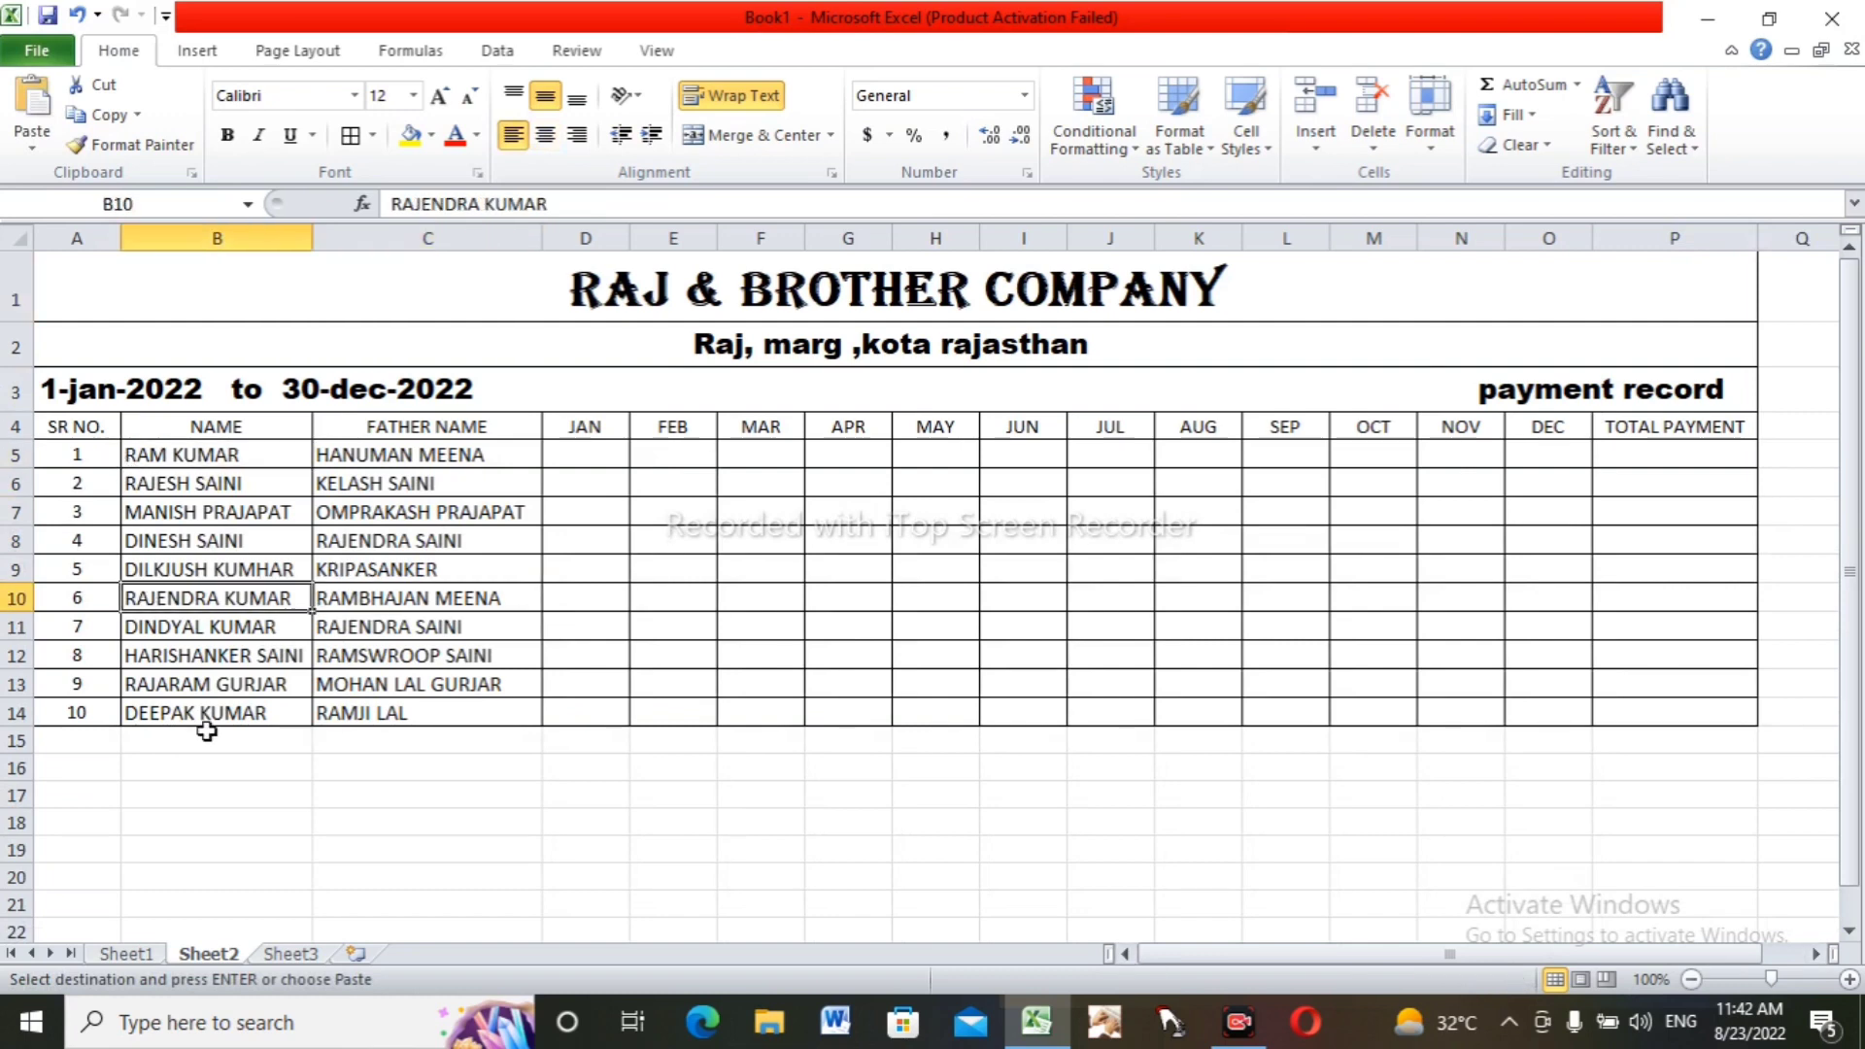
click(207, 740)
click(371, 712)
click(373, 544)
click(346, 462)
click(290, 462)
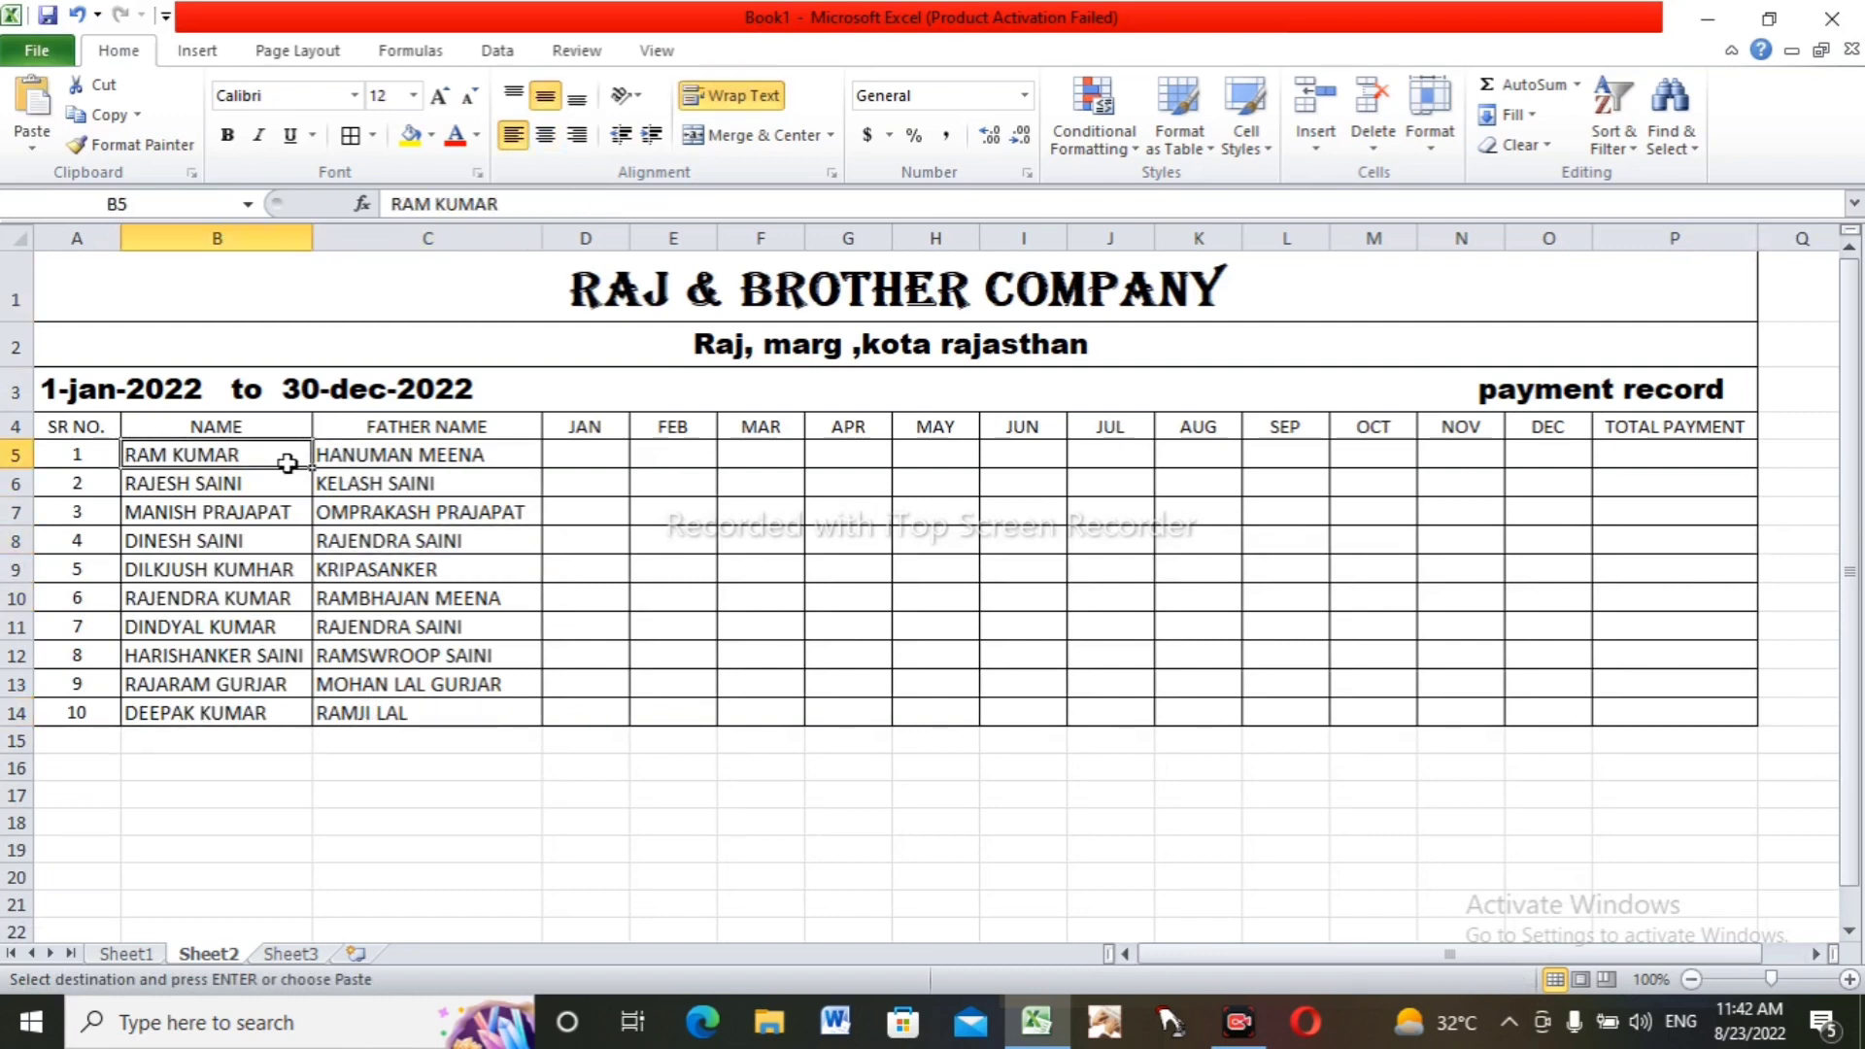
click(269, 539)
click(281, 638)
click(493, 680)
- Look along the month columns in row 5 to check which payment cells need filling
click(586, 460)
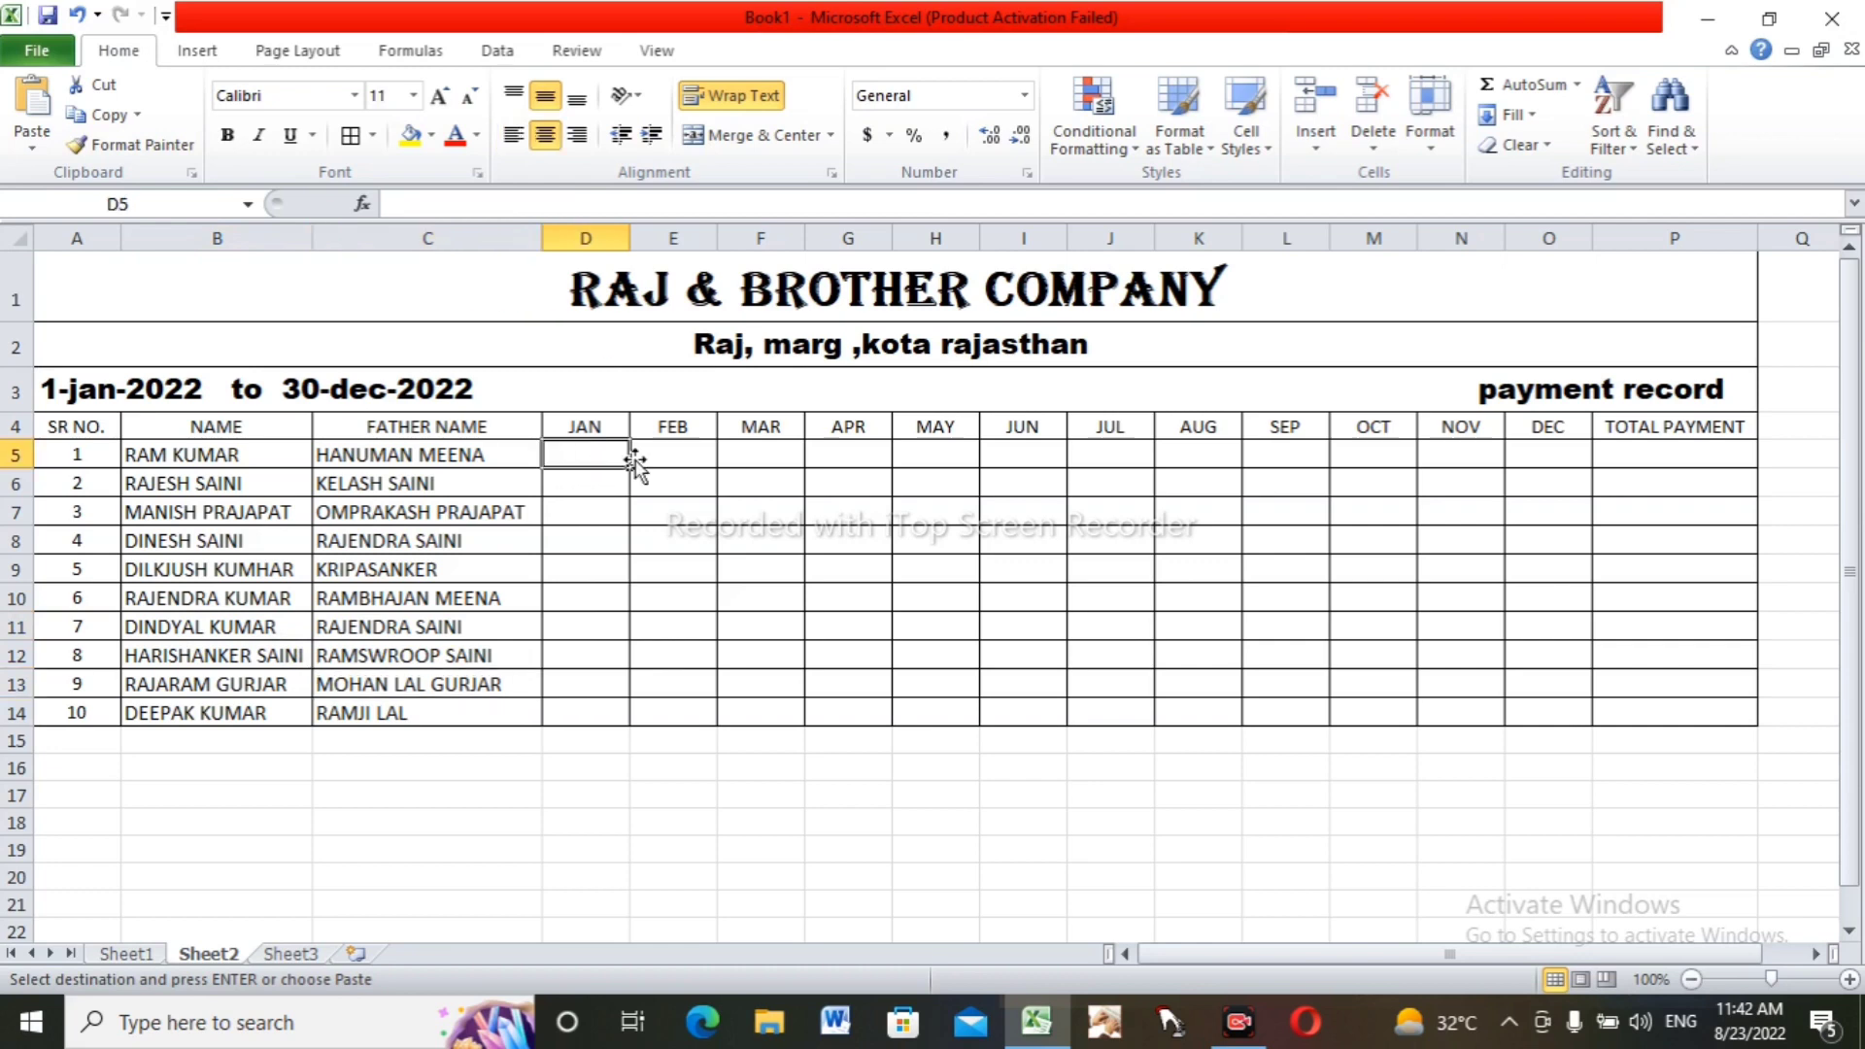
click(646, 462)
click(741, 462)
click(908, 457)
click(863, 454)
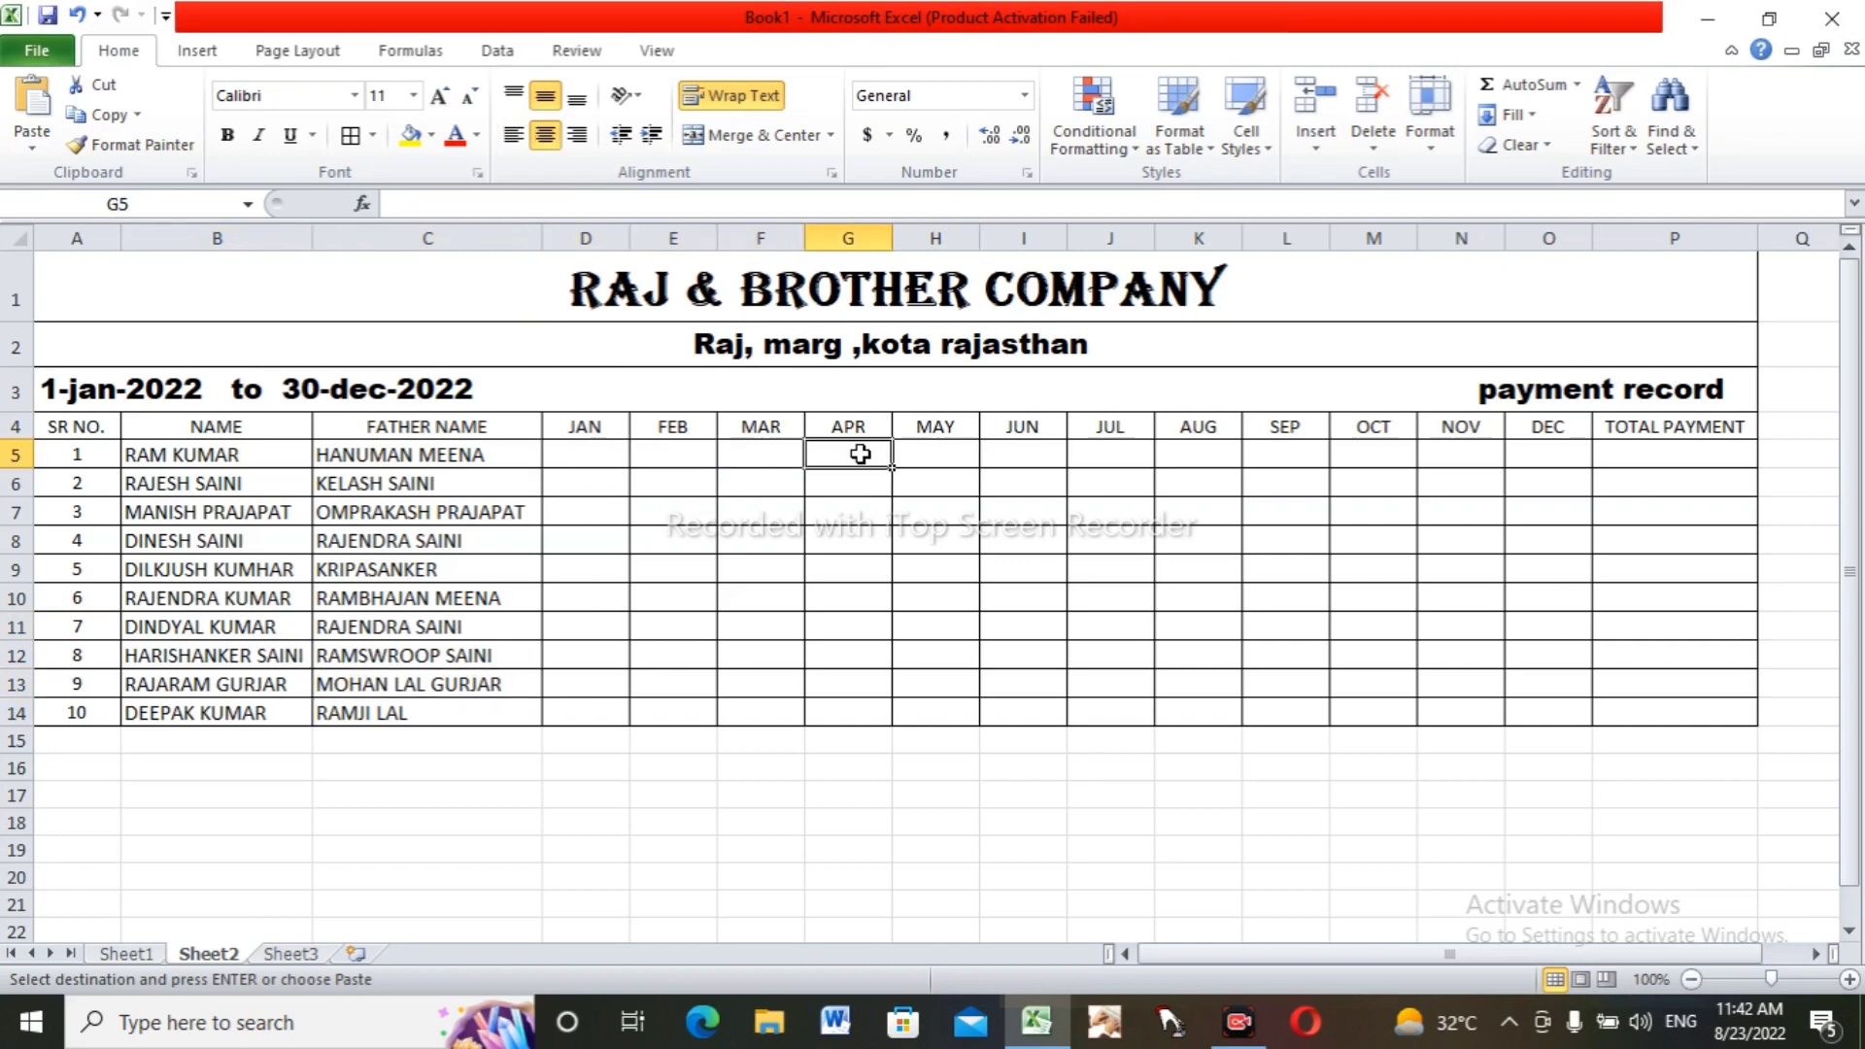
click(1001, 469)
click(1084, 455)
click(1170, 466)
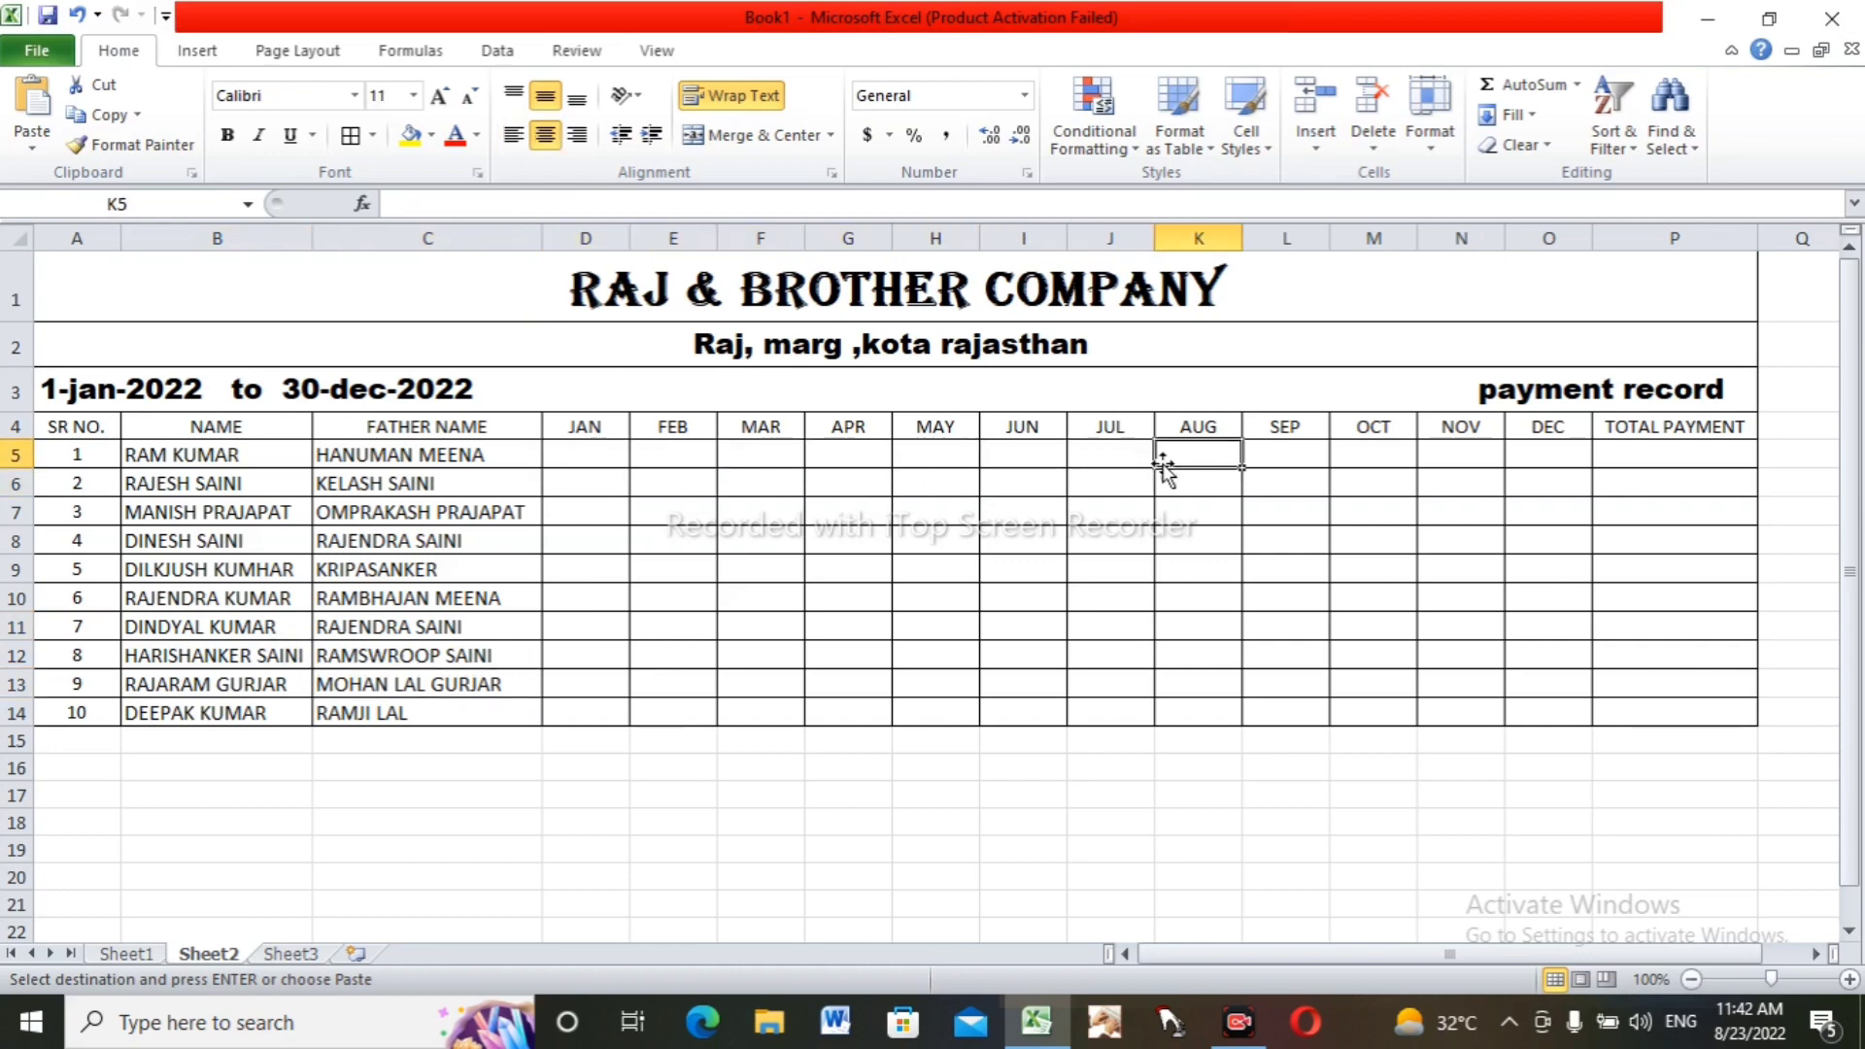
click(1288, 472)
click(1379, 467)
click(1257, 570)
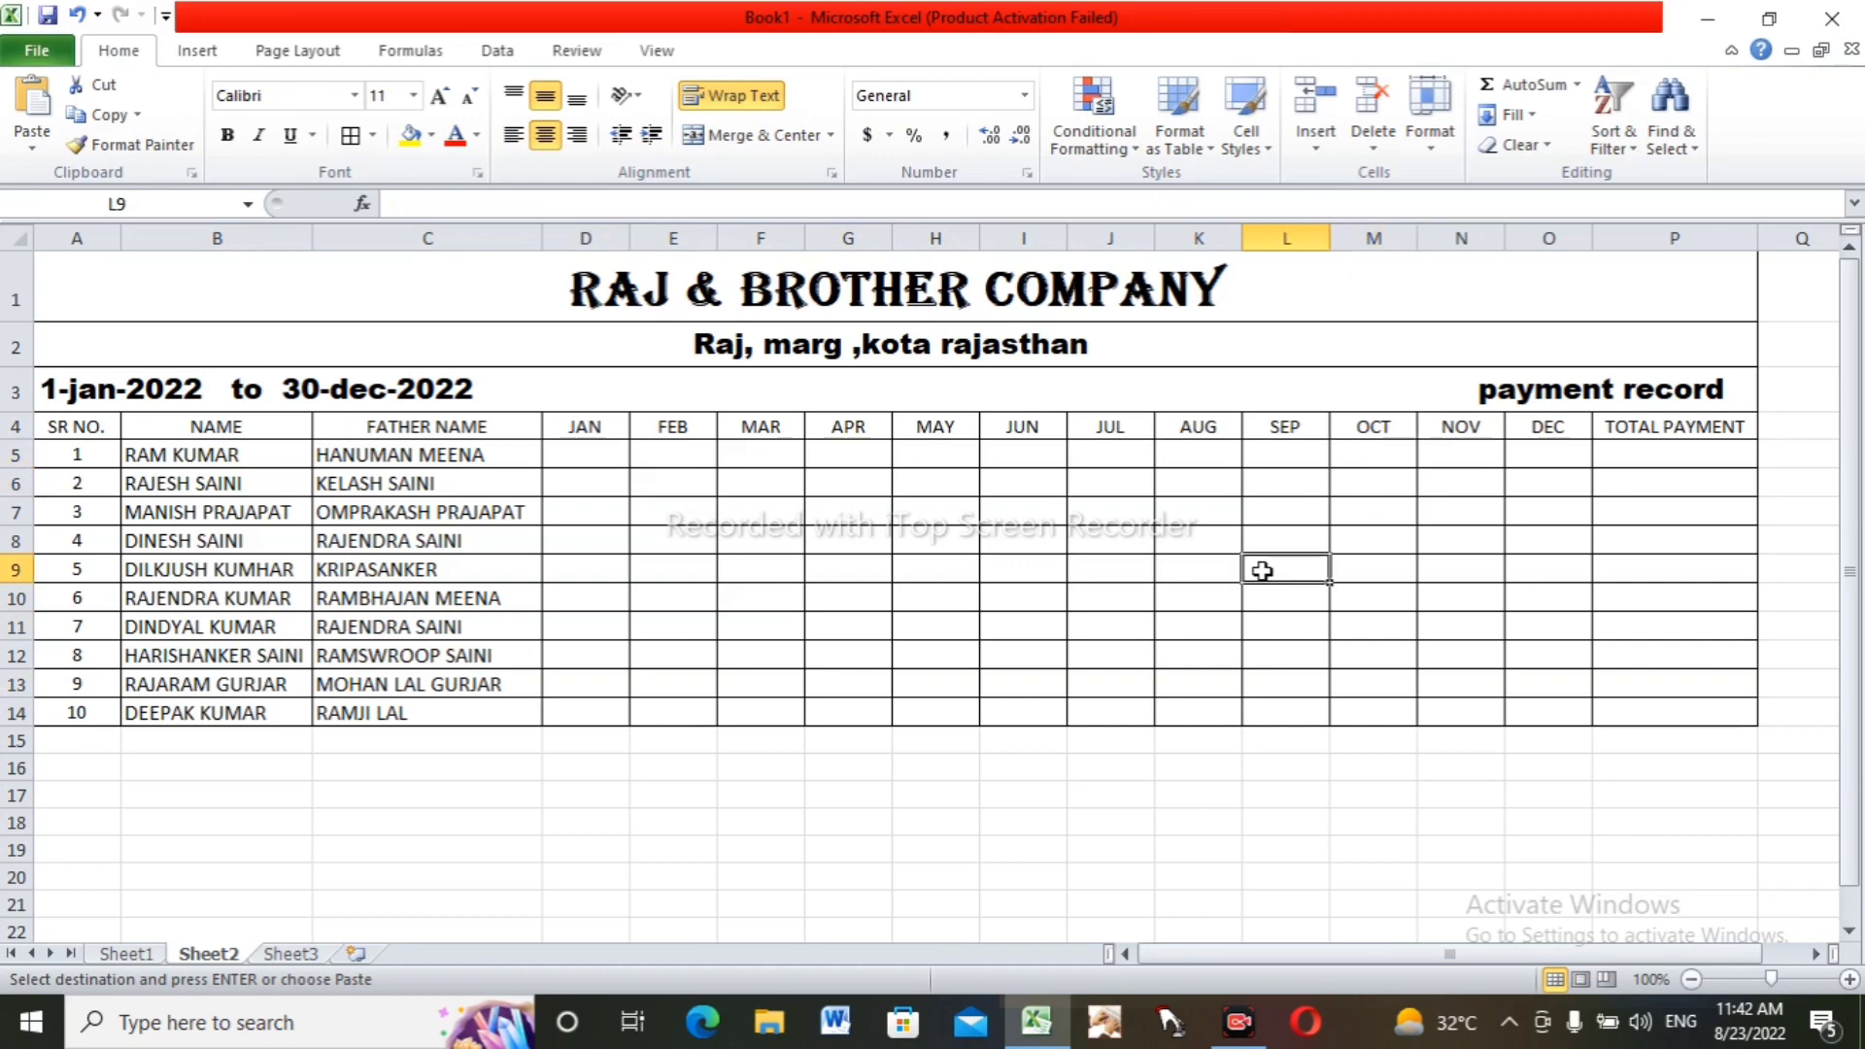
- Paste the copied monthly payment amounts into the JAN to DEC columns for all ten rows, starting at D5
click(579, 614)
click(612, 532)
click(586, 455)
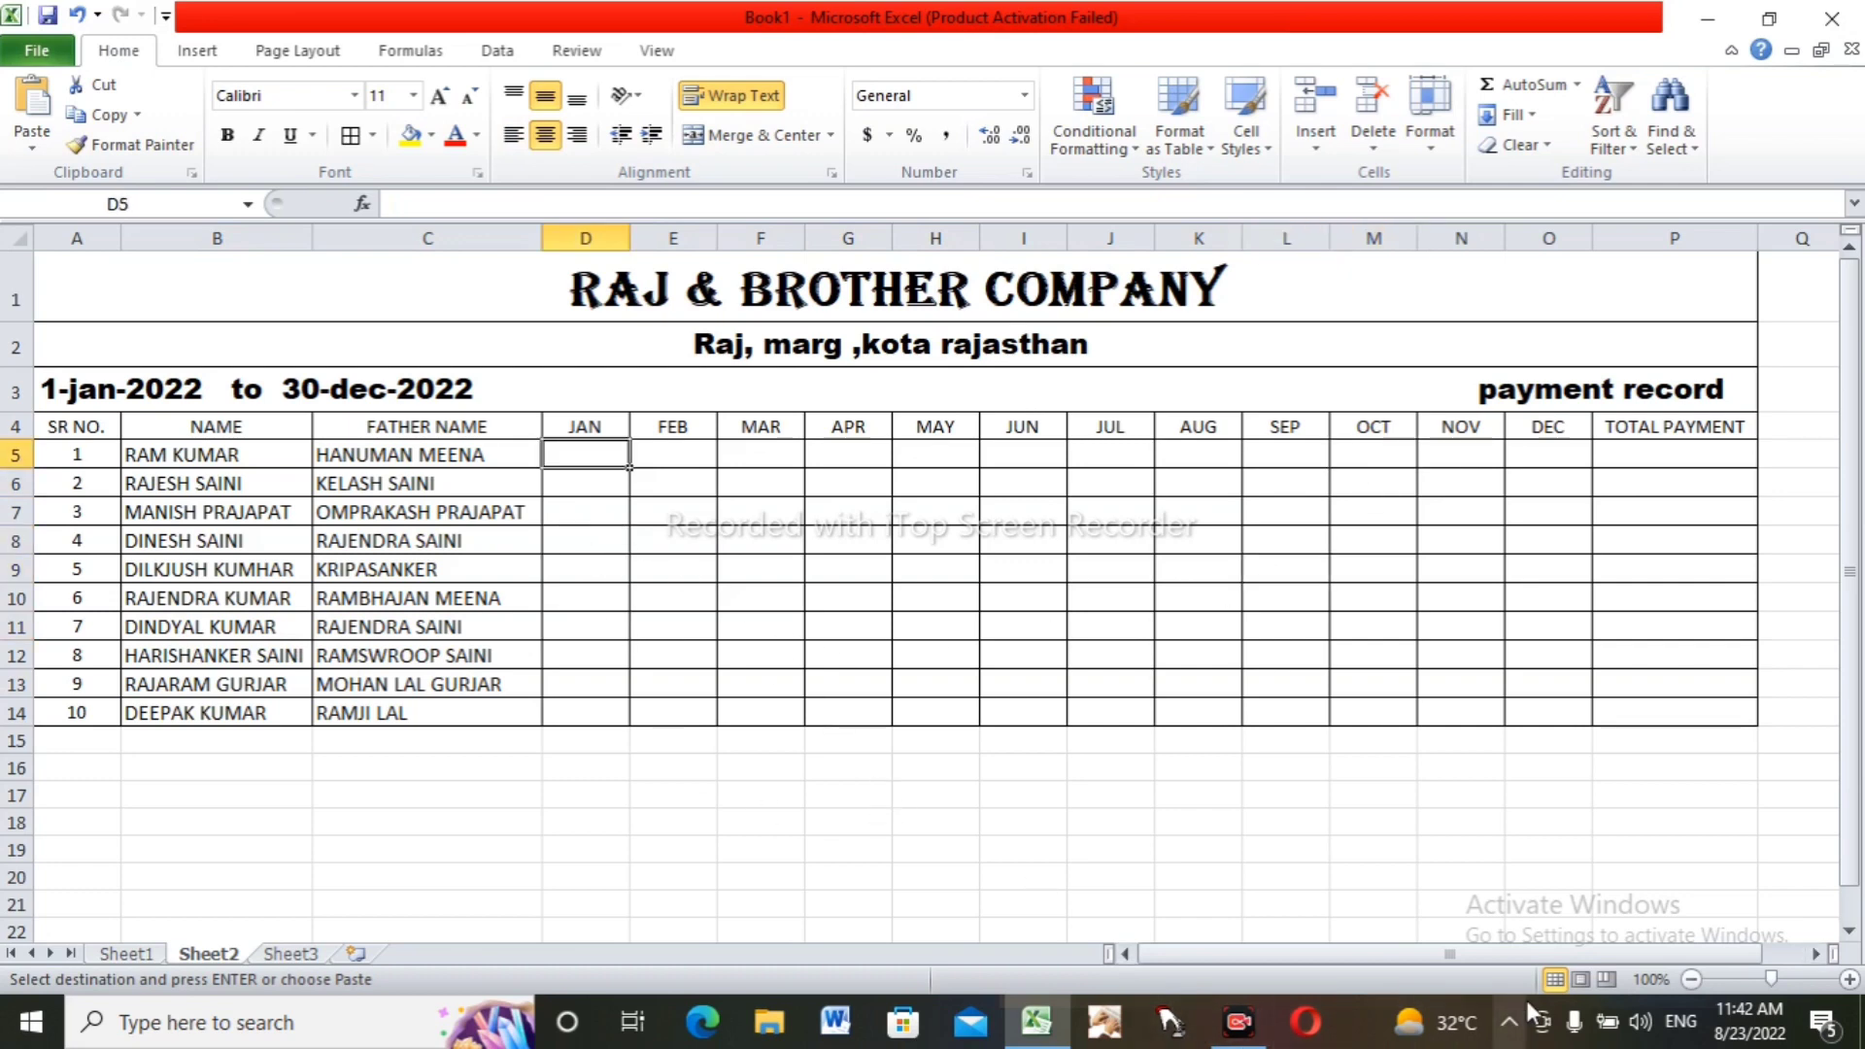
key(ctrl+v)
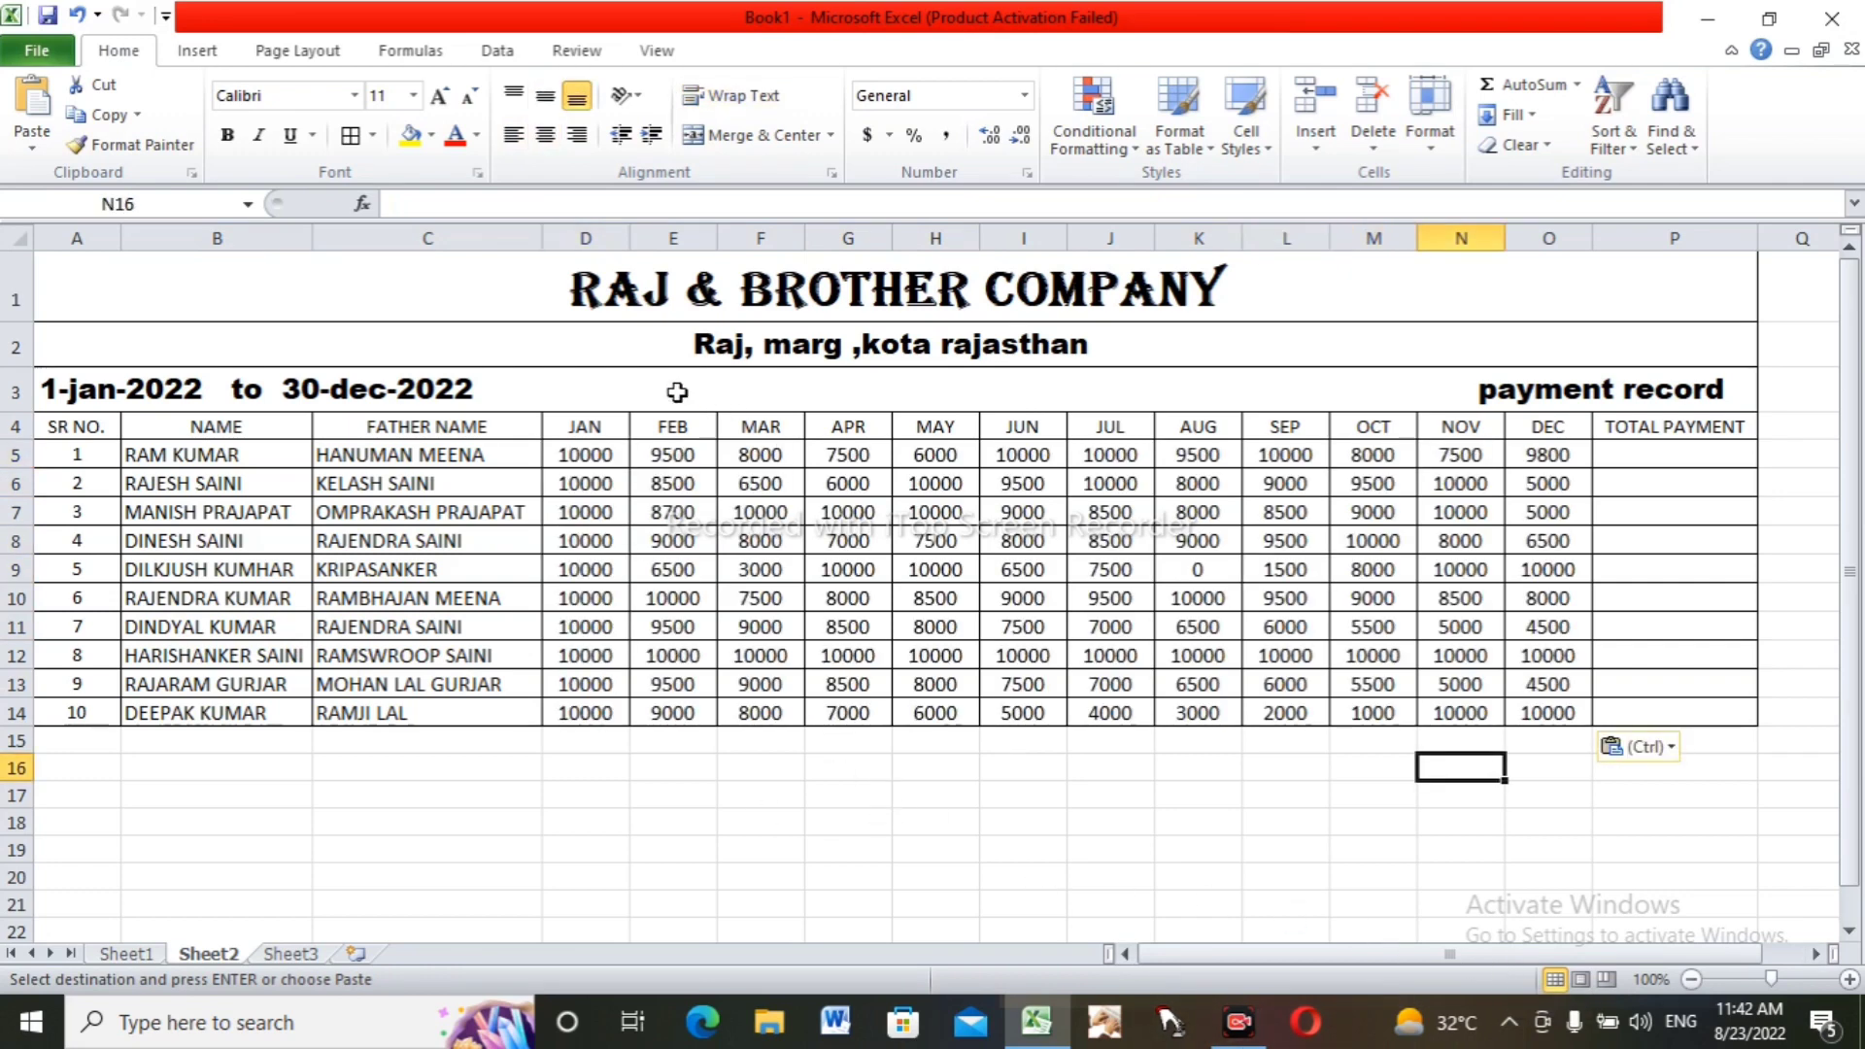
- Examine the Total Payment column and the JAN to DEC amounts in row 5 that make up the first total
click(1260, 649)
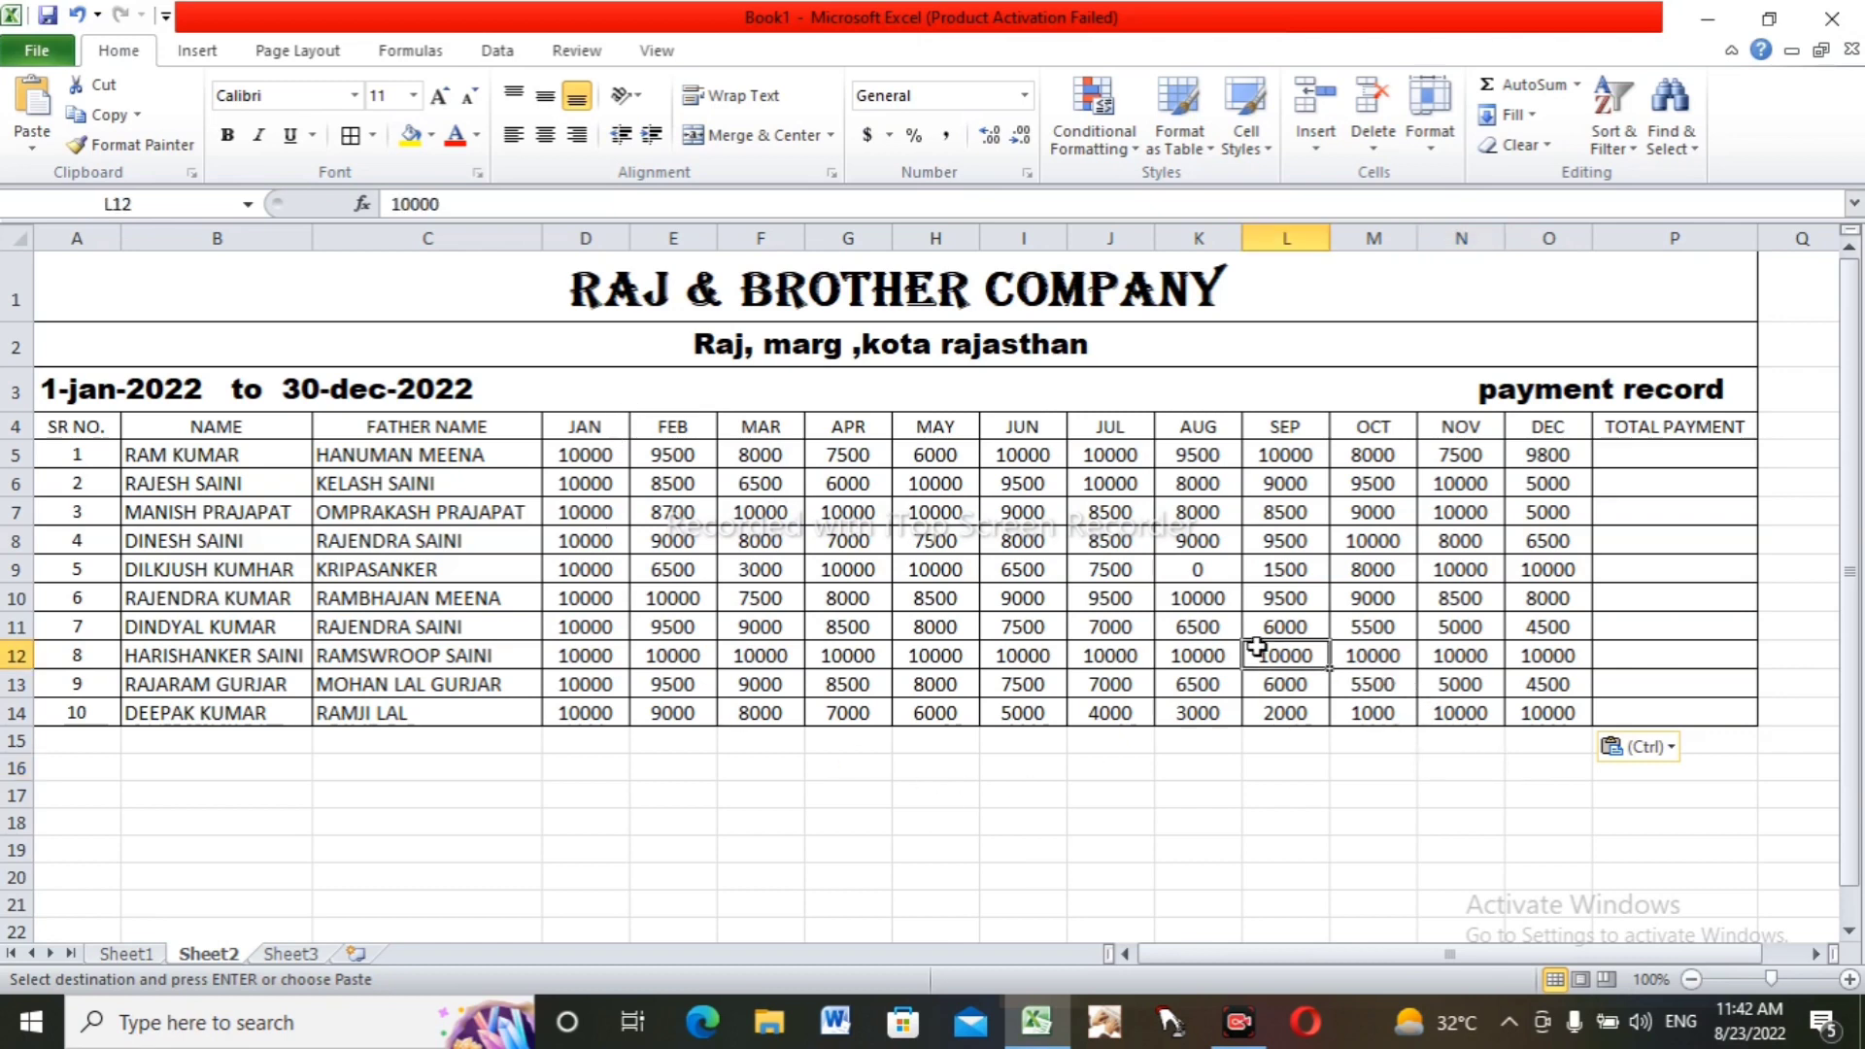
click(1627, 457)
click(1623, 583)
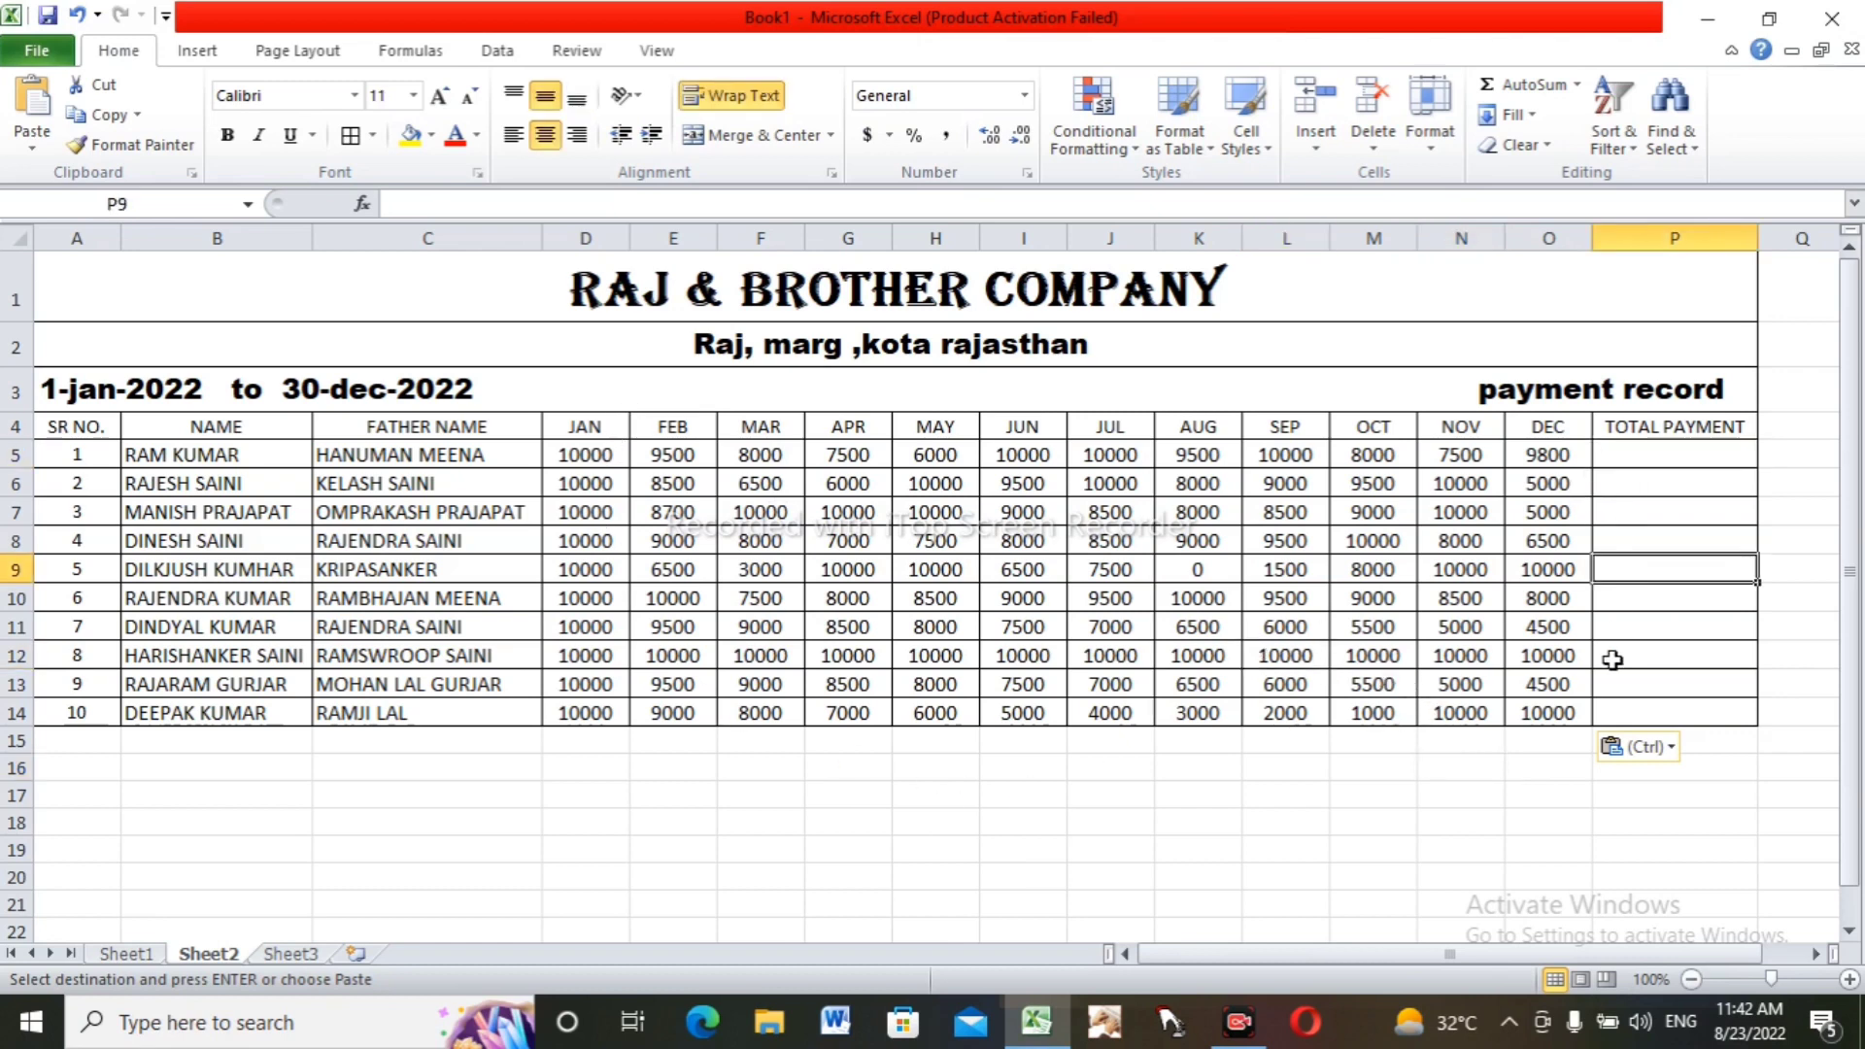
click(1613, 661)
click(1618, 711)
click(1644, 458)
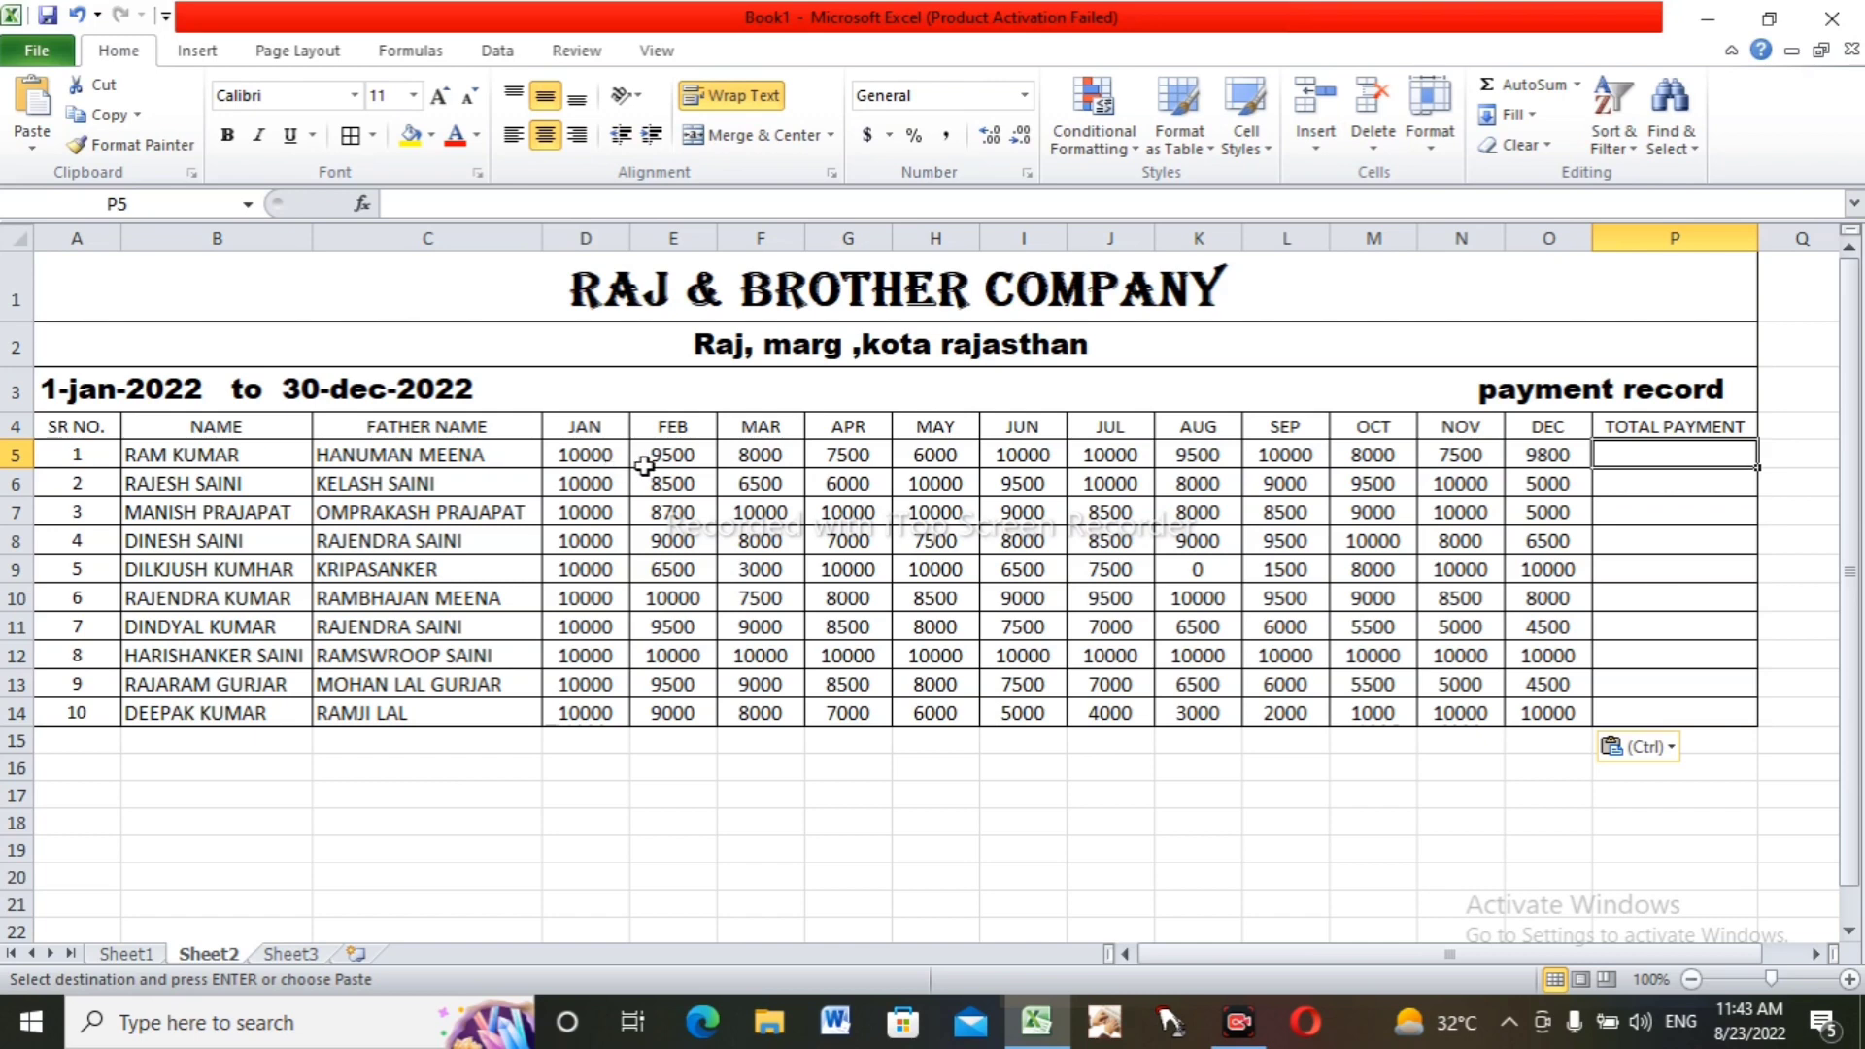
click(768, 456)
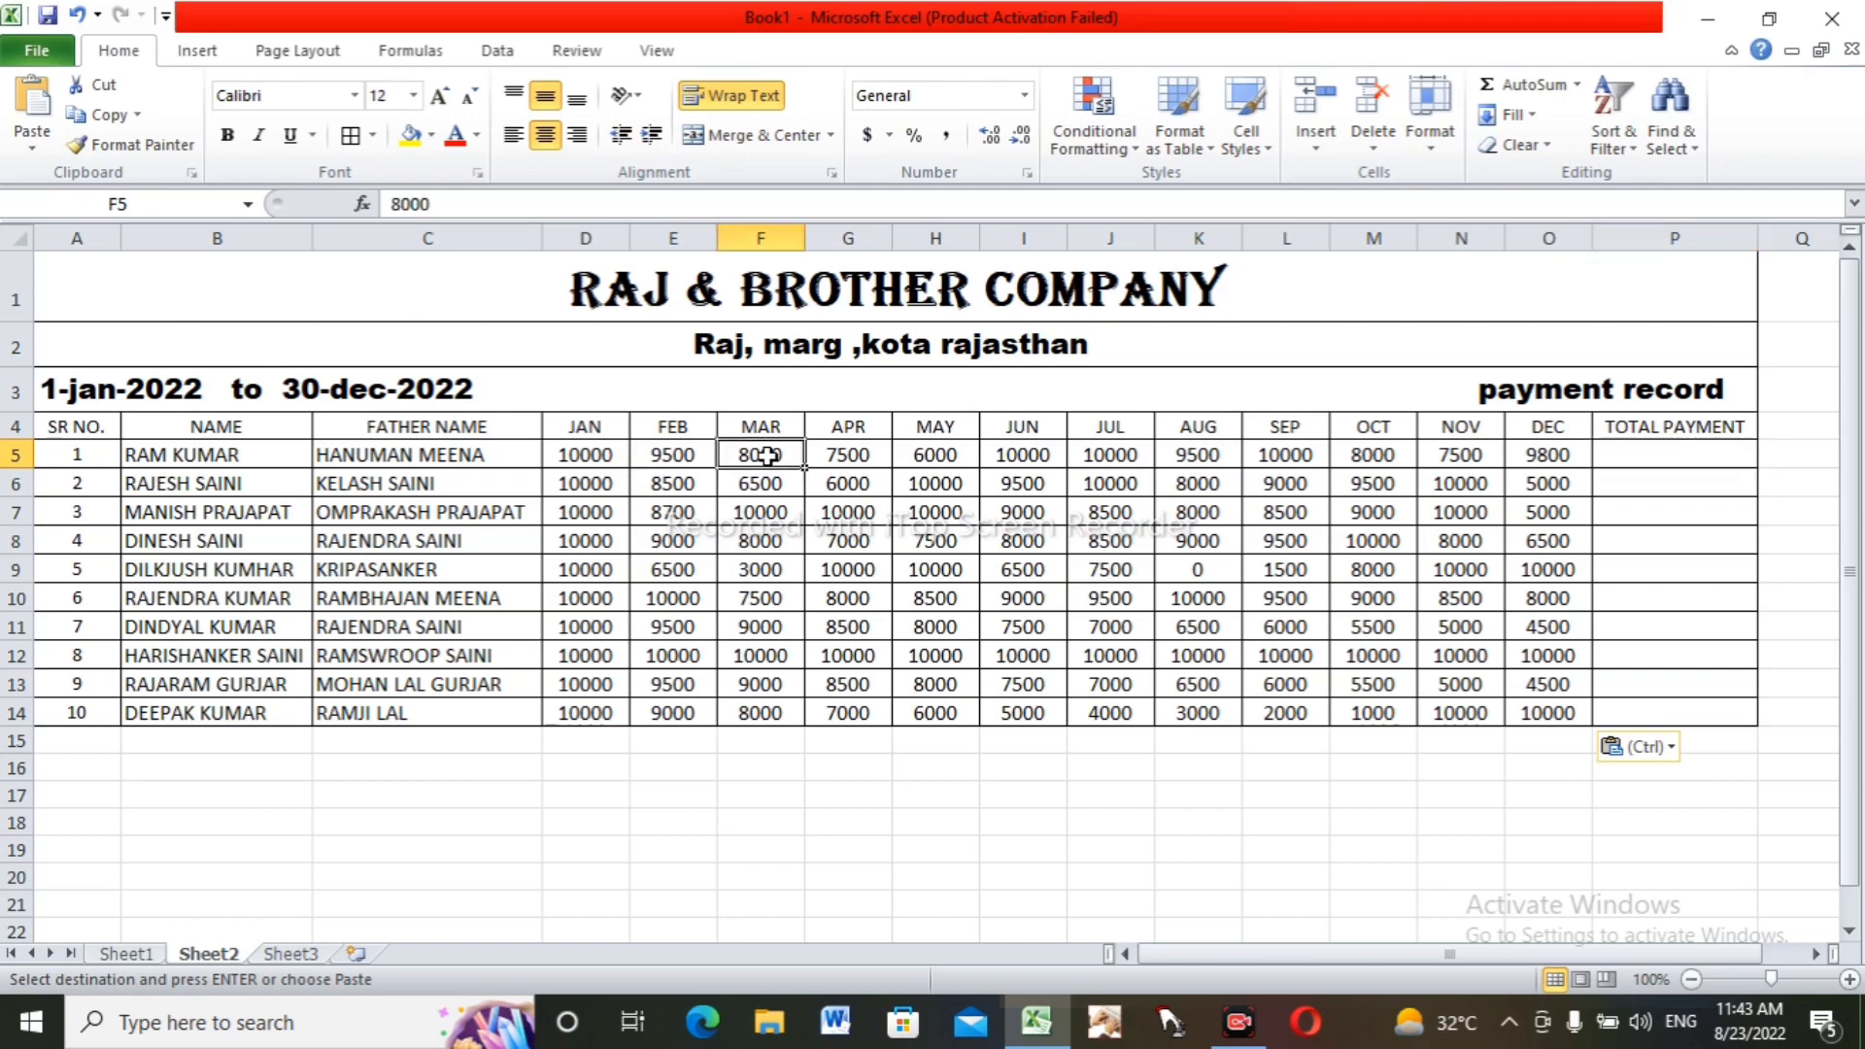
click(842, 455)
click(944, 463)
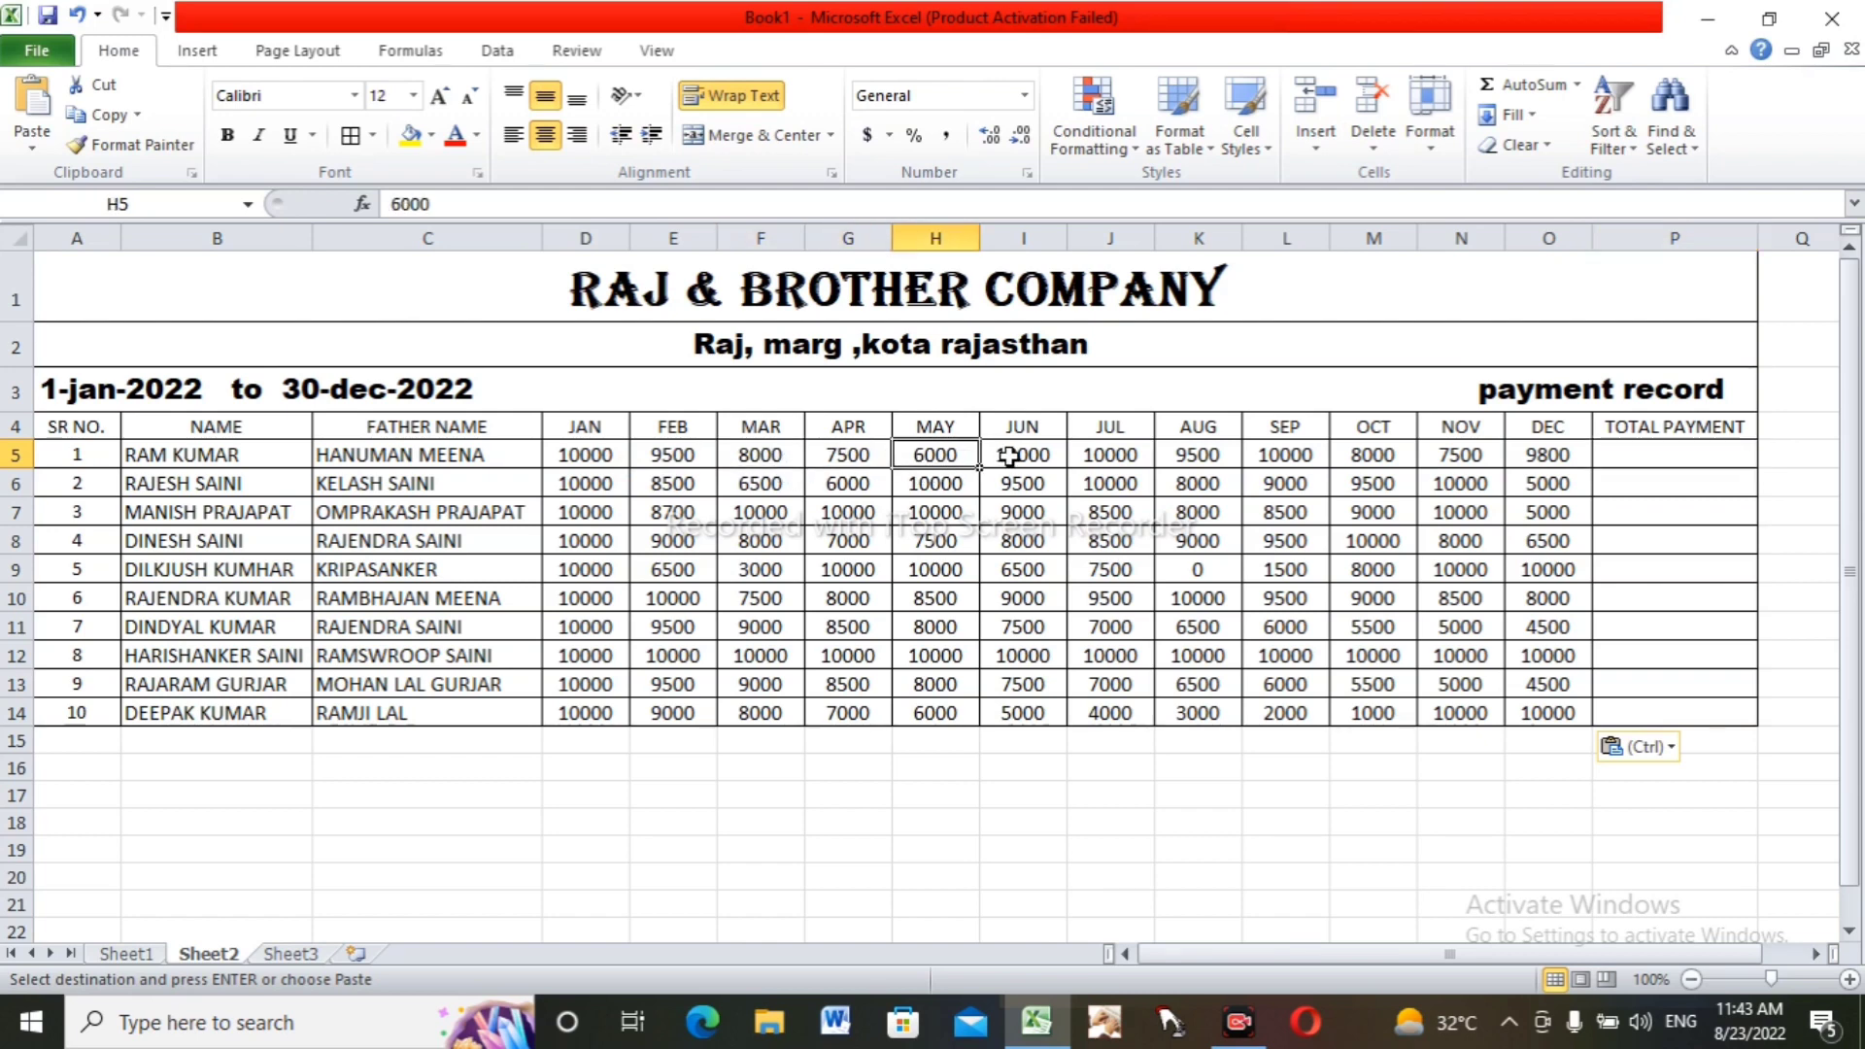
click(1008, 457)
click(1125, 452)
double_click(1220, 464)
click(1304, 456)
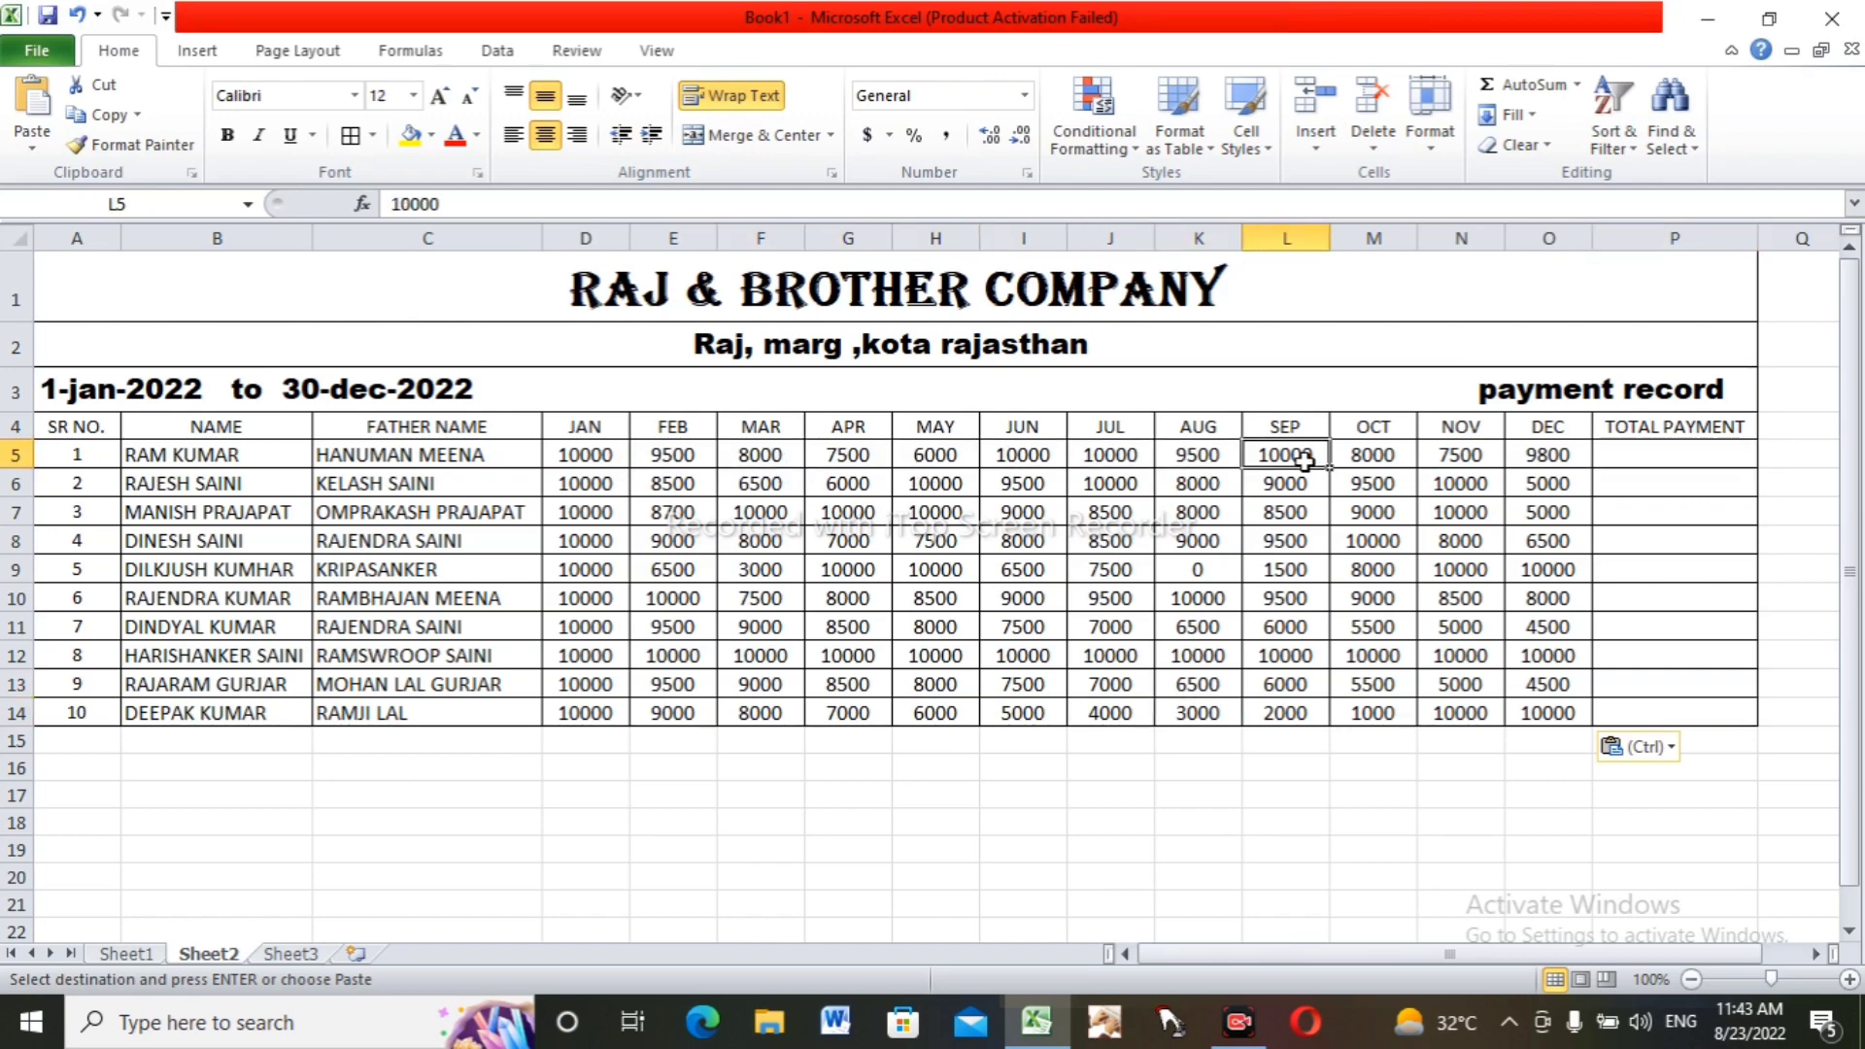
click(1365, 457)
click(1478, 455)
click(1525, 457)
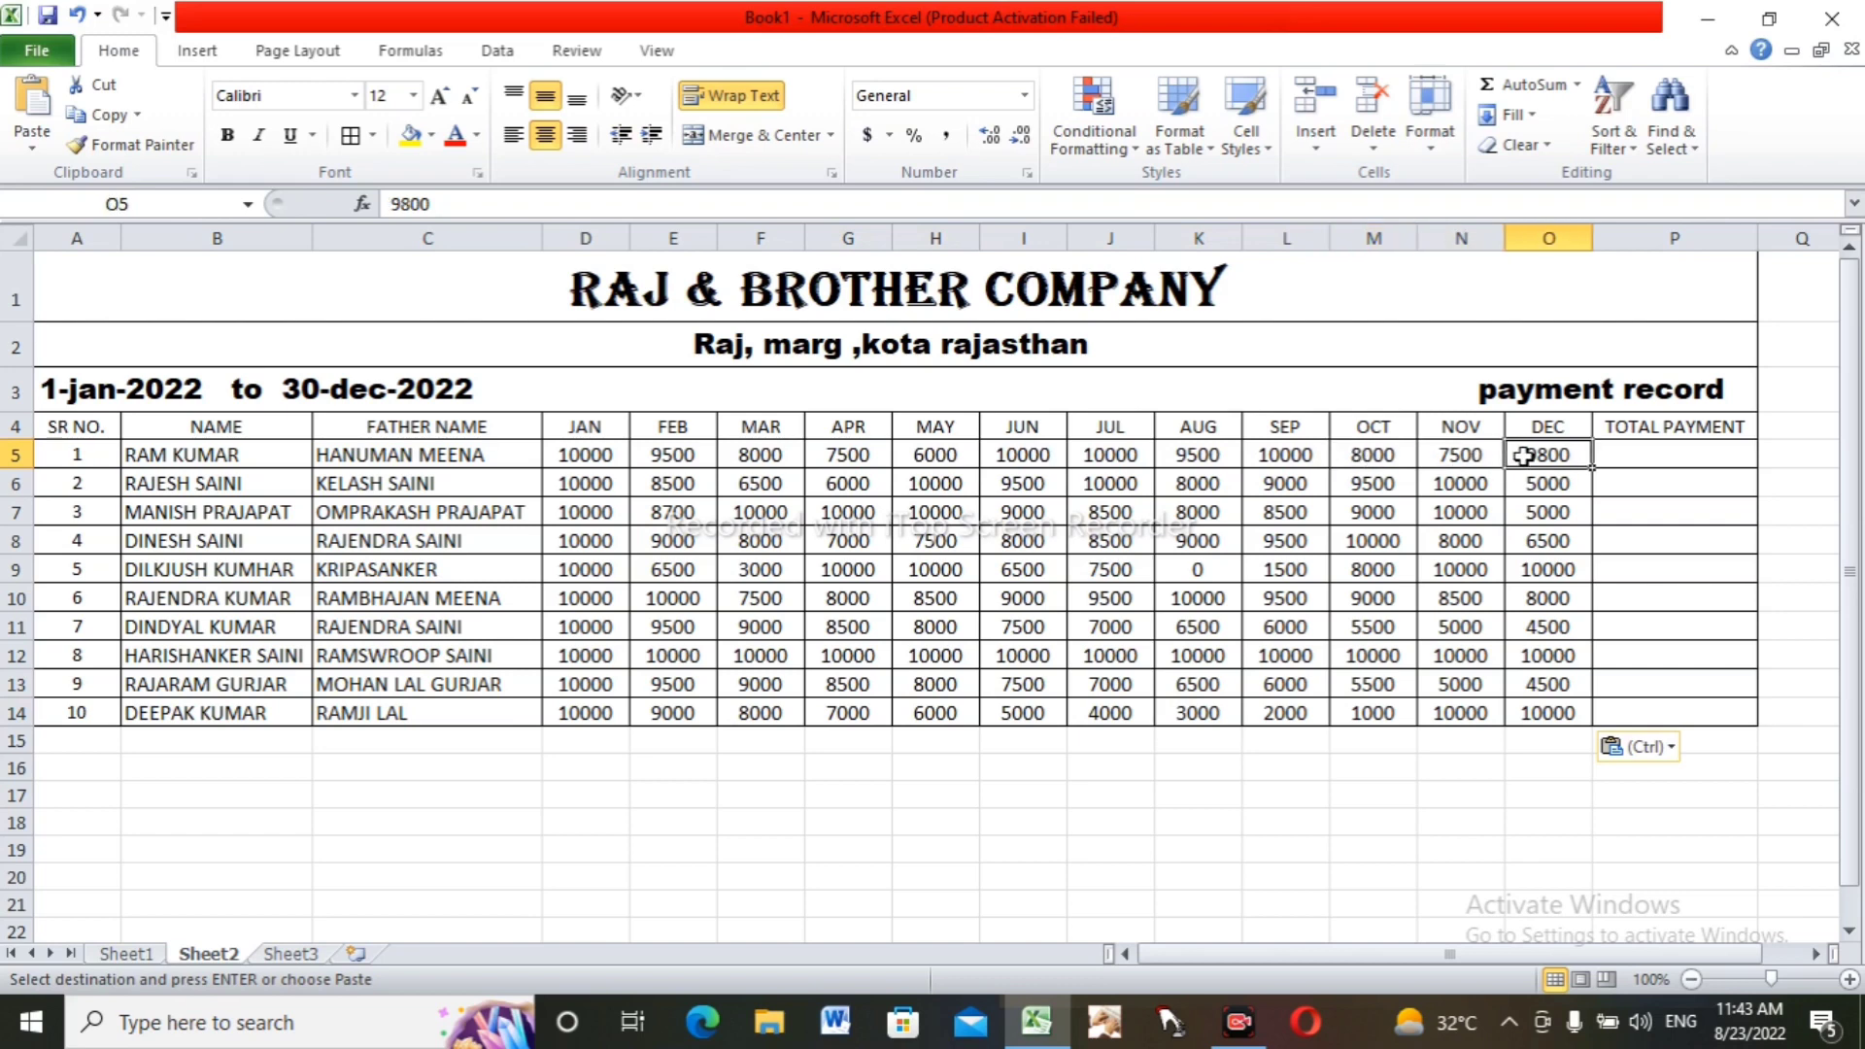
click(789, 505)
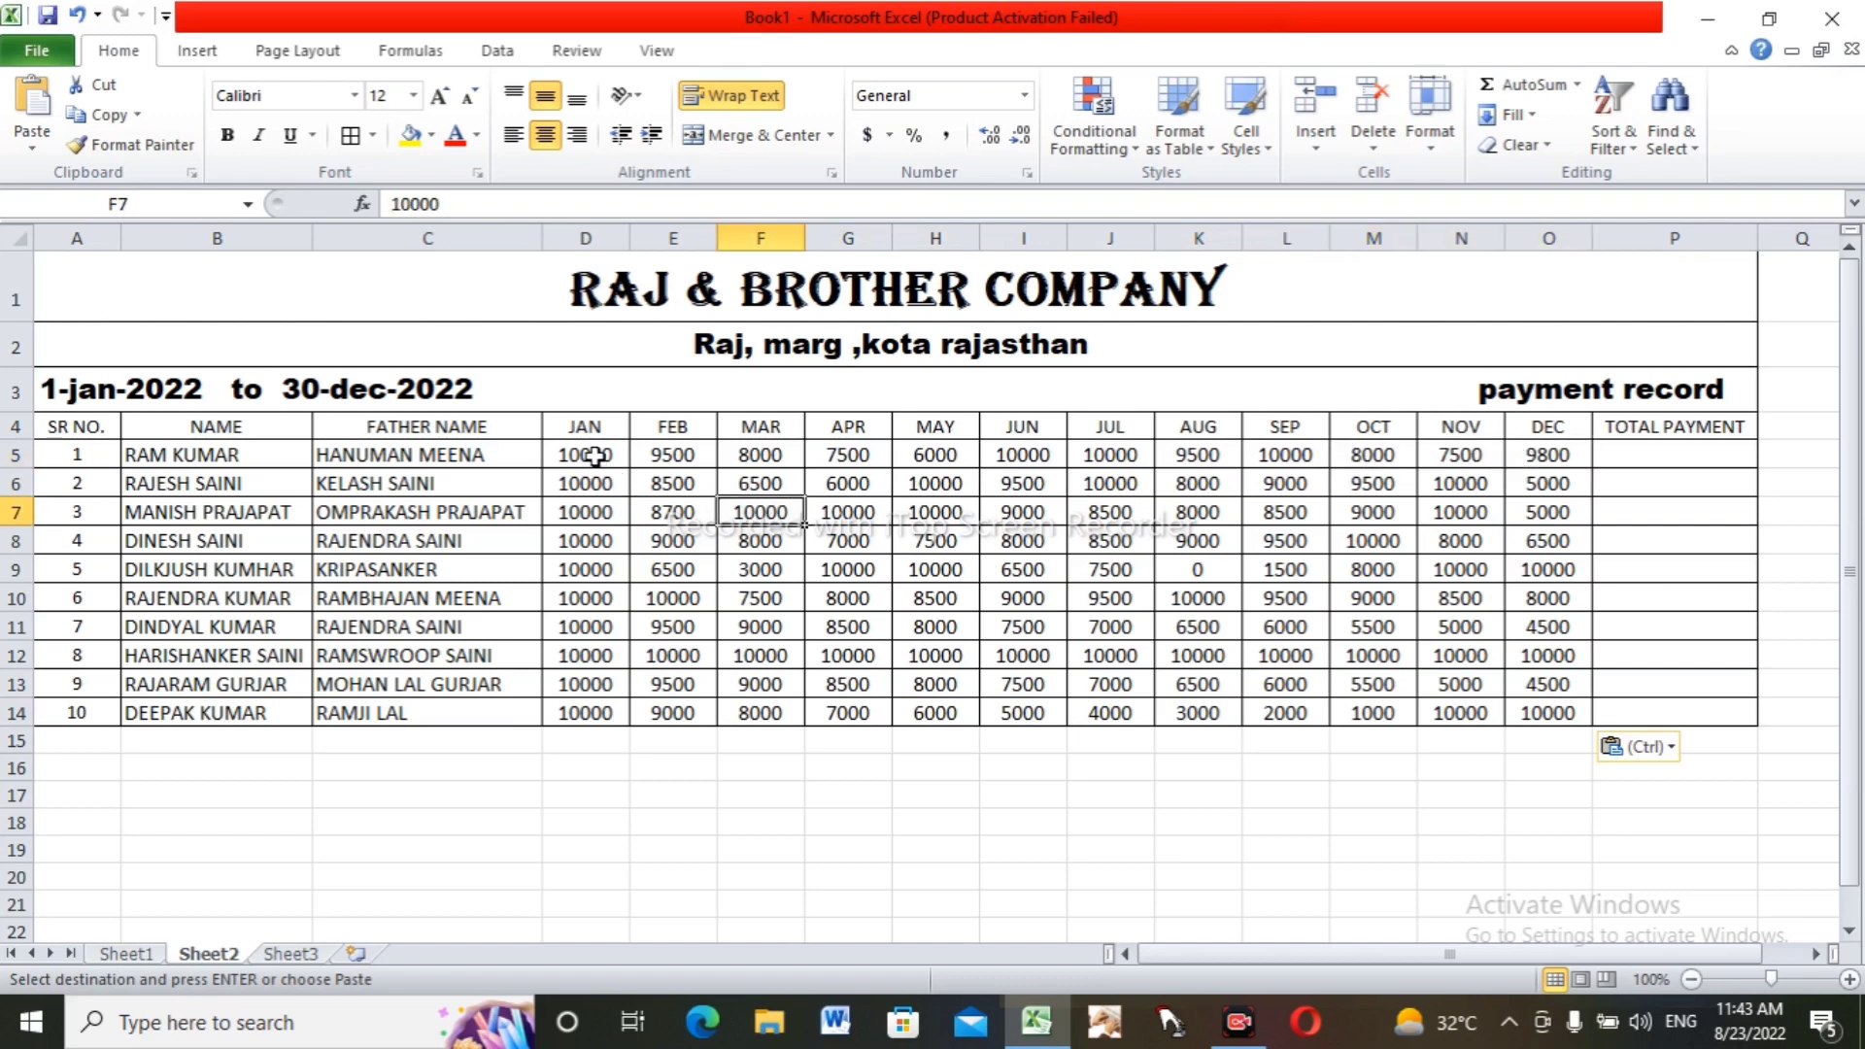
drag(595, 456, 1546, 467)
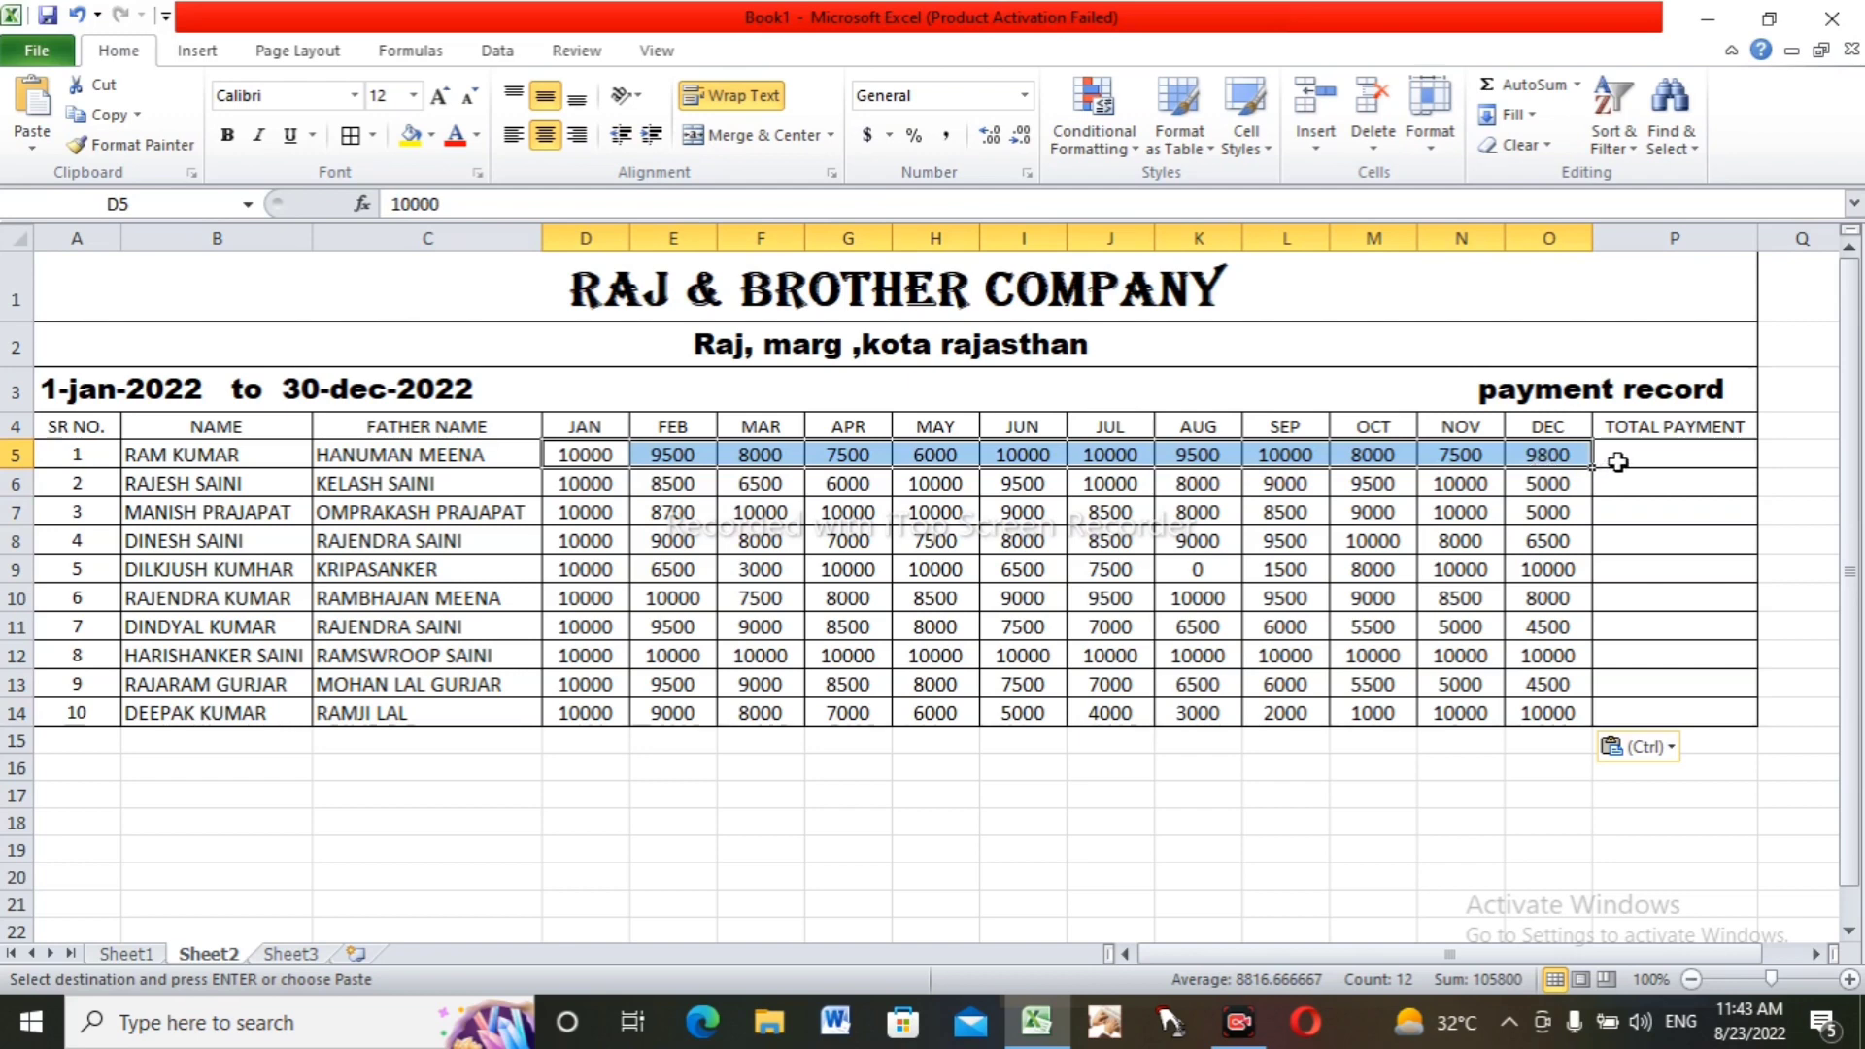
click(1483, 546)
- Enter the formula =sum(d5:o5) in P5 to total the first row's JAN to DEC payments
click(1627, 454)
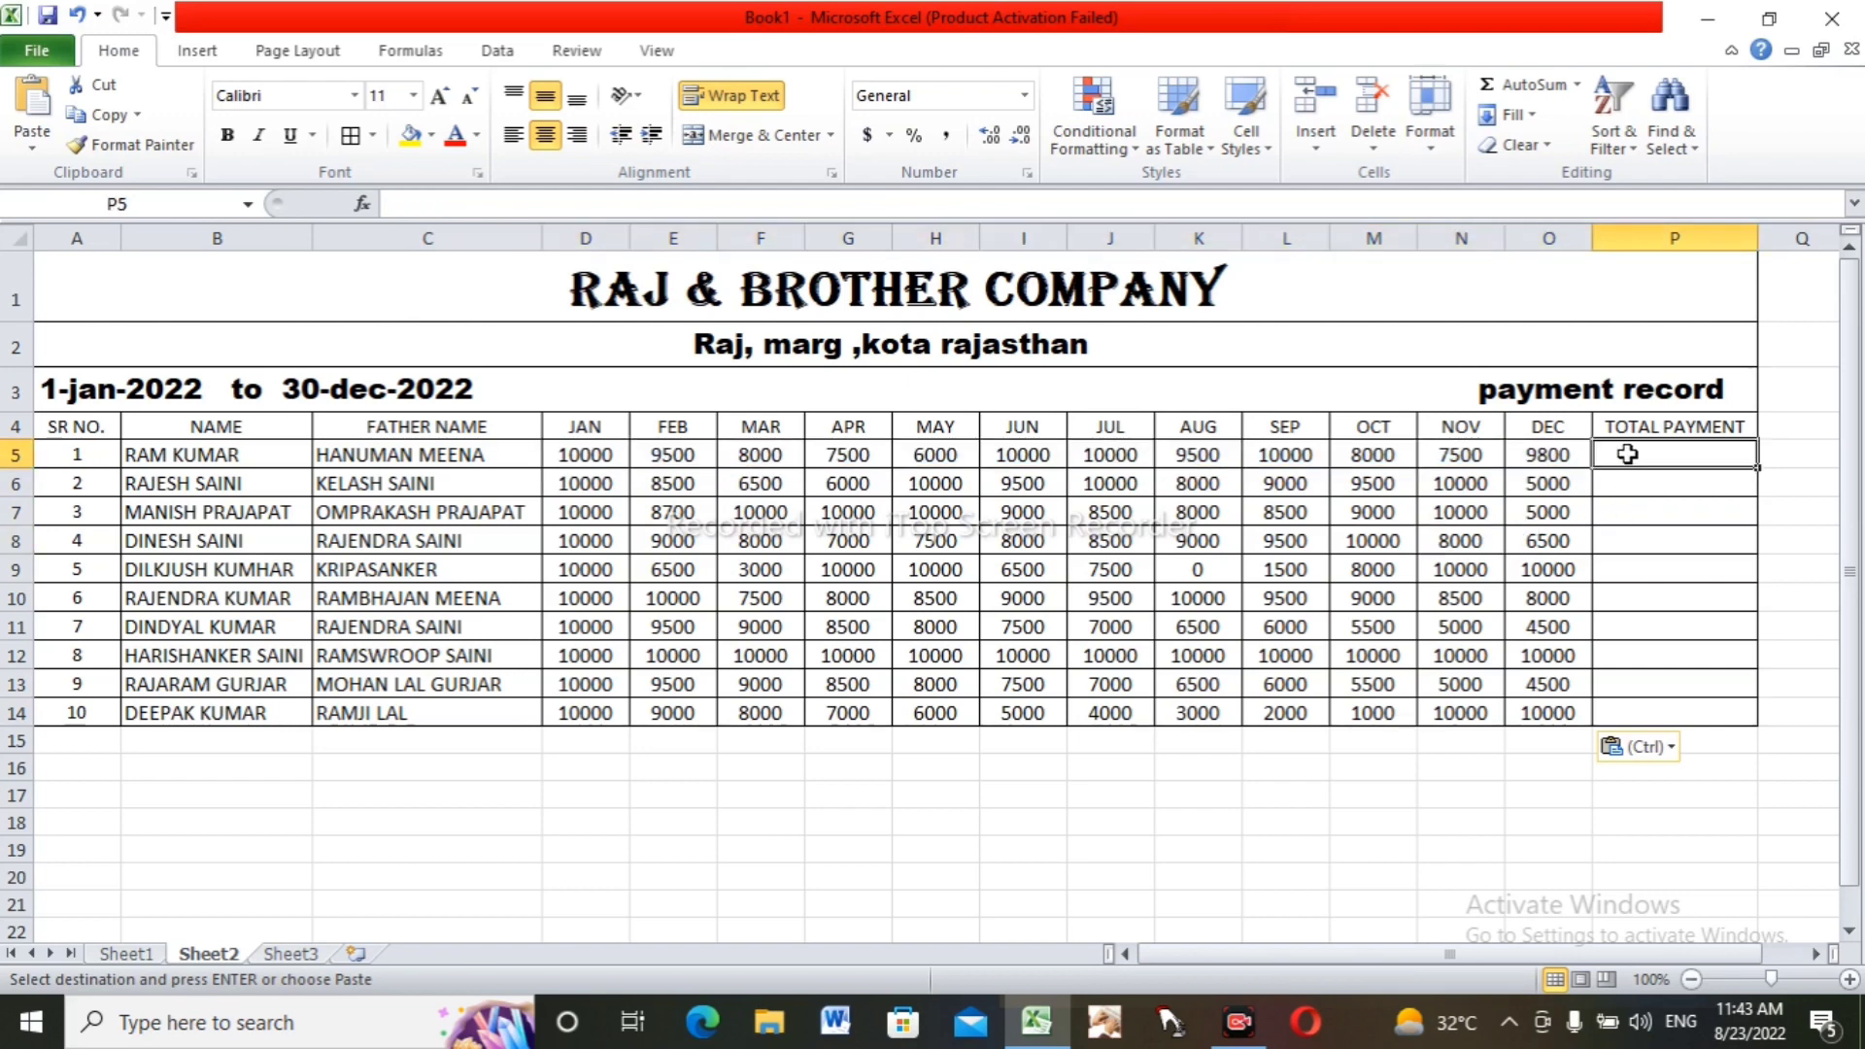
text(=s)
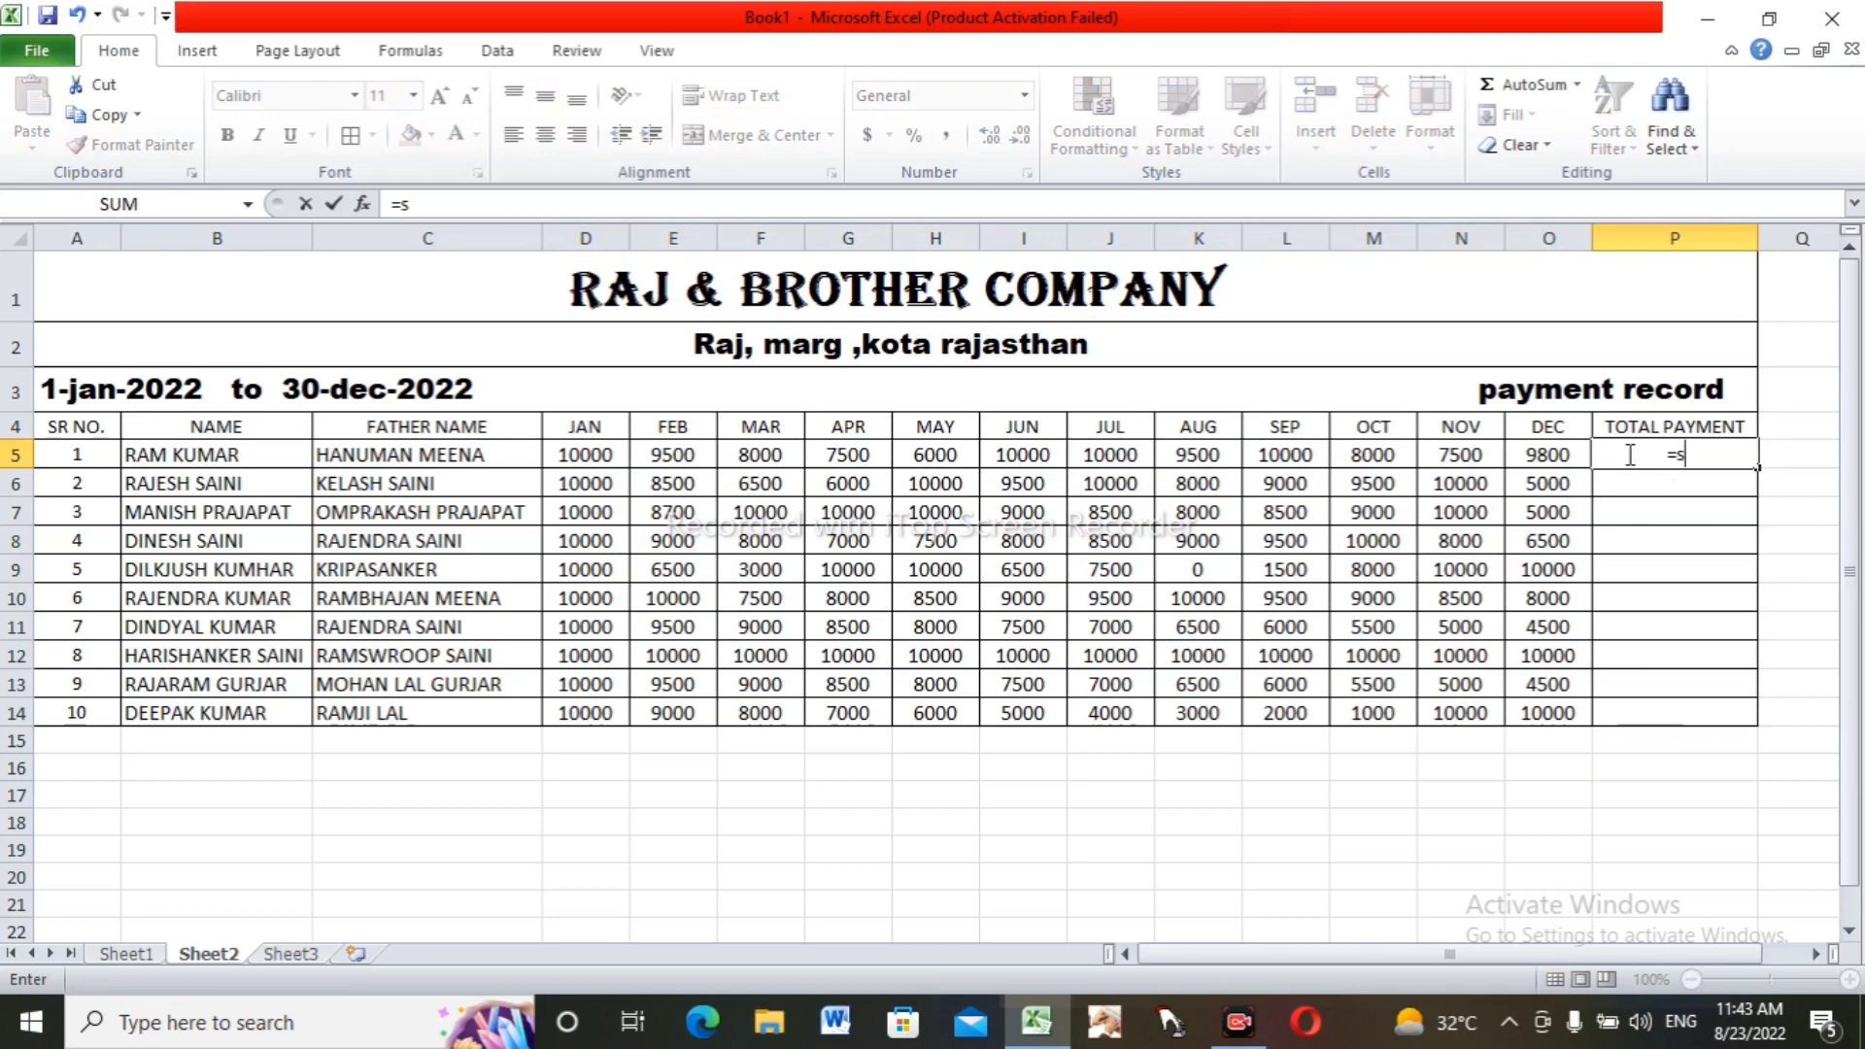
text(um()
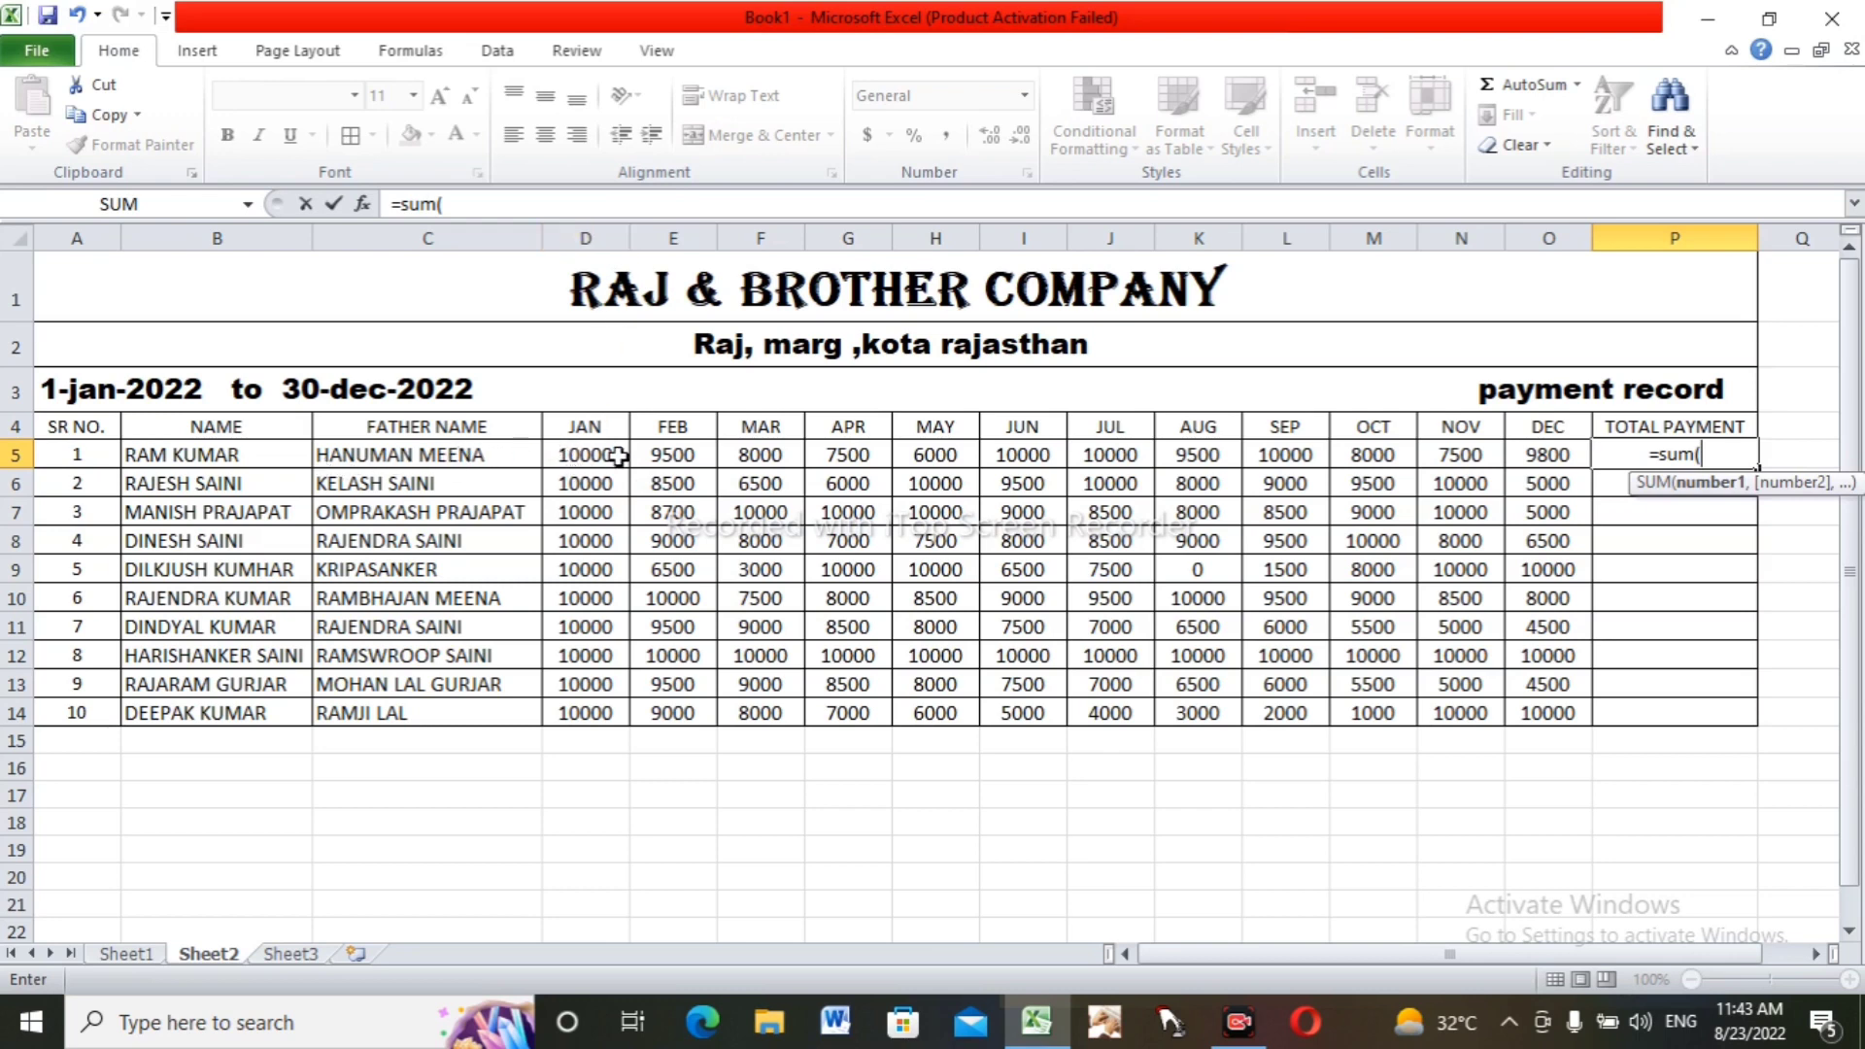
text(d5)
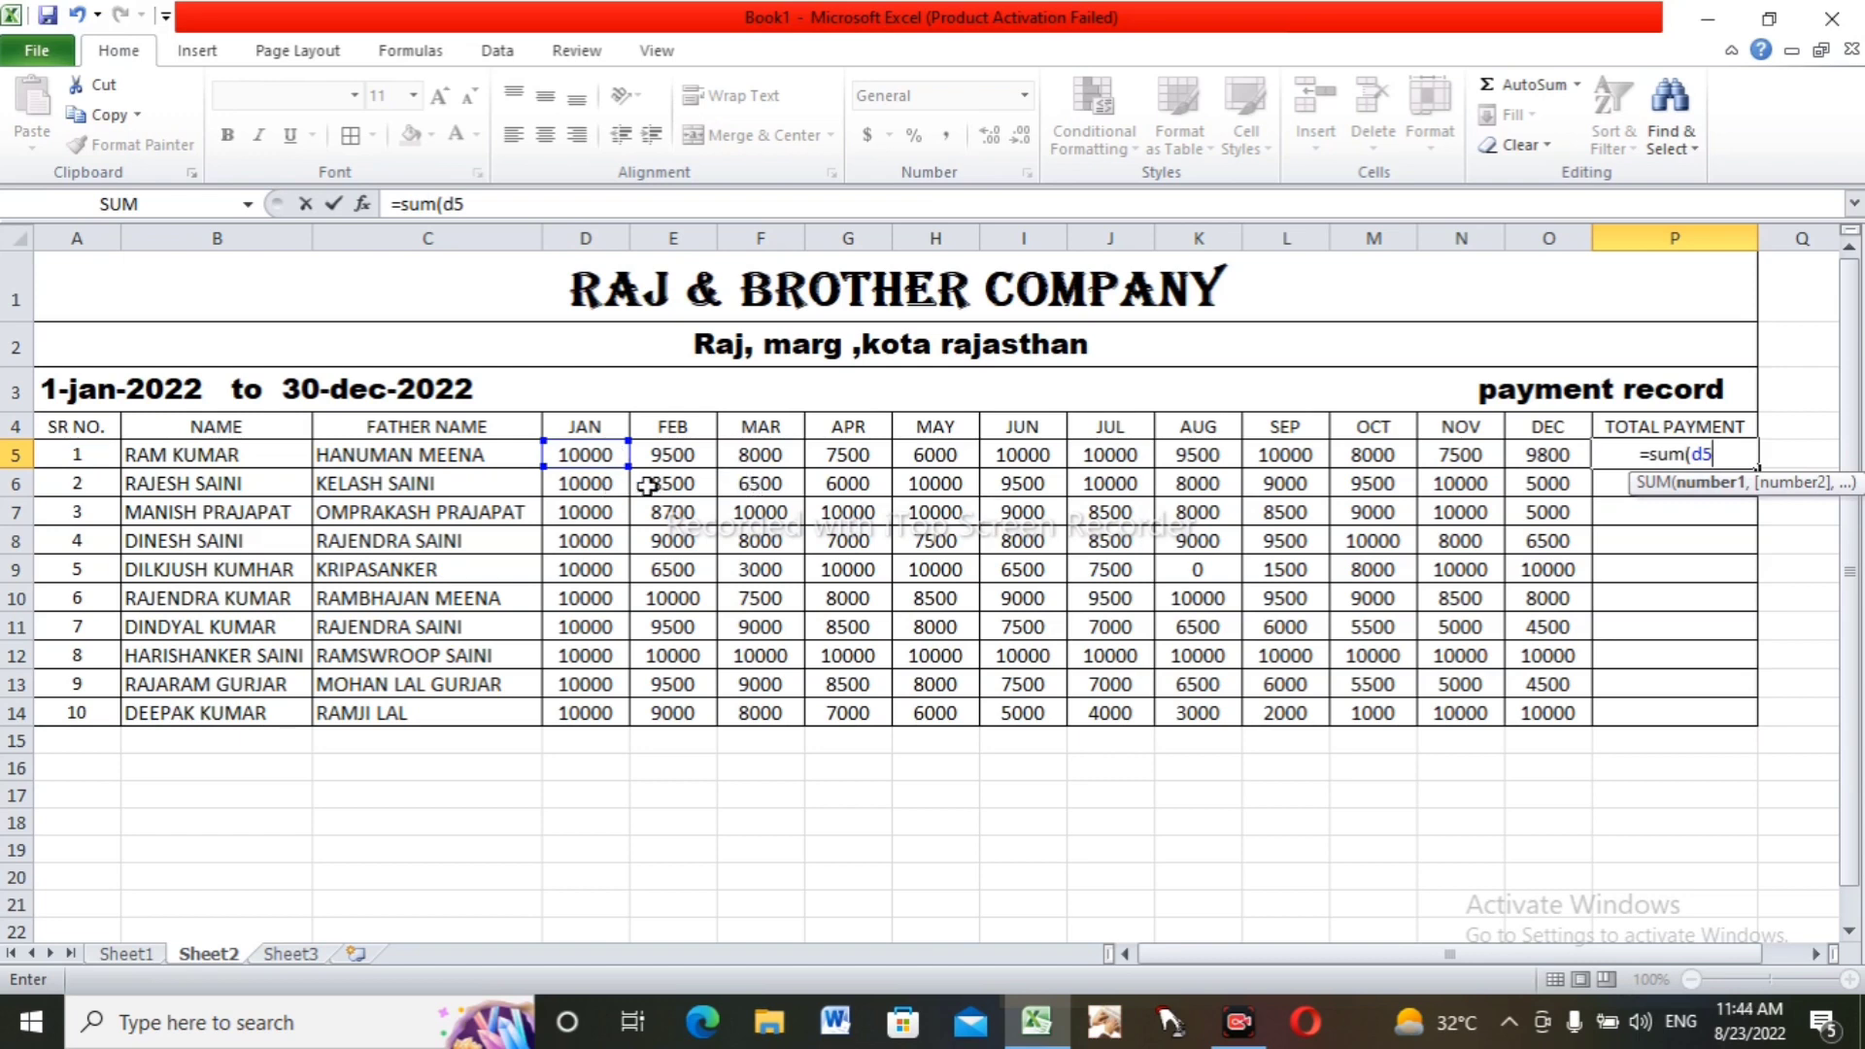
text(:)
text(o)
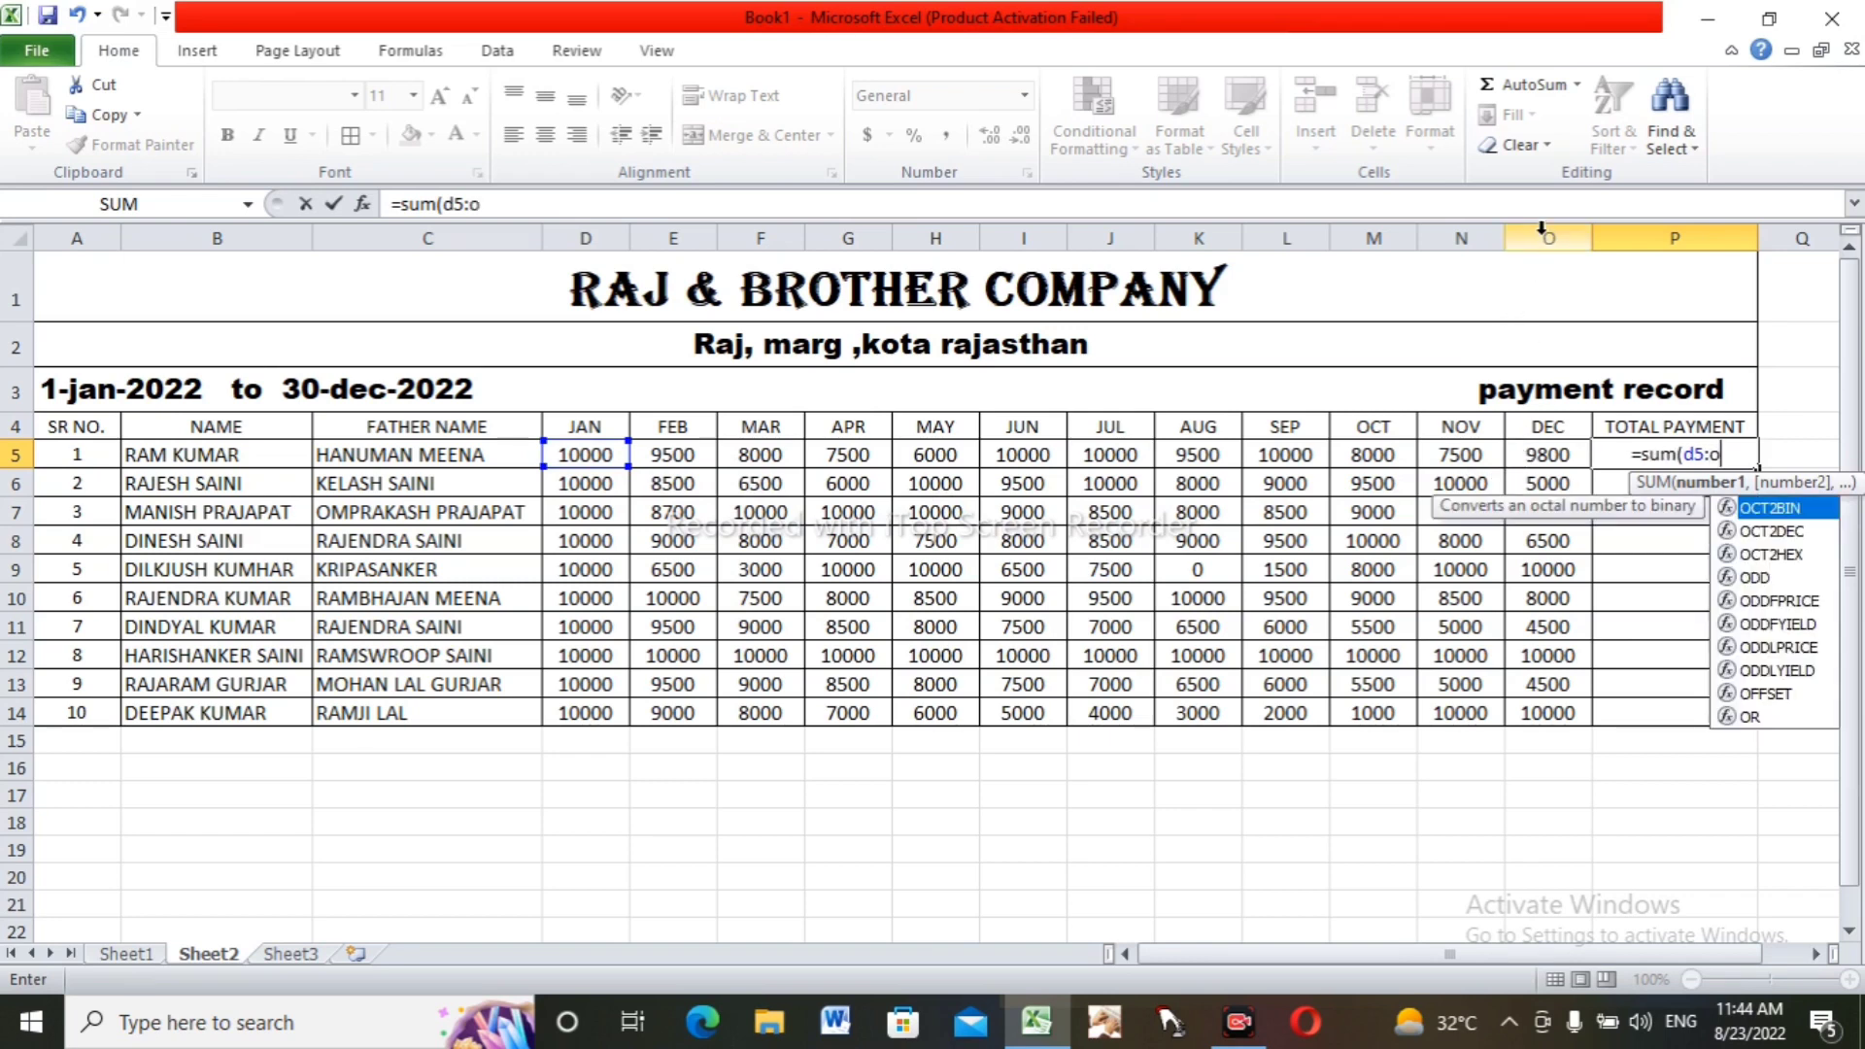
text(5)
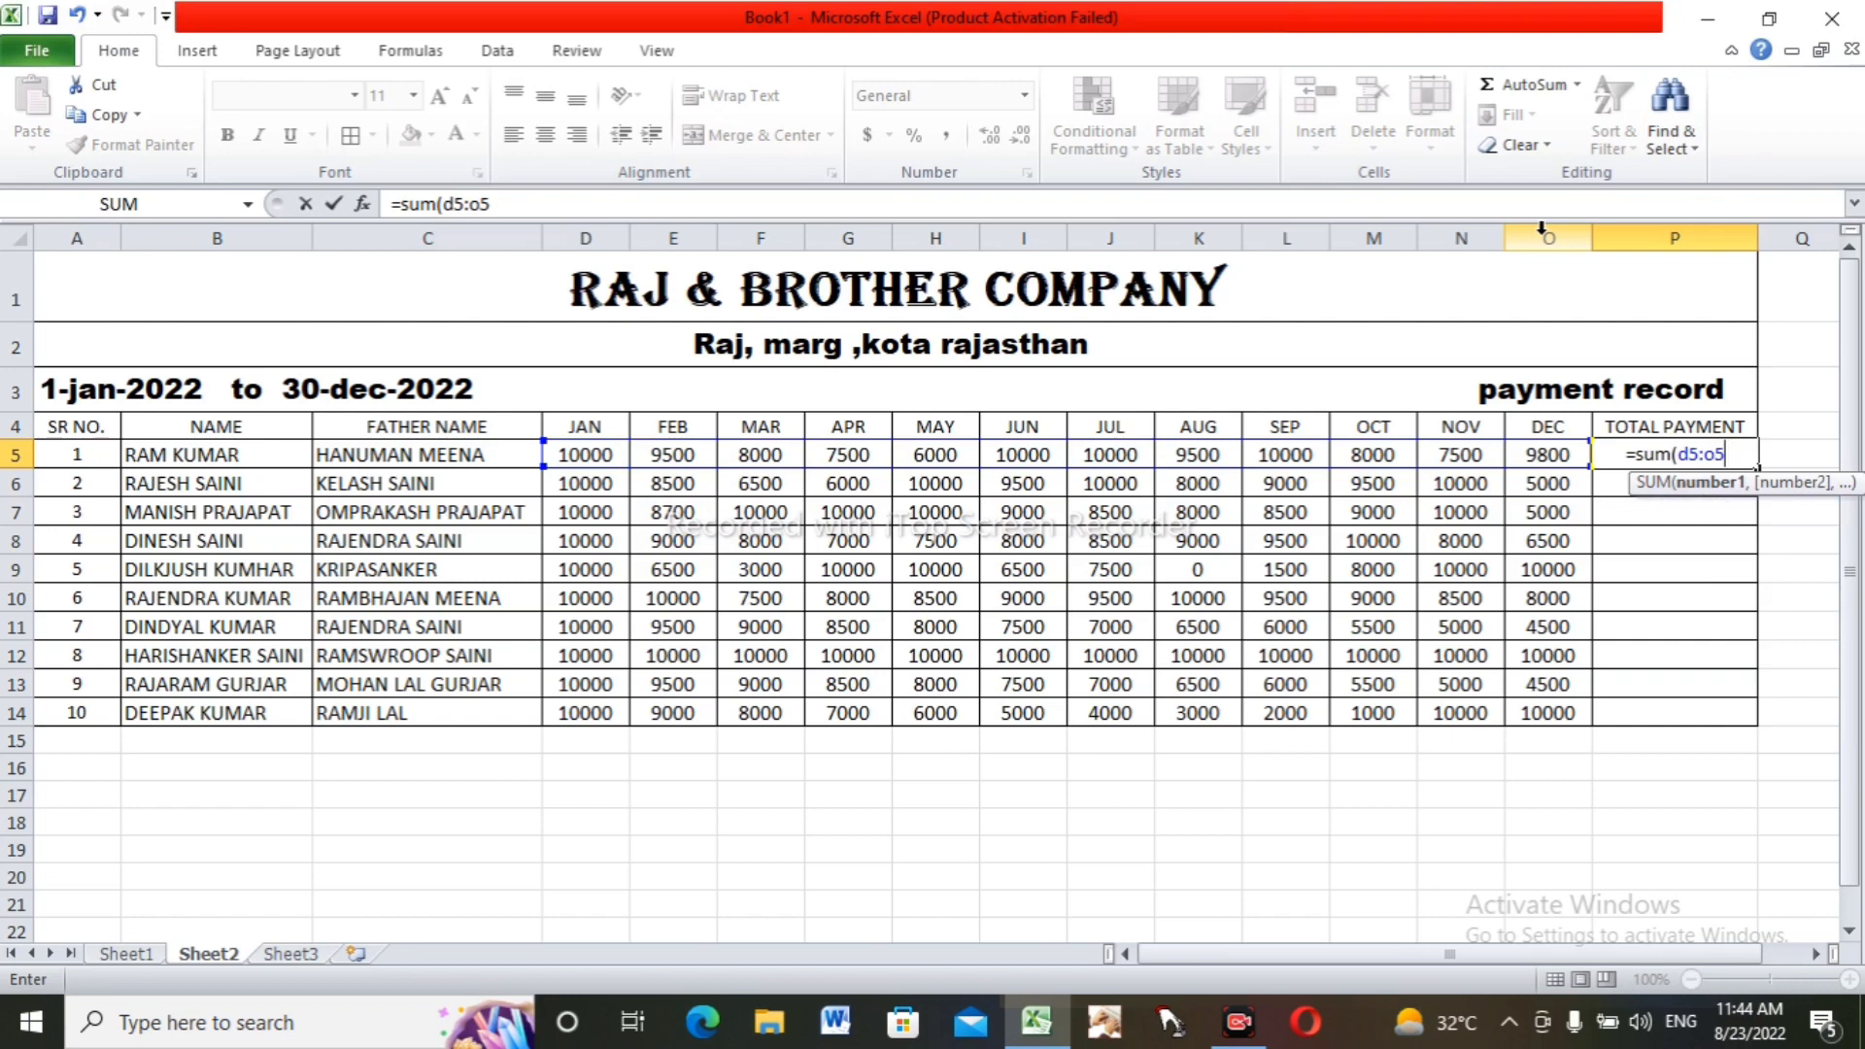
key(Return)
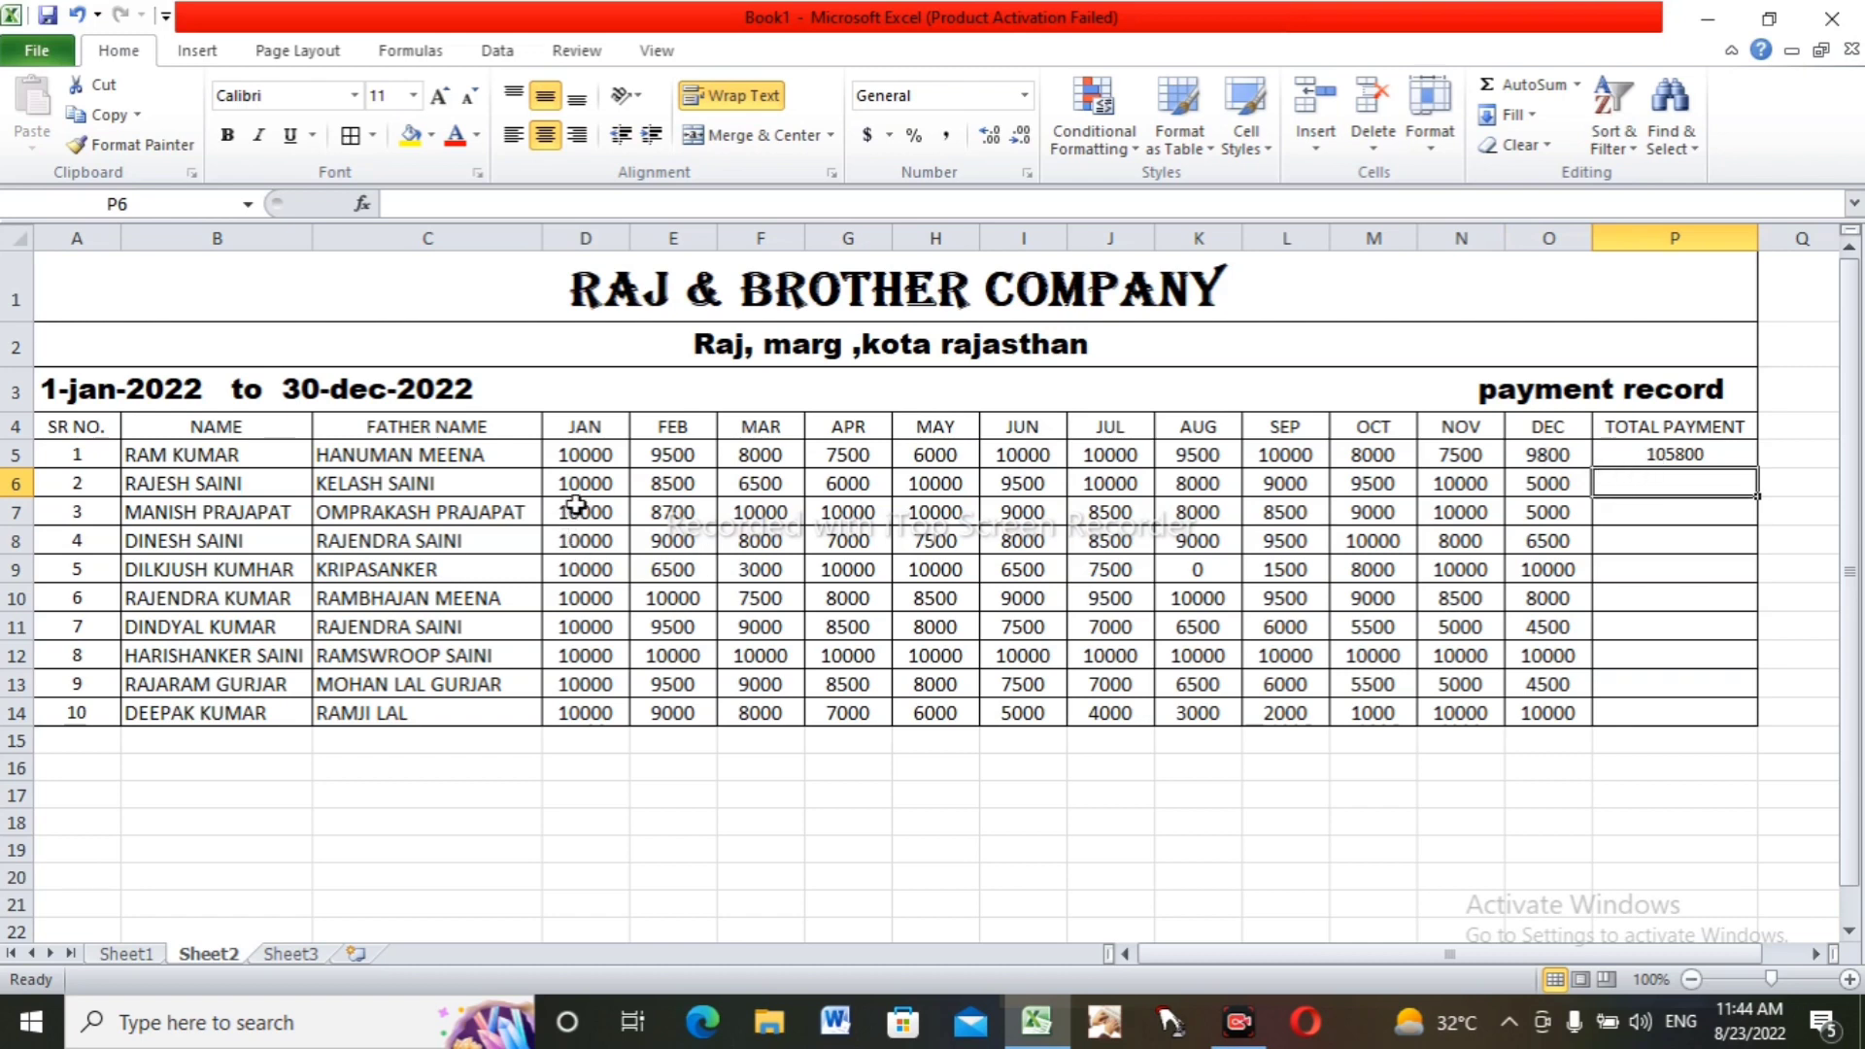
- Total row 6's JAN to DEC amounts with AutoSum, and delete the result from P6
drag(578, 488, 1538, 487)
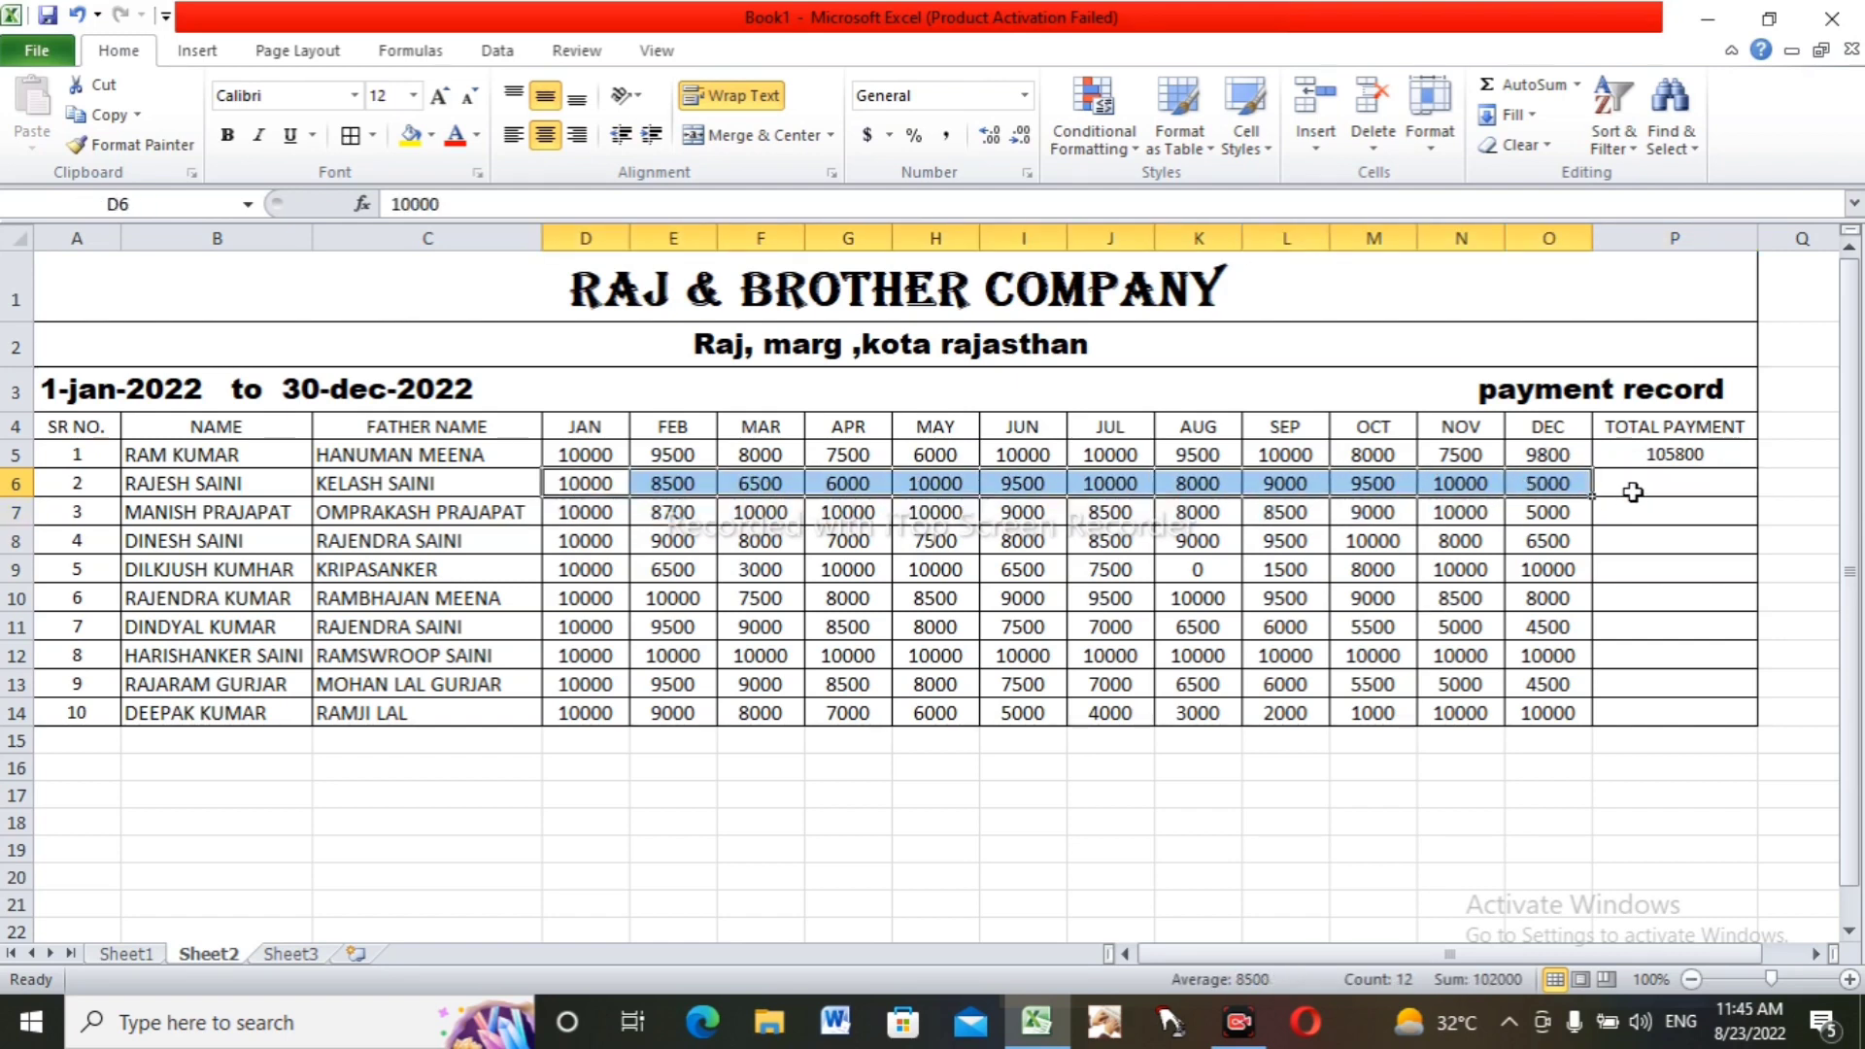
click(1575, 86)
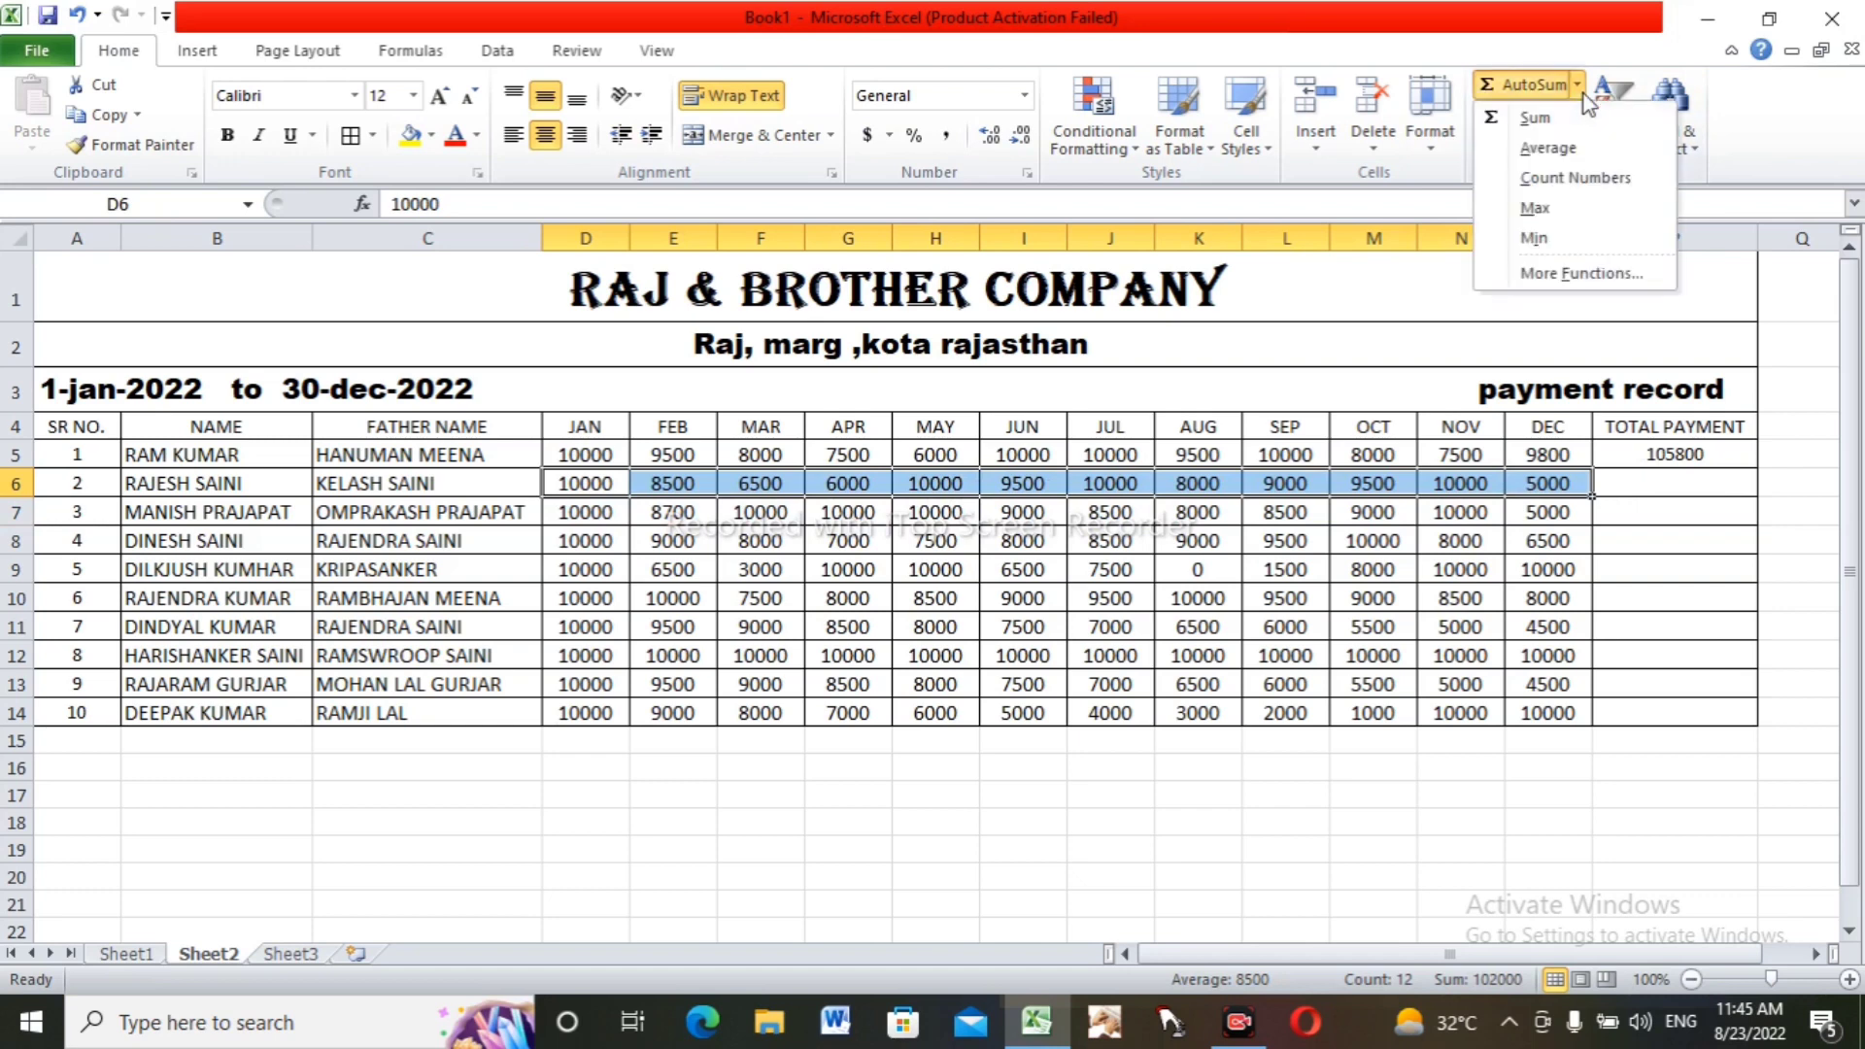
click(1584, 122)
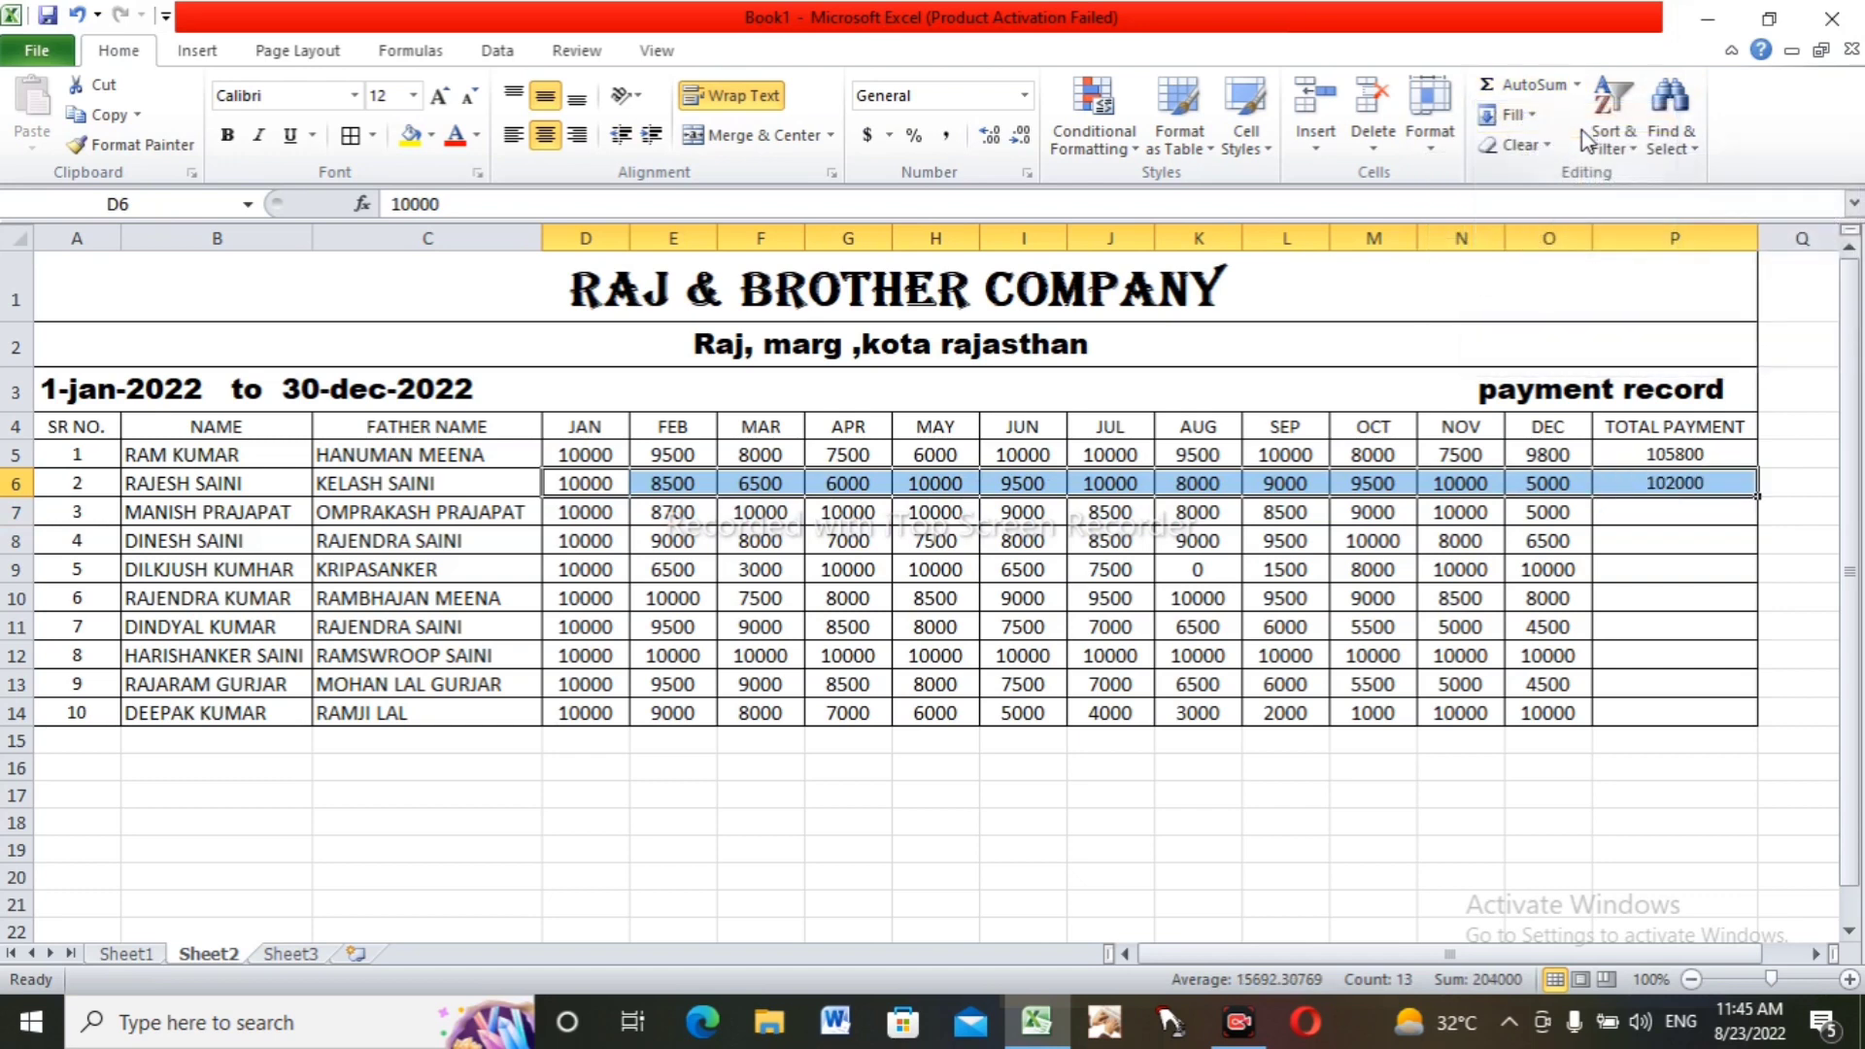
click(1651, 478)
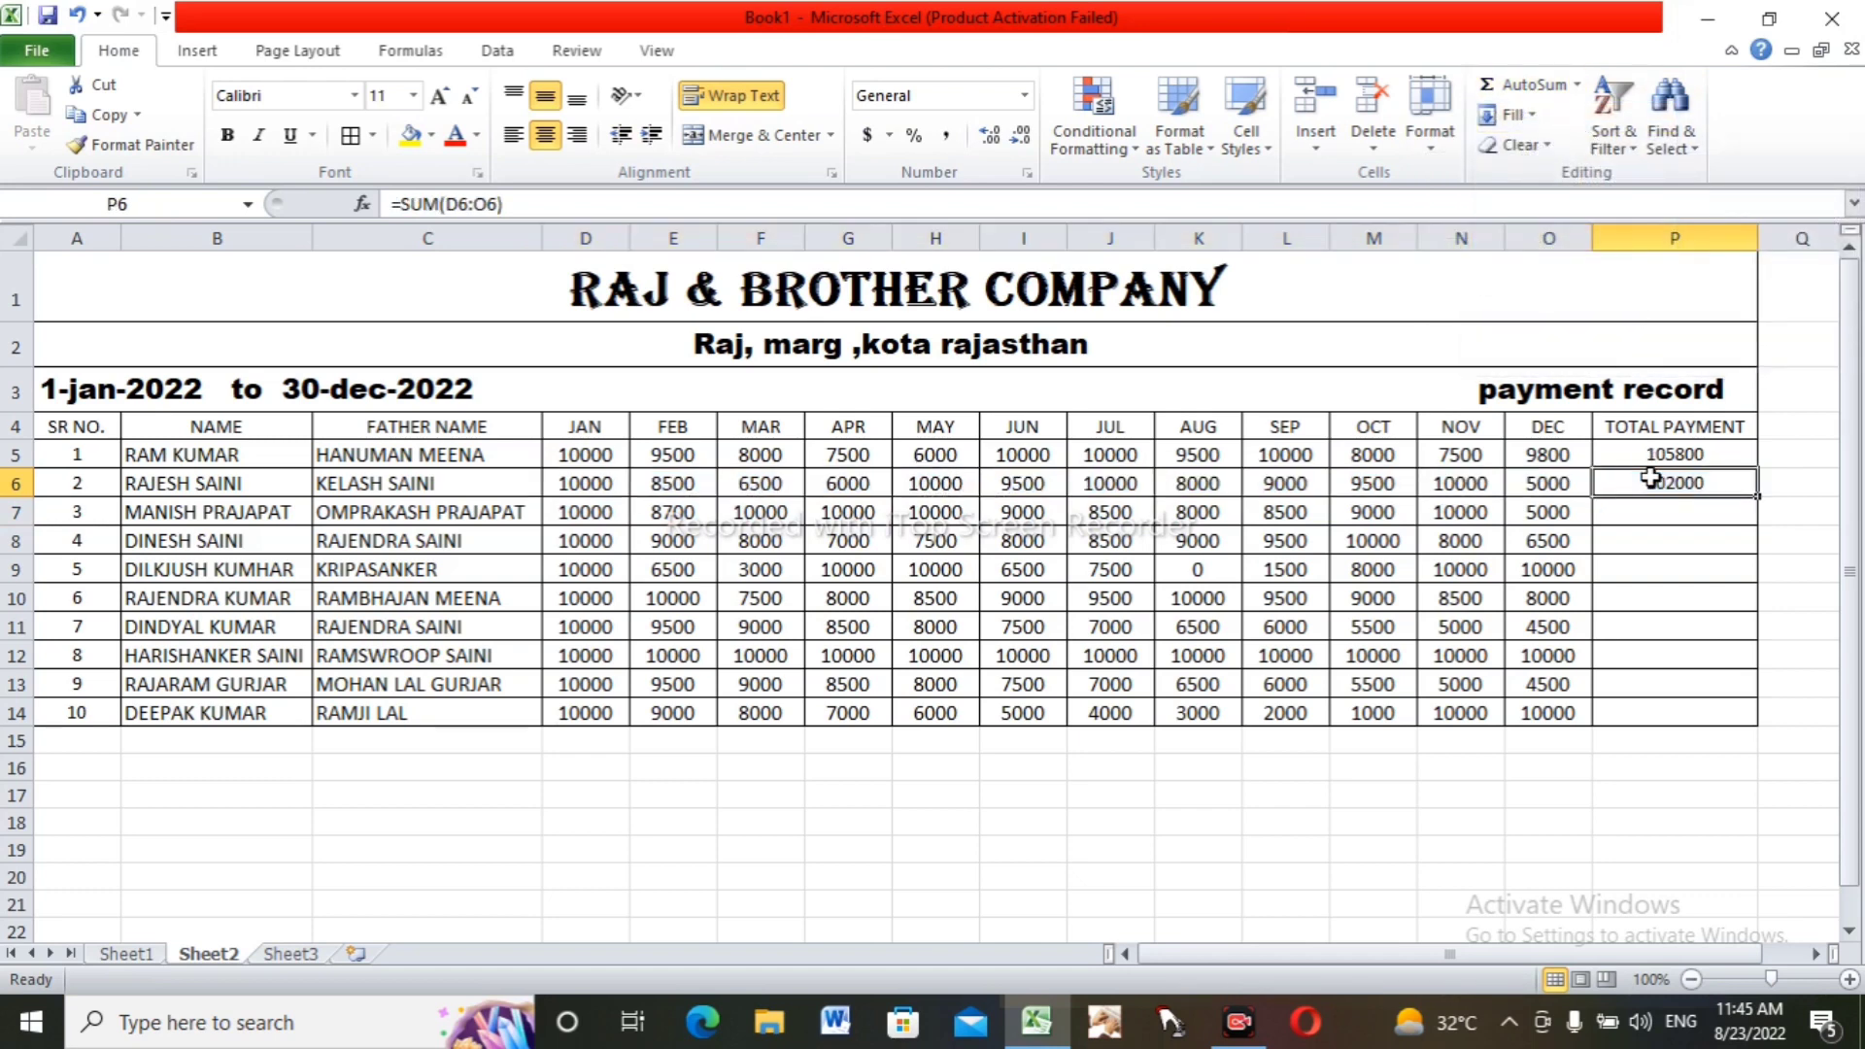
key(Delete)
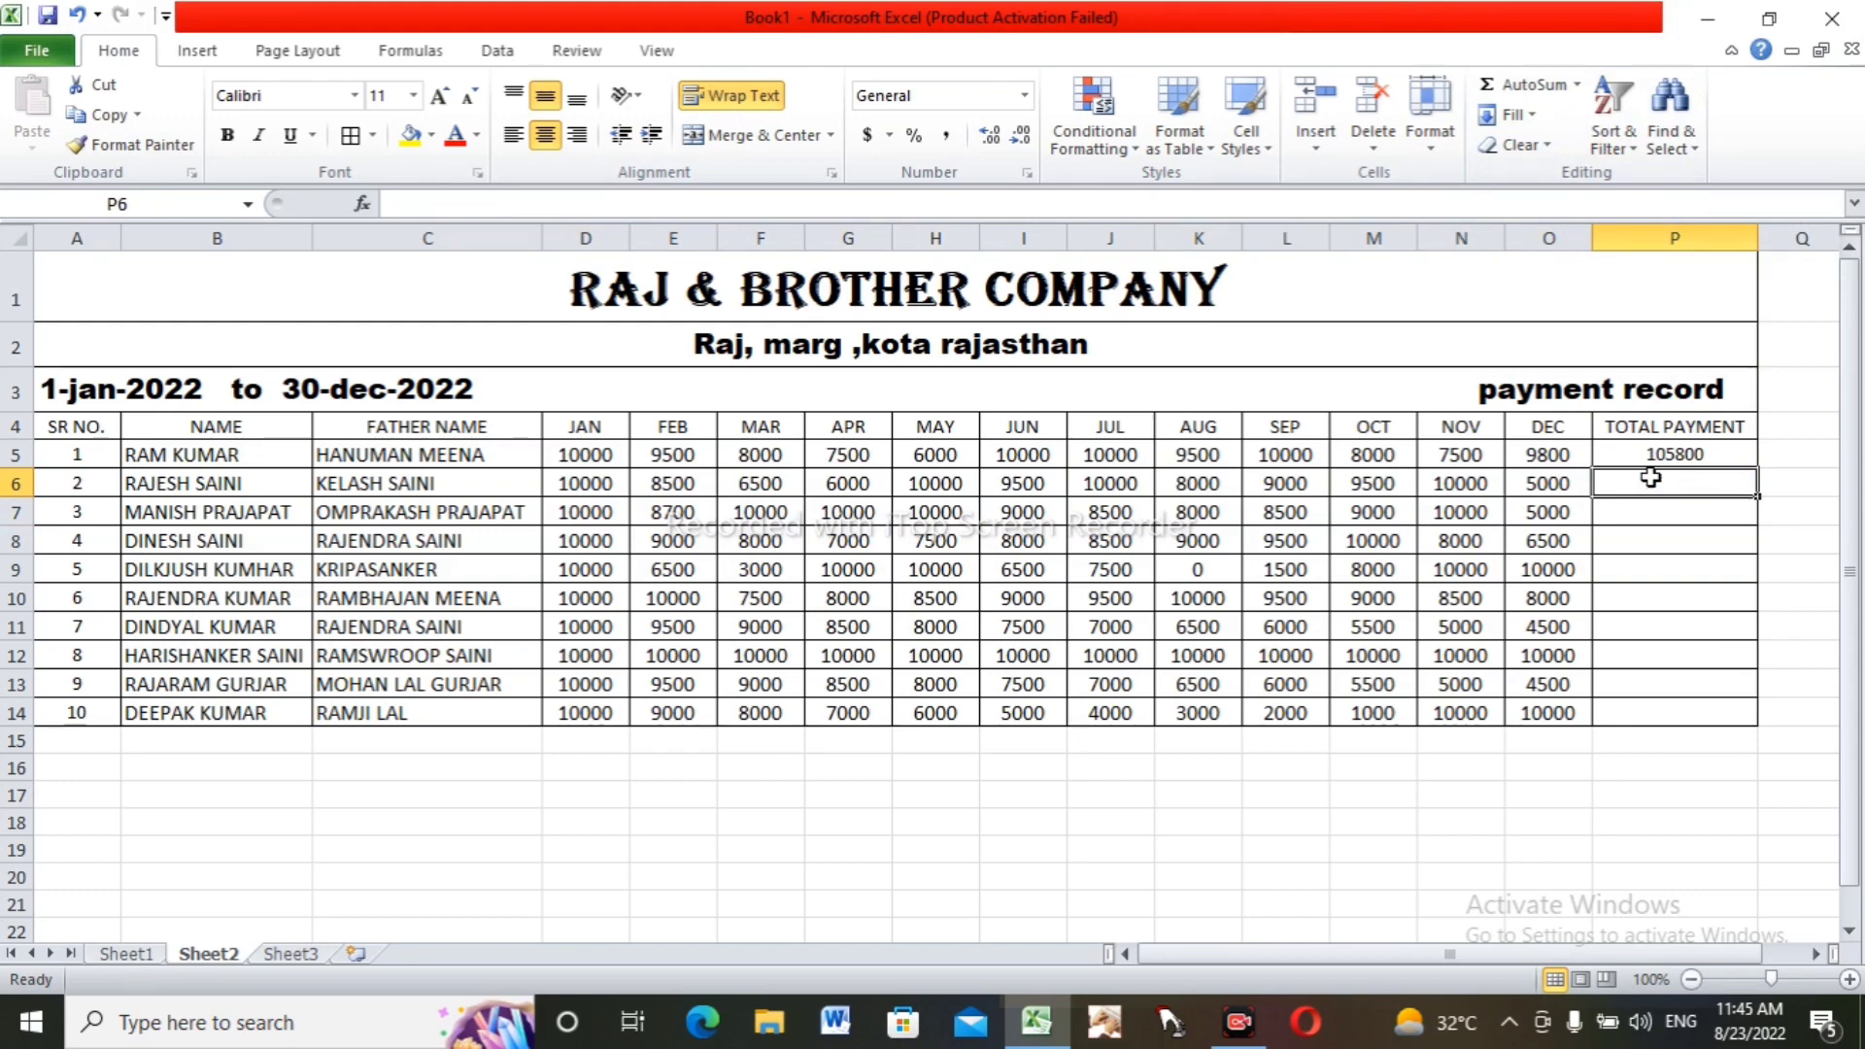
- Enter the formula =sum(d6:o6) in P6 to total the second row's JAN to DEC payments
text(=sum)
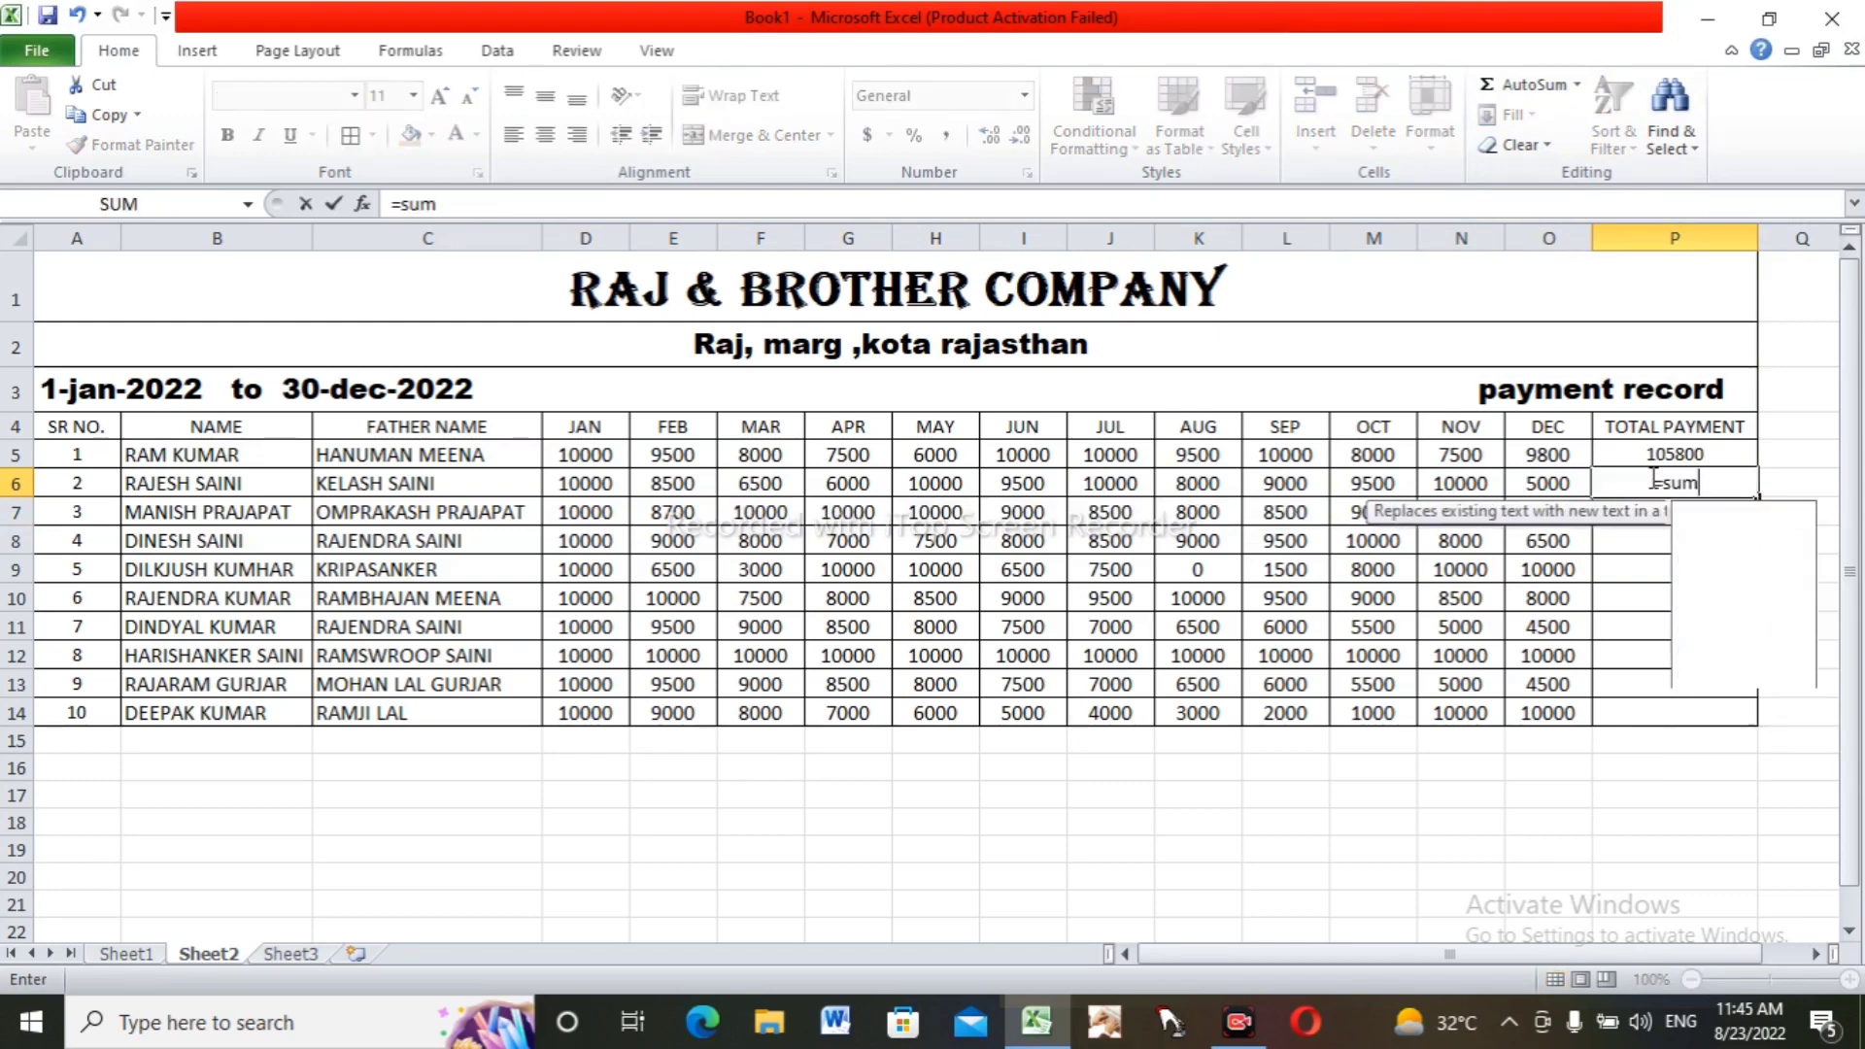
text(()
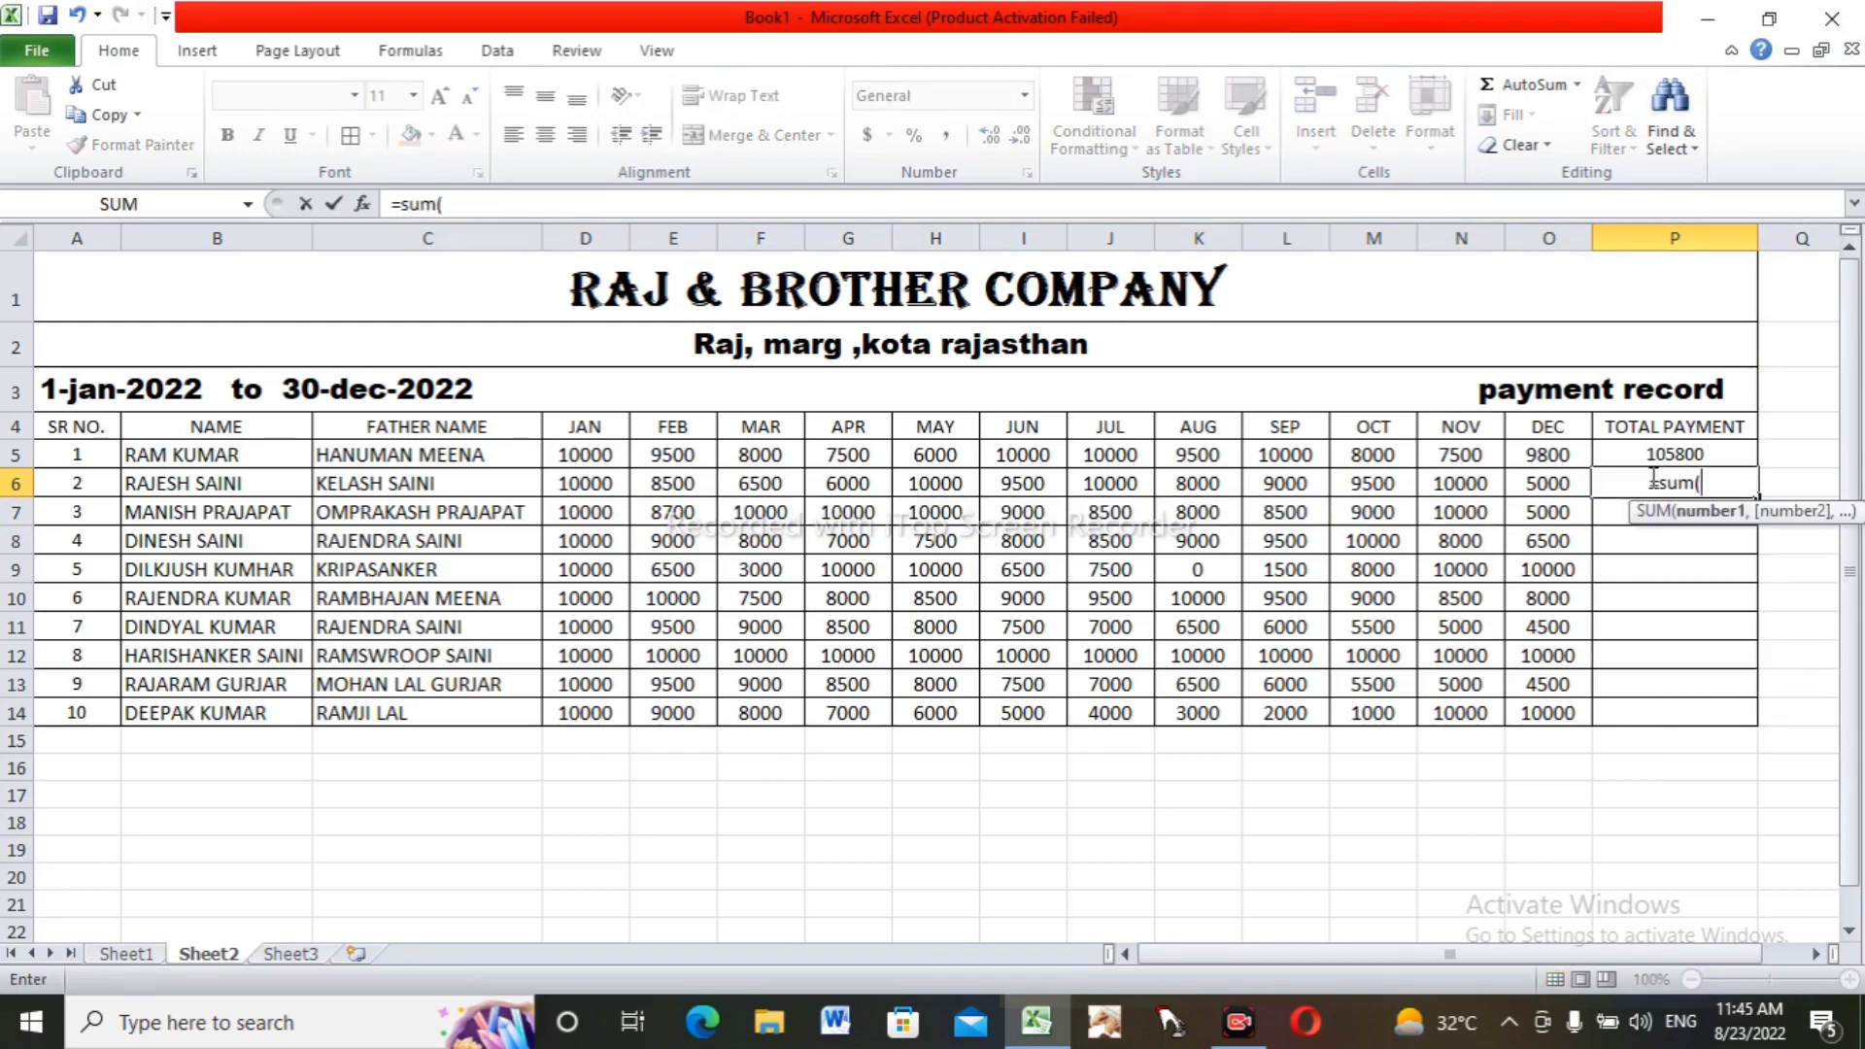
text(d)
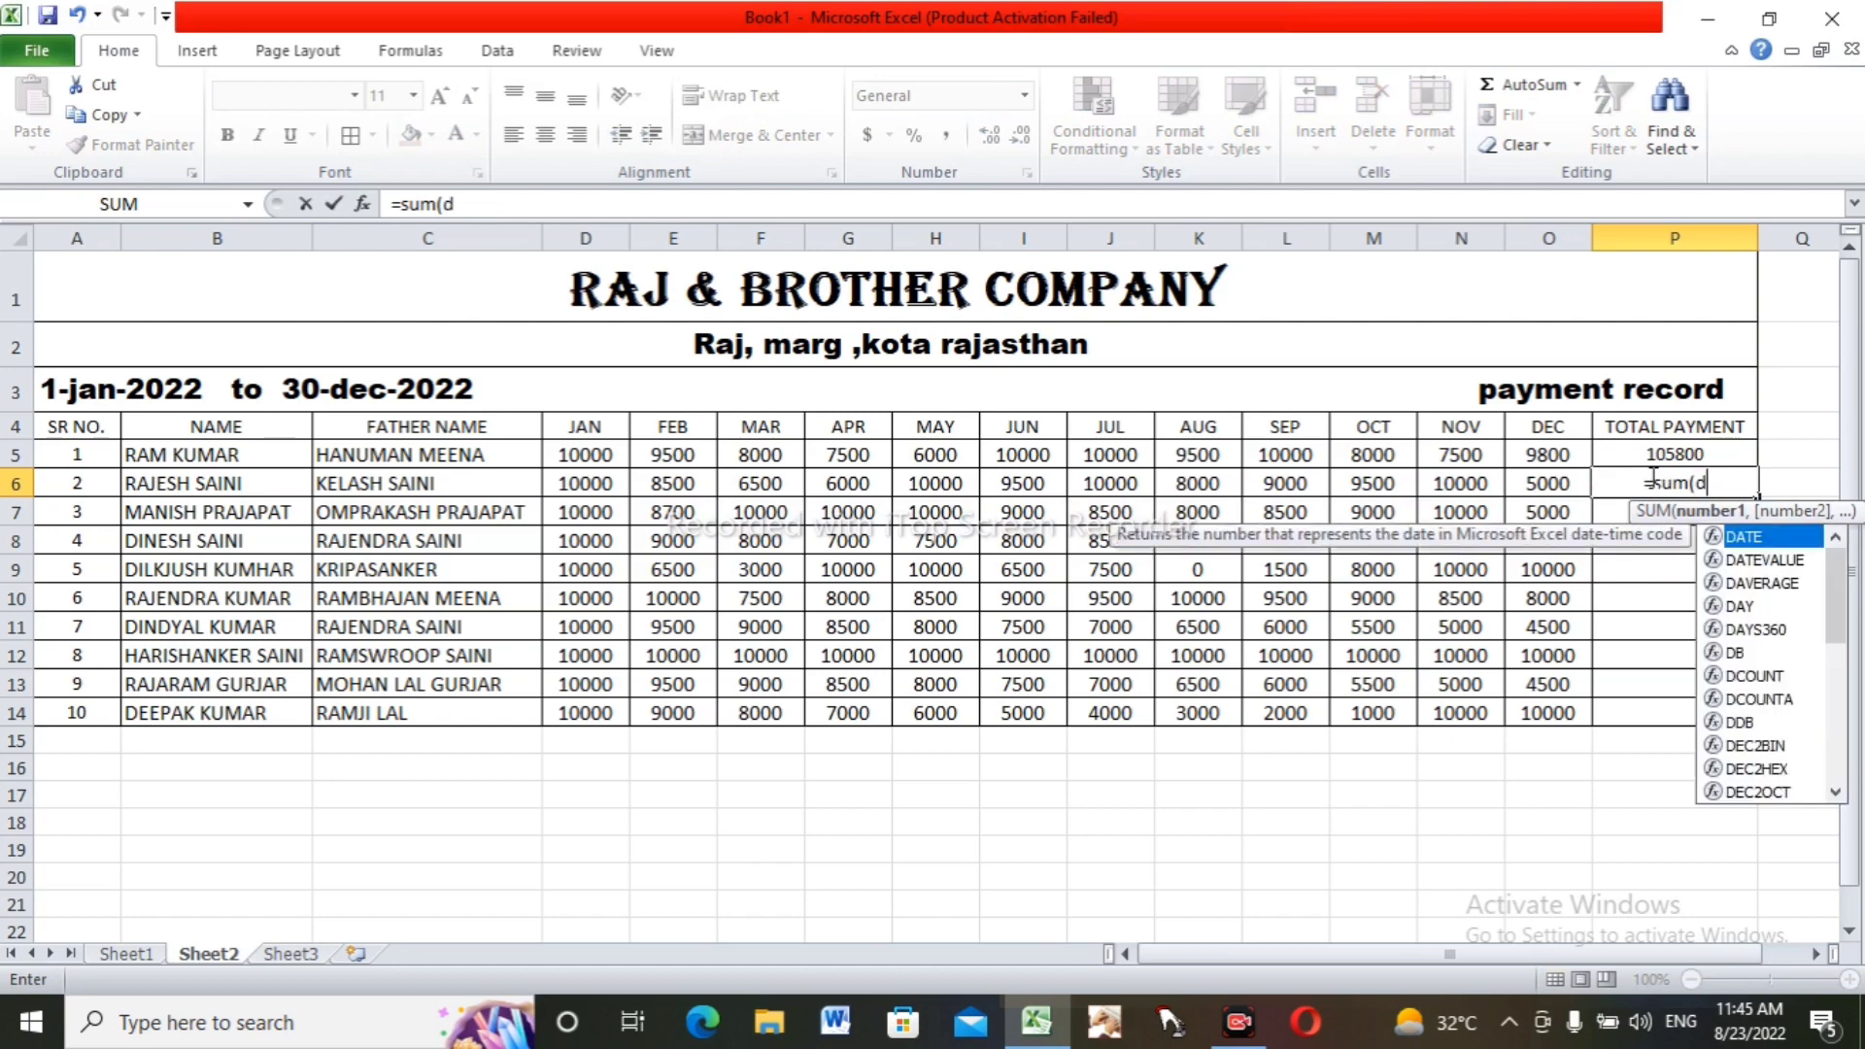
text(6)
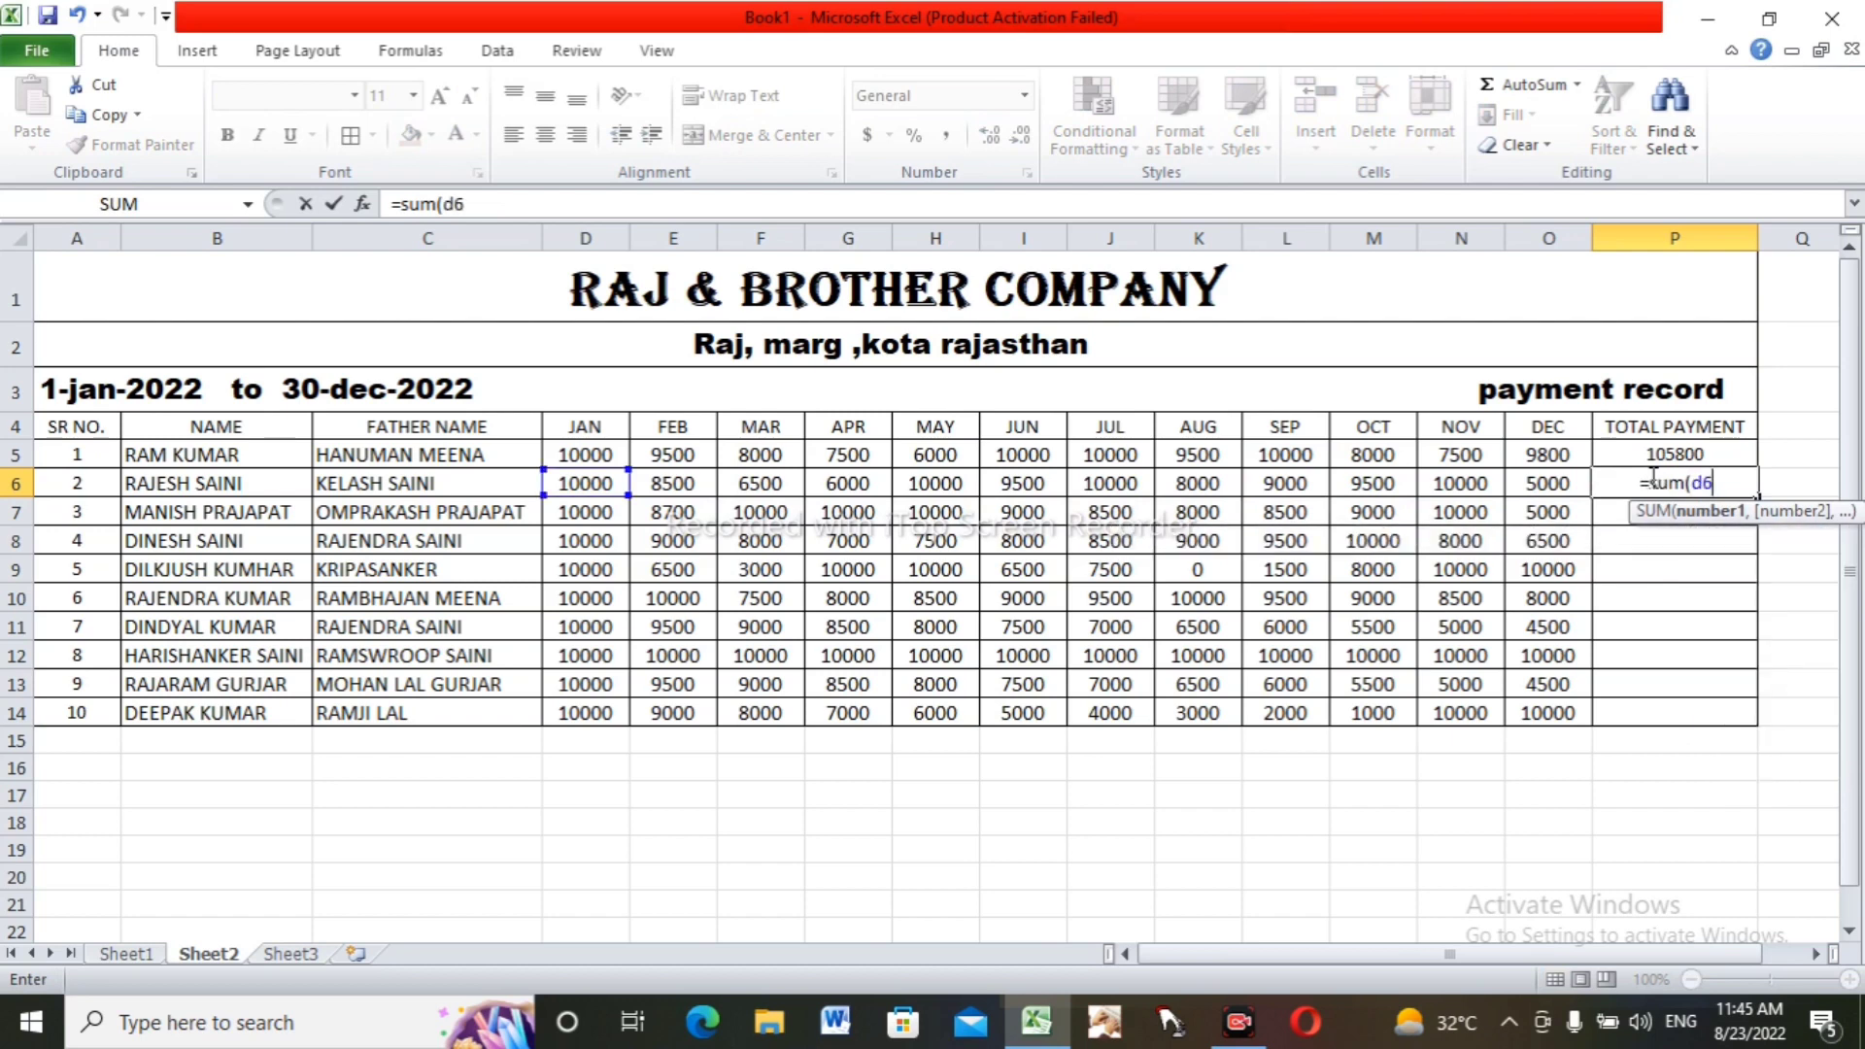
text(:o6)
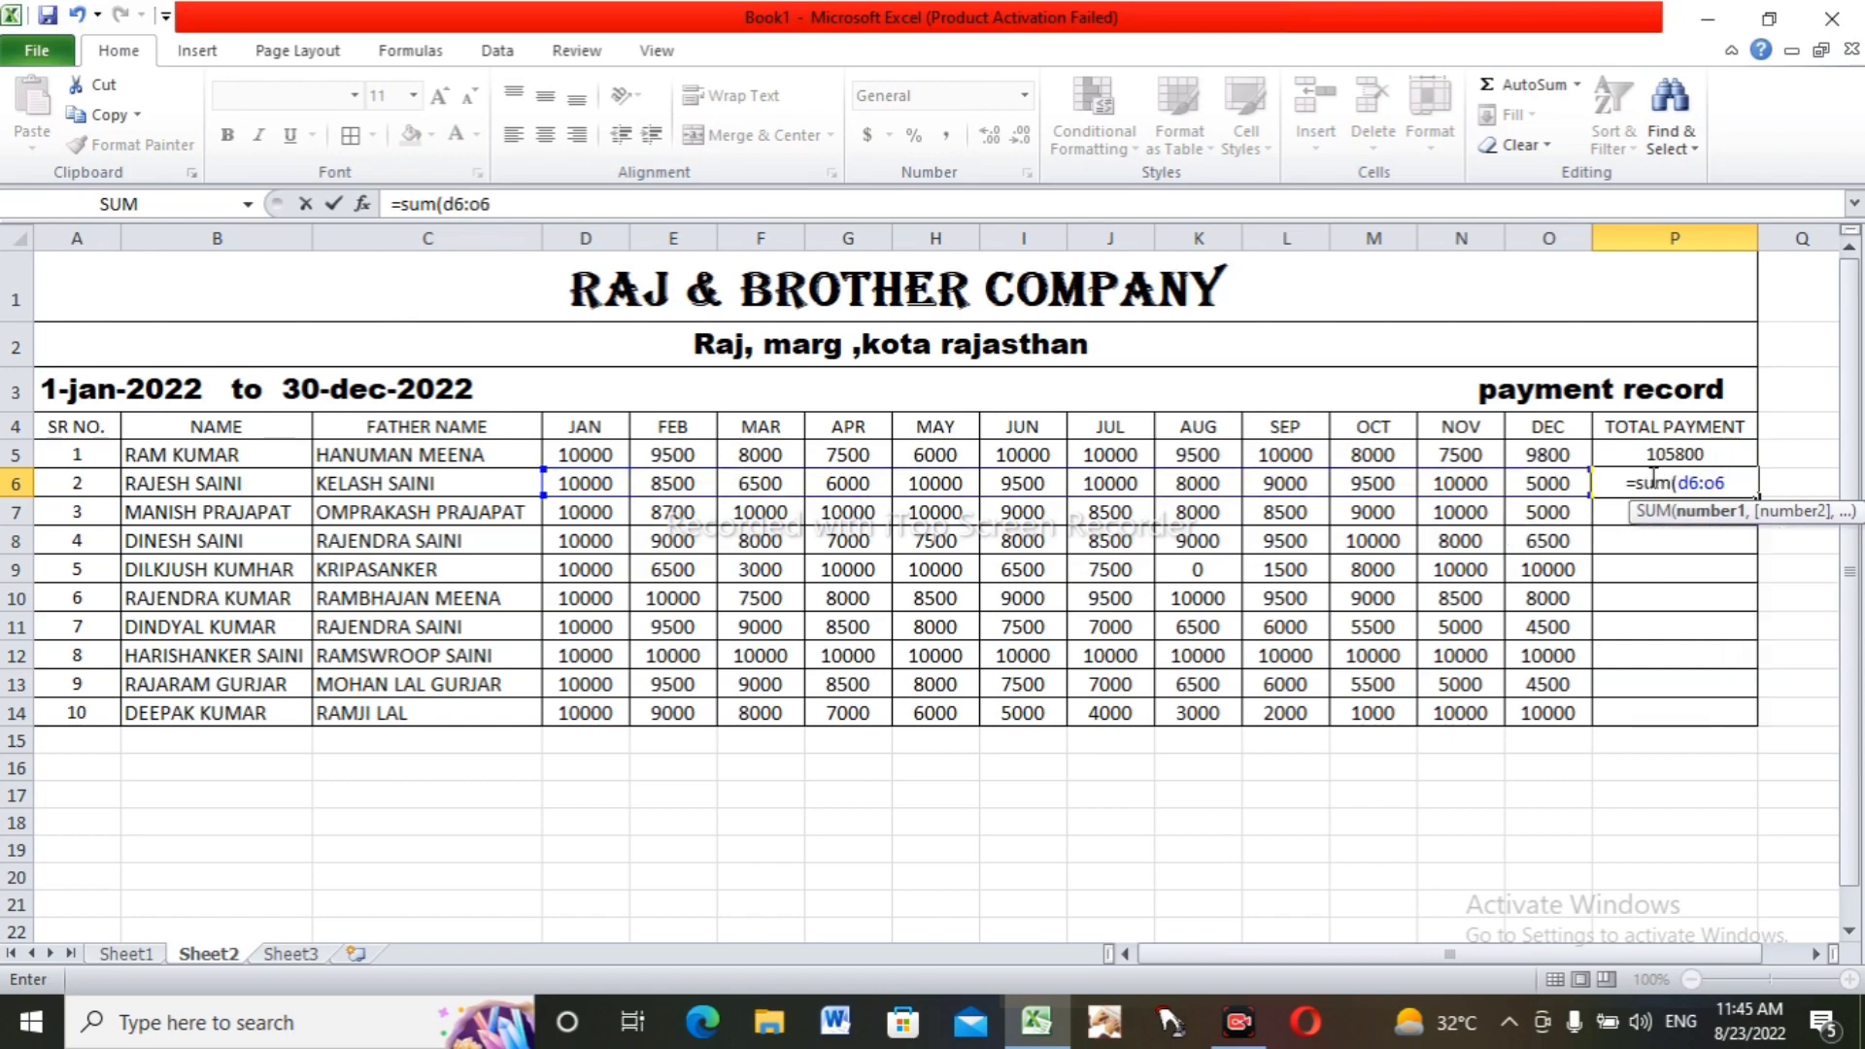
text())
key(Return)
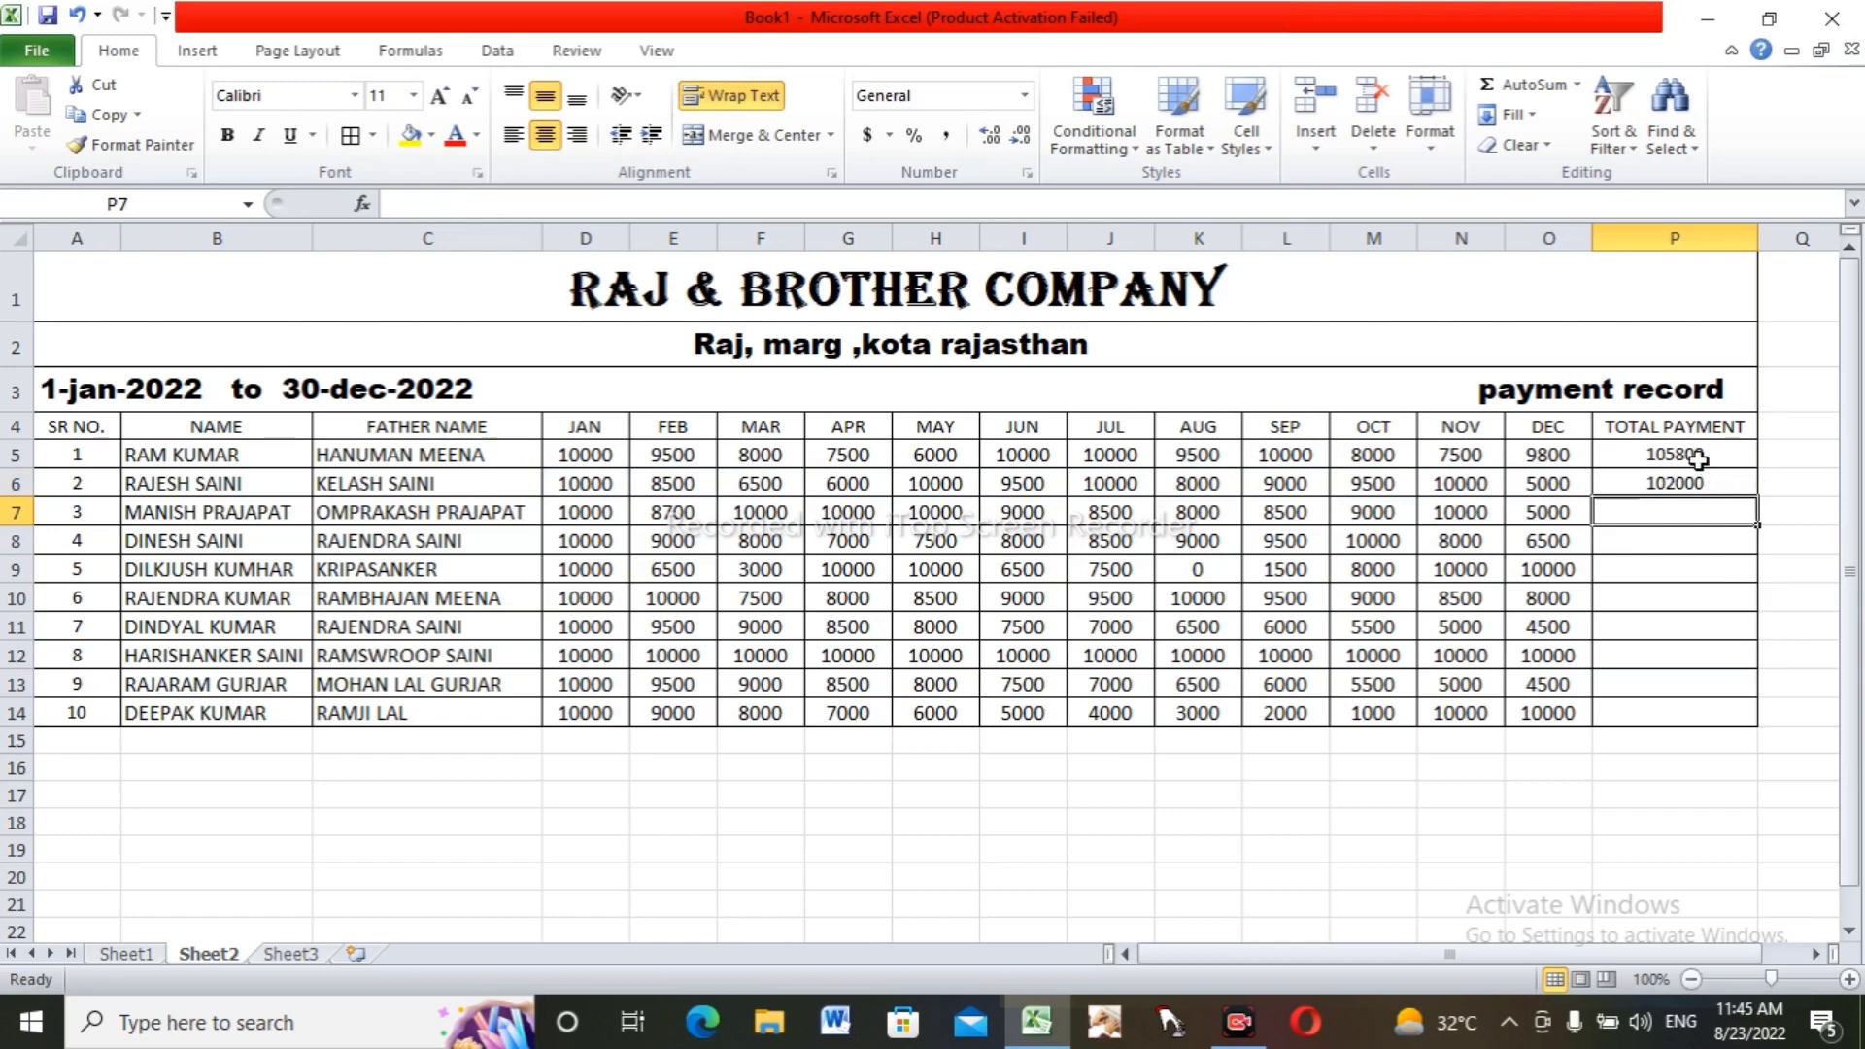
- Fill the SUM formula down the Total Payment column through P14
drag(1698, 459, 1754, 724)
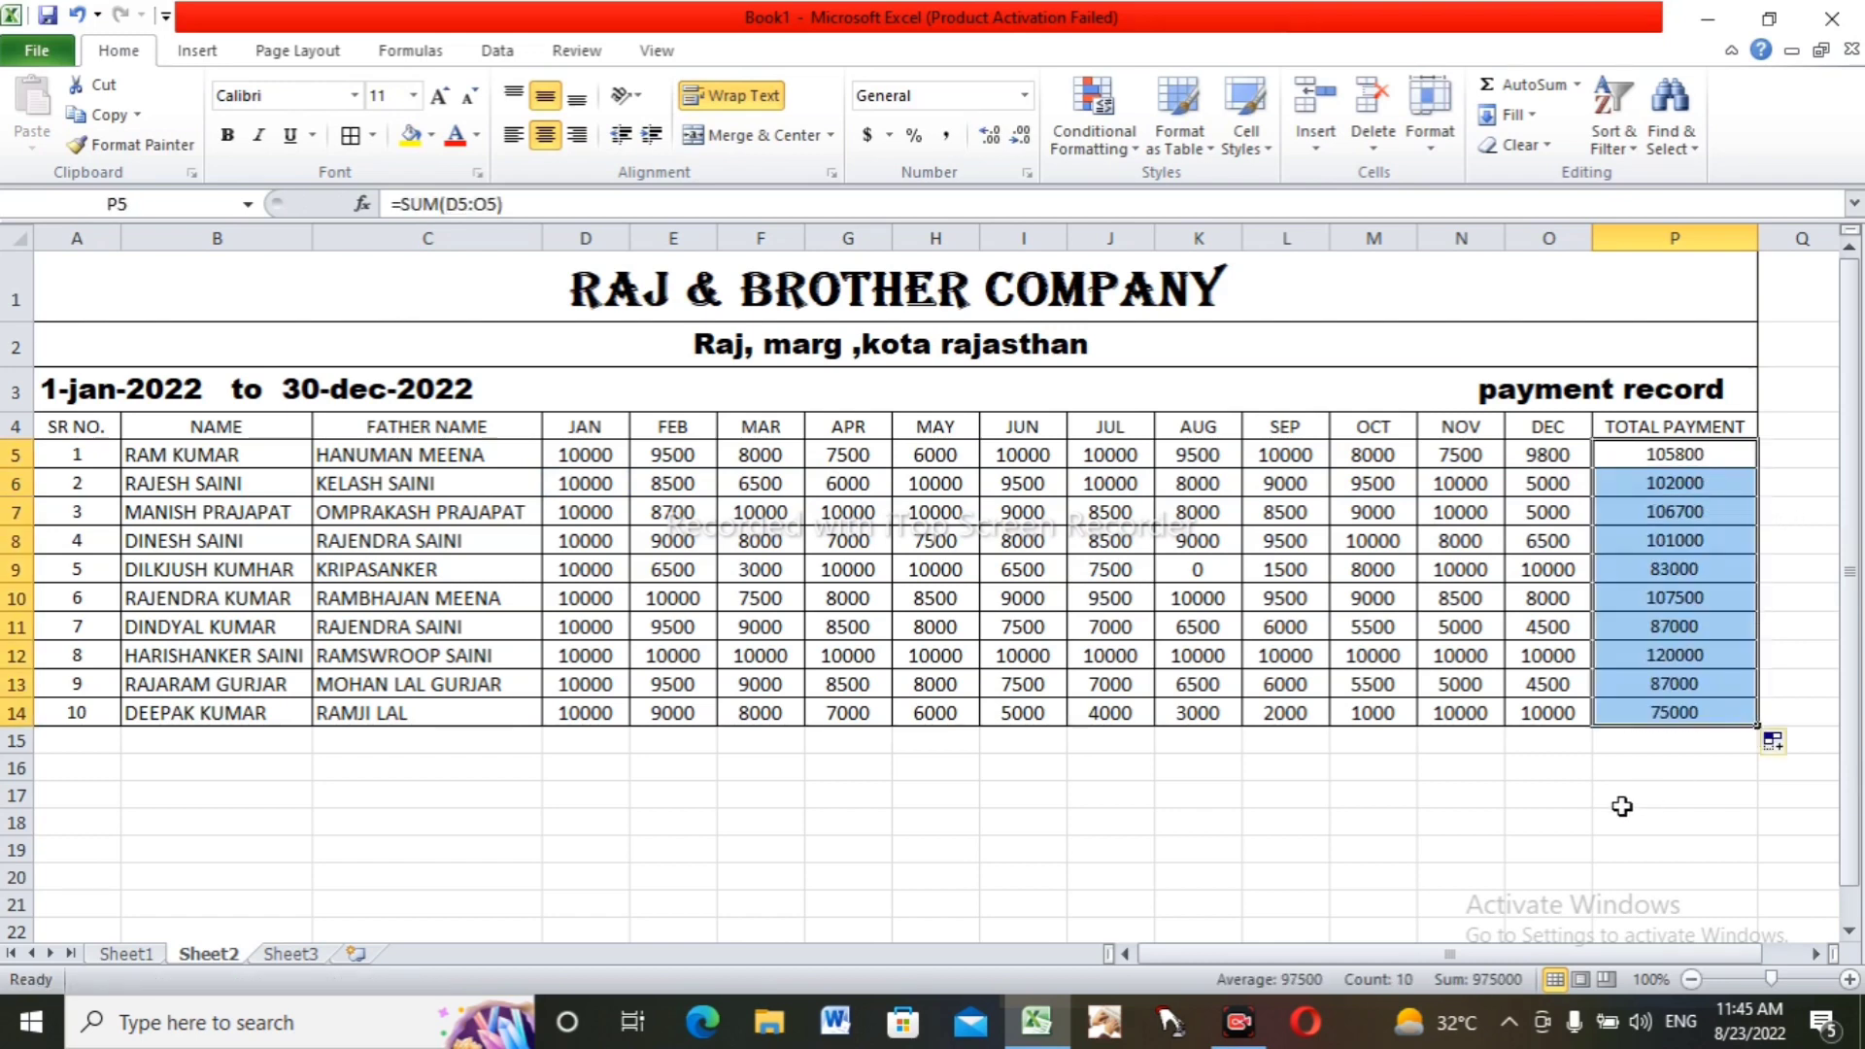
click(1462, 796)
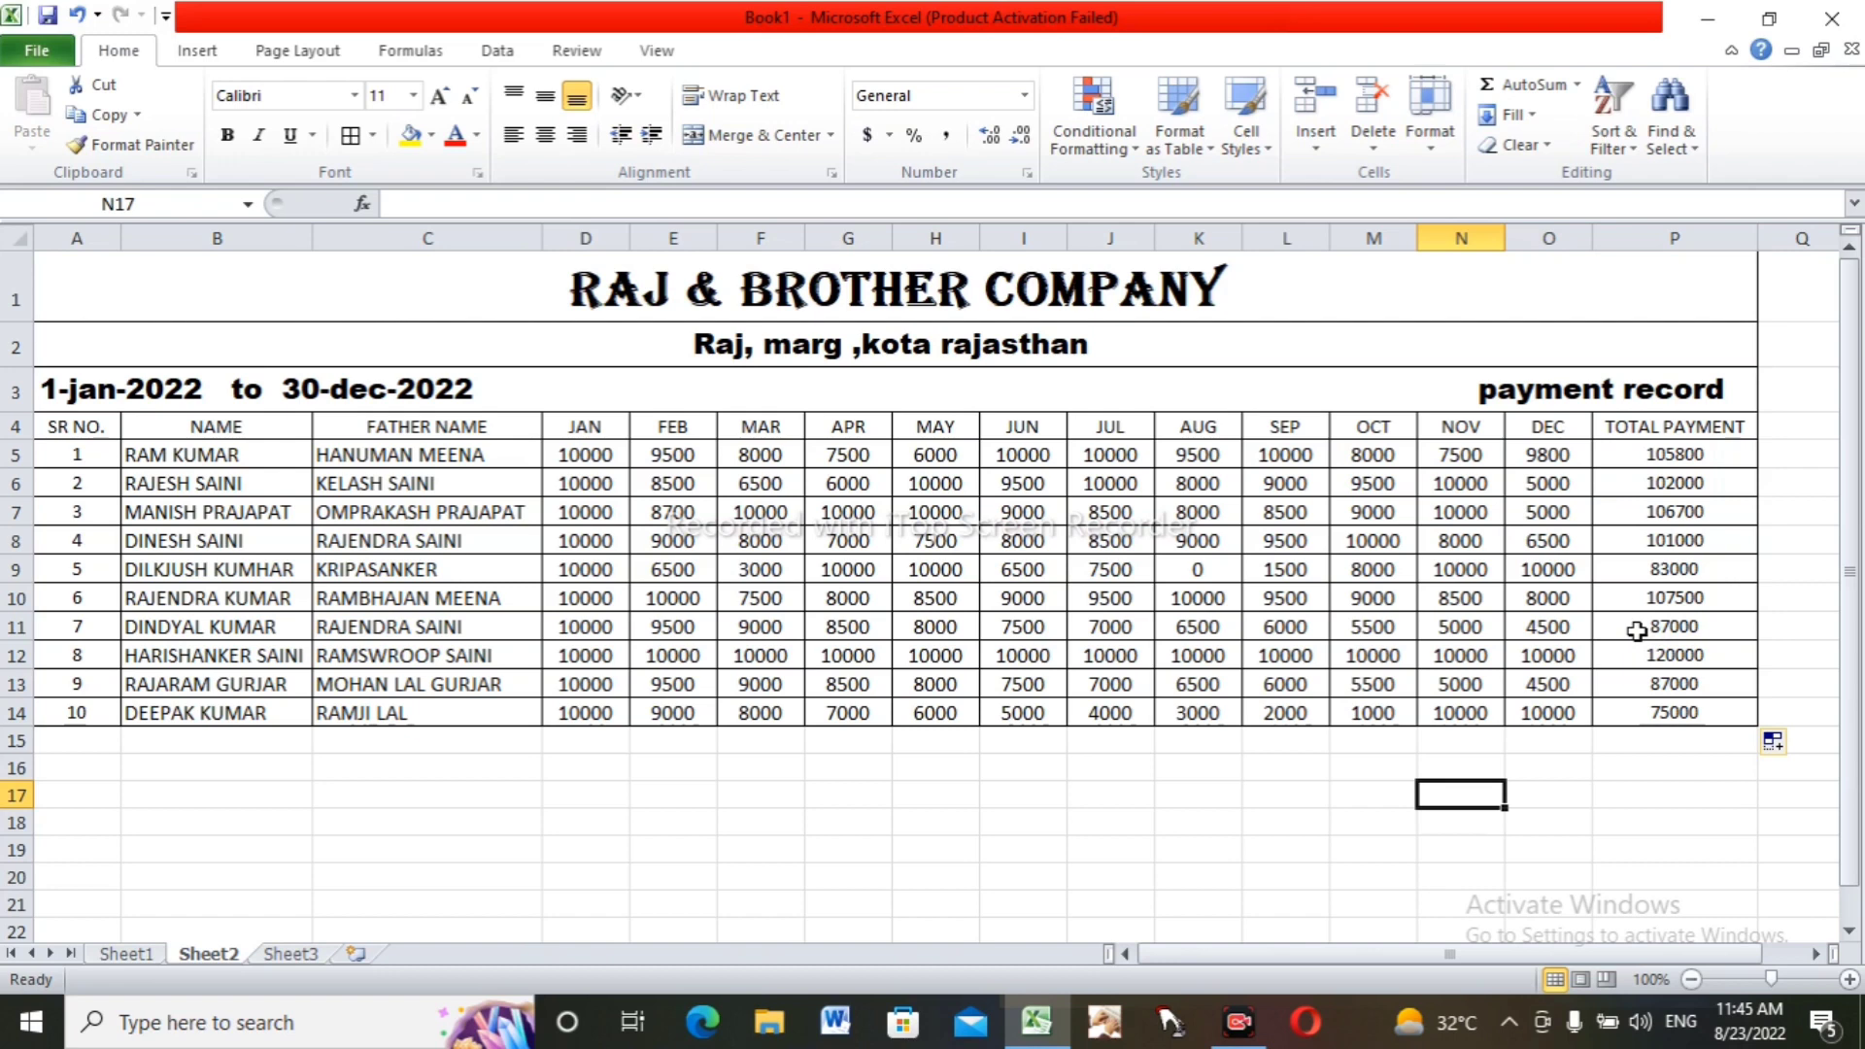
click(428, 825)
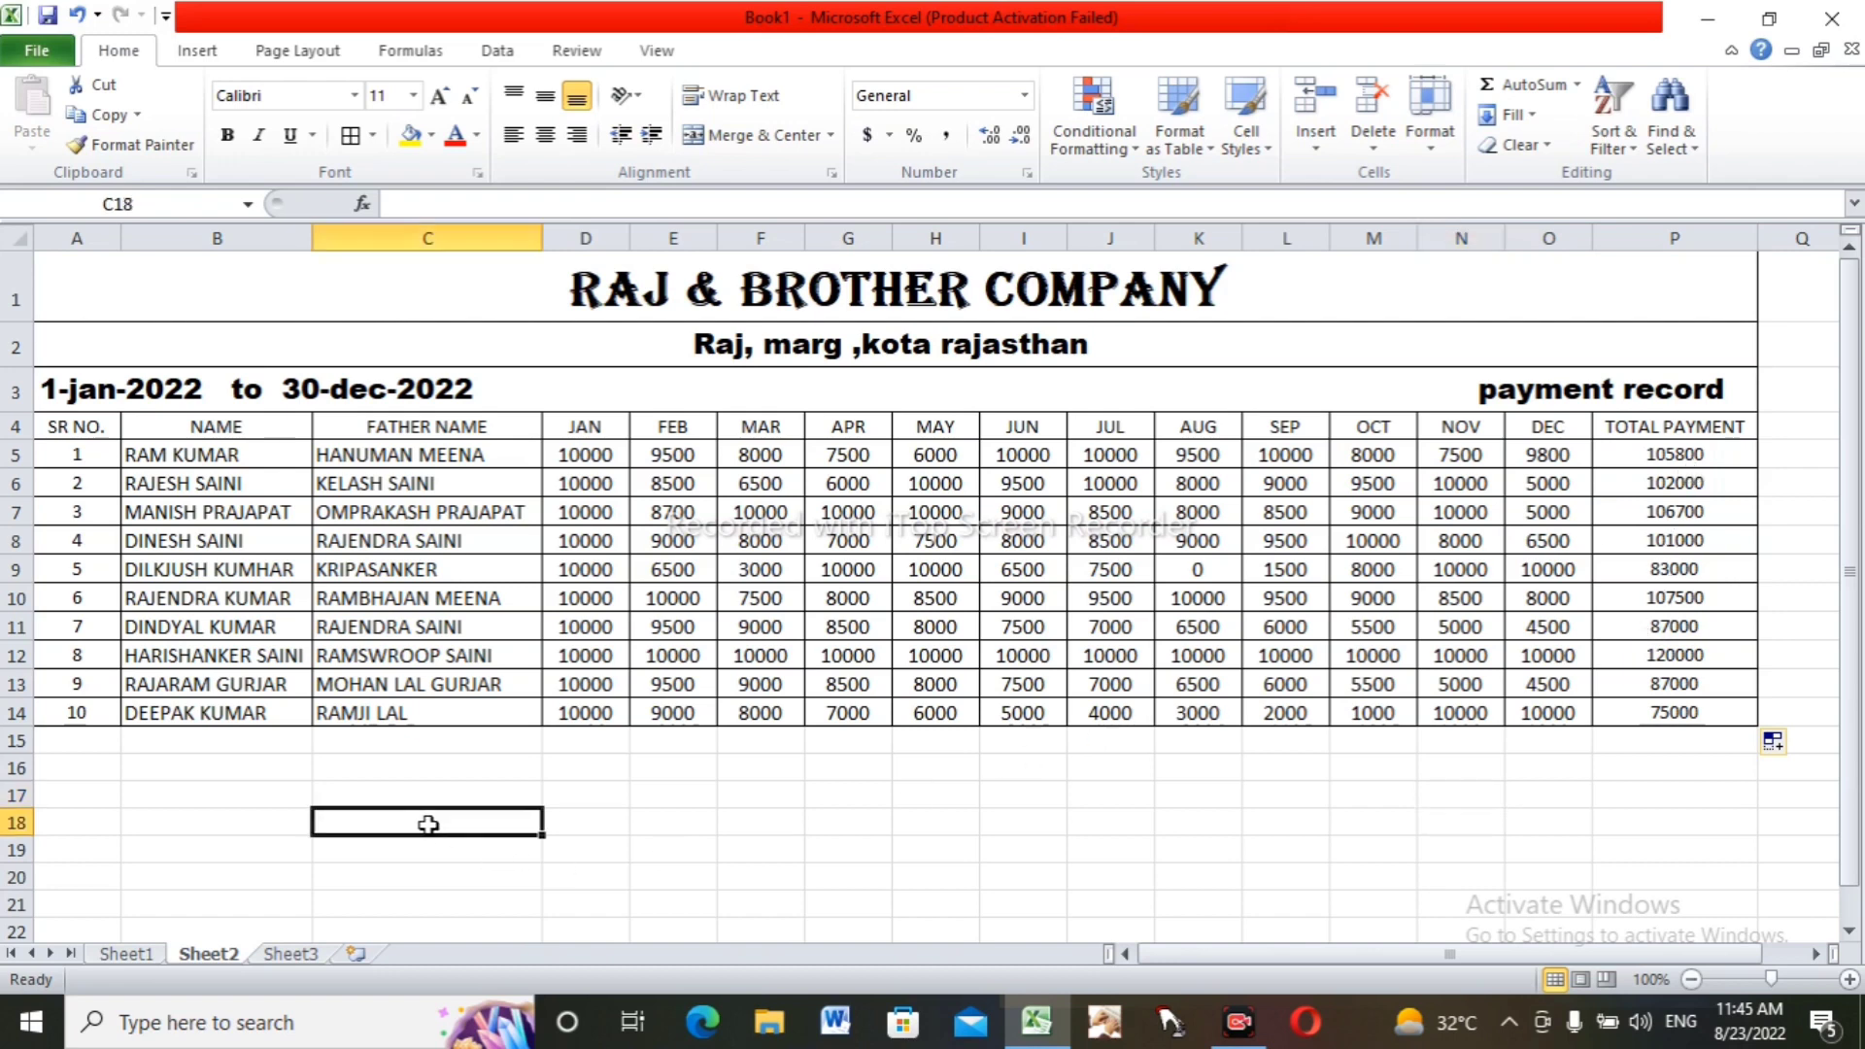
- Merge and center cells A15:C15 below the last record
drag(70, 741, 311, 772)
click(586, 876)
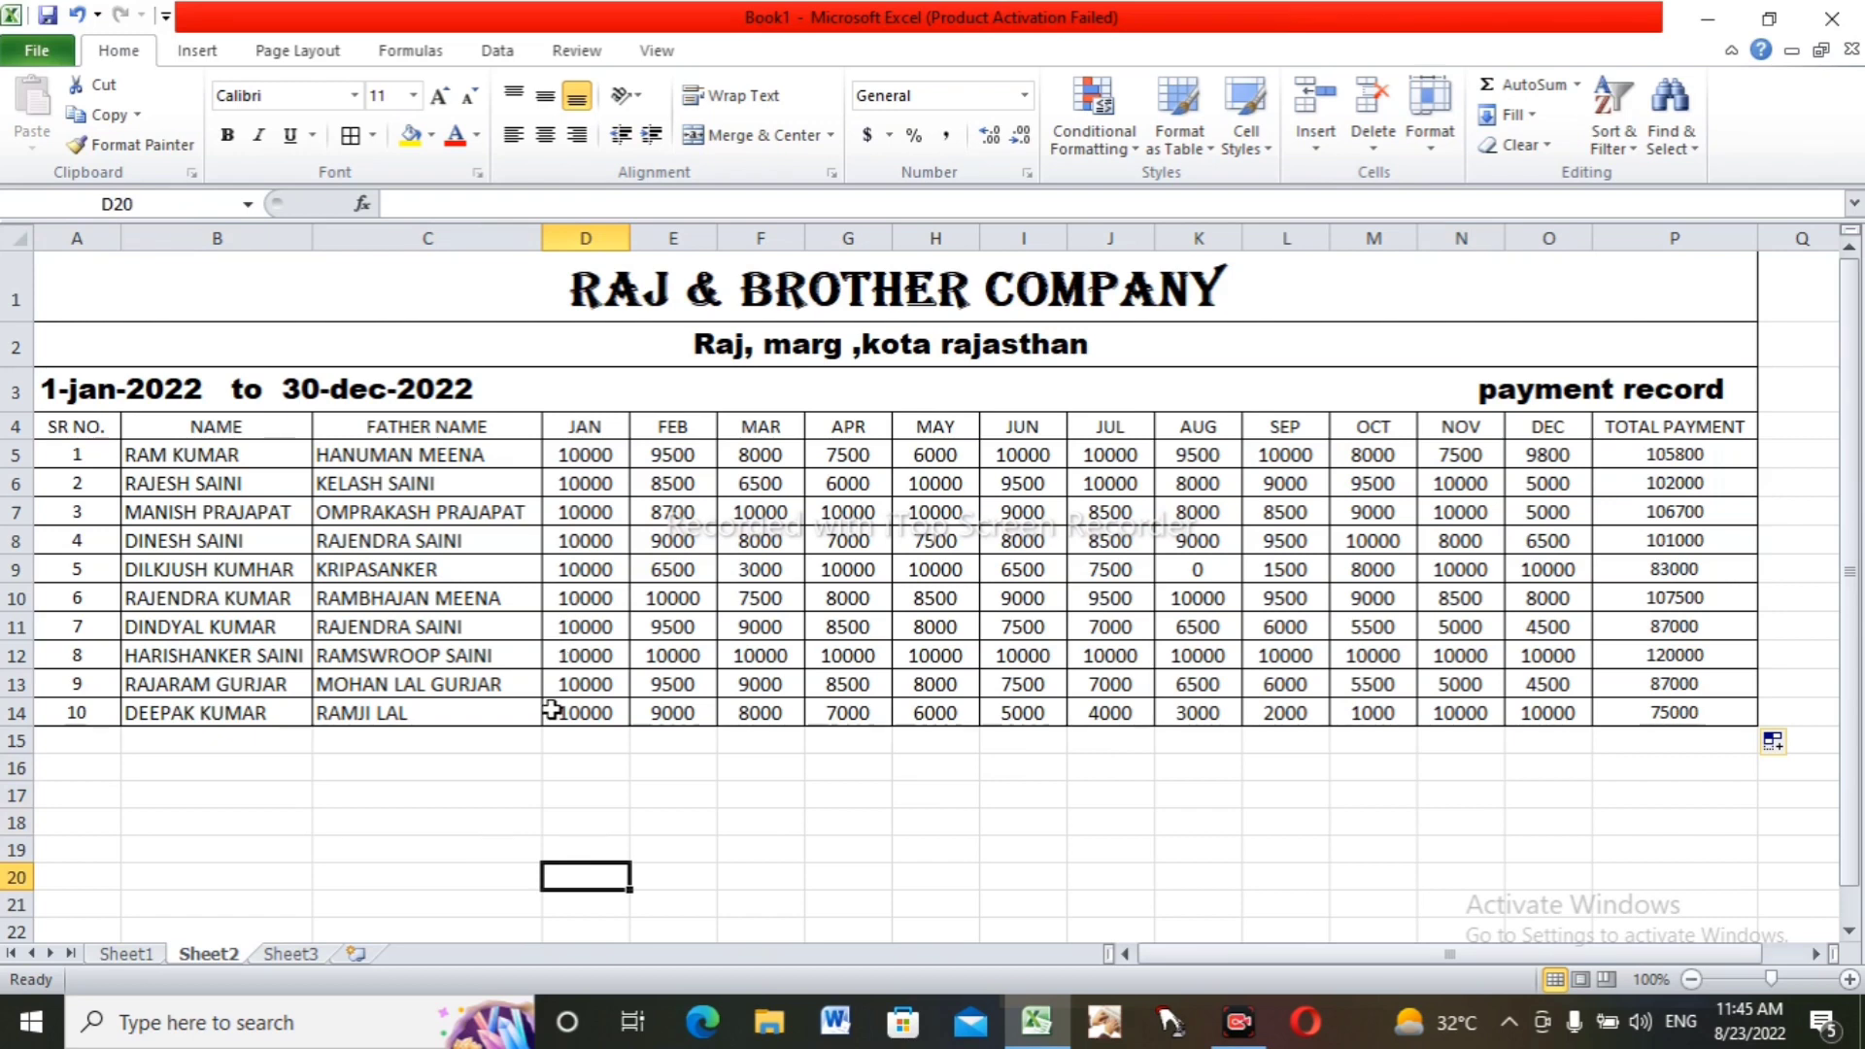
drag(83, 742, 482, 738)
click(748, 135)
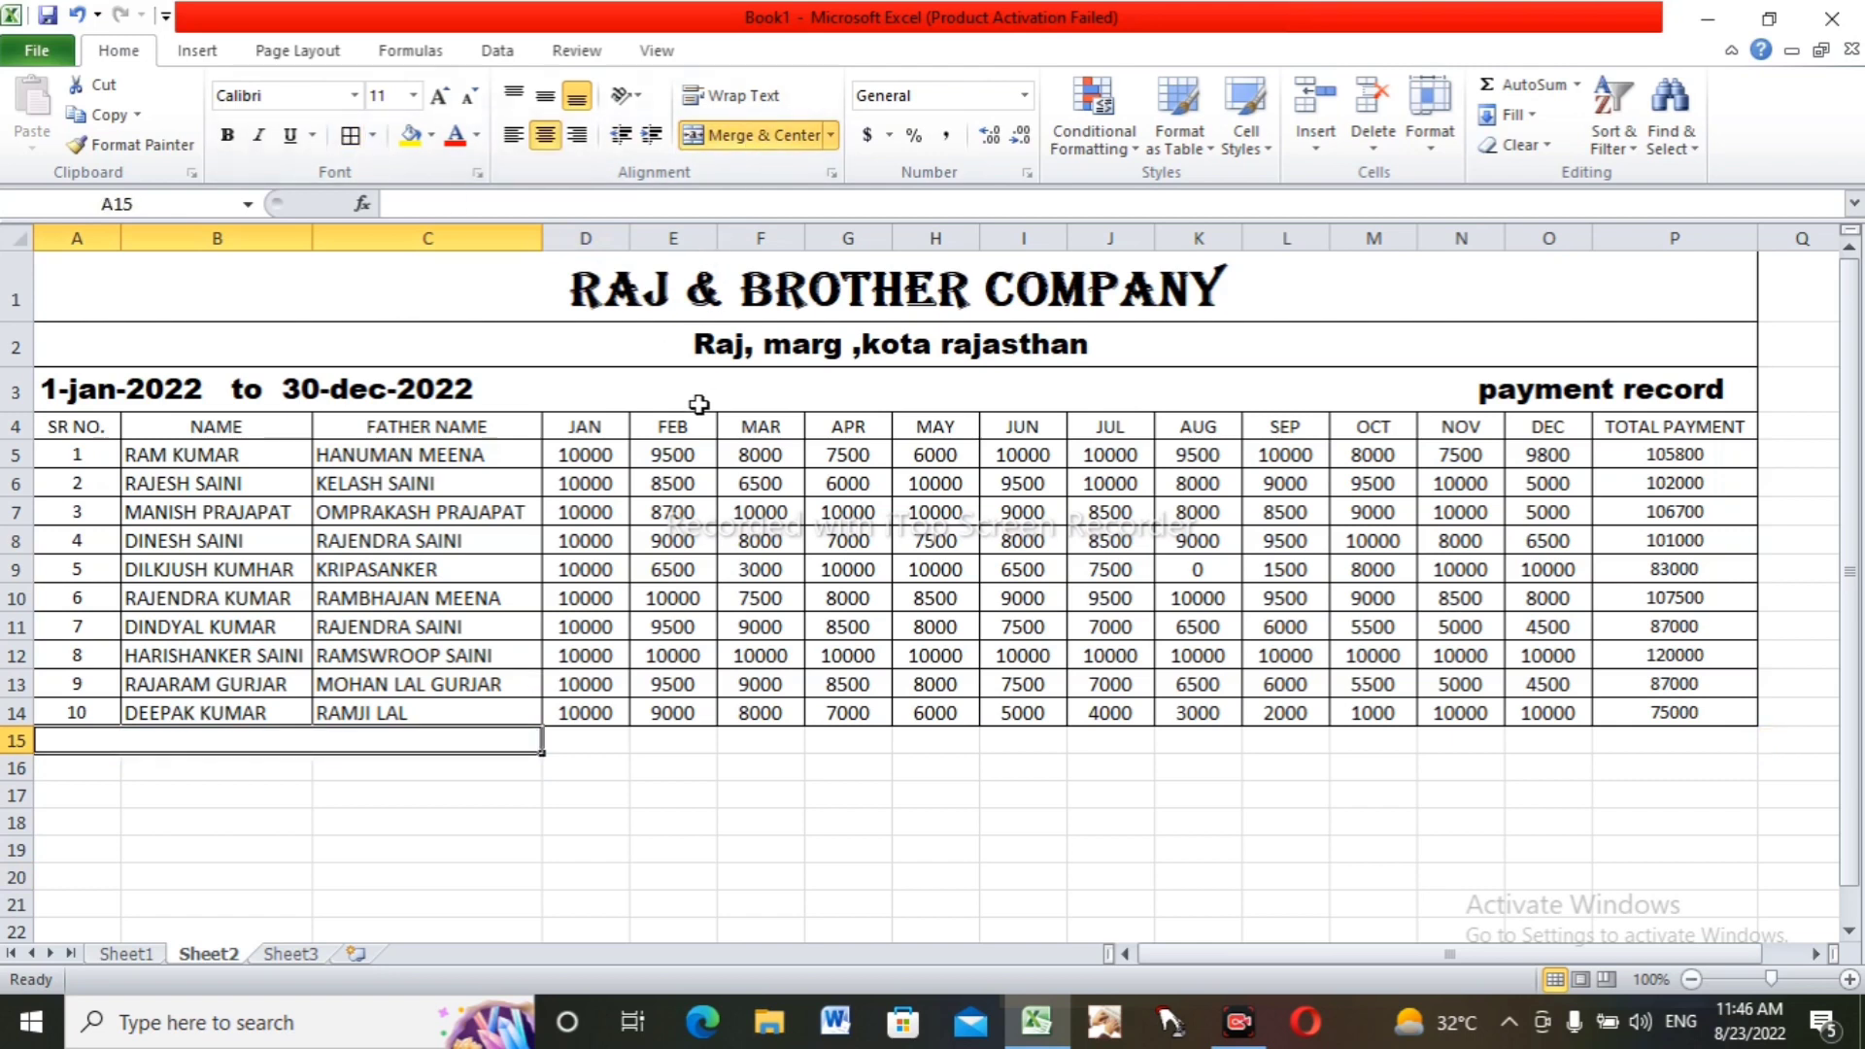
- Enter the label TOTAL PER MONTH PAYMENT in cell D15
key(Right)
text(TO)
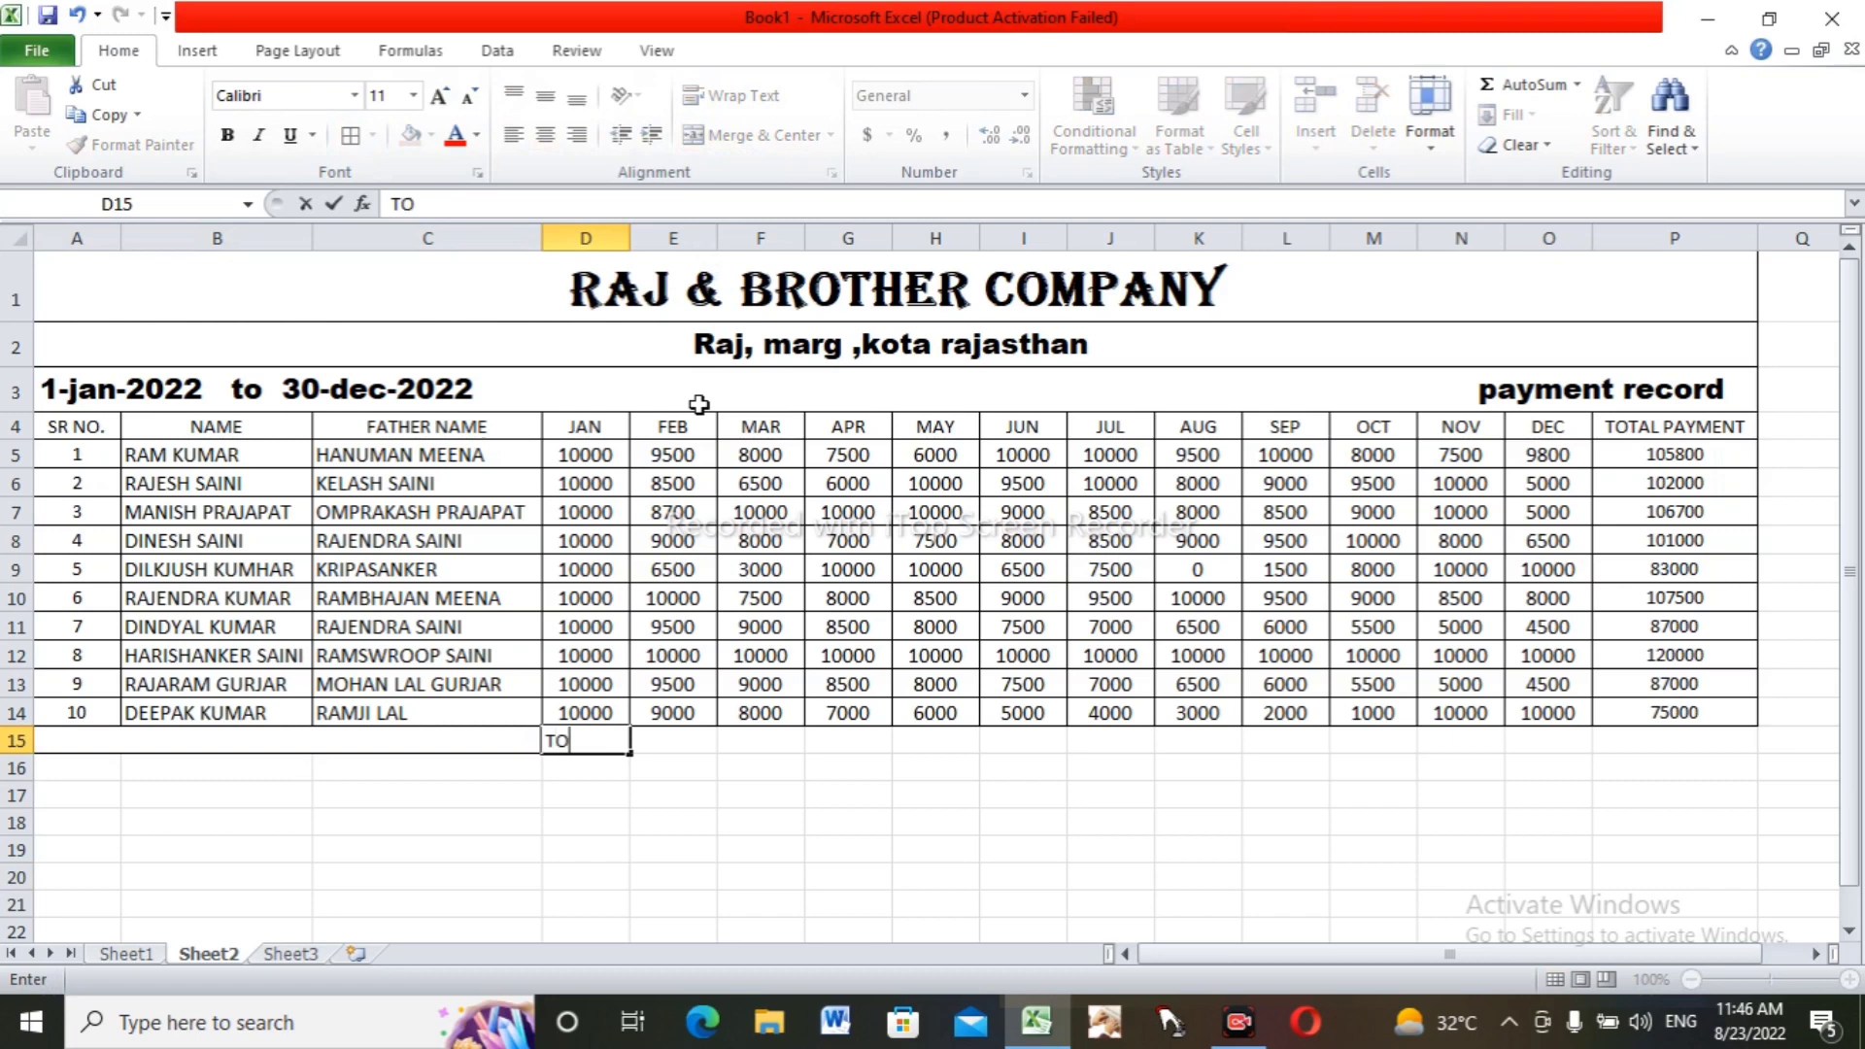
text(TAL PER)
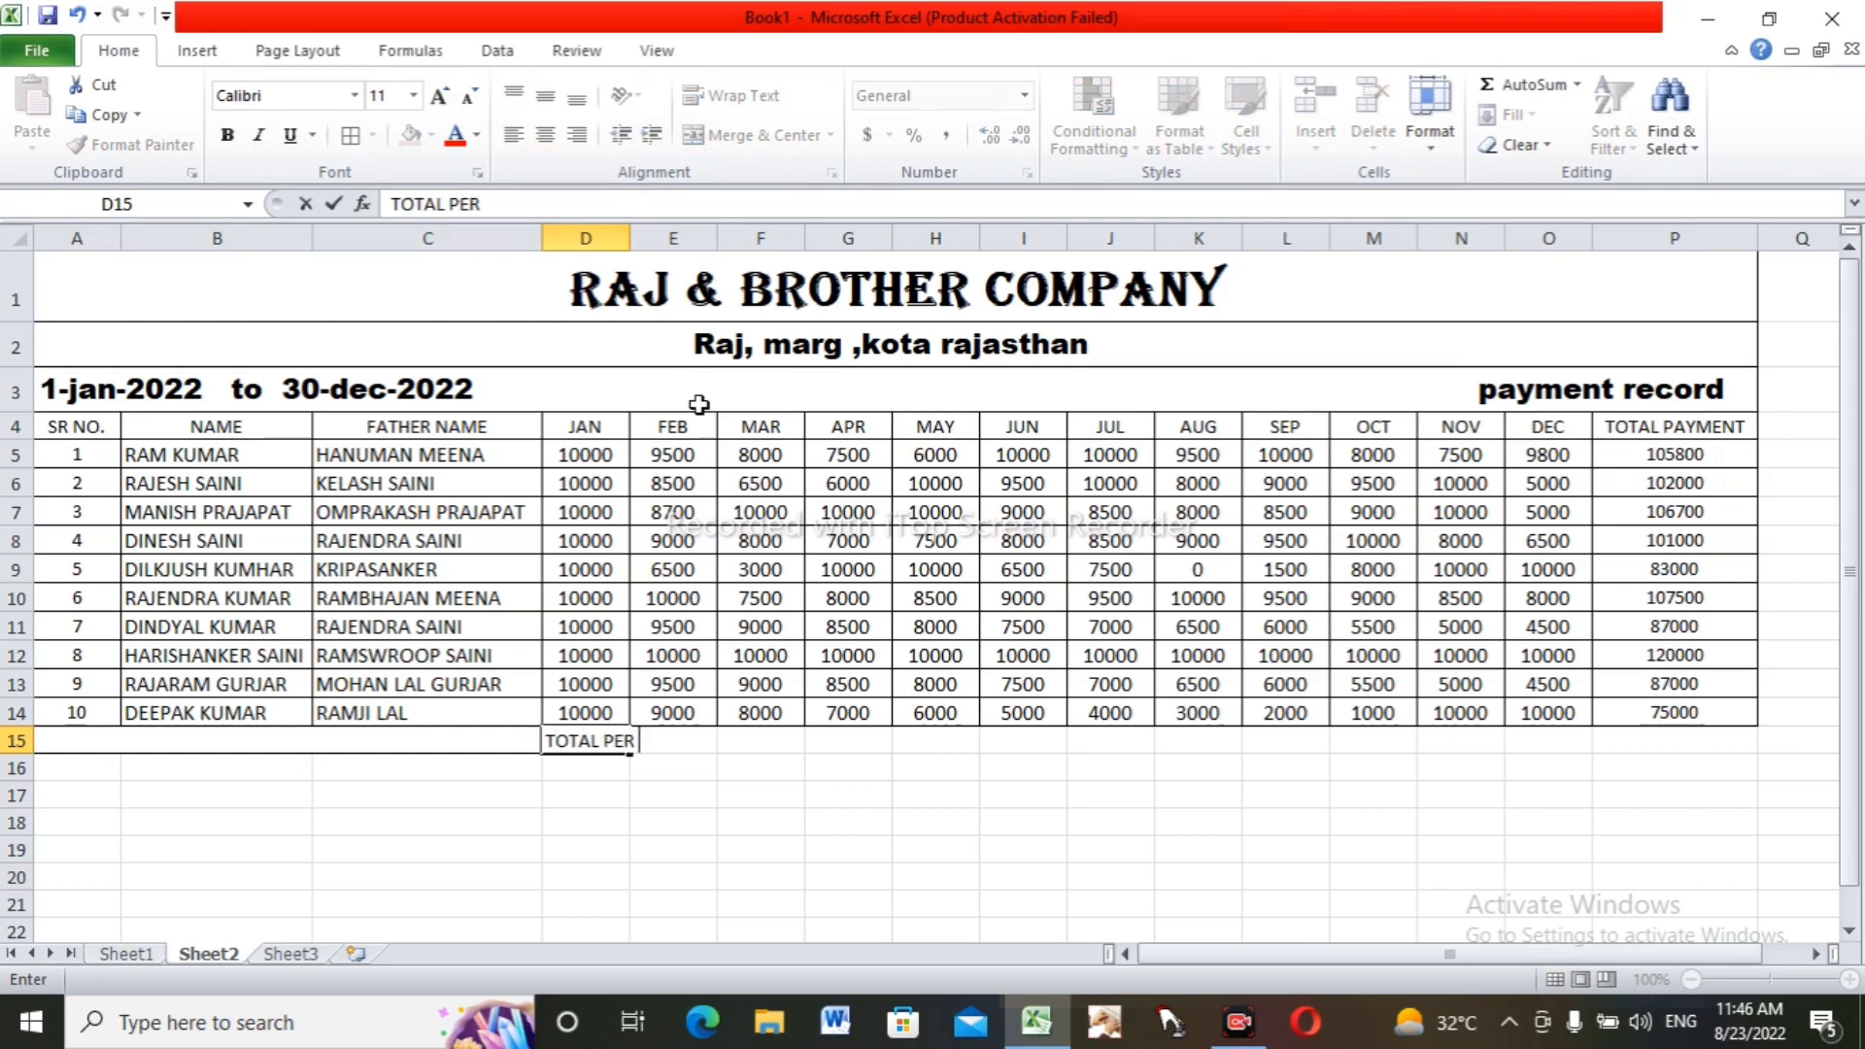
text( MONTH )
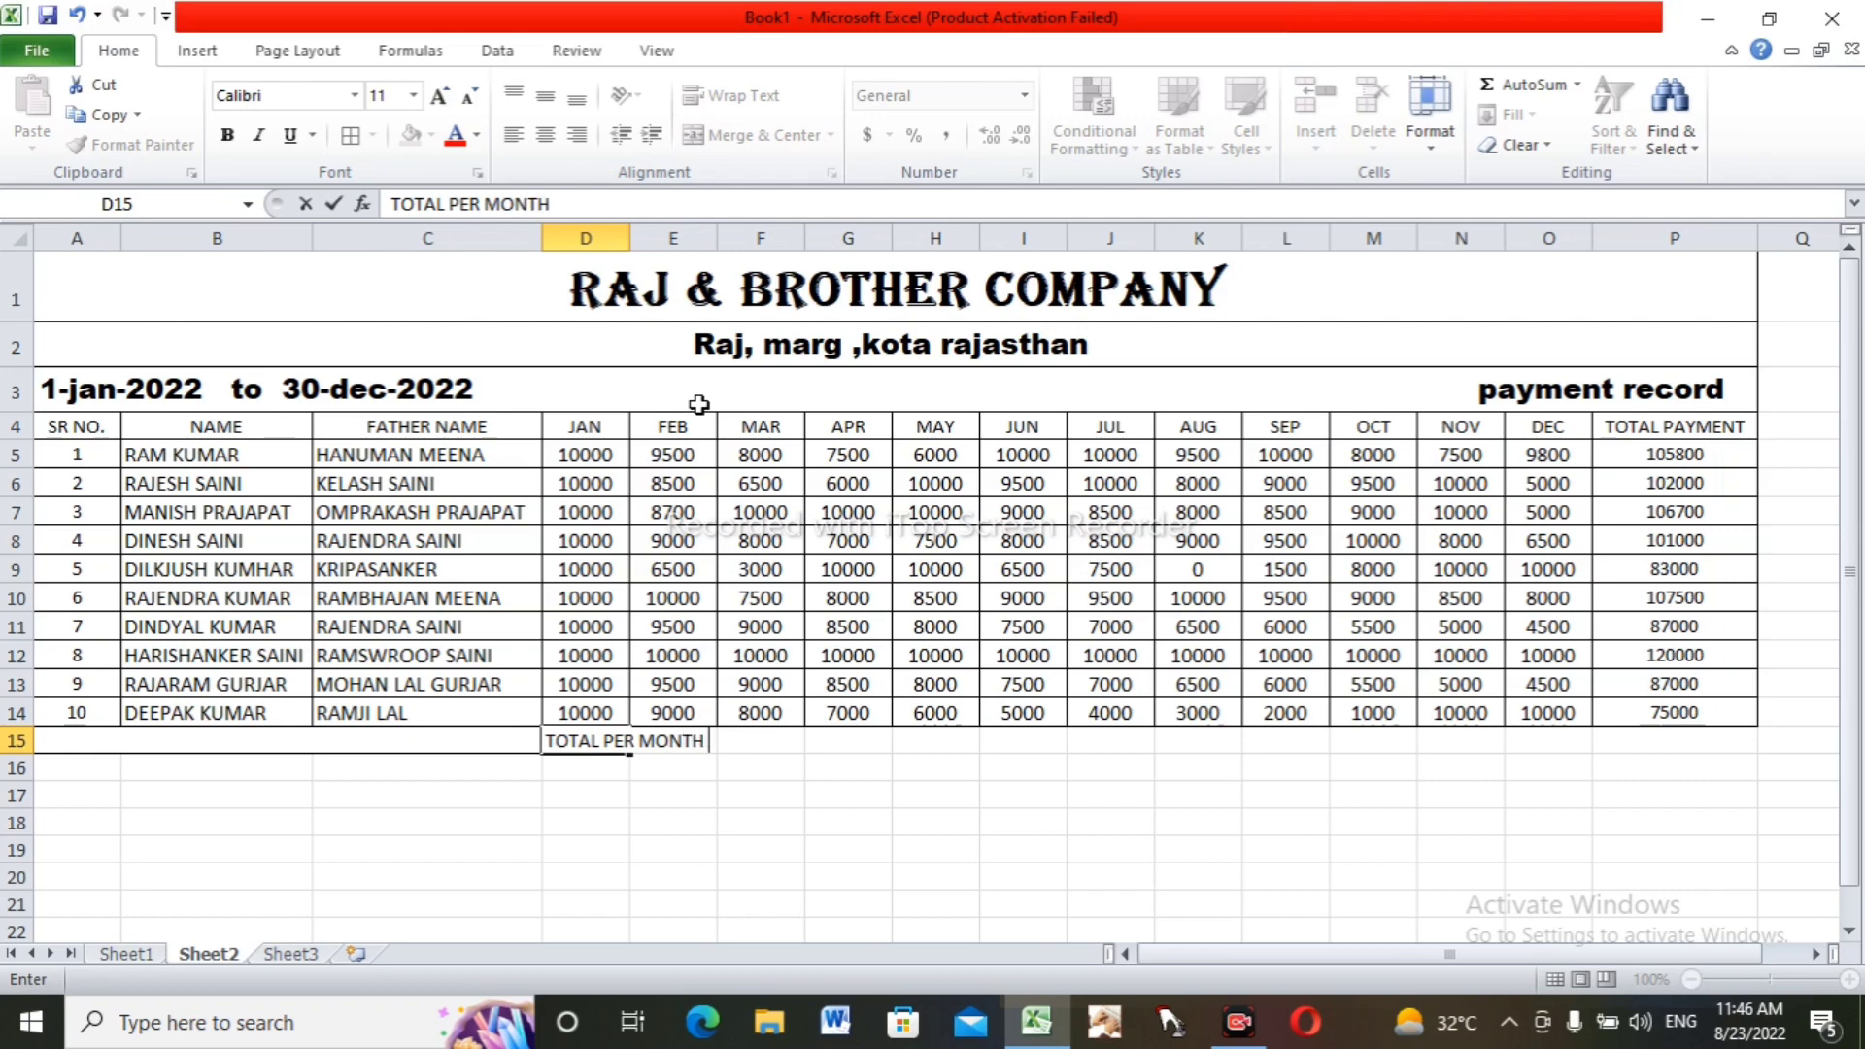
text(PAYMEW)
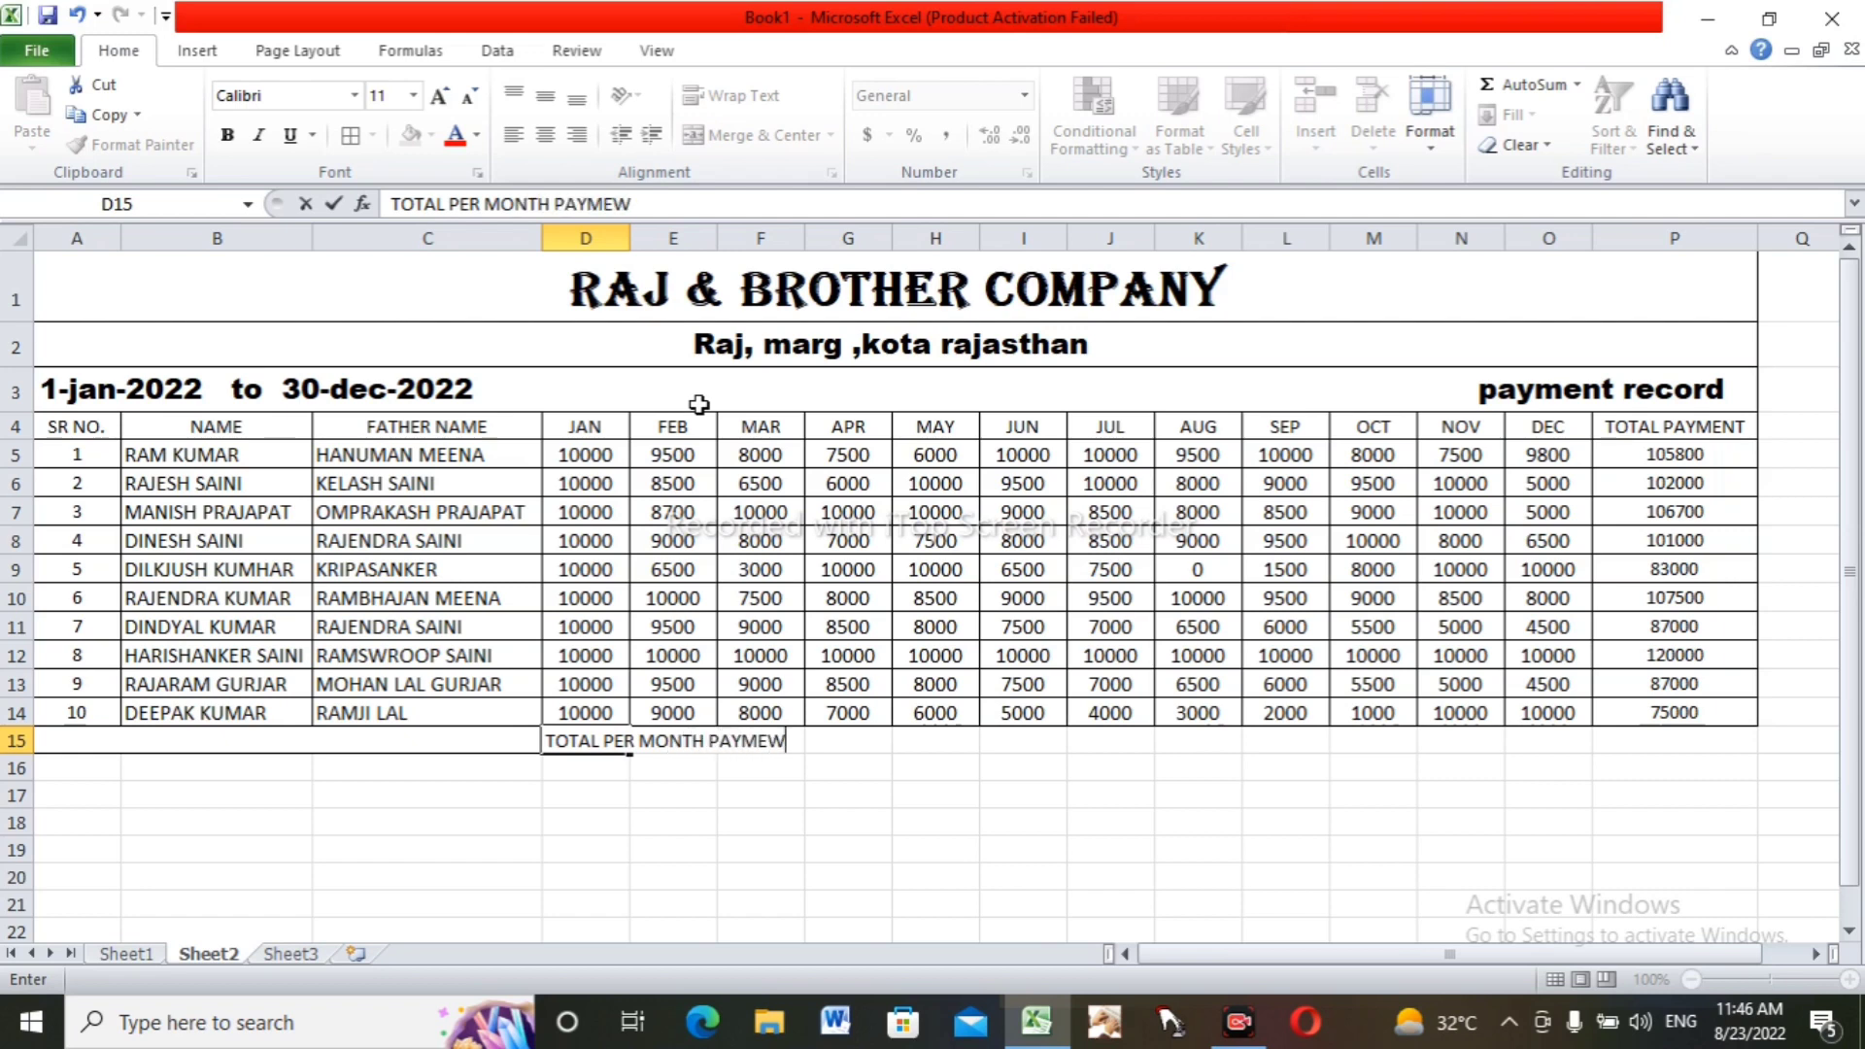
text(NT)
key(BackSpace)
key(BackSpace)
key(BackSpace)
text(NT)
click(680, 791)
click(671, 741)
click(596, 738)
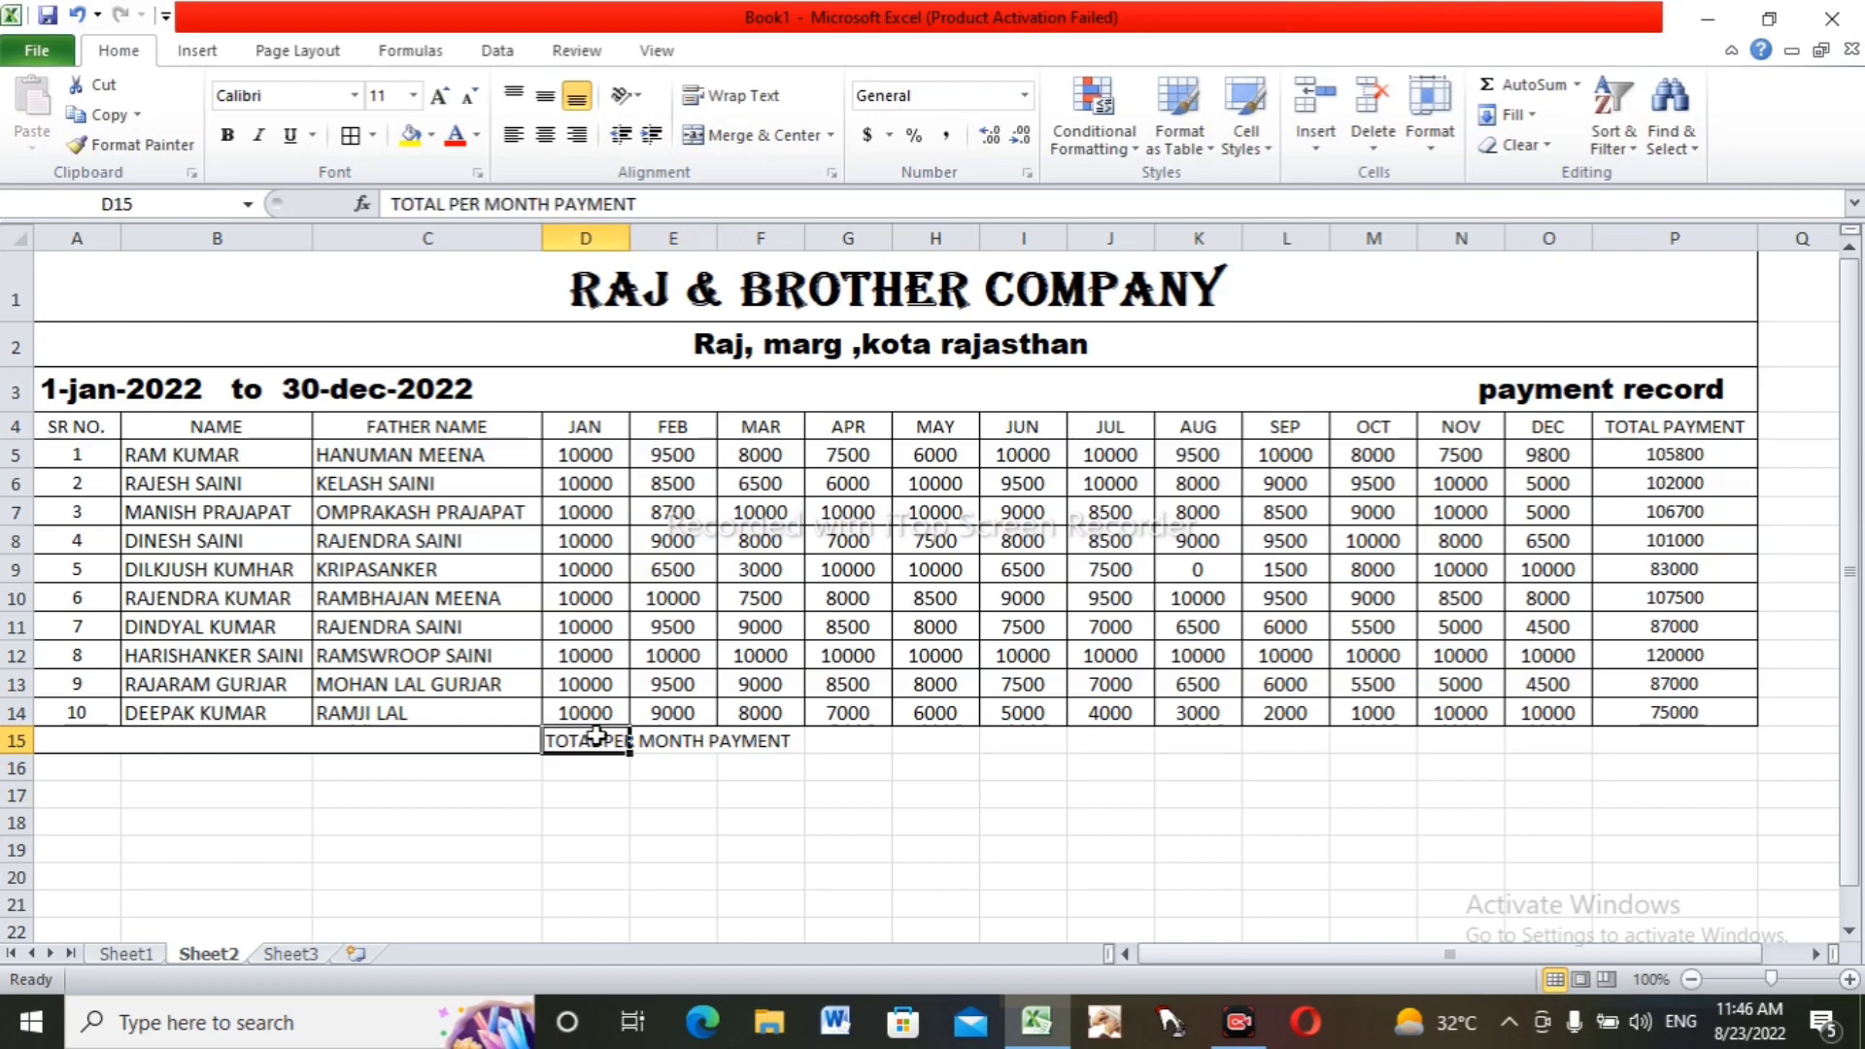
- Try to extend the D15 label into the merged A15:C15 cell, and unmerge A15:C15
mouse_move(630, 753)
mouse_down()
mouse_move(403, 762)
mouse_move(657, 763)
mouse_up()
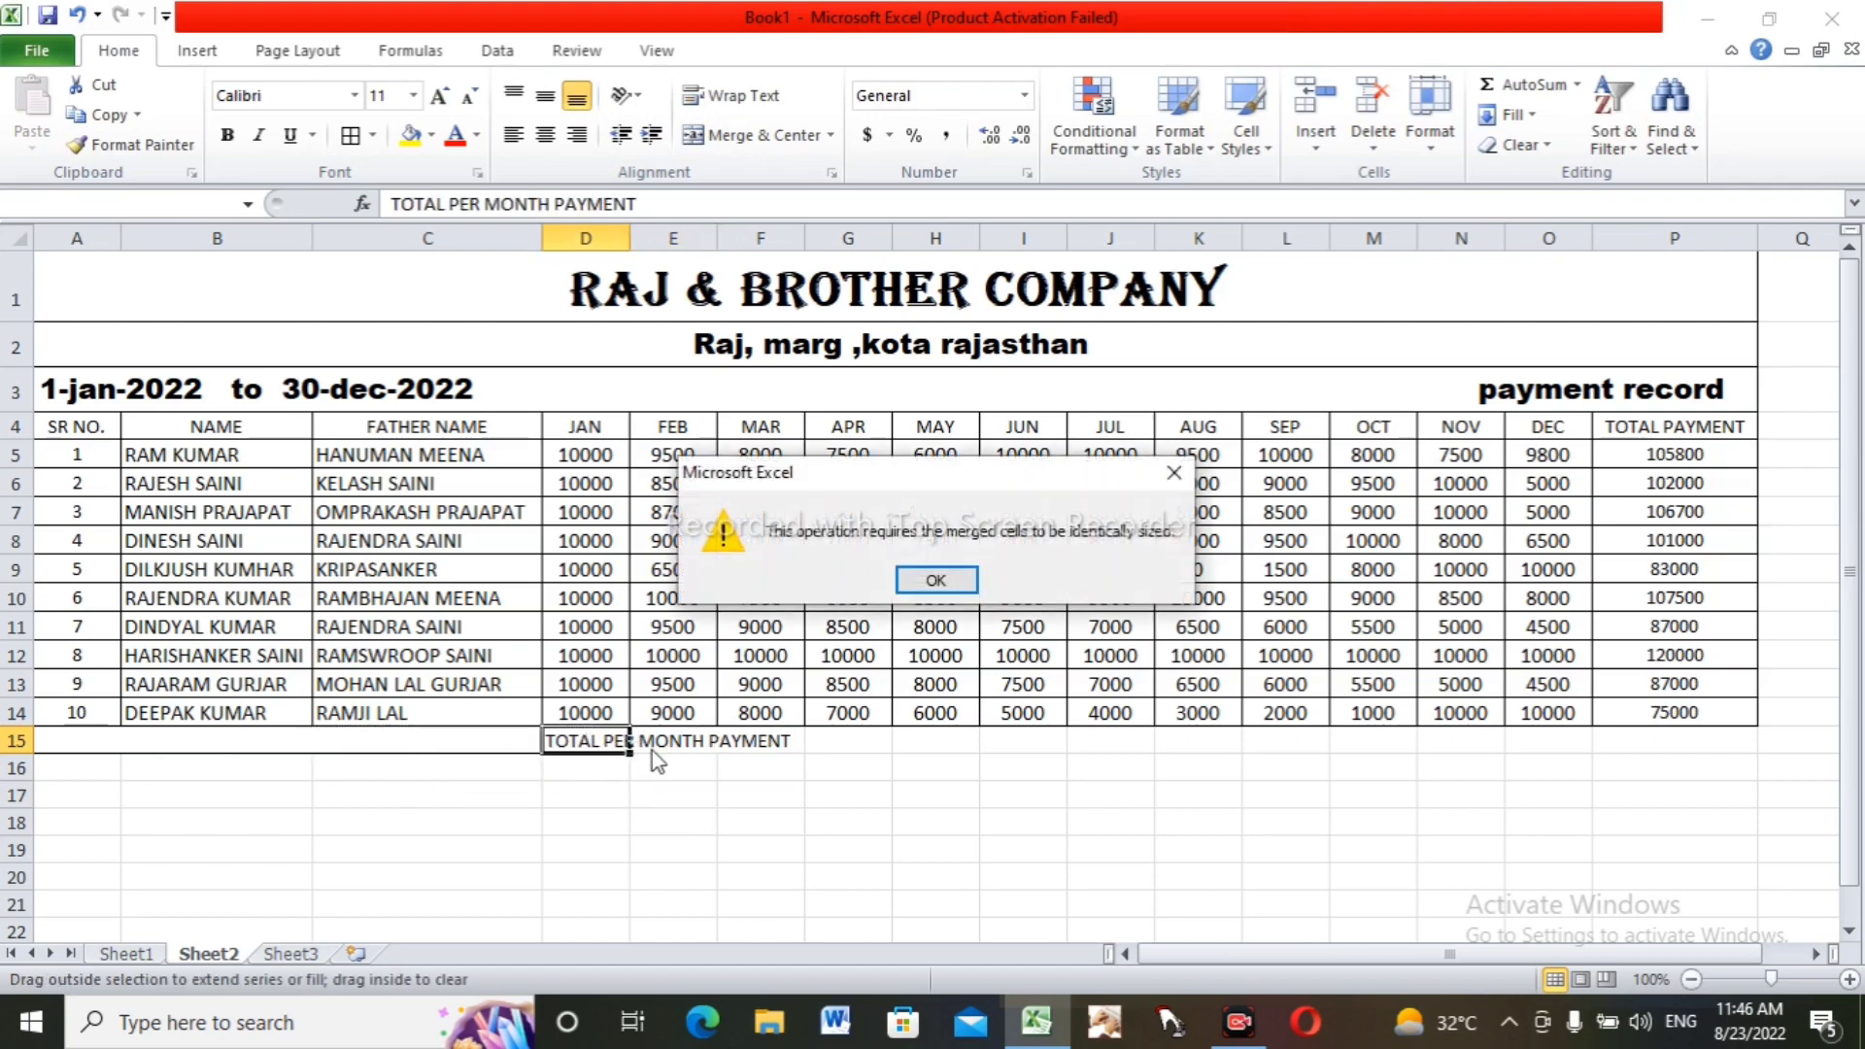
click(935, 580)
click(519, 740)
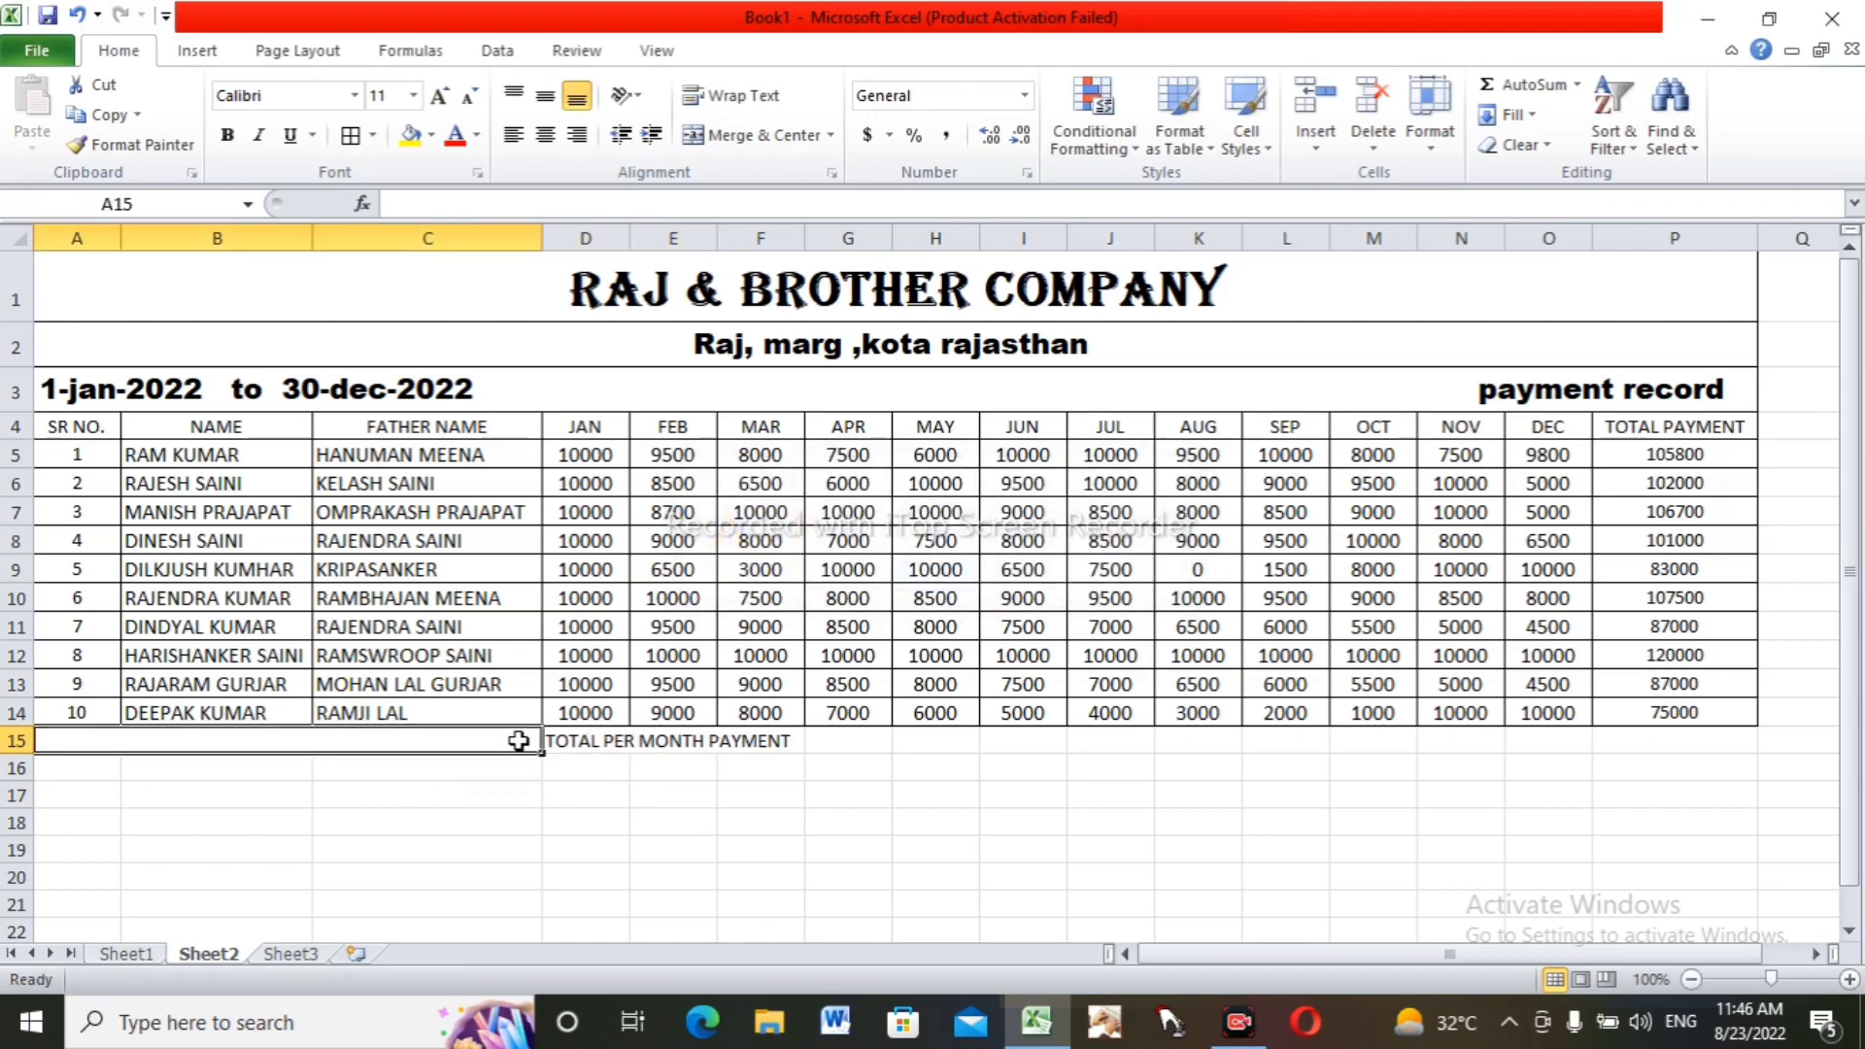
click(743, 135)
click(637, 762)
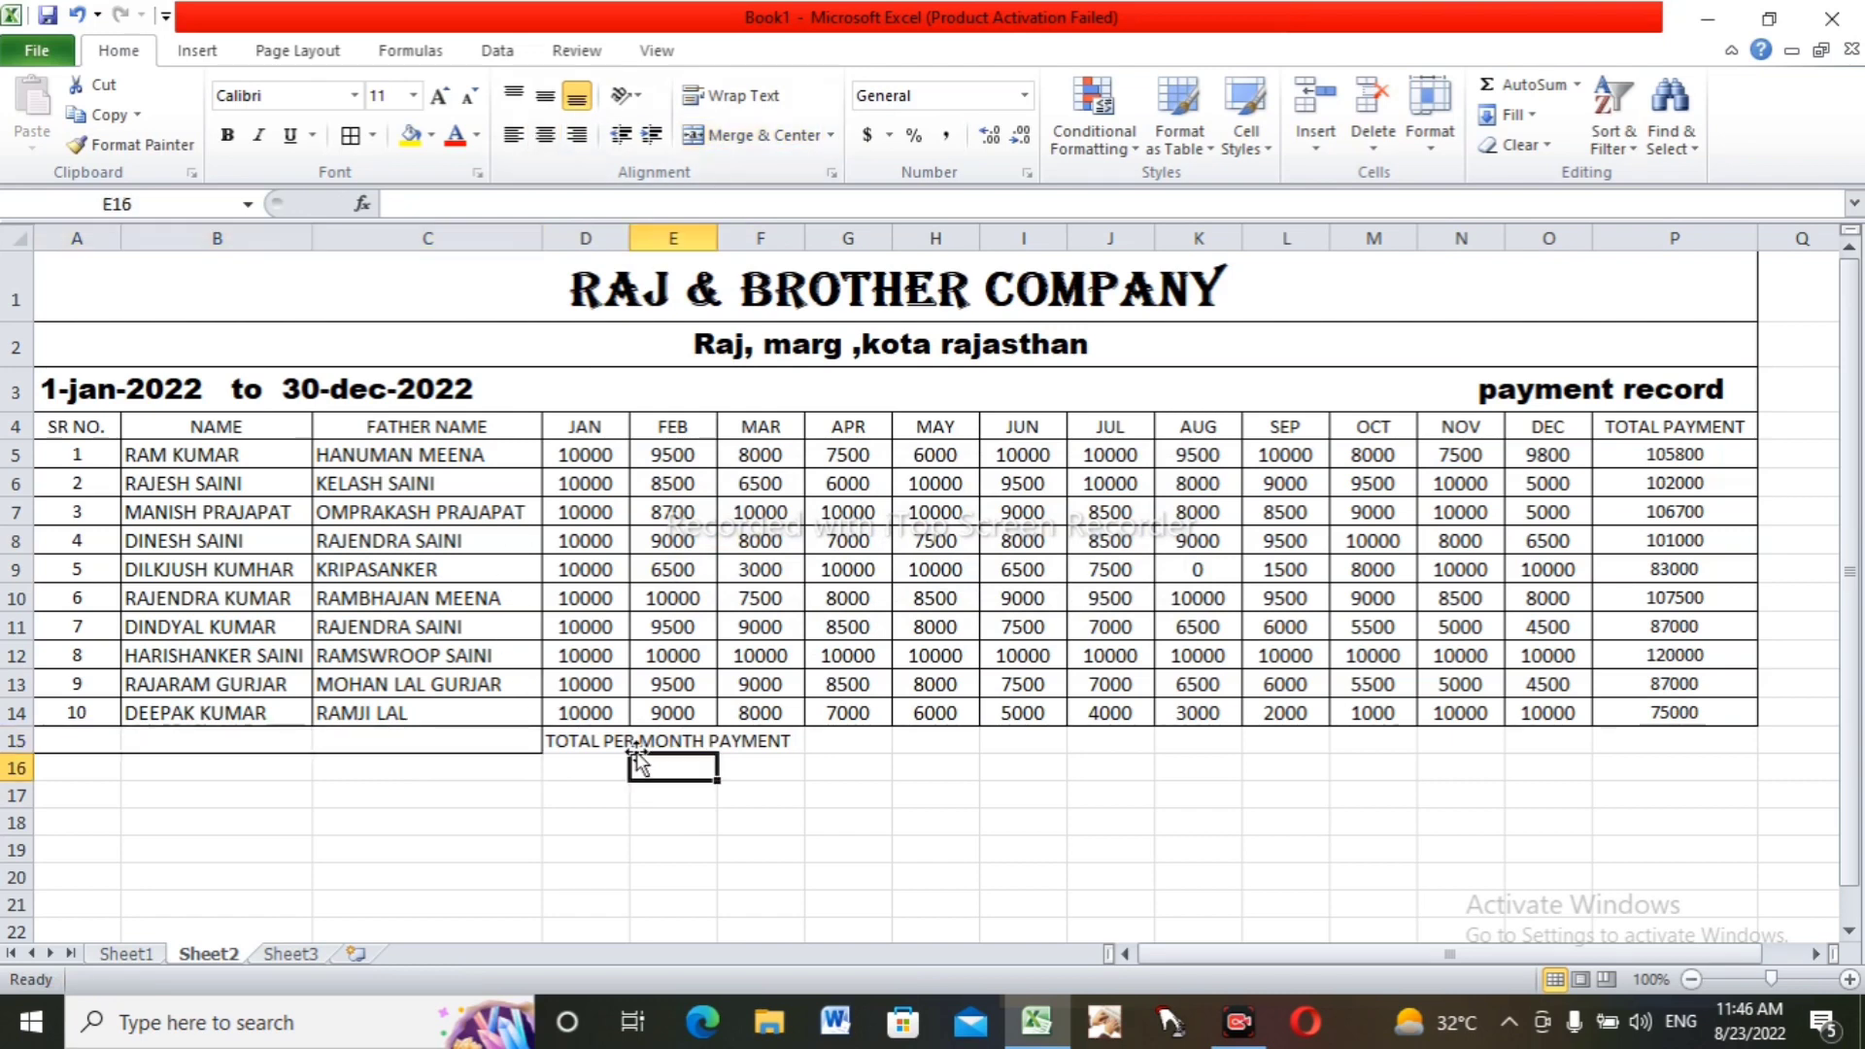
- Move the TOTAL PER MONTH PAYMENT label from D15 to A15 and merge and center it across A15:C15
click(625, 749)
drag(630, 754, 63, 754)
drag(194, 750, 753, 764)
key(Delete)
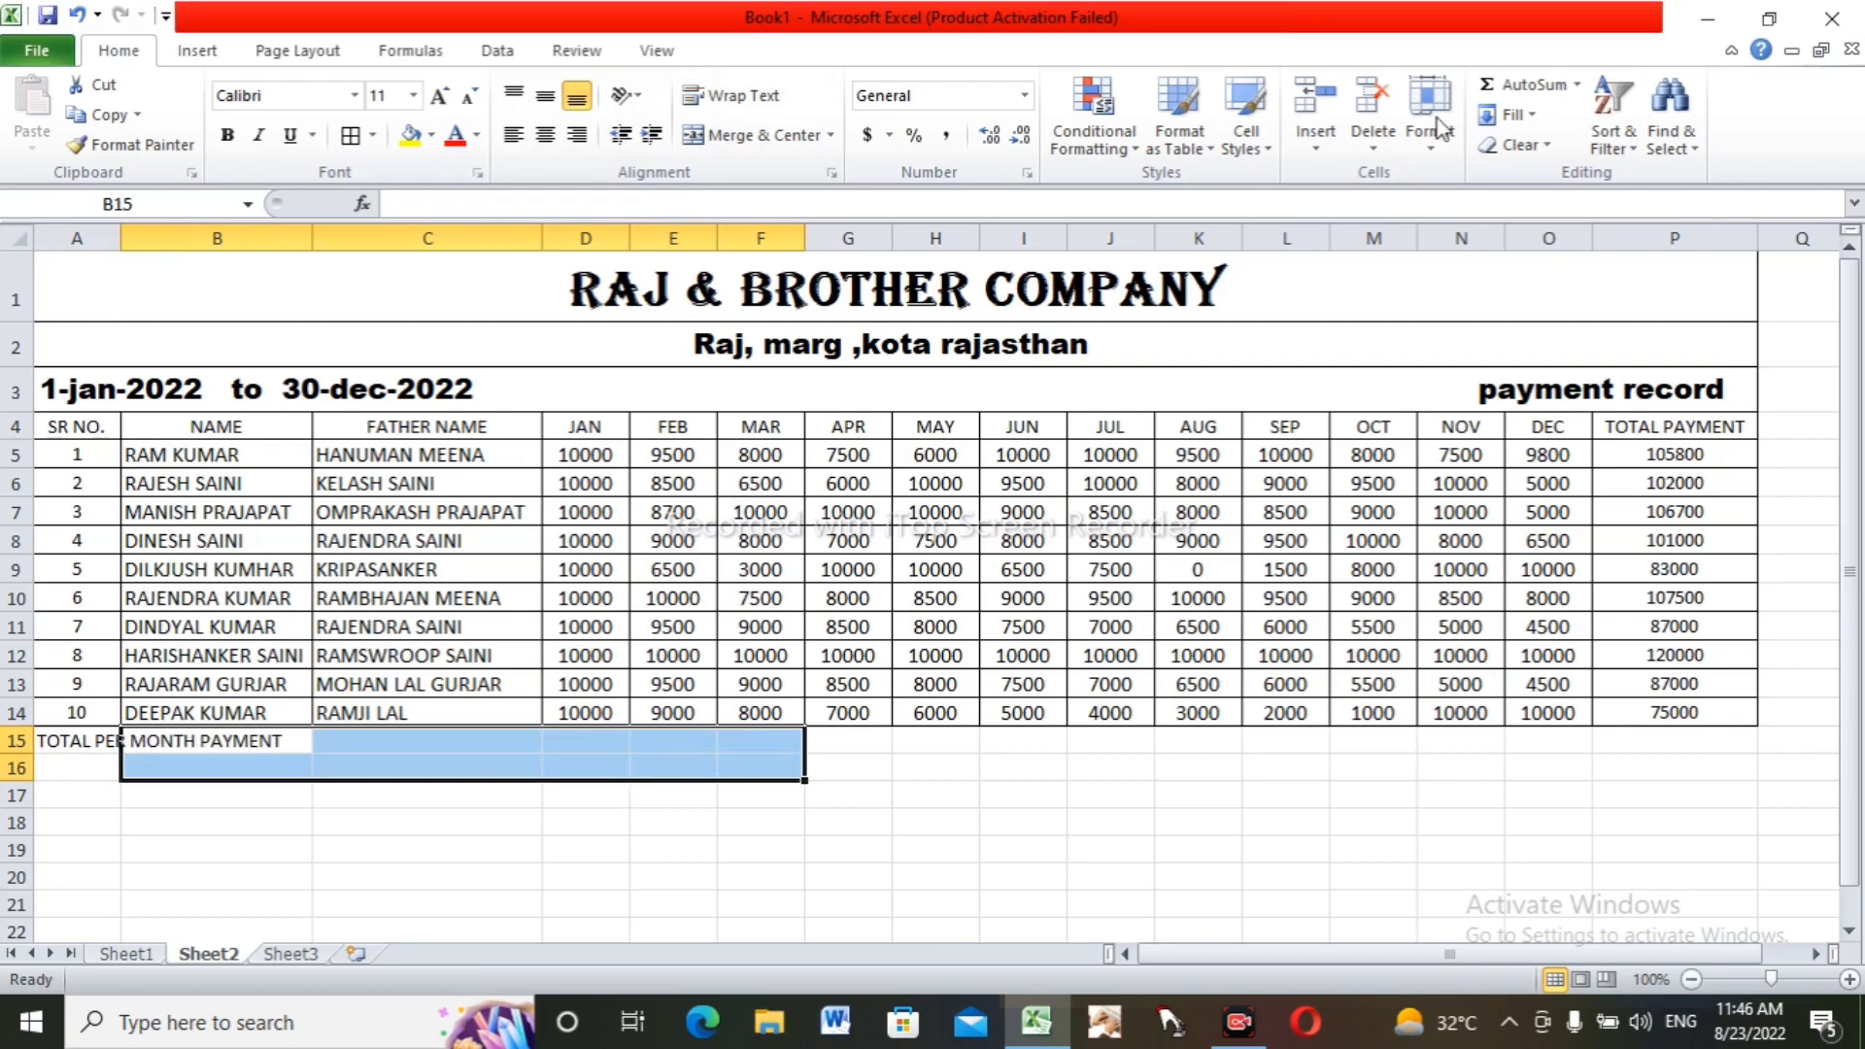
drag(79, 743, 494, 738)
click(706, 141)
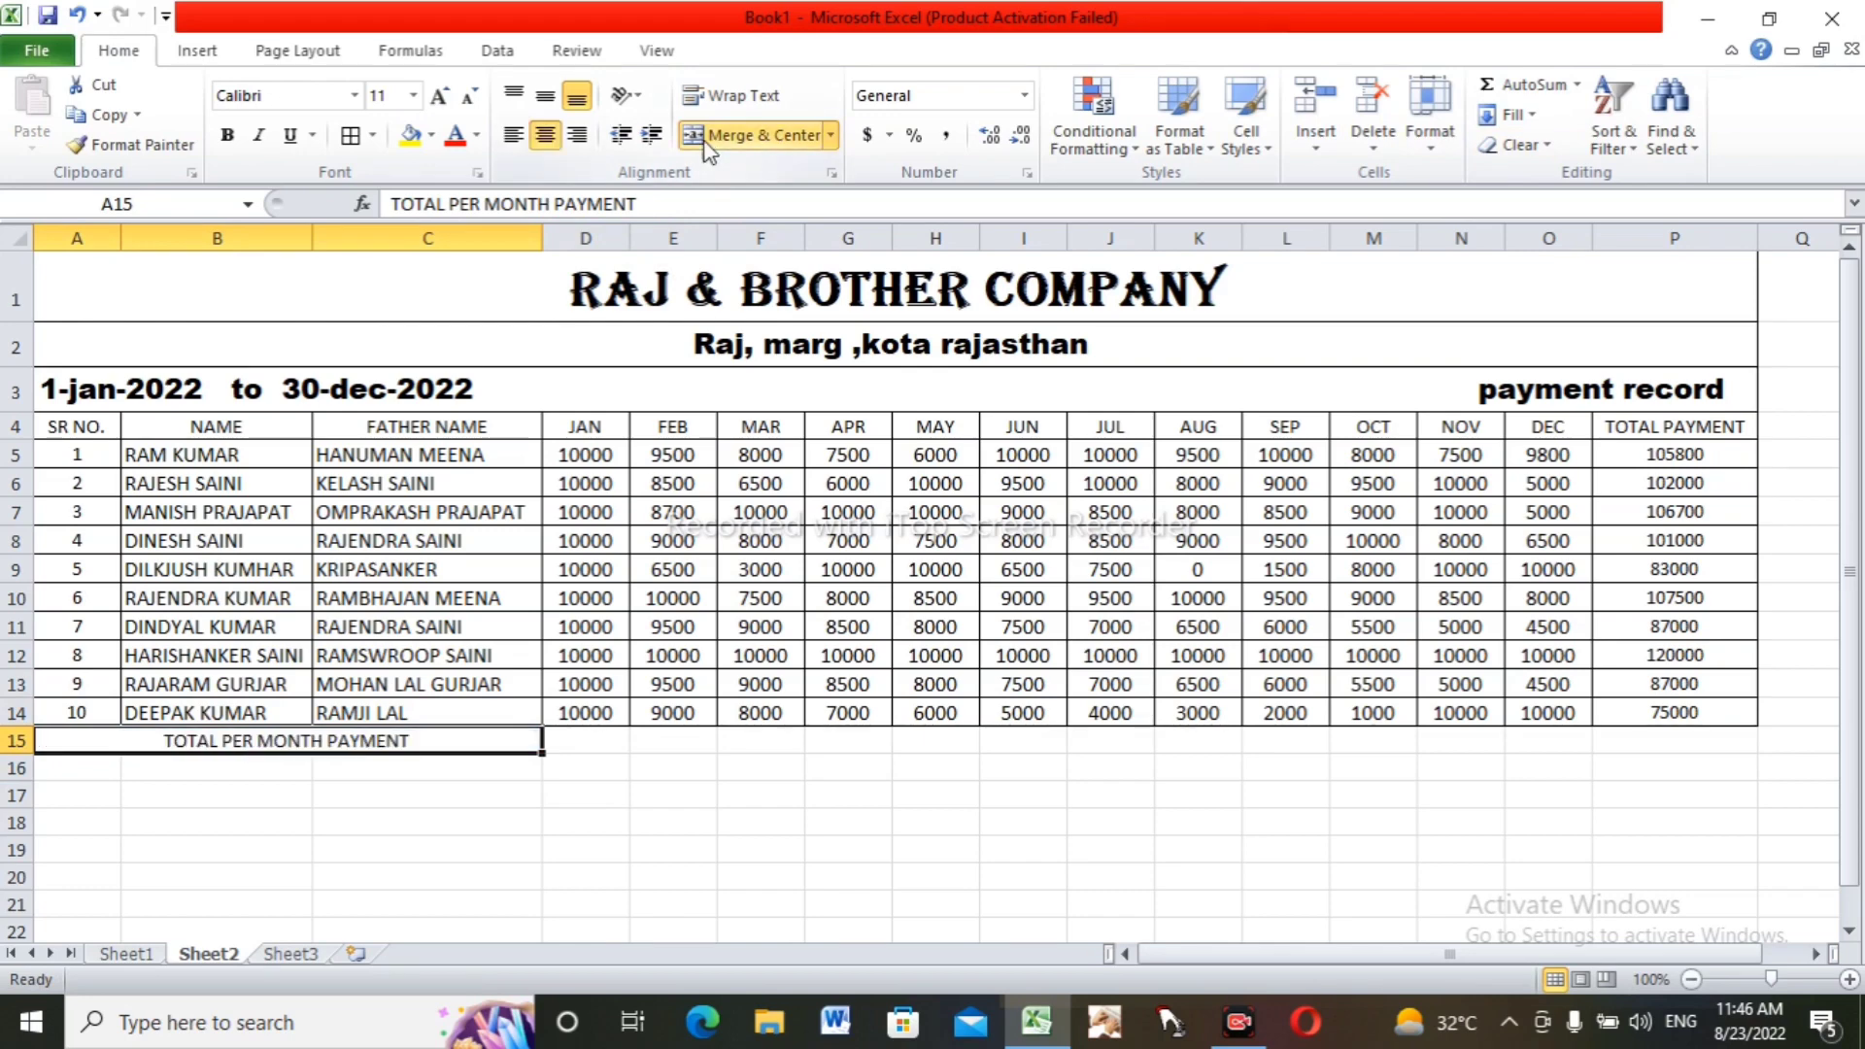
- Enlarge the TOTAL PER MONTH PAYMENT label to font size 14 and left-align it
click(437, 97)
click(437, 98)
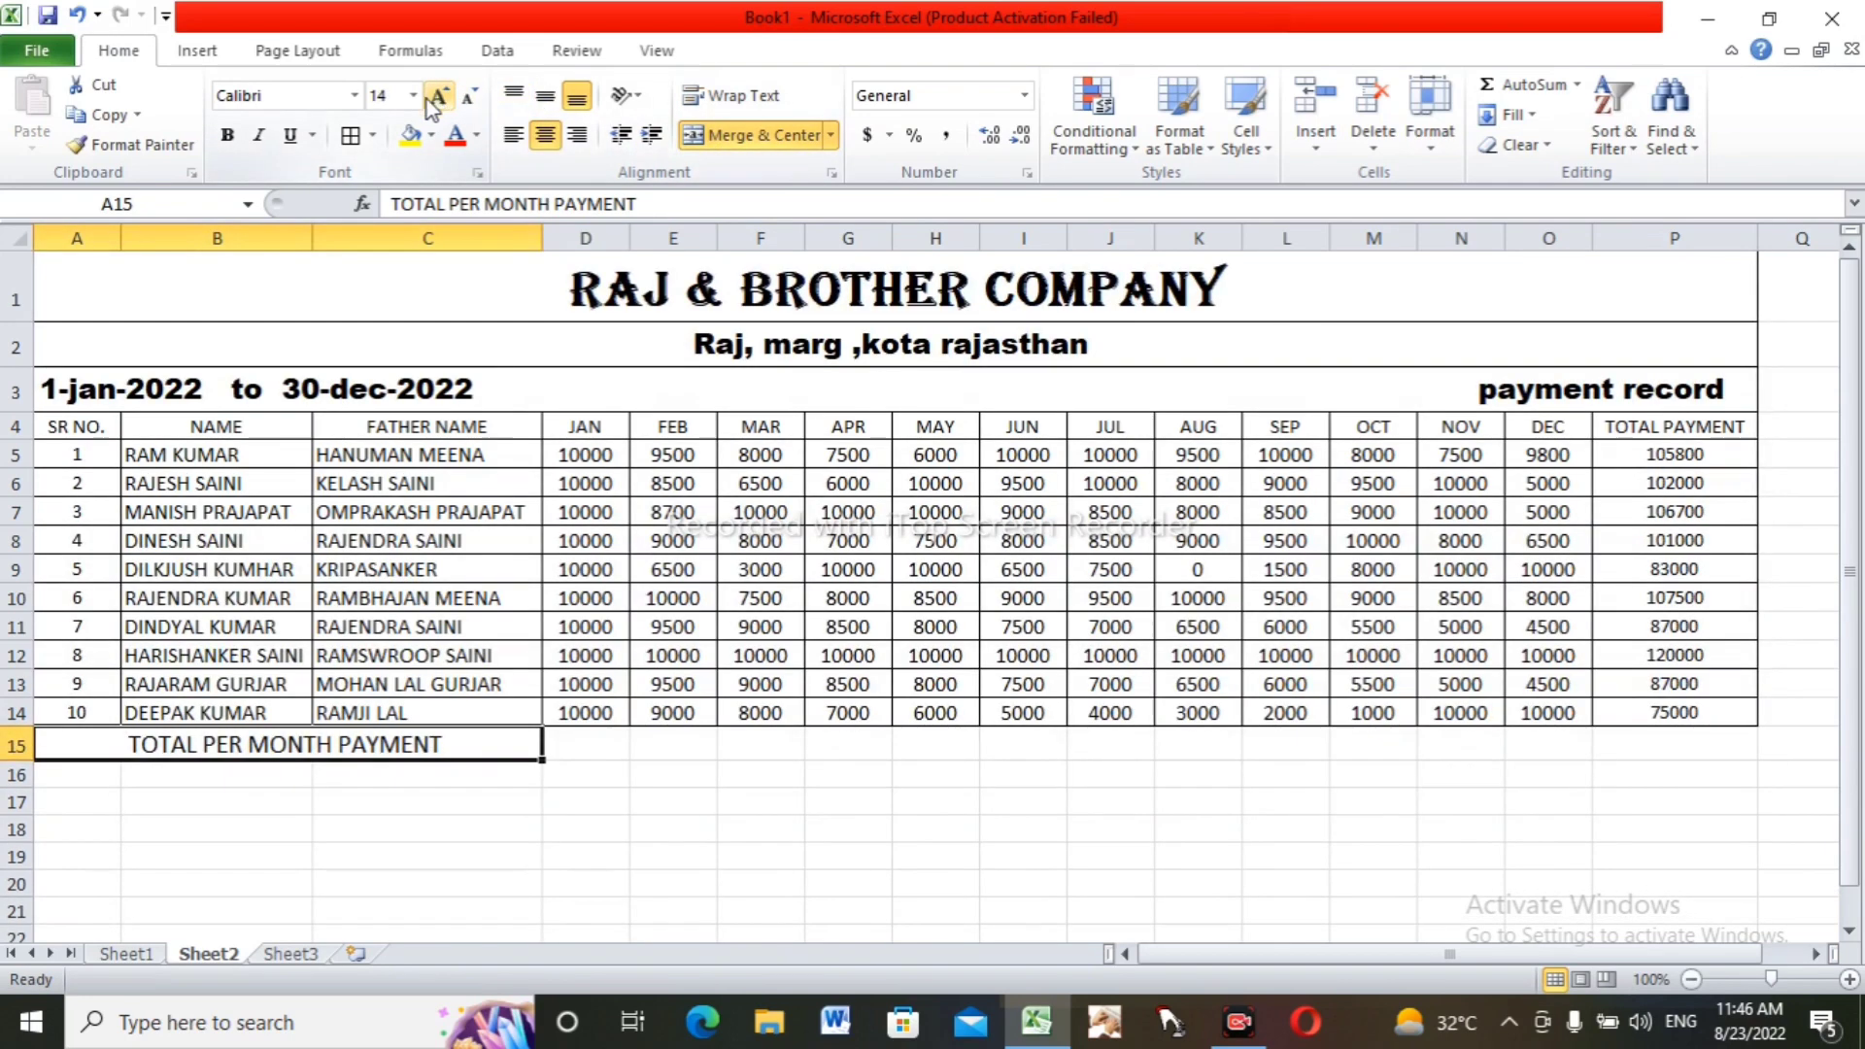
click(513, 135)
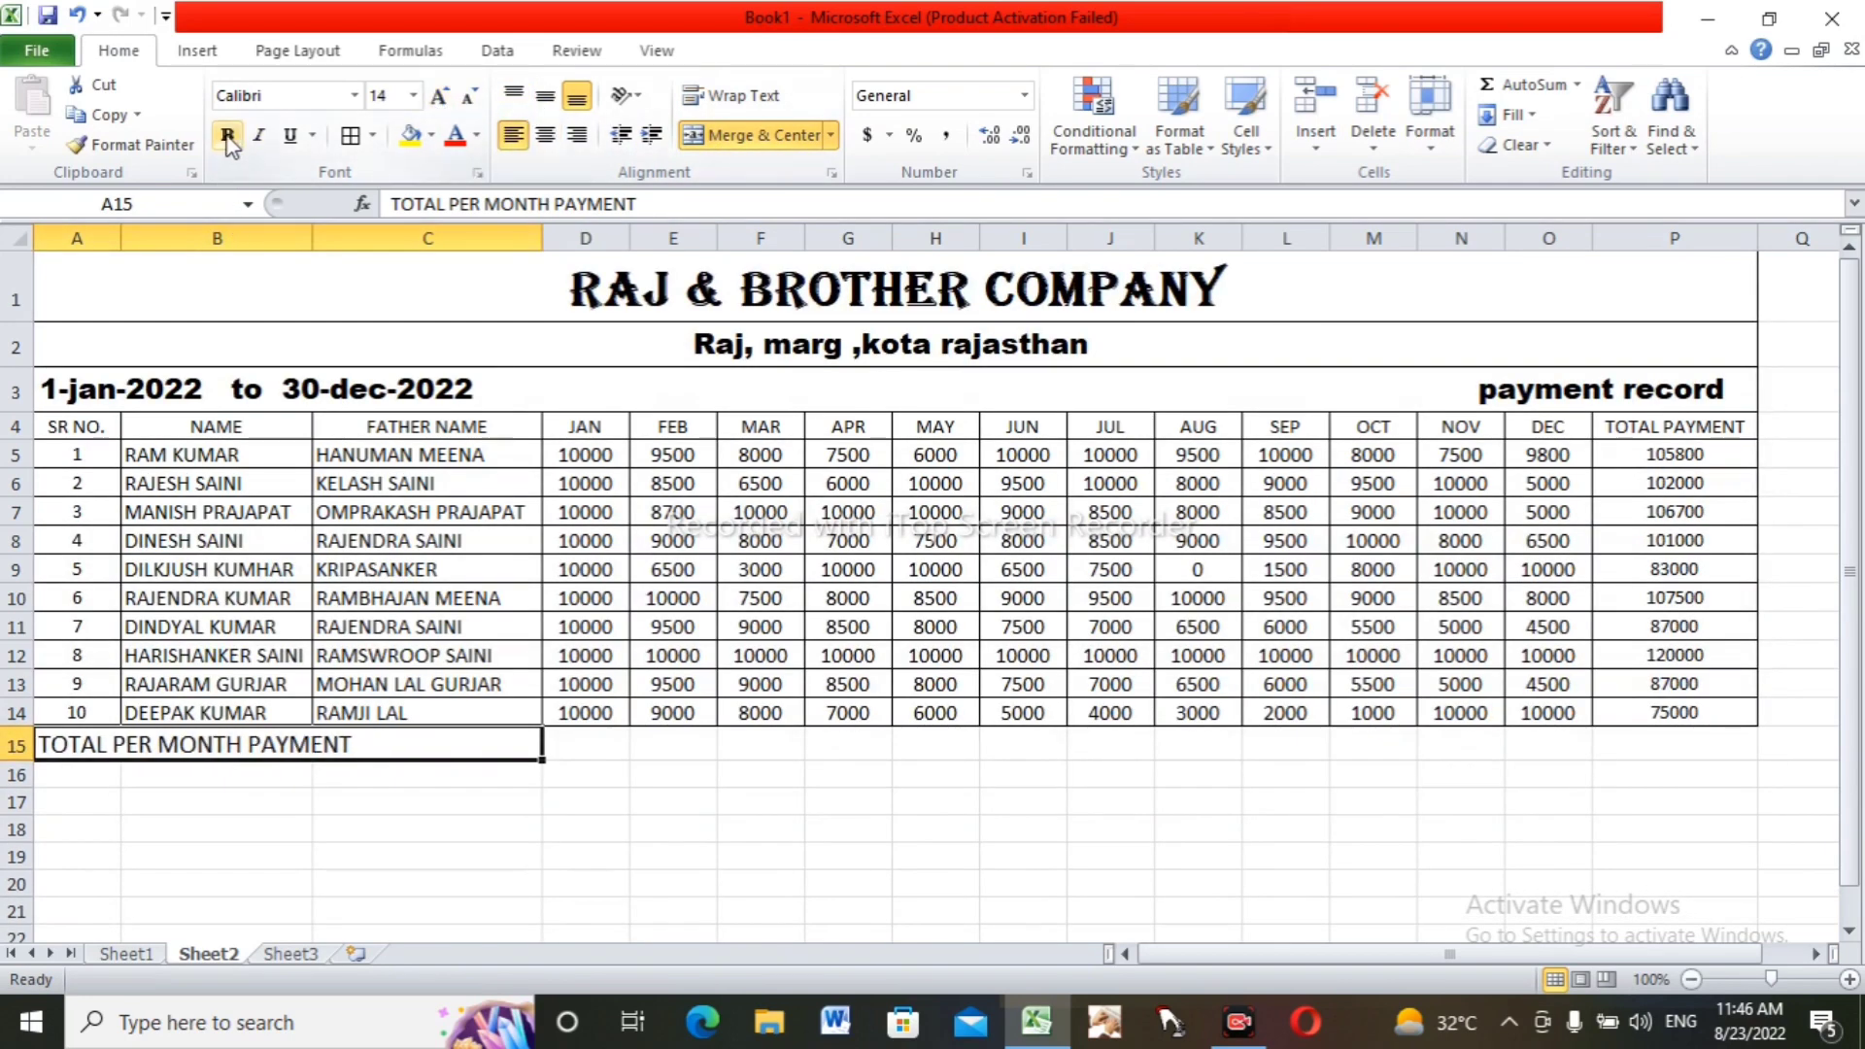
- Make the TOTAL PER MONTH PAYMENT label bold and sum the January payments D5:D14 in D15
click(229, 138)
click(599, 738)
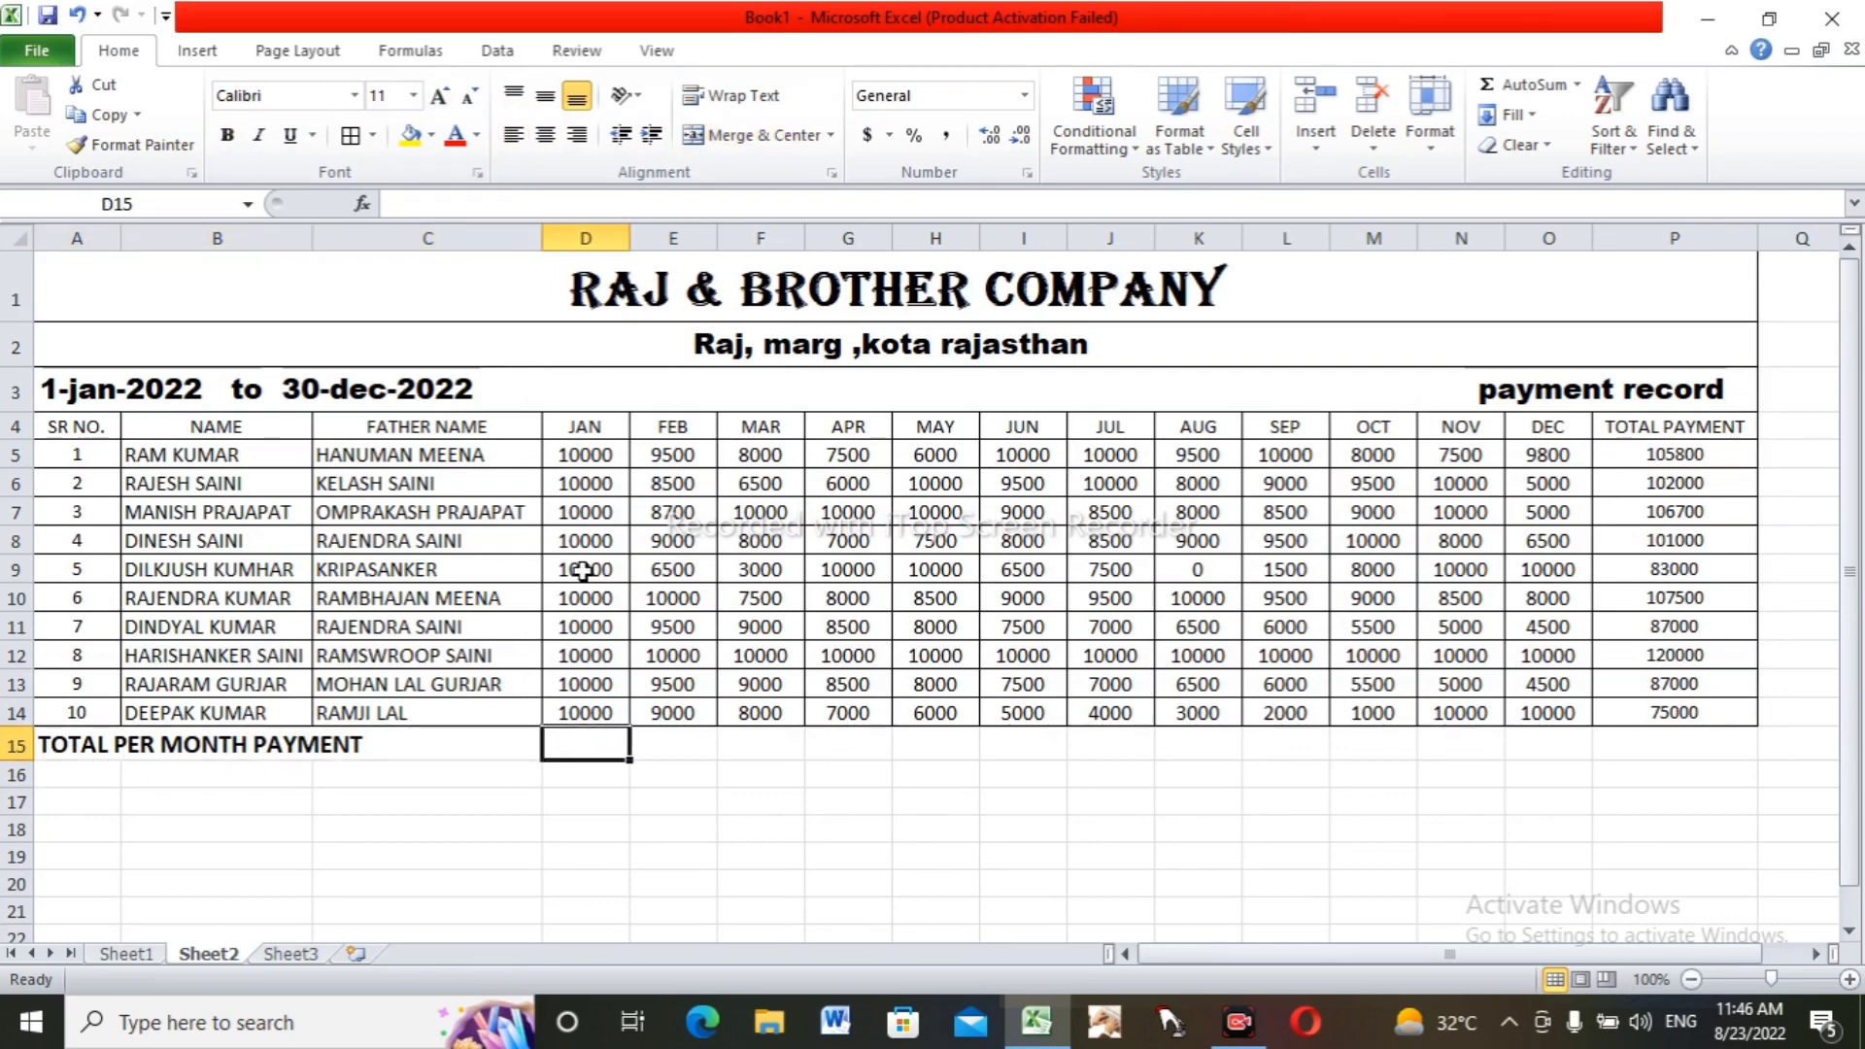
drag(585, 457, 593, 714)
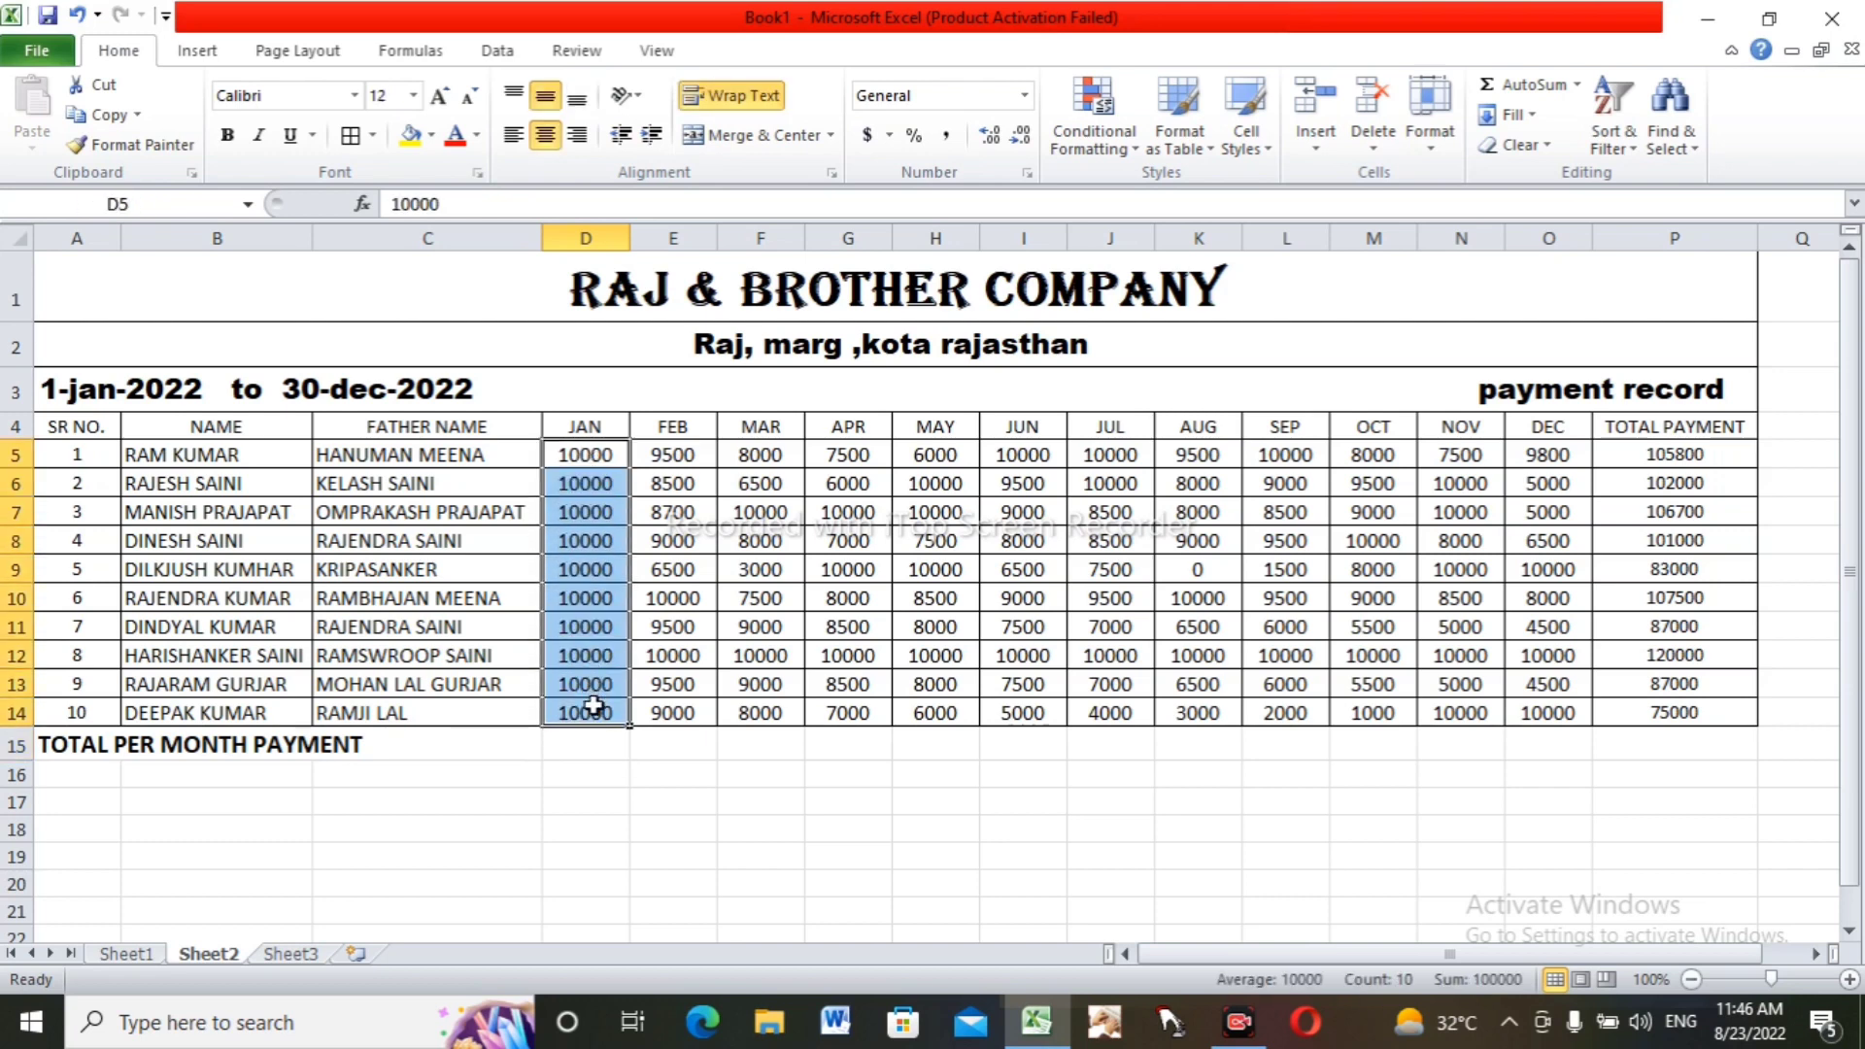
click(1576, 91)
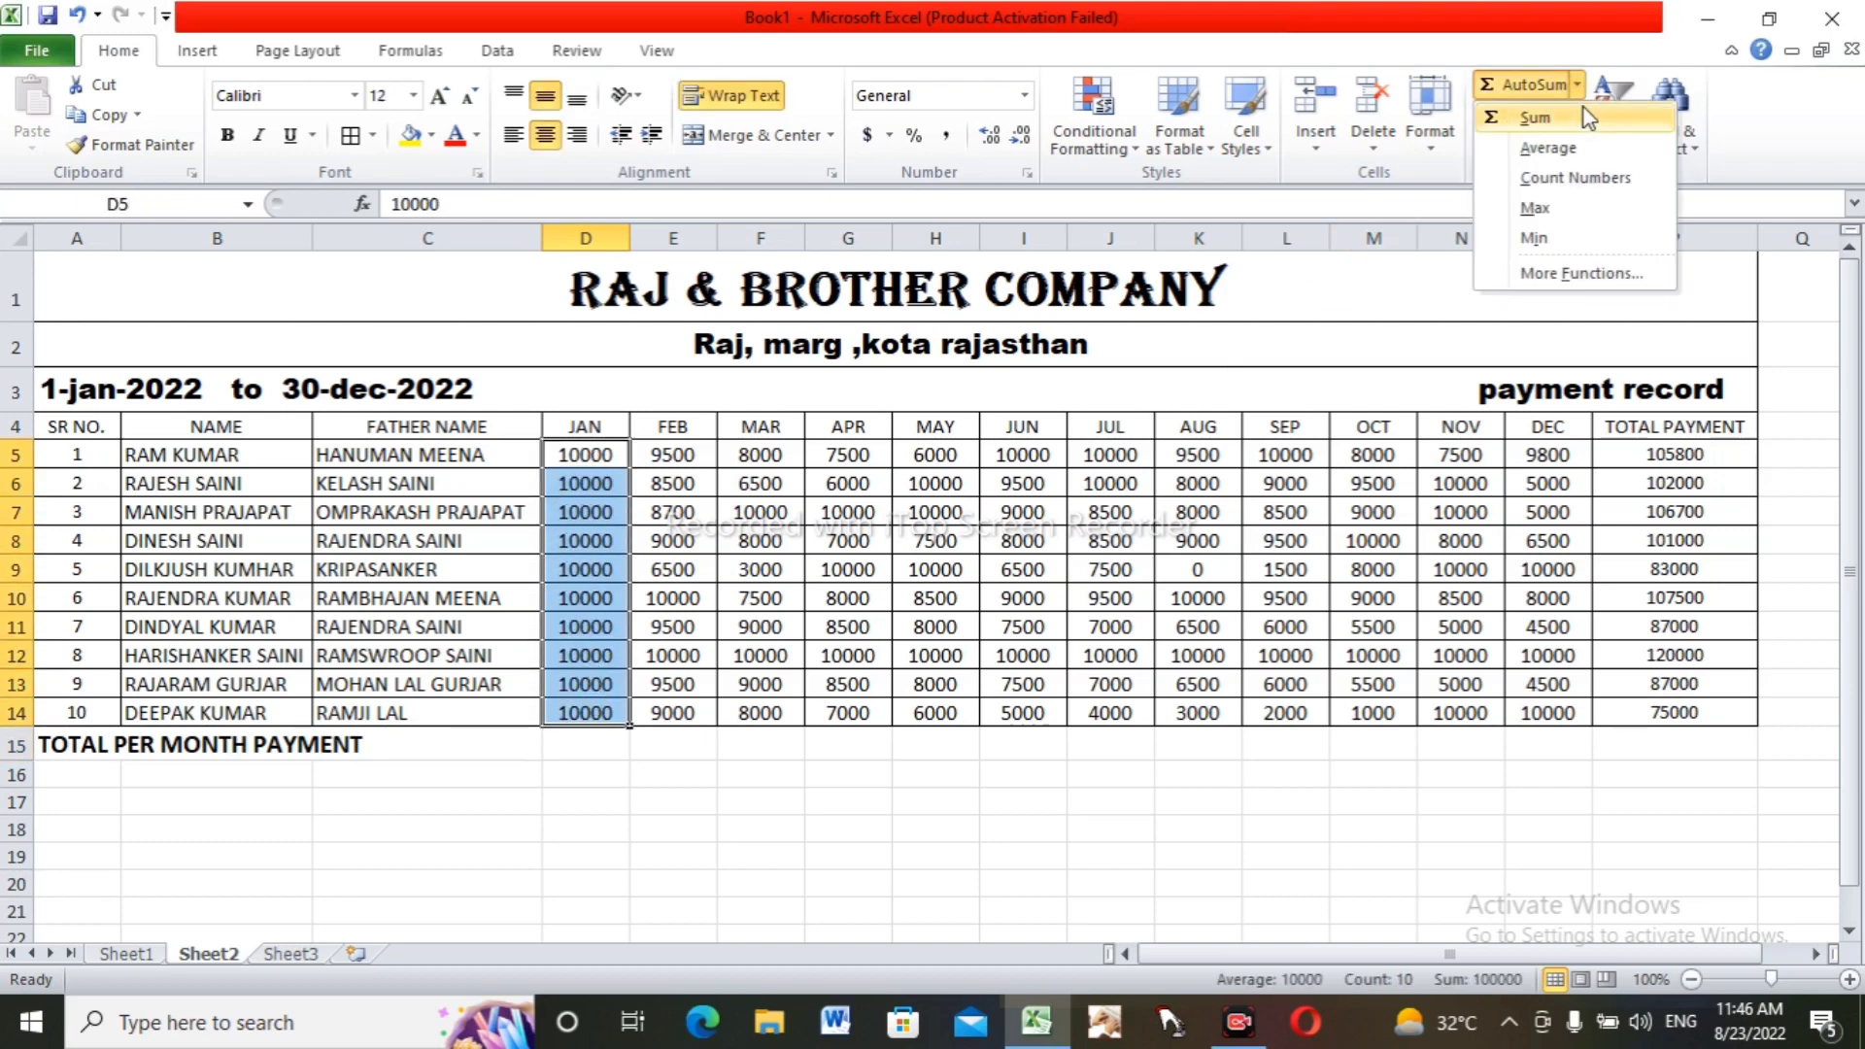
click(1511, 115)
- Sum the February payments E5:E14 in E15 and fill the monthly sum formula across row 15 to P15
drag(668, 462, 684, 715)
click(1577, 85)
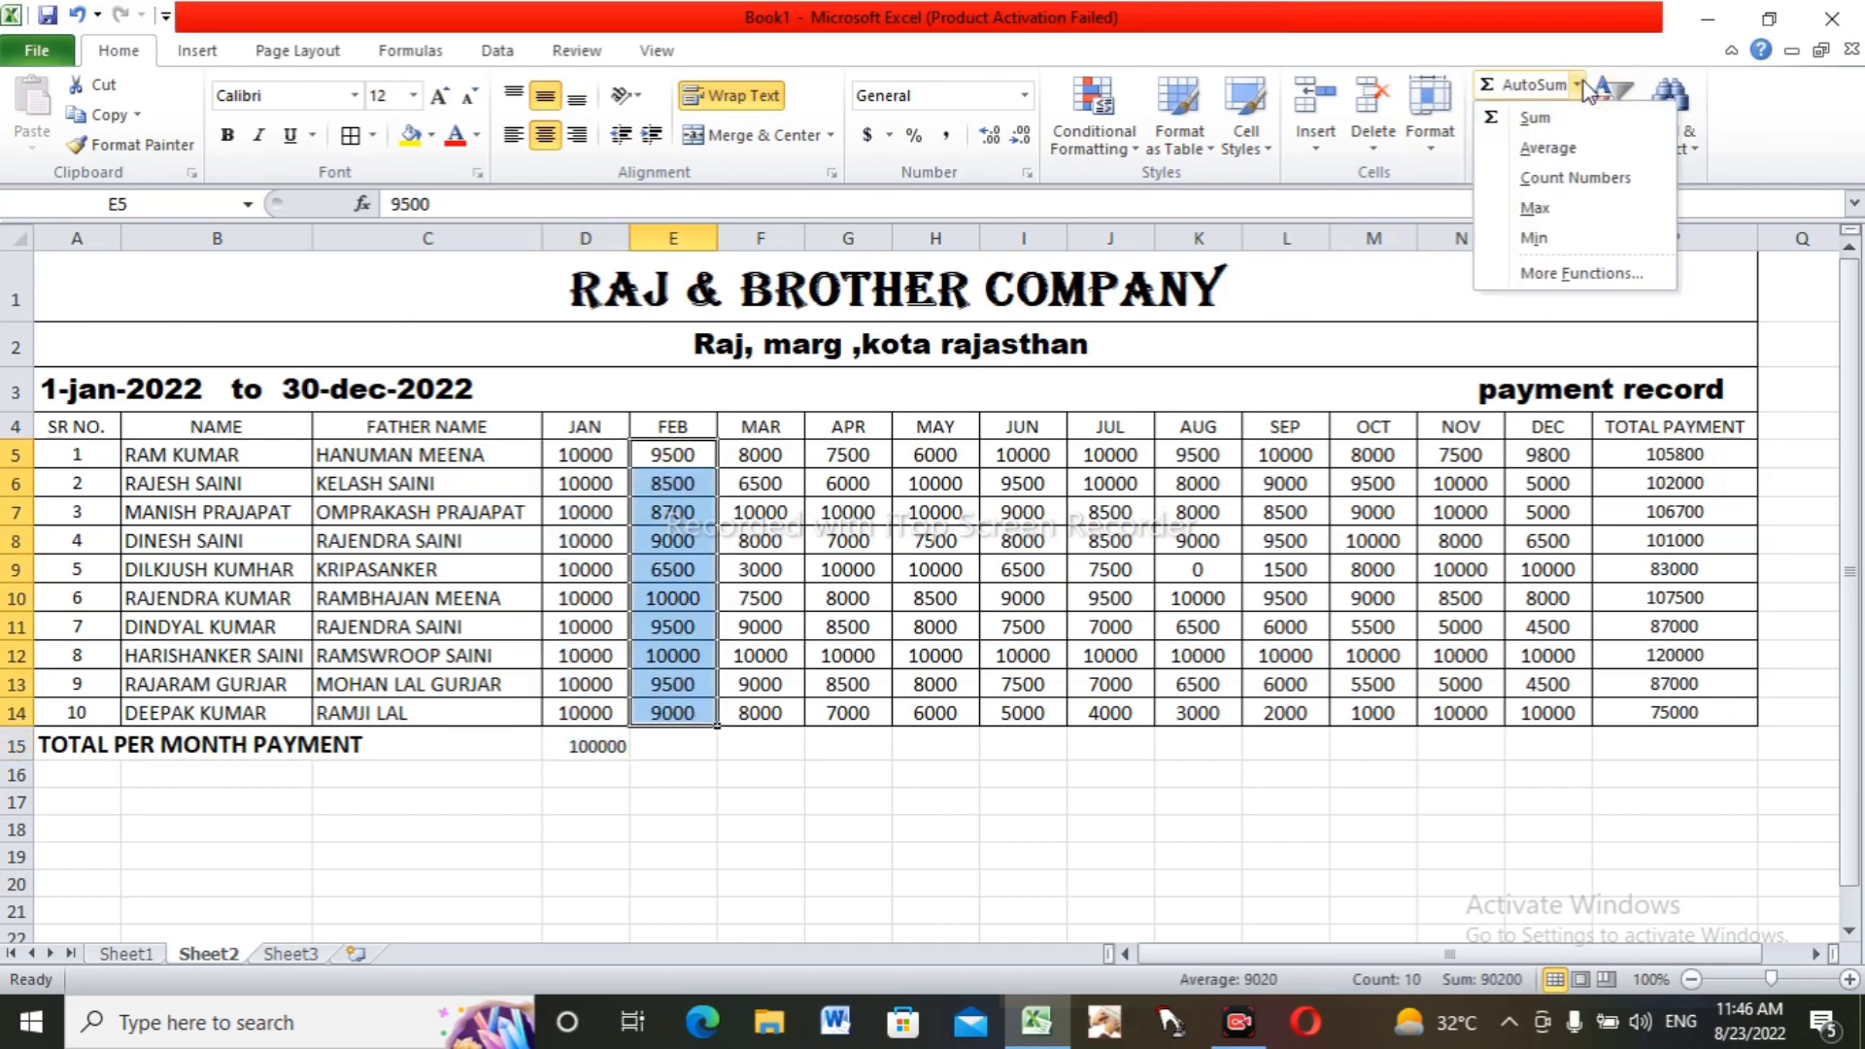
click(1516, 114)
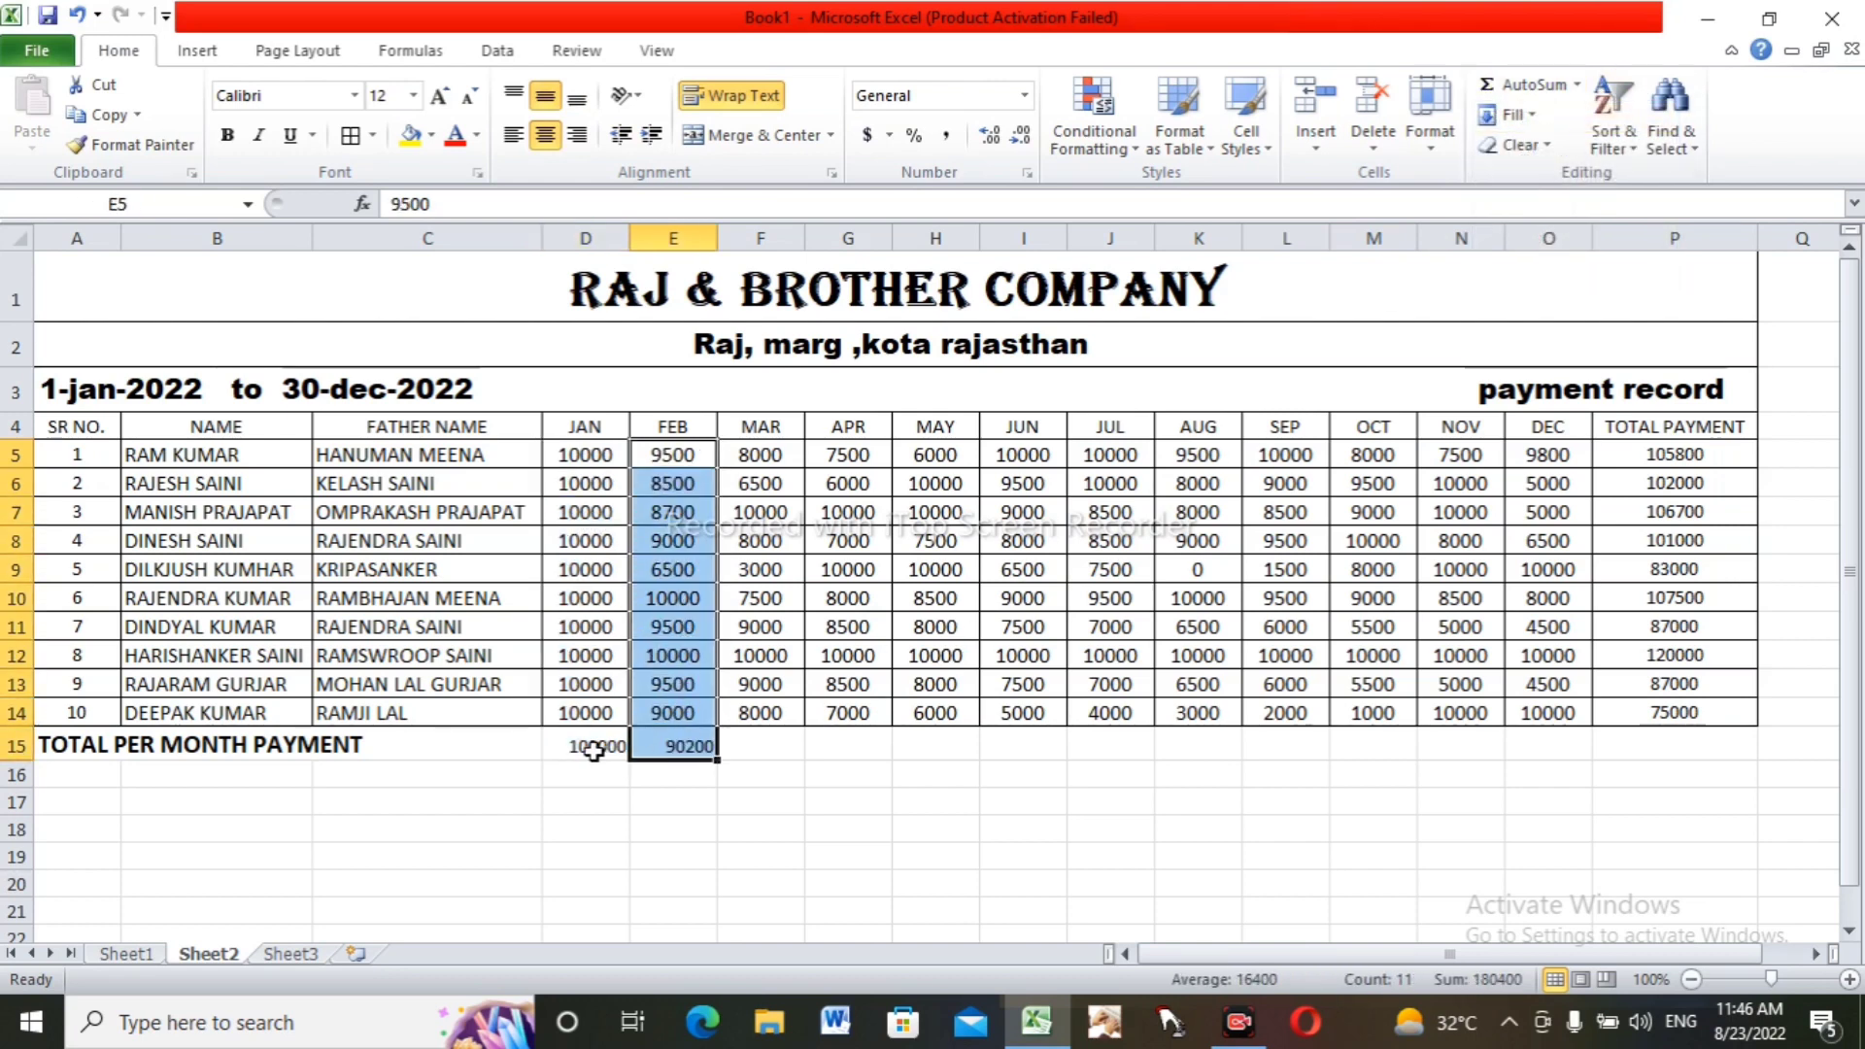
drag(595, 748, 1729, 833)
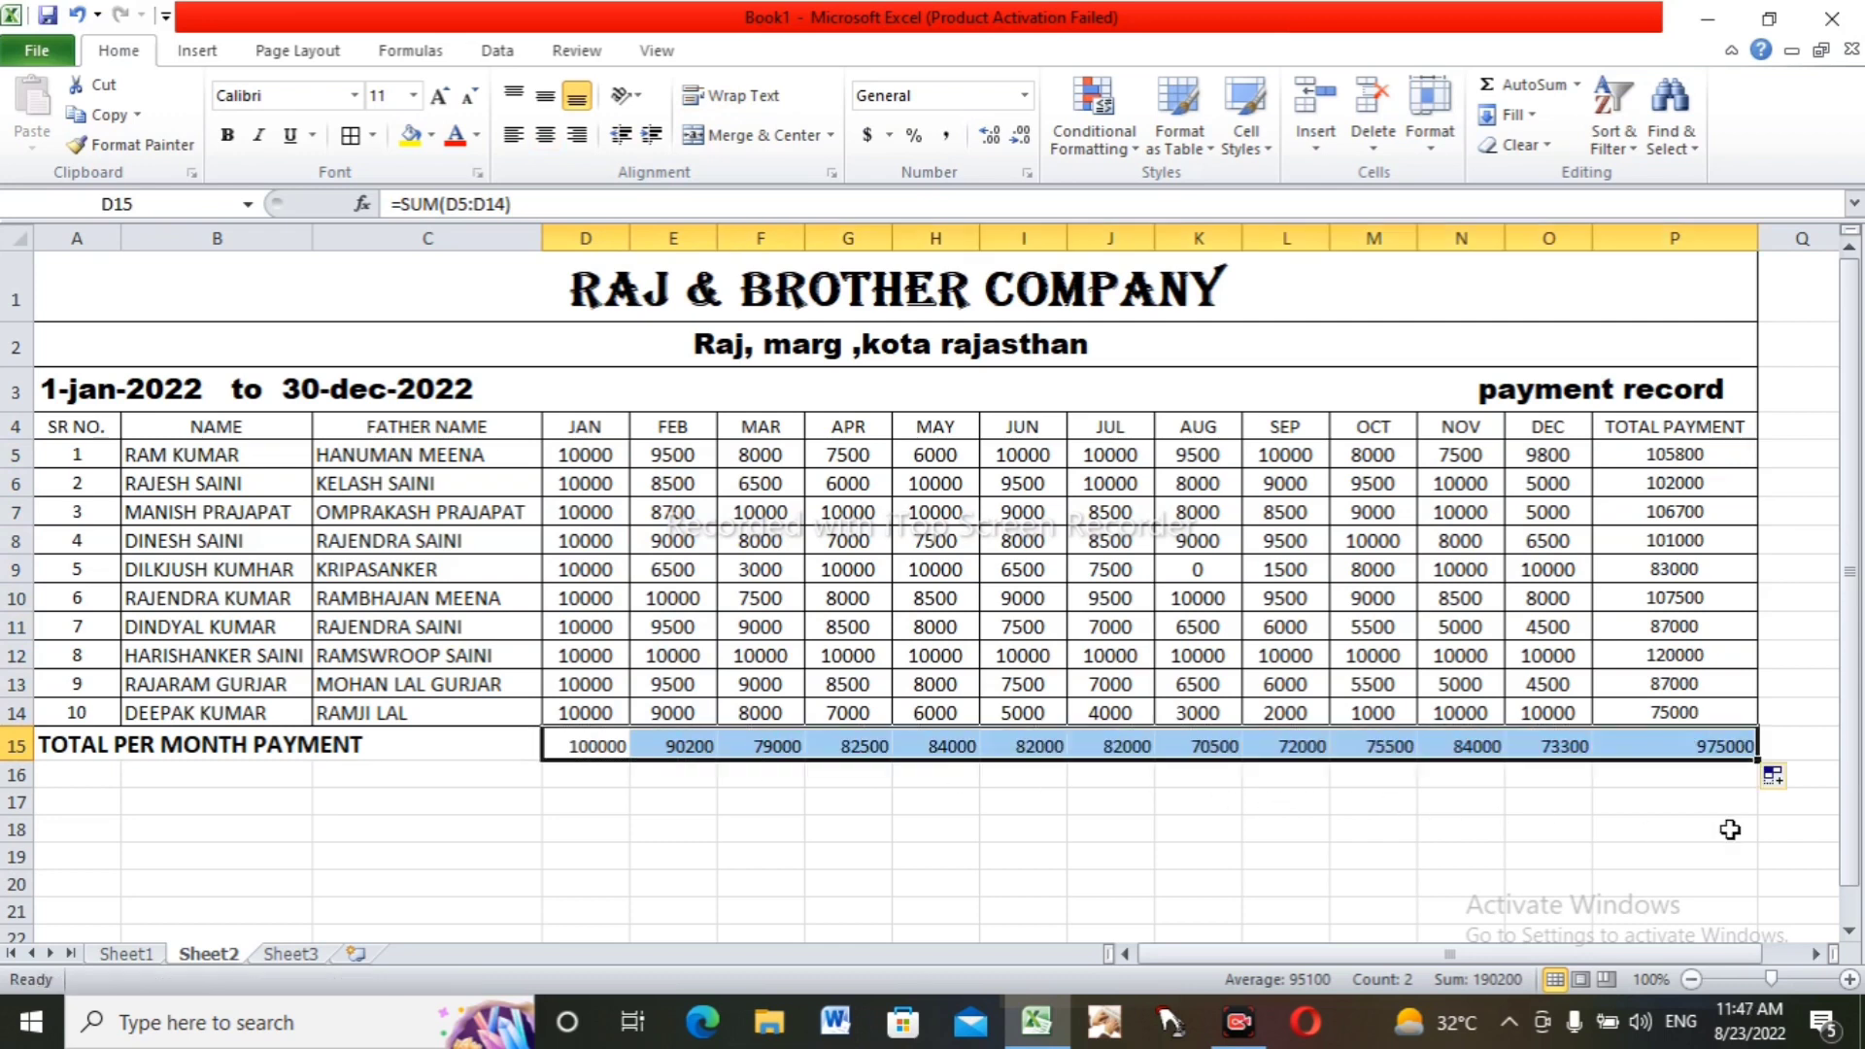
click(1180, 886)
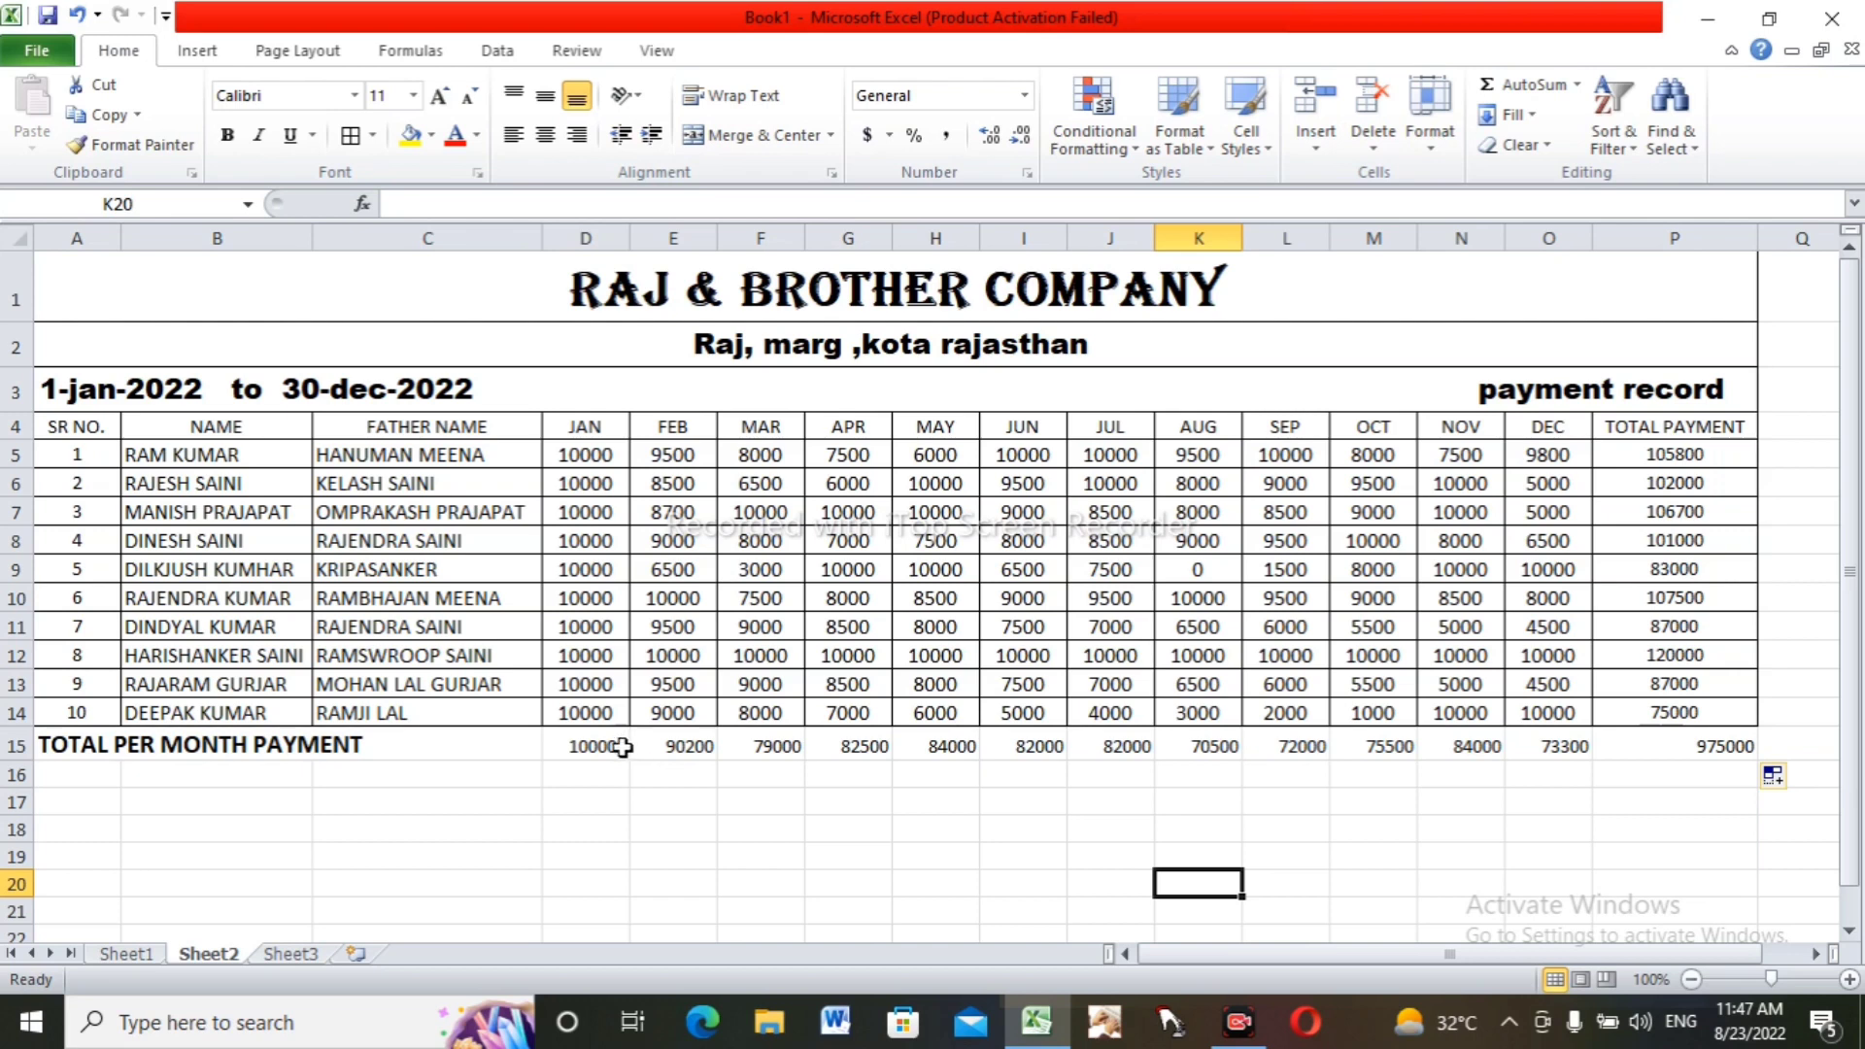
drag(617, 748, 1360, 763)
click(657, 849)
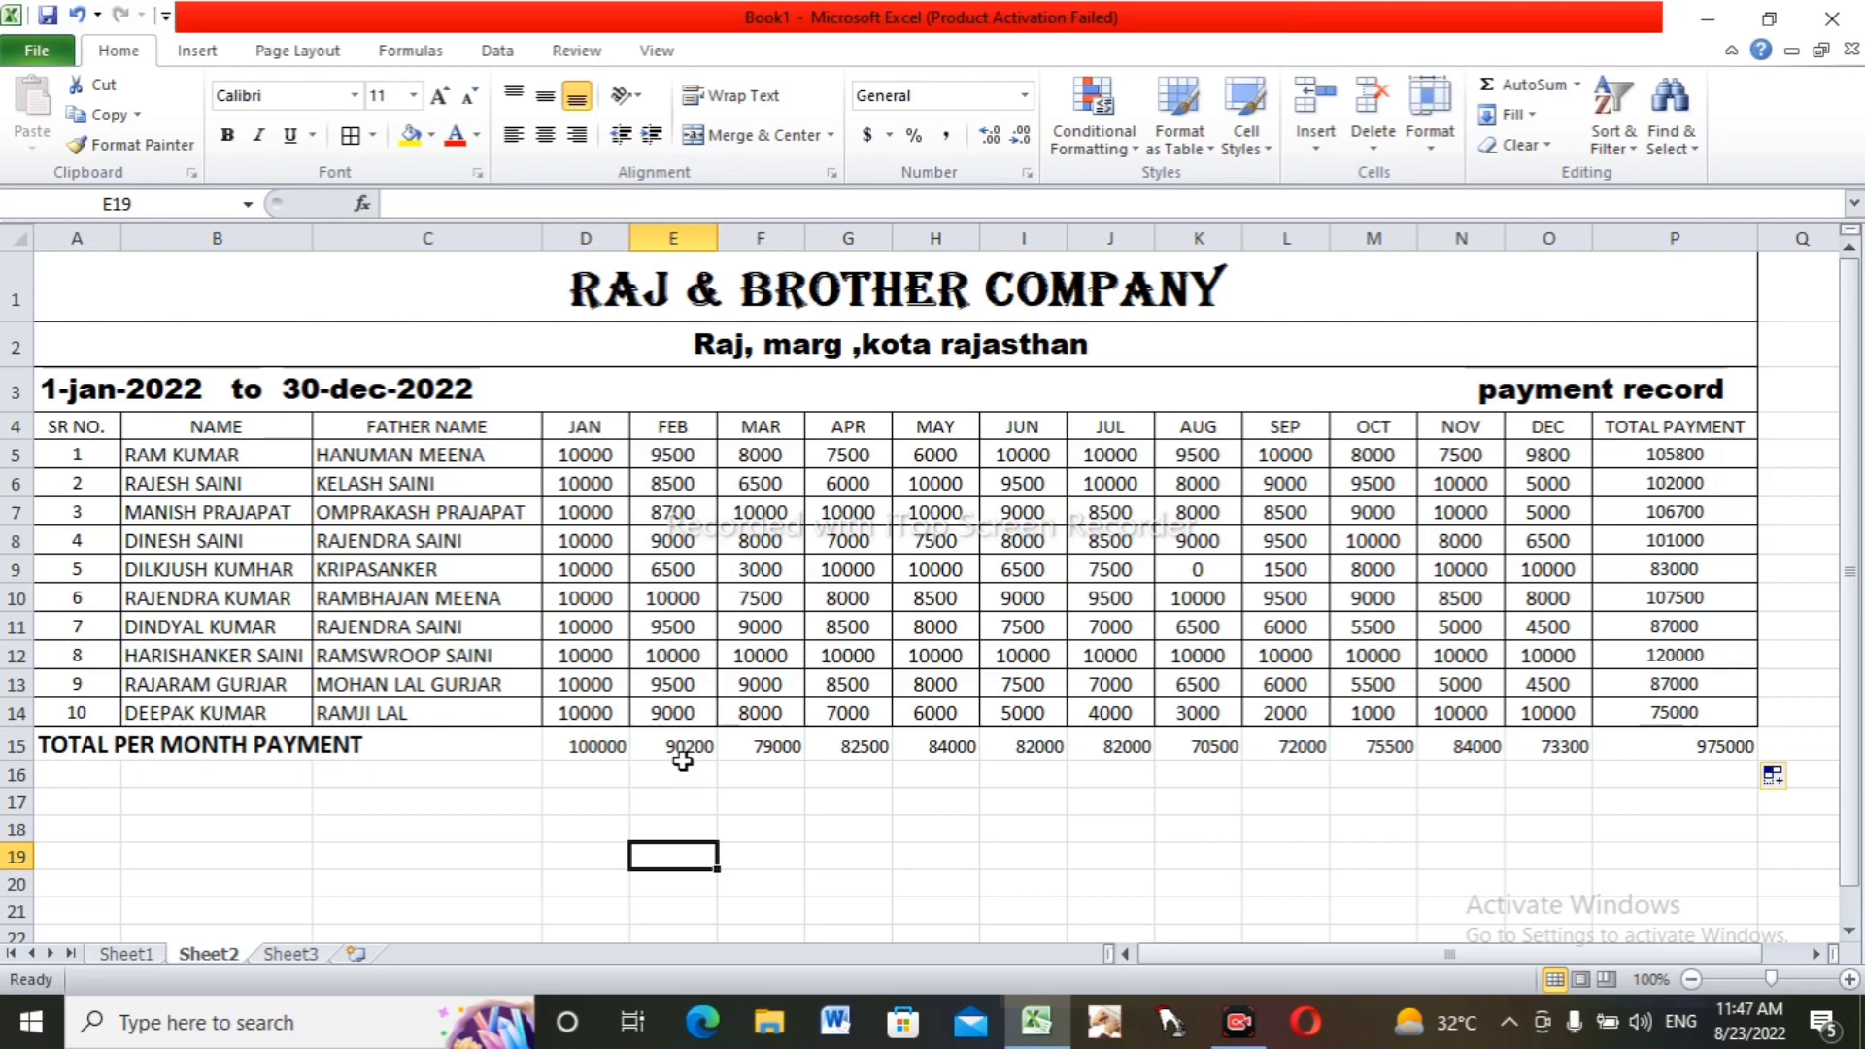
- Format the totals in D15:P15 as bold, font size 14, centered horizontally and vertically
drag(571, 750, 1651, 750)
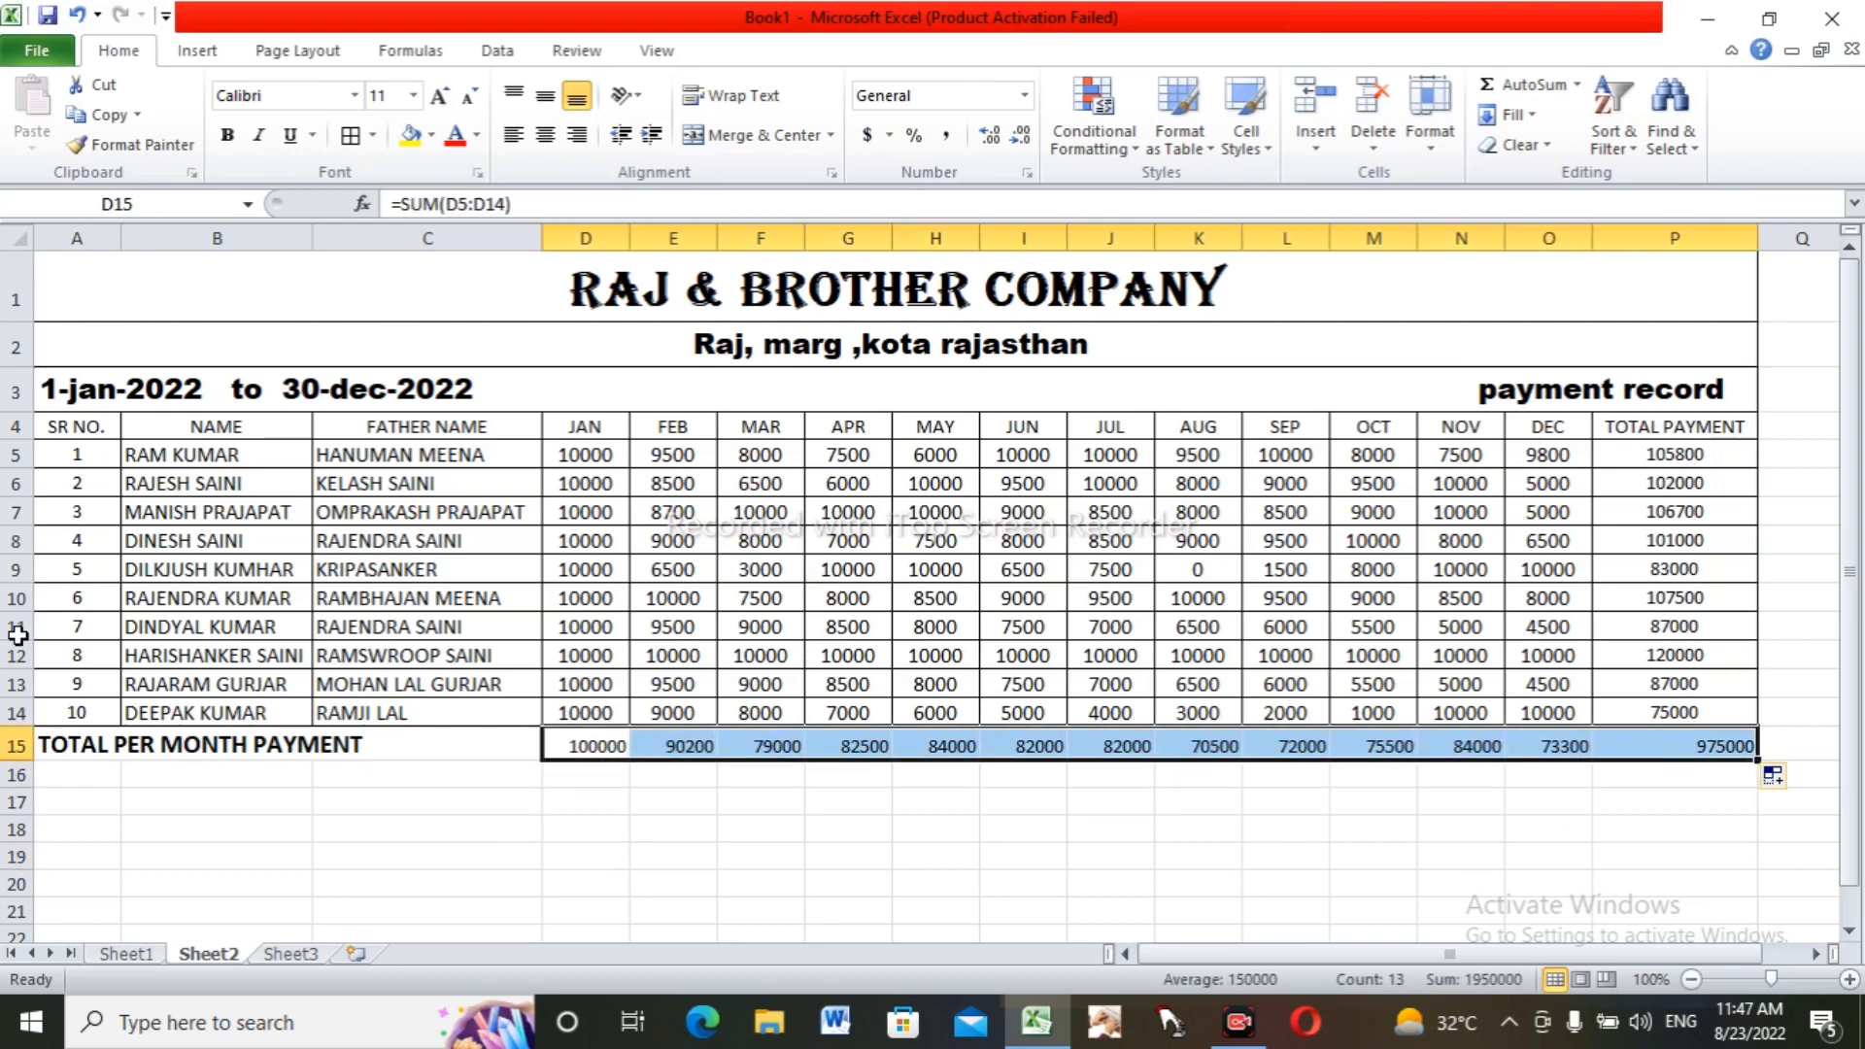
click(547, 138)
click(546, 95)
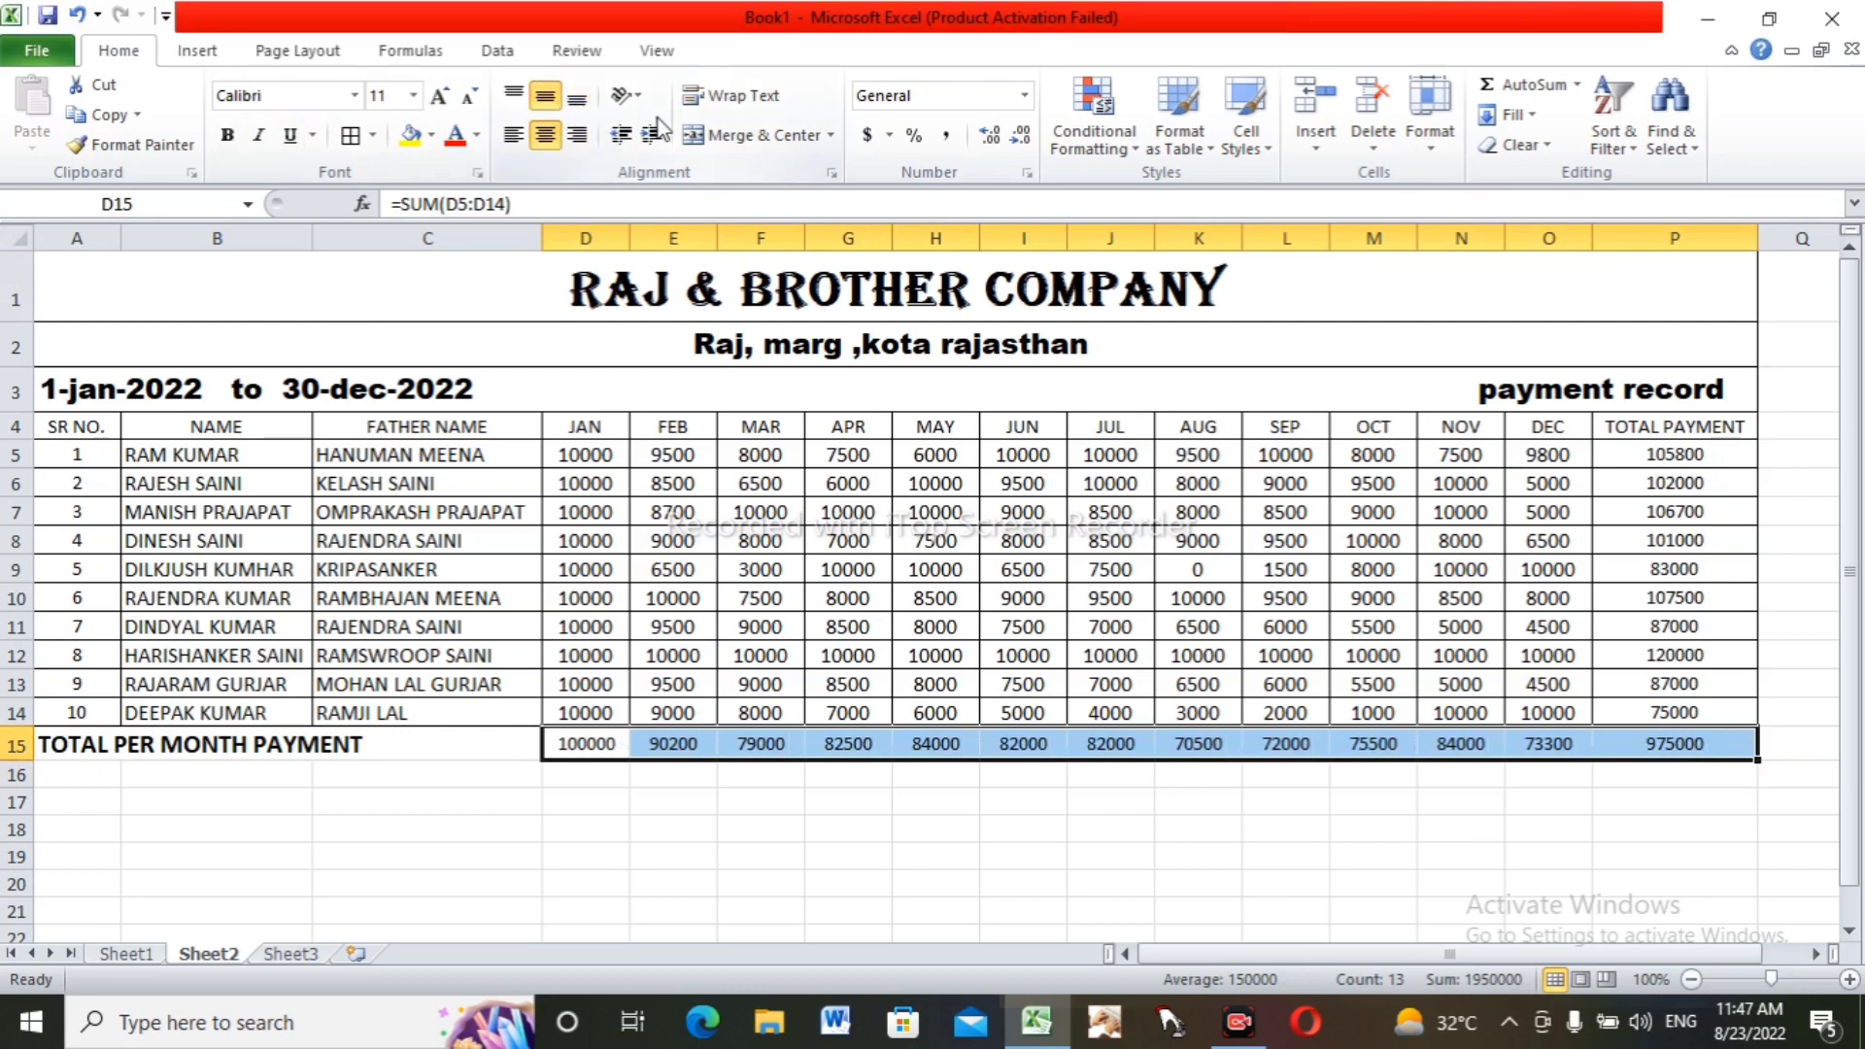
click(229, 136)
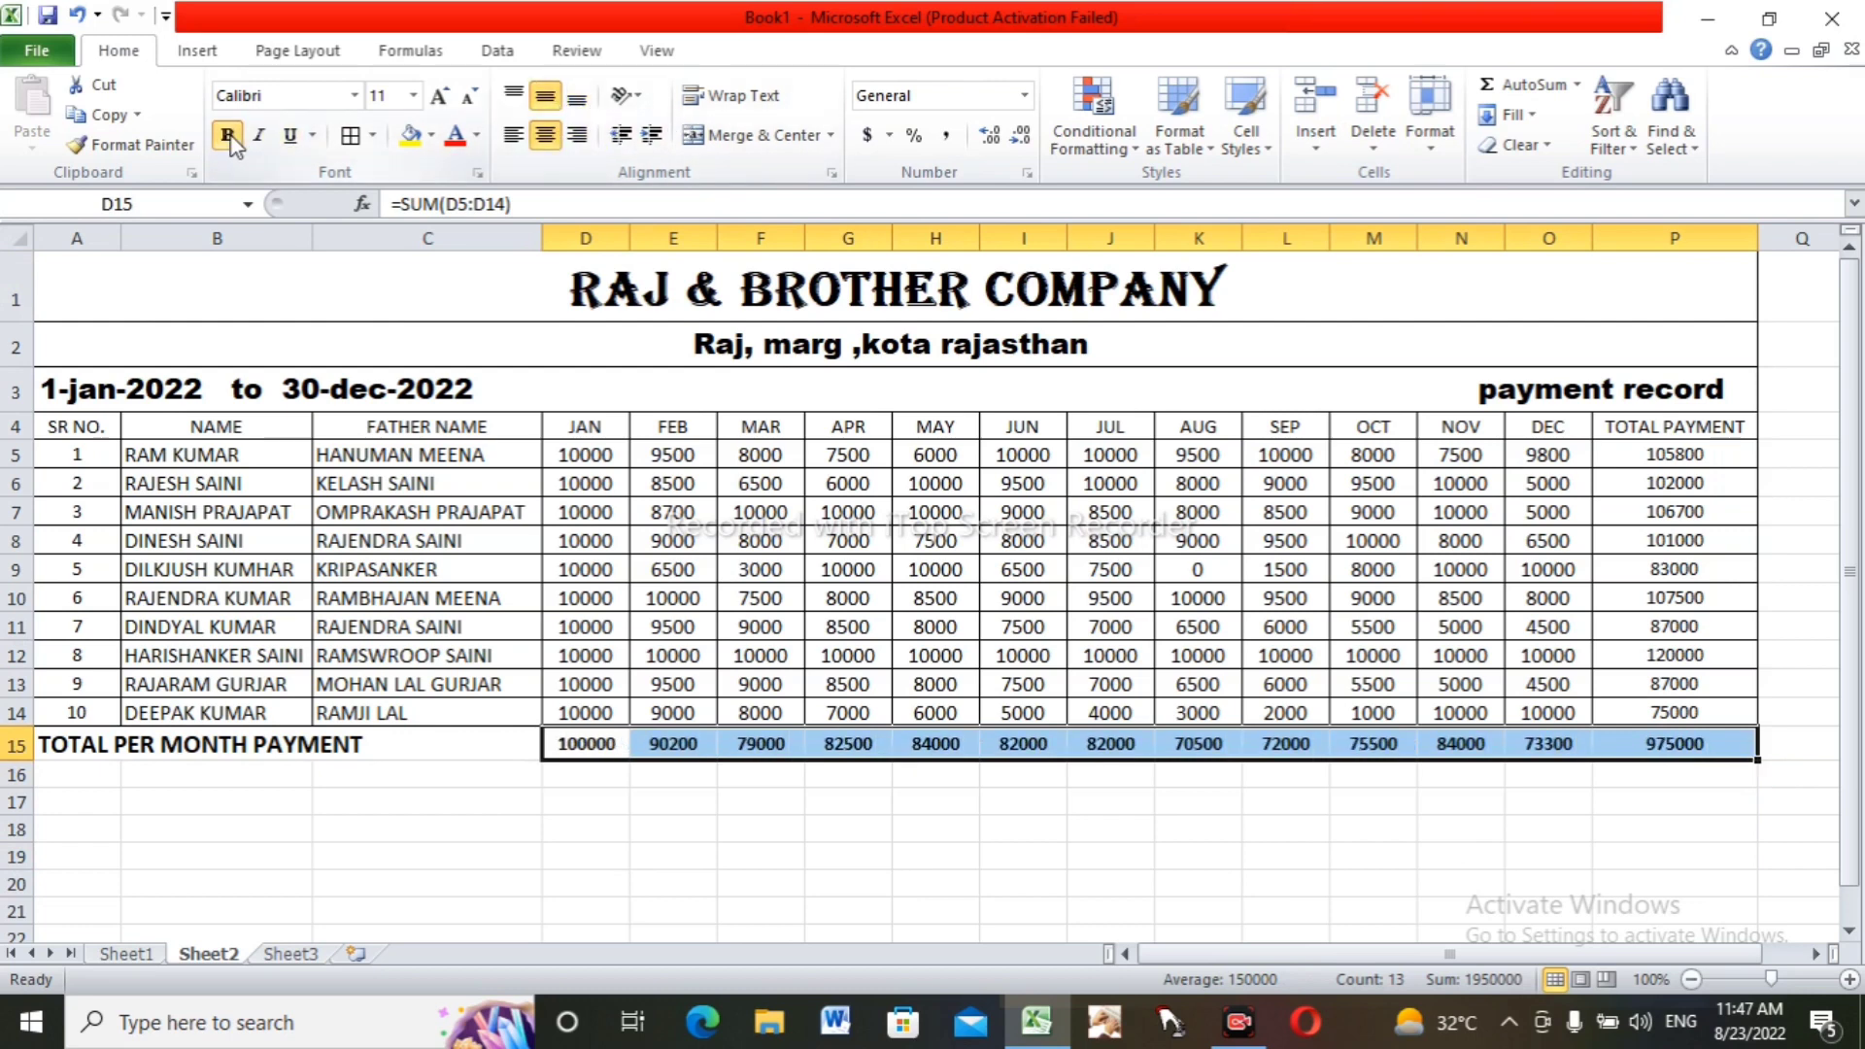
click(443, 99)
click(443, 99)
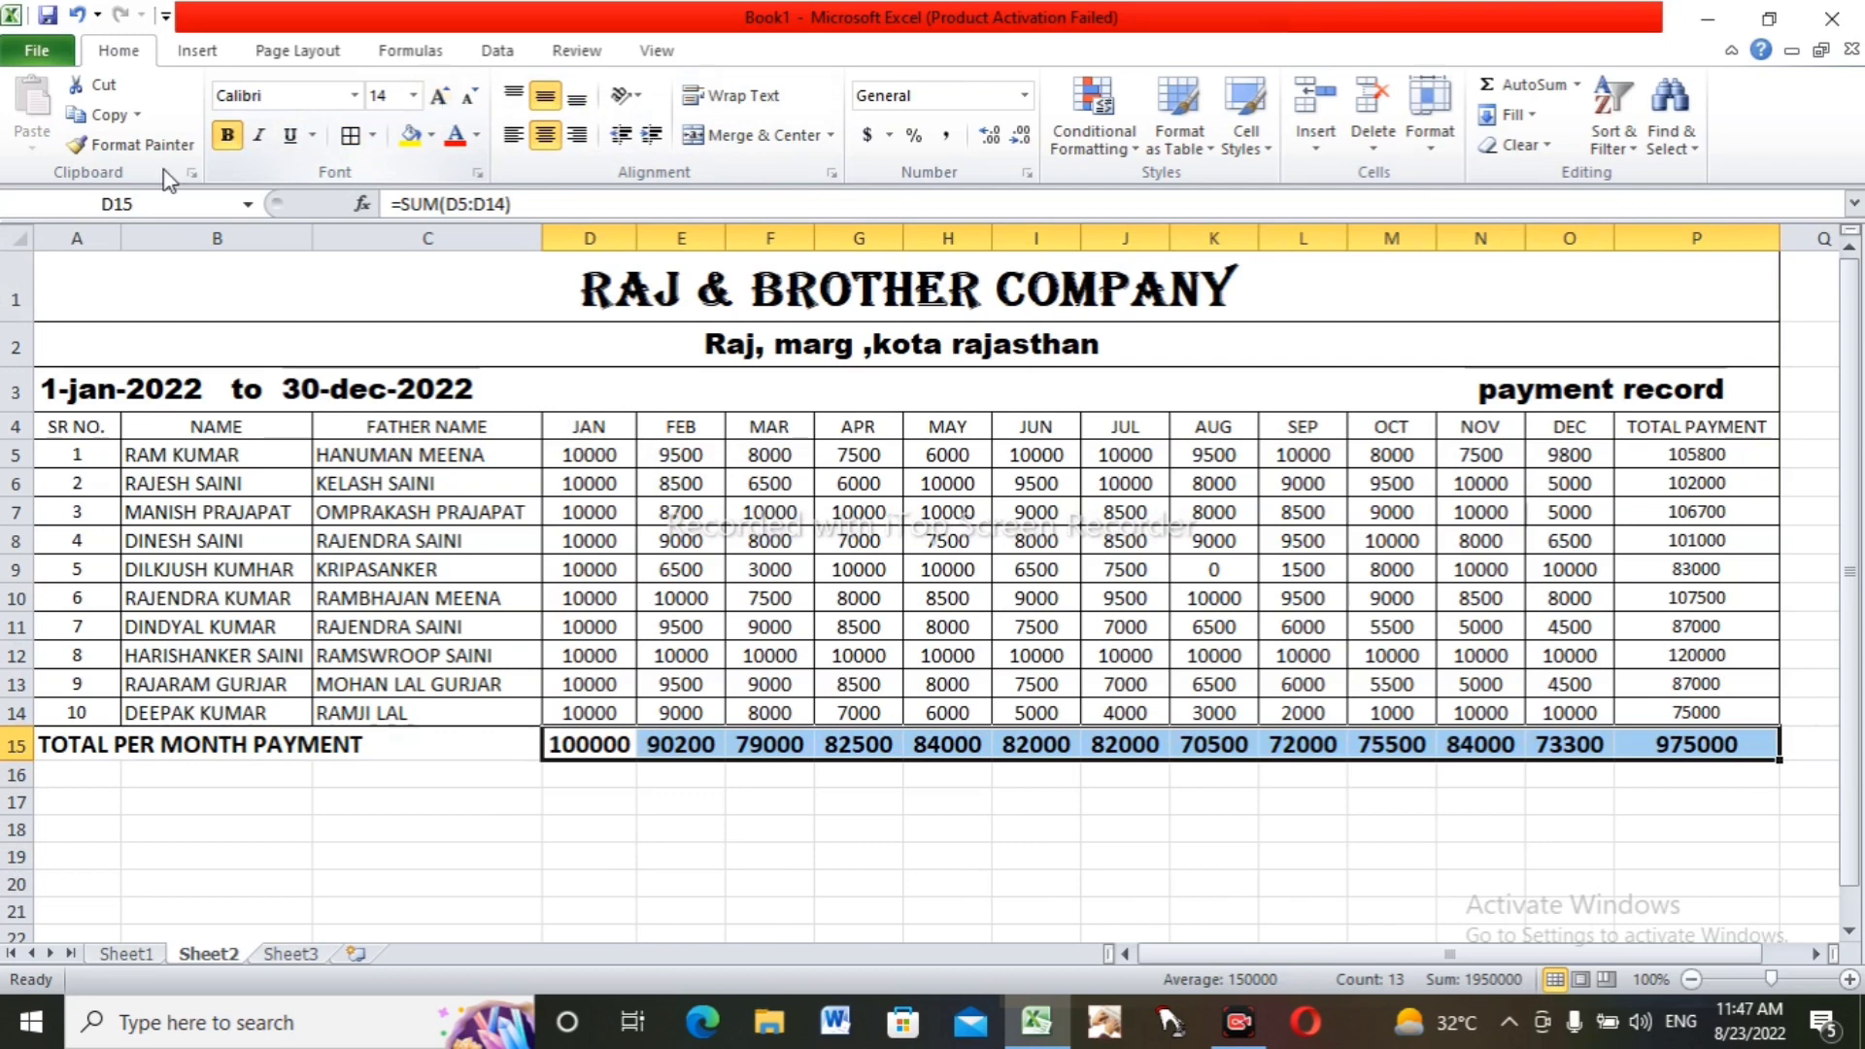
click(194, 762)
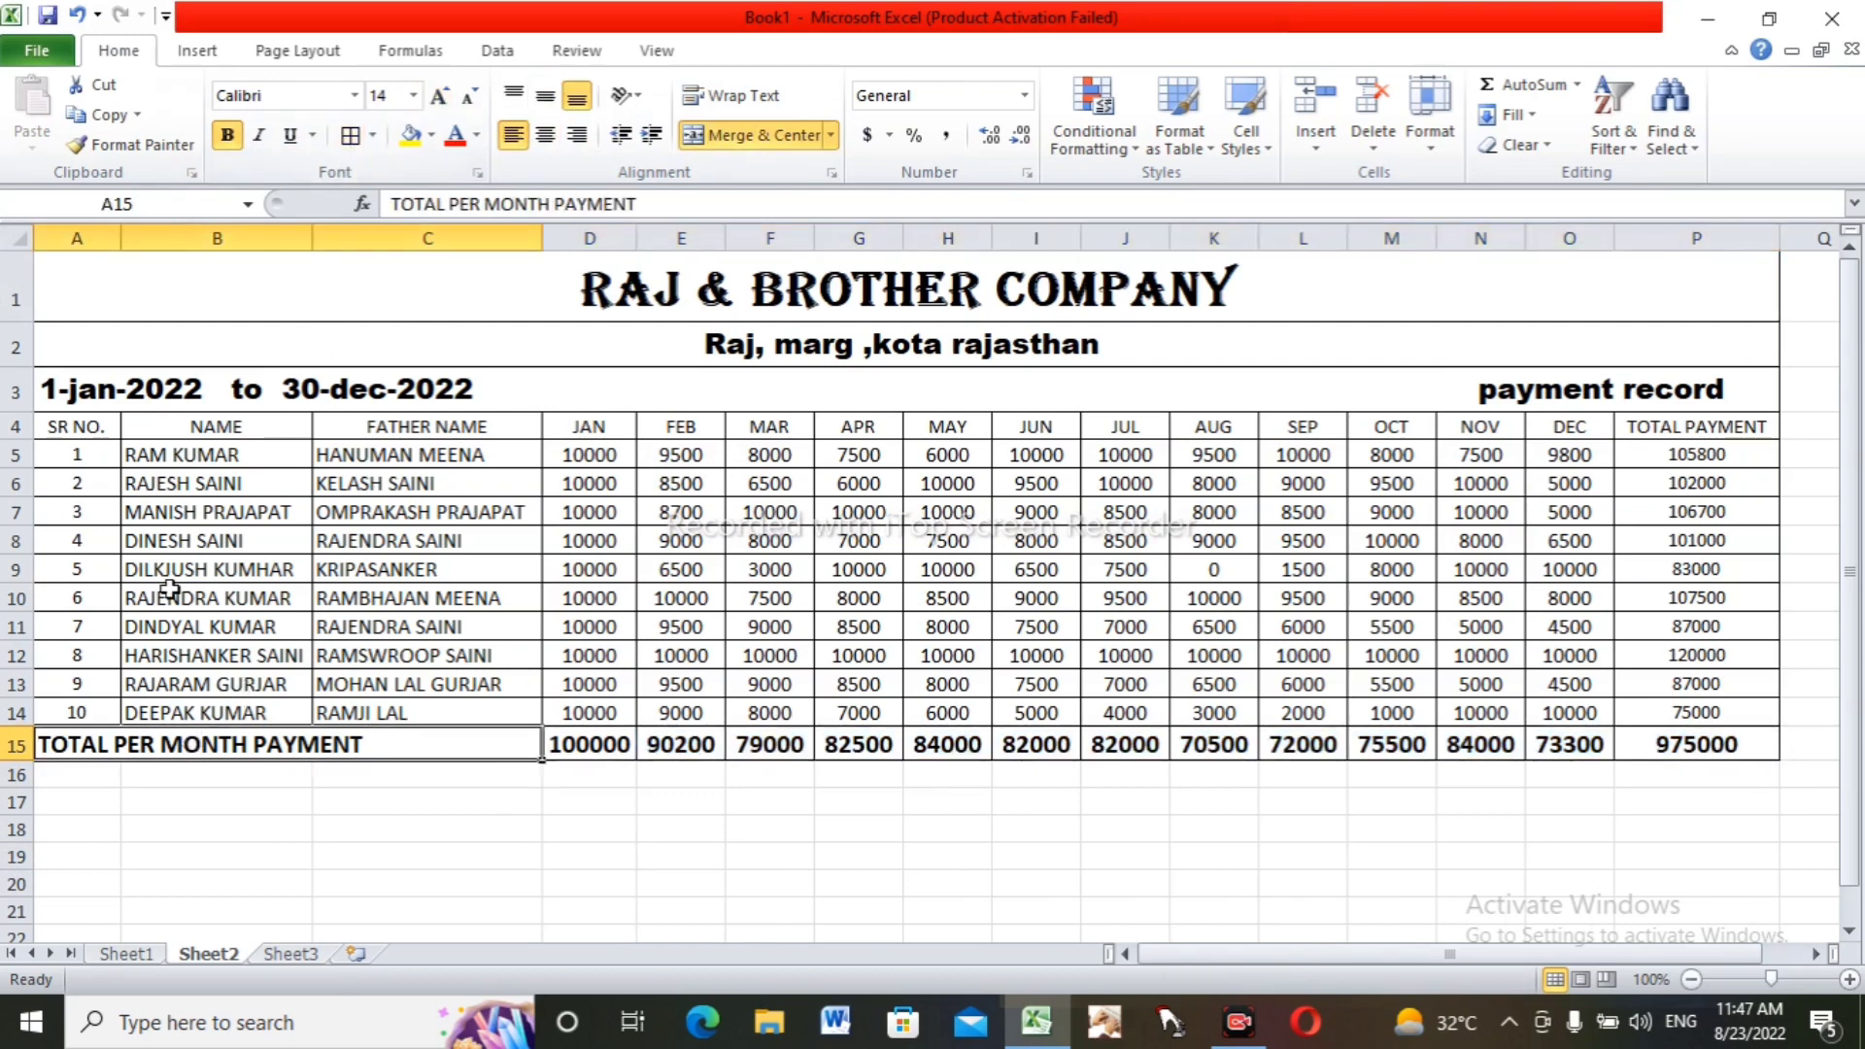
- Set the SR NO. column A4:A14 to font size 12 and bold
drag(70, 420, 76, 716)
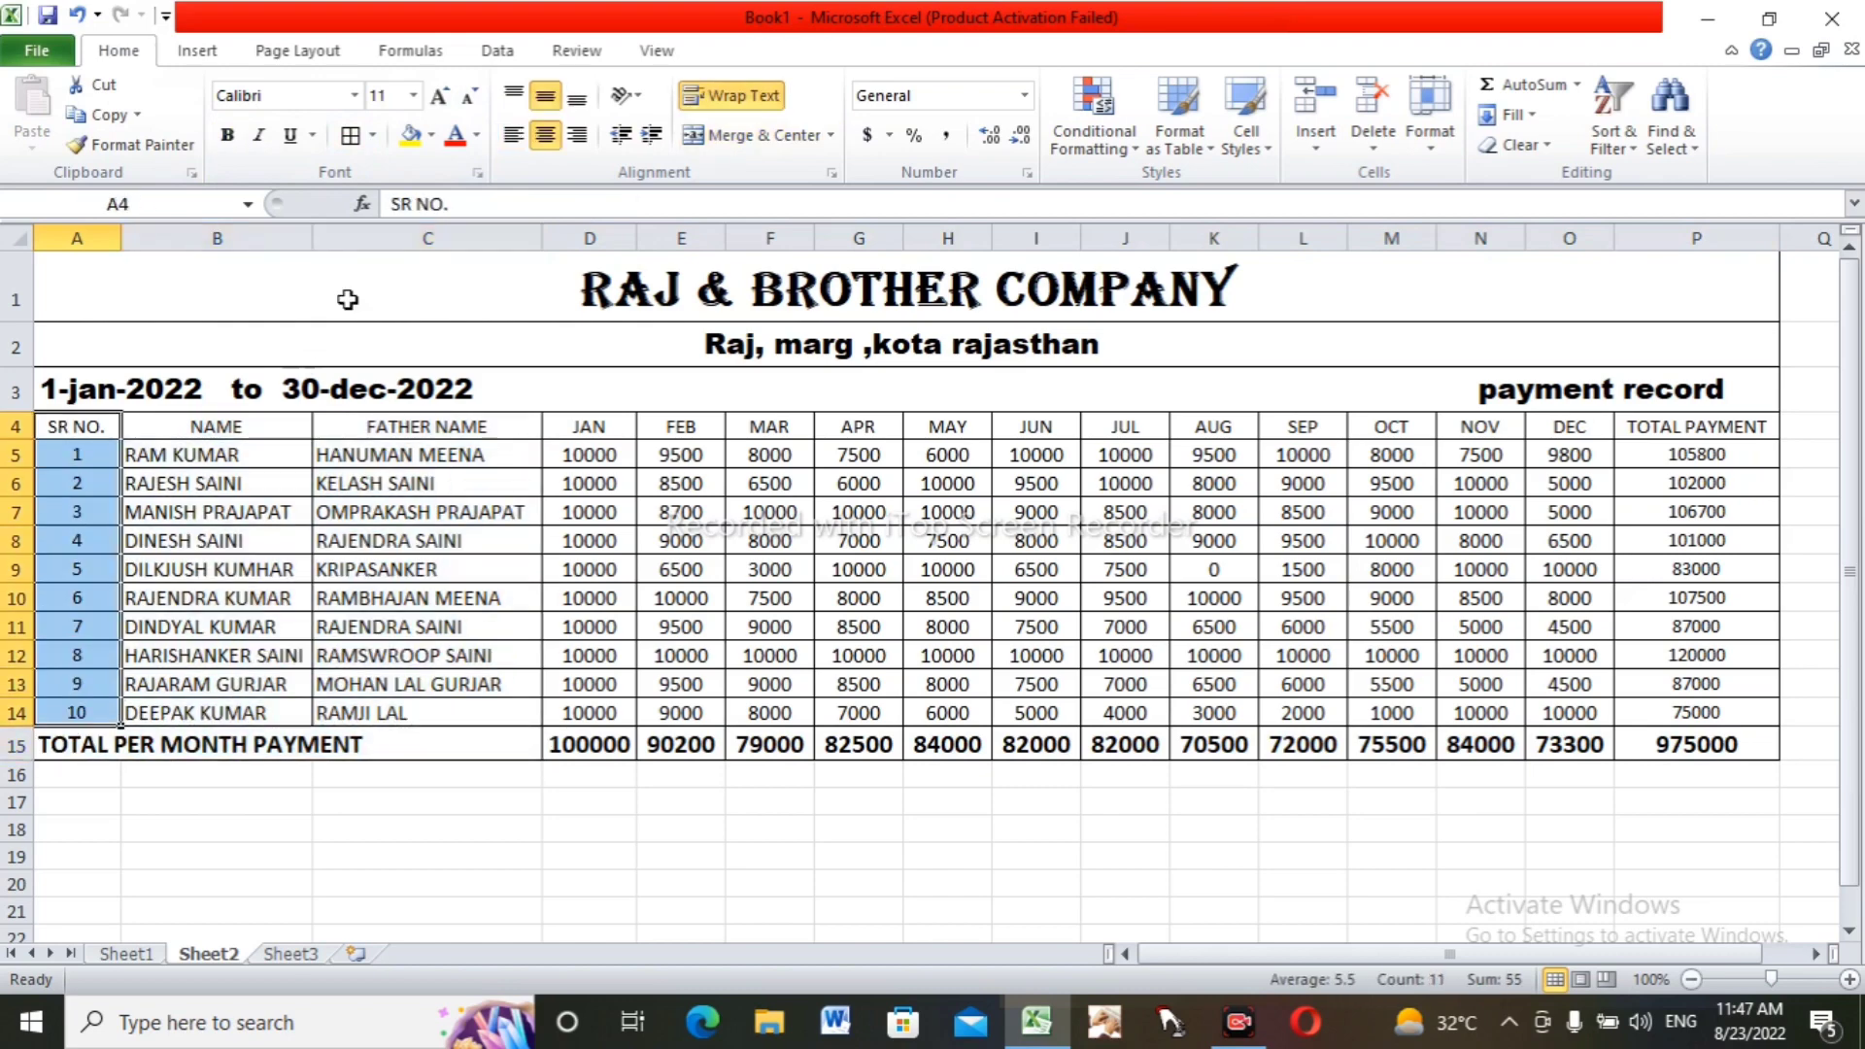
click(439, 95)
click(227, 135)
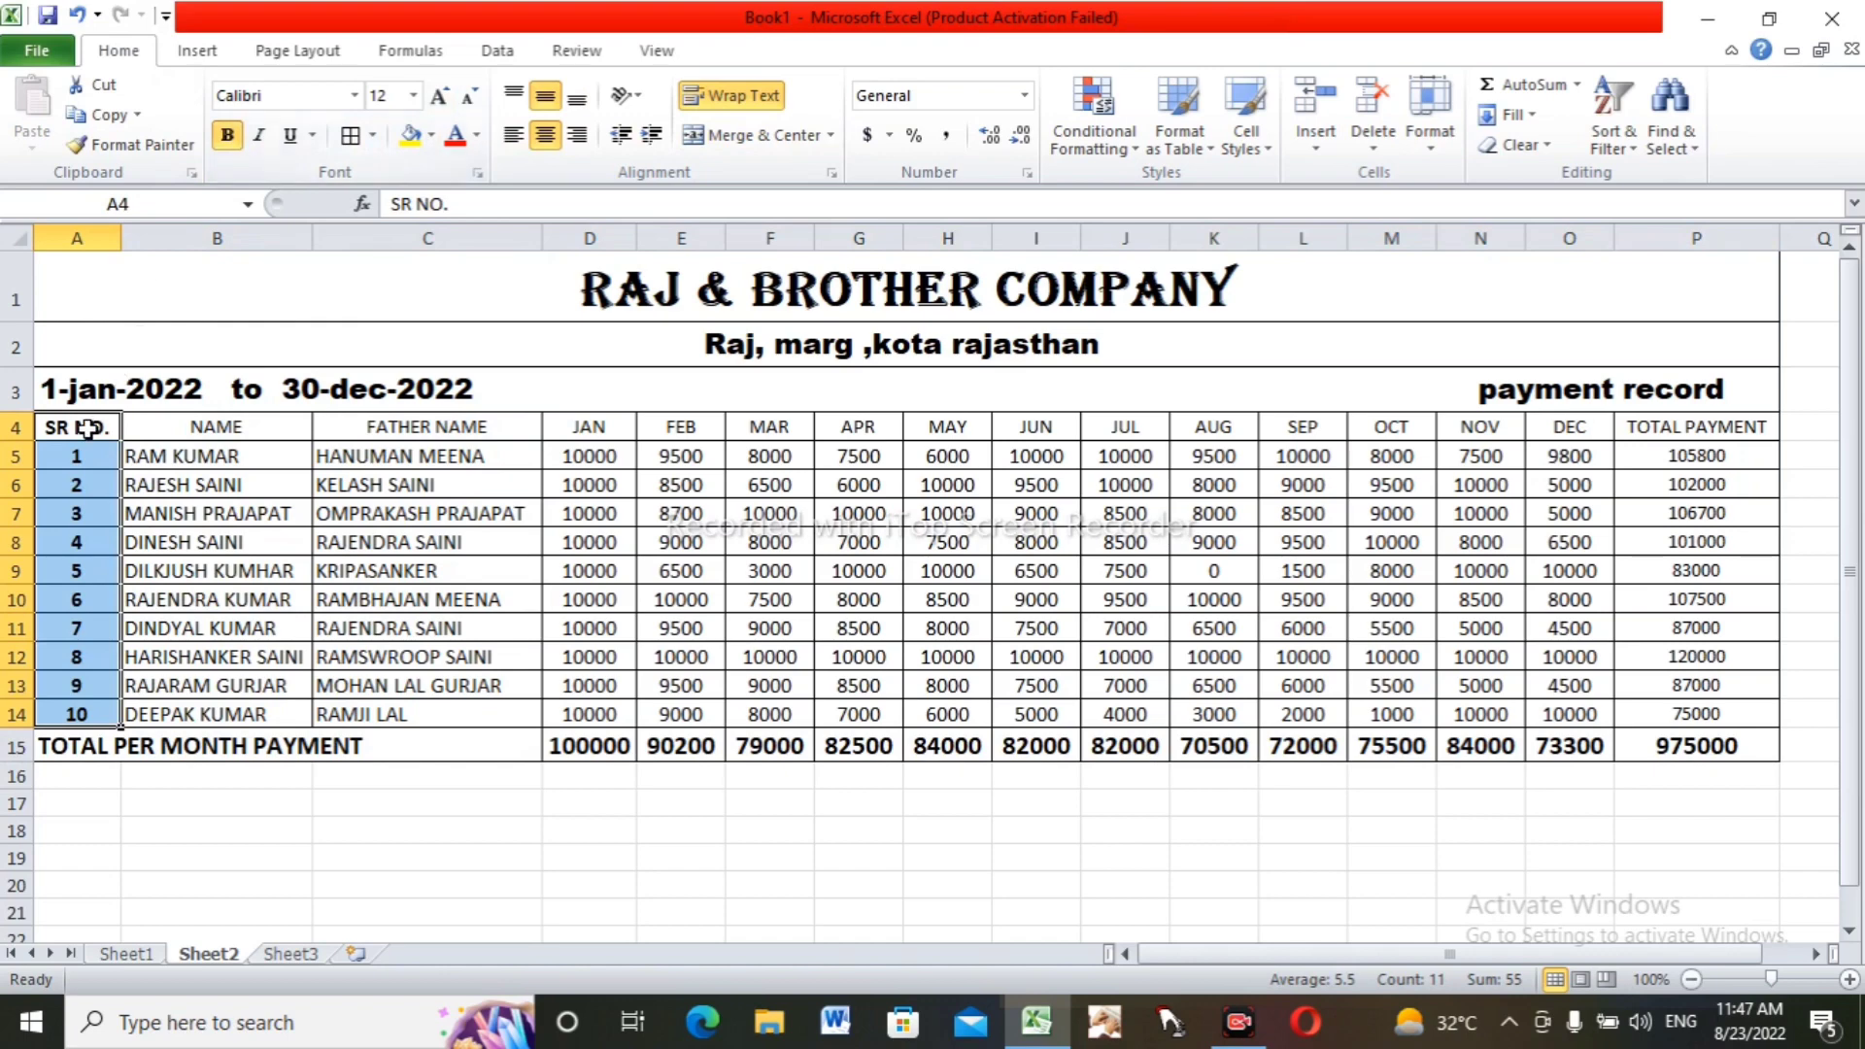
- Enlarge the header row A4:P4 to font size 14 and make all its headings bold
drag(79, 427, 1695, 427)
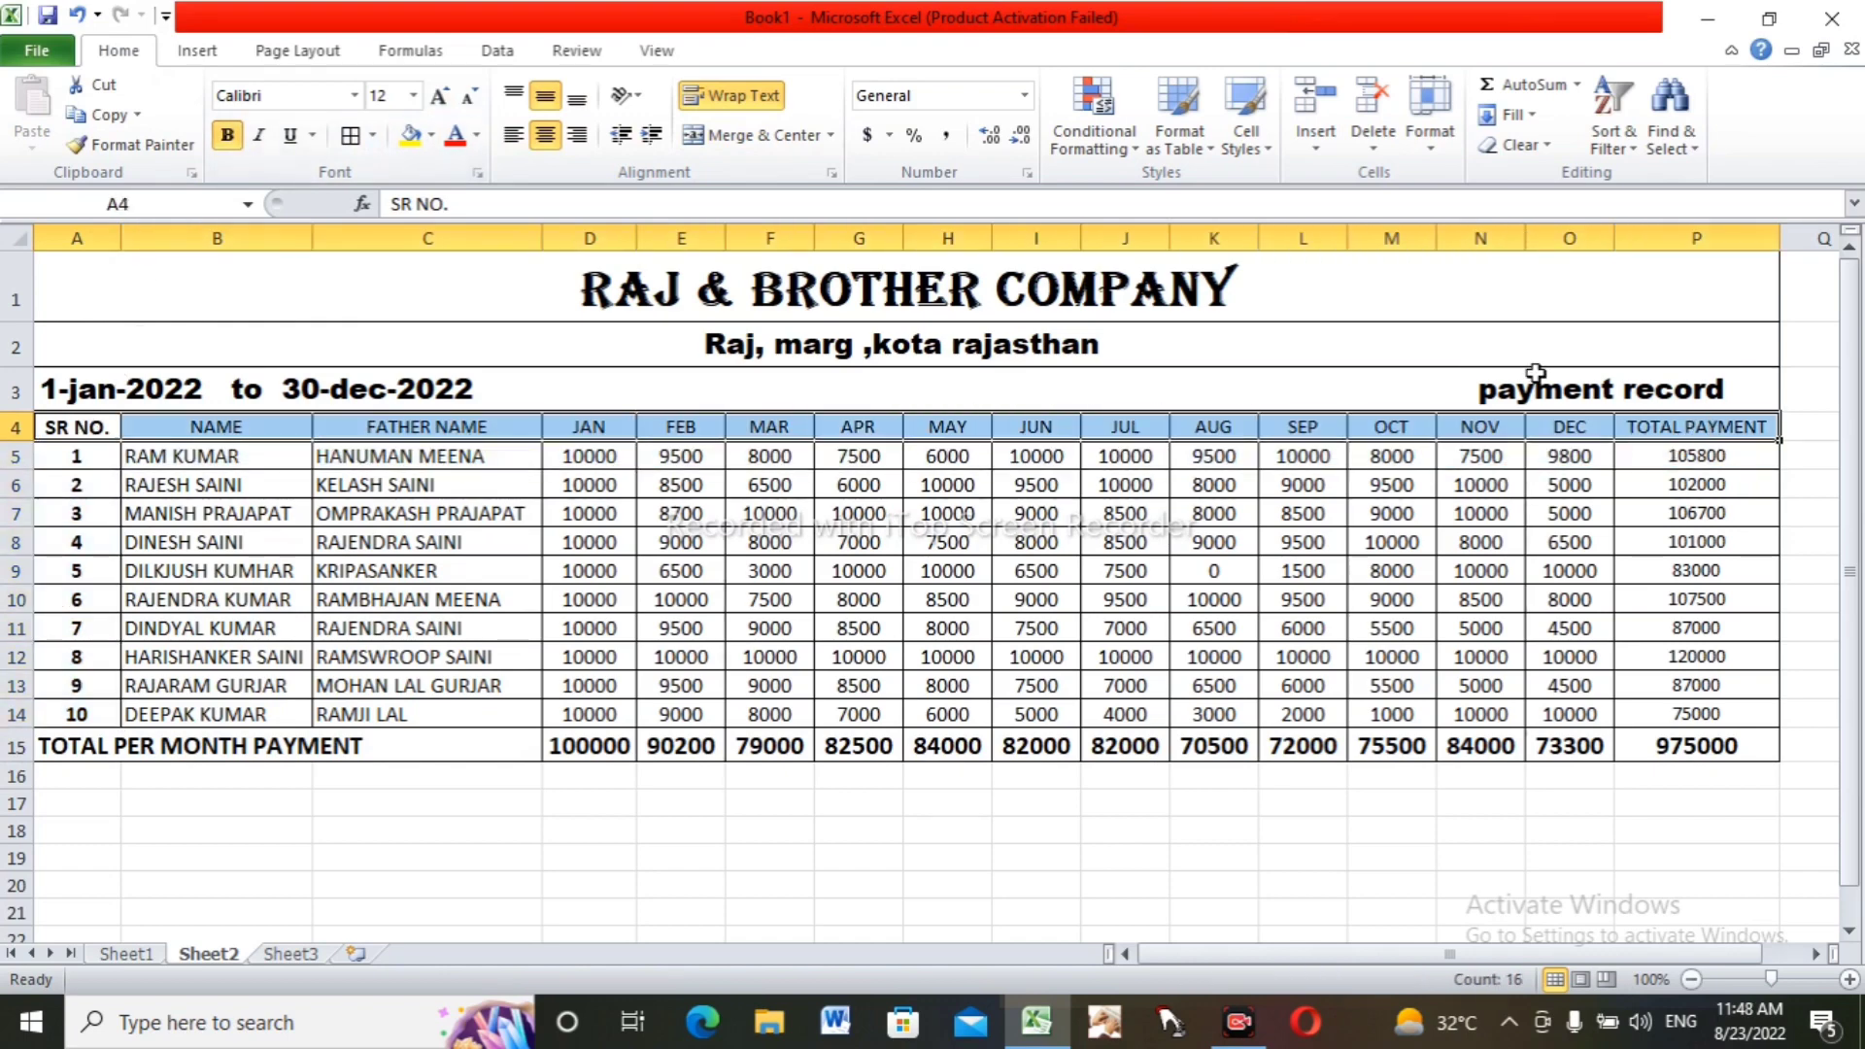
click(441, 96)
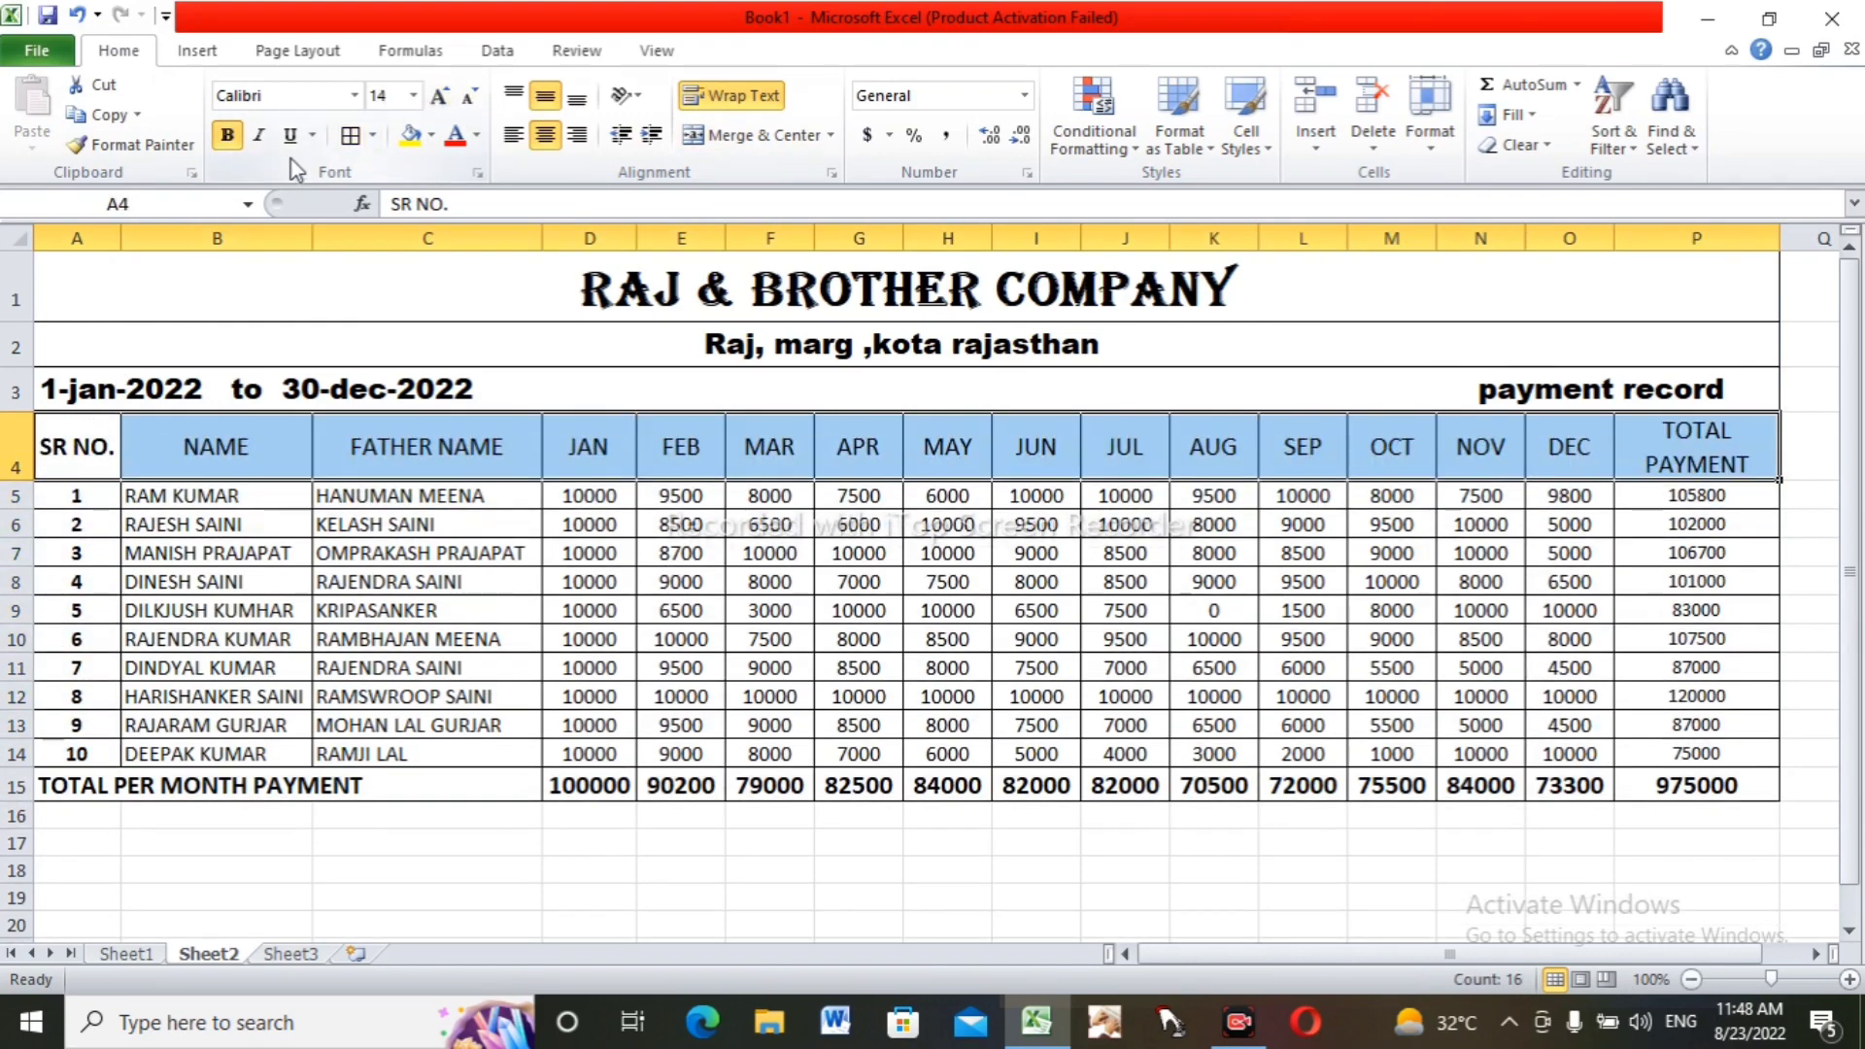
click(235, 147)
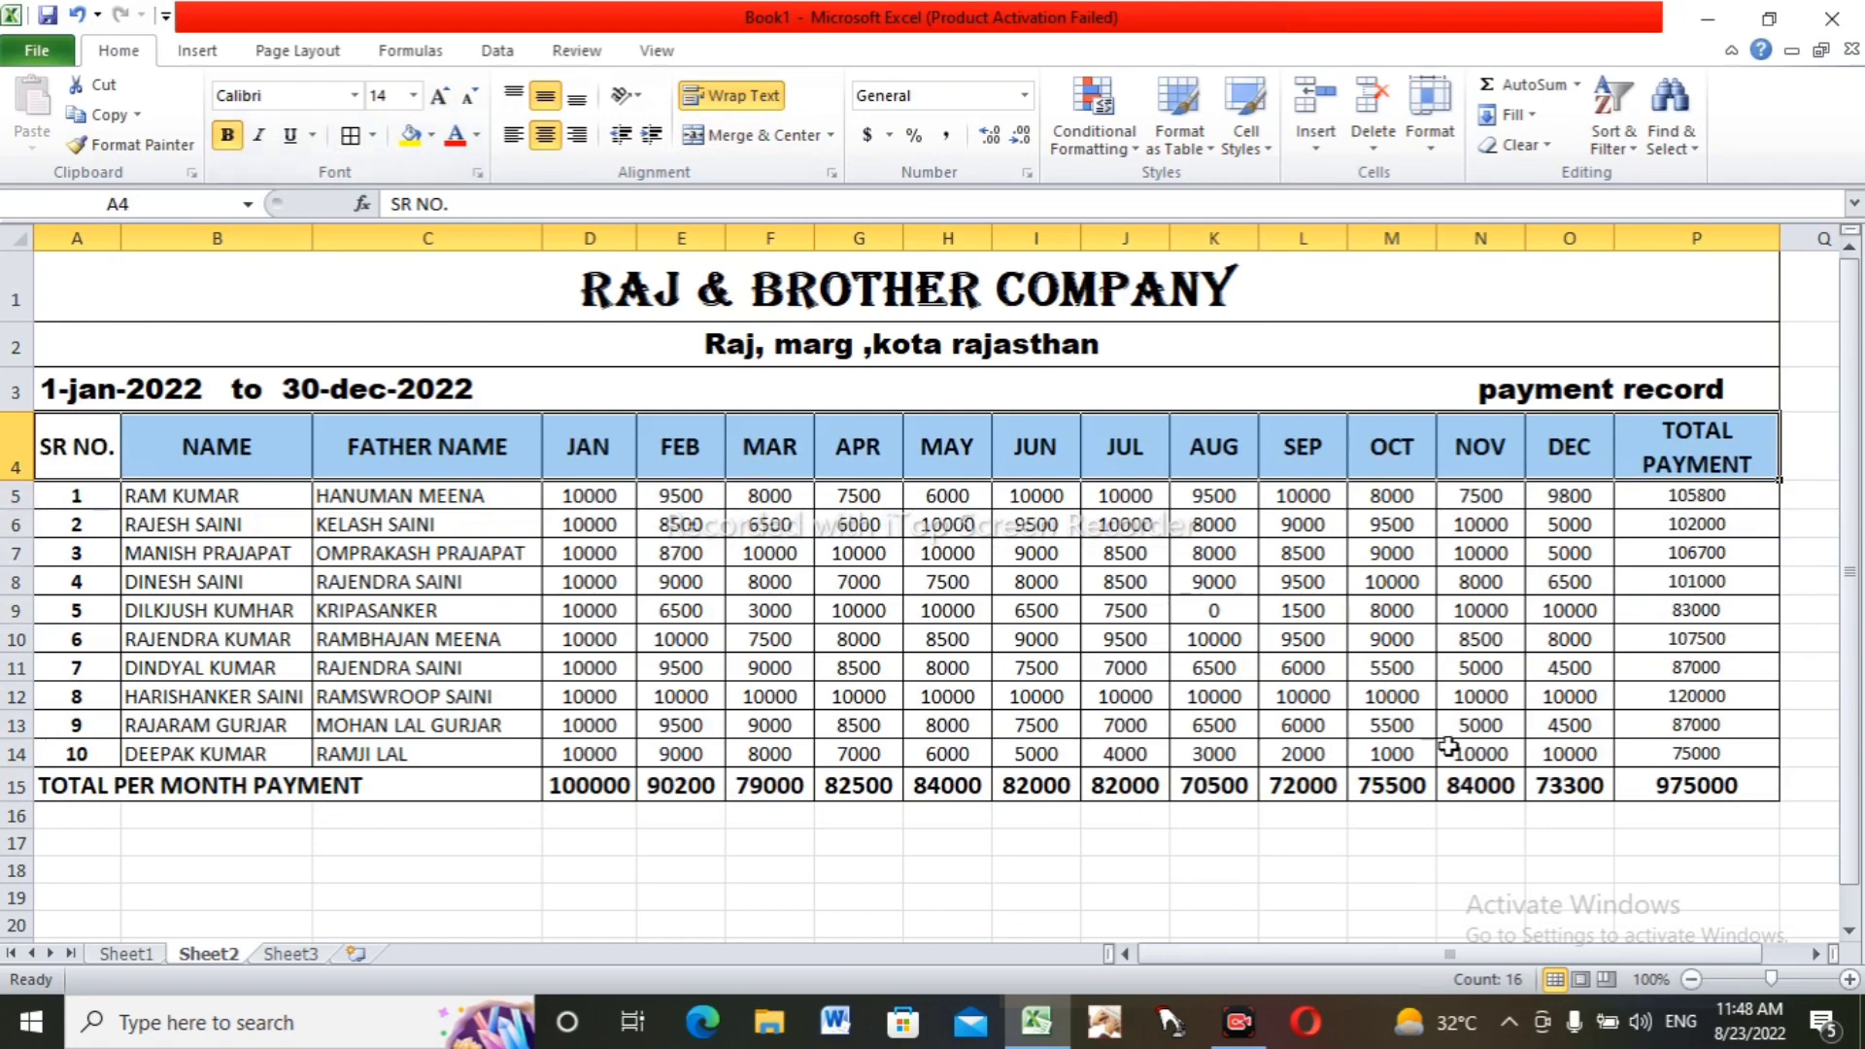
- Enlarge the TOTAL PAYMENT values in P5:P14 to font size 14 and make them bold
drag(1697, 501, 1715, 753)
click(453, 101)
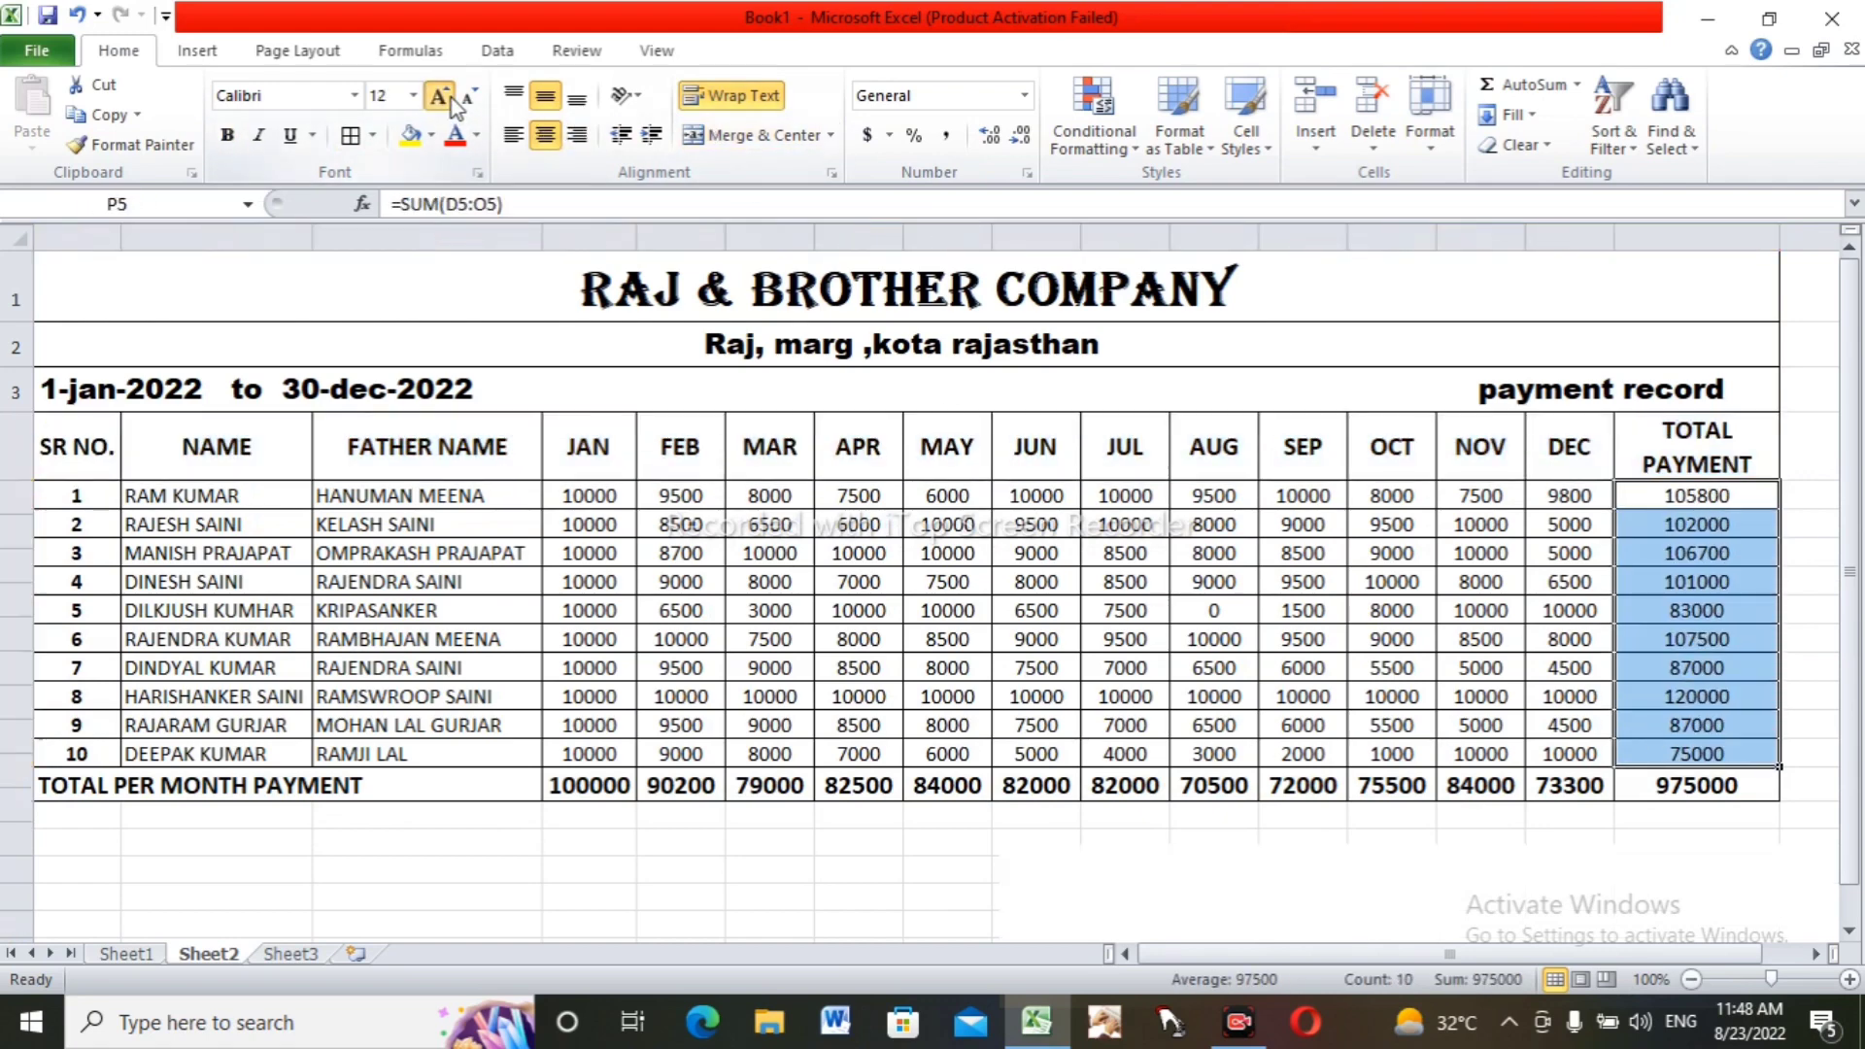
click(452, 101)
click(230, 146)
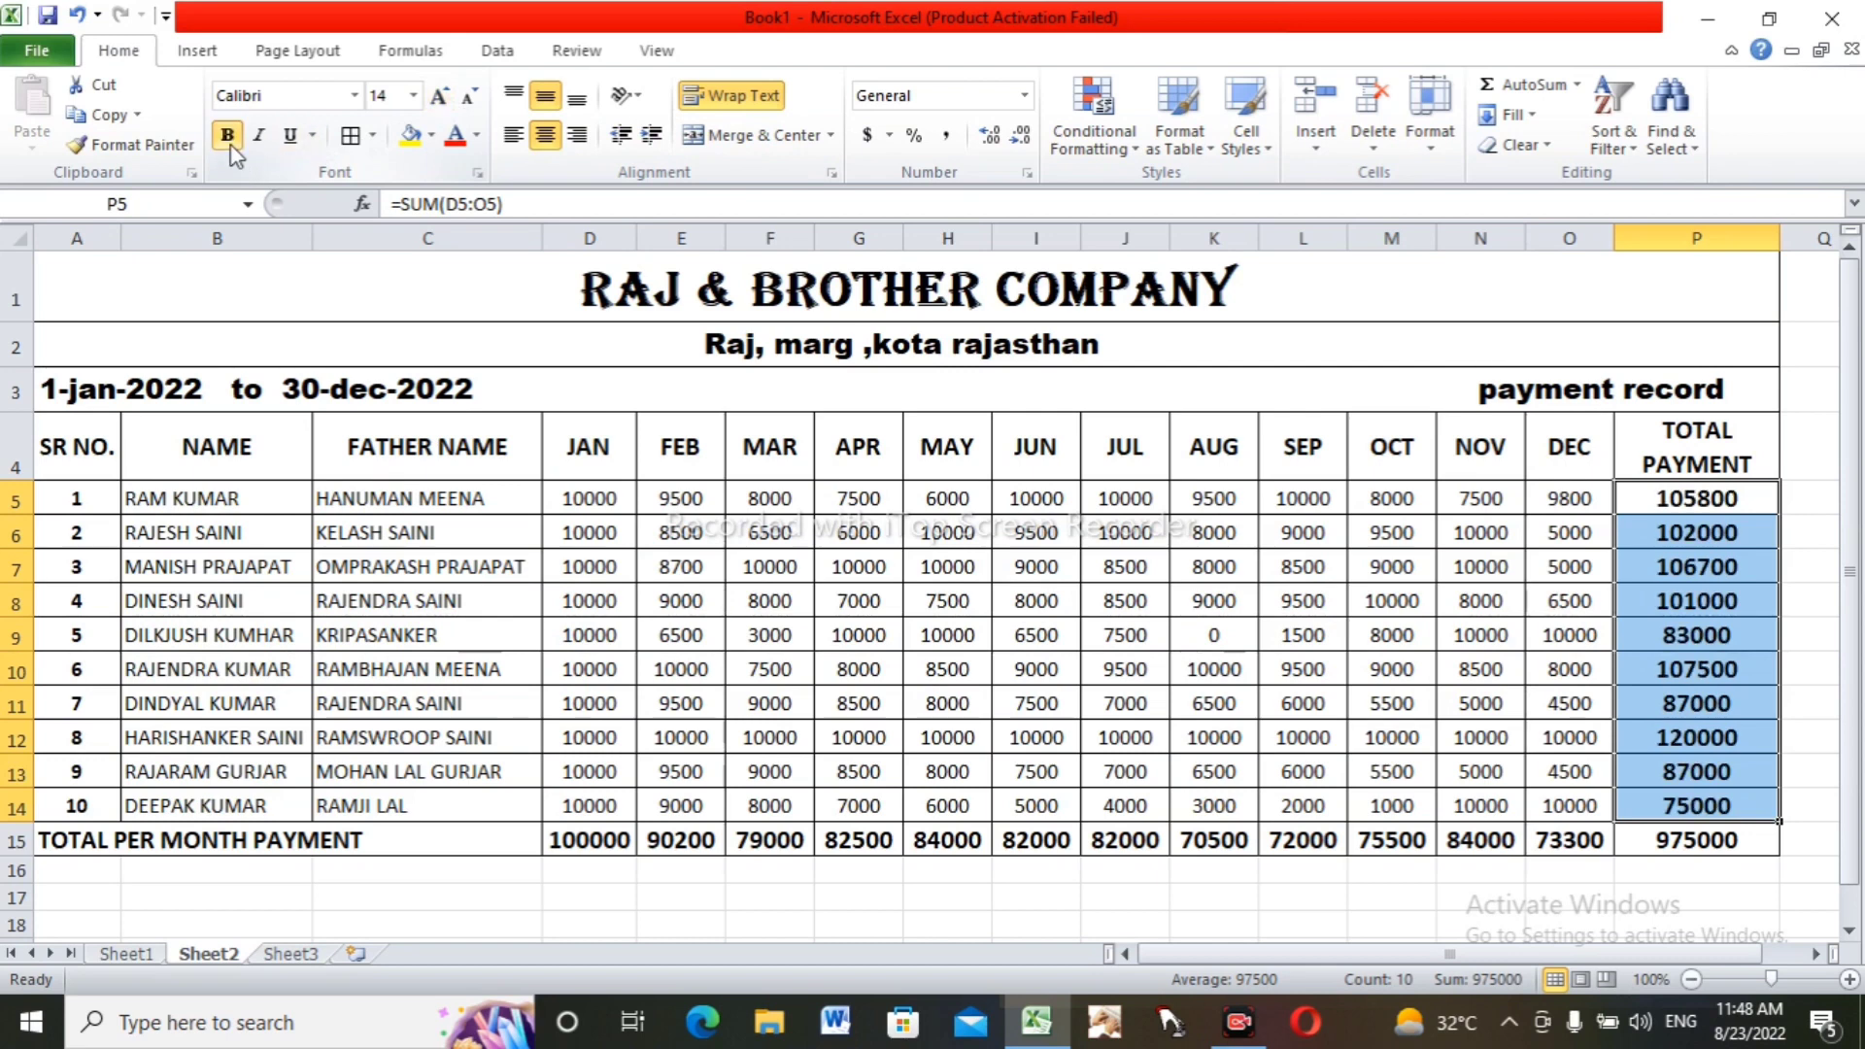
click(933, 769)
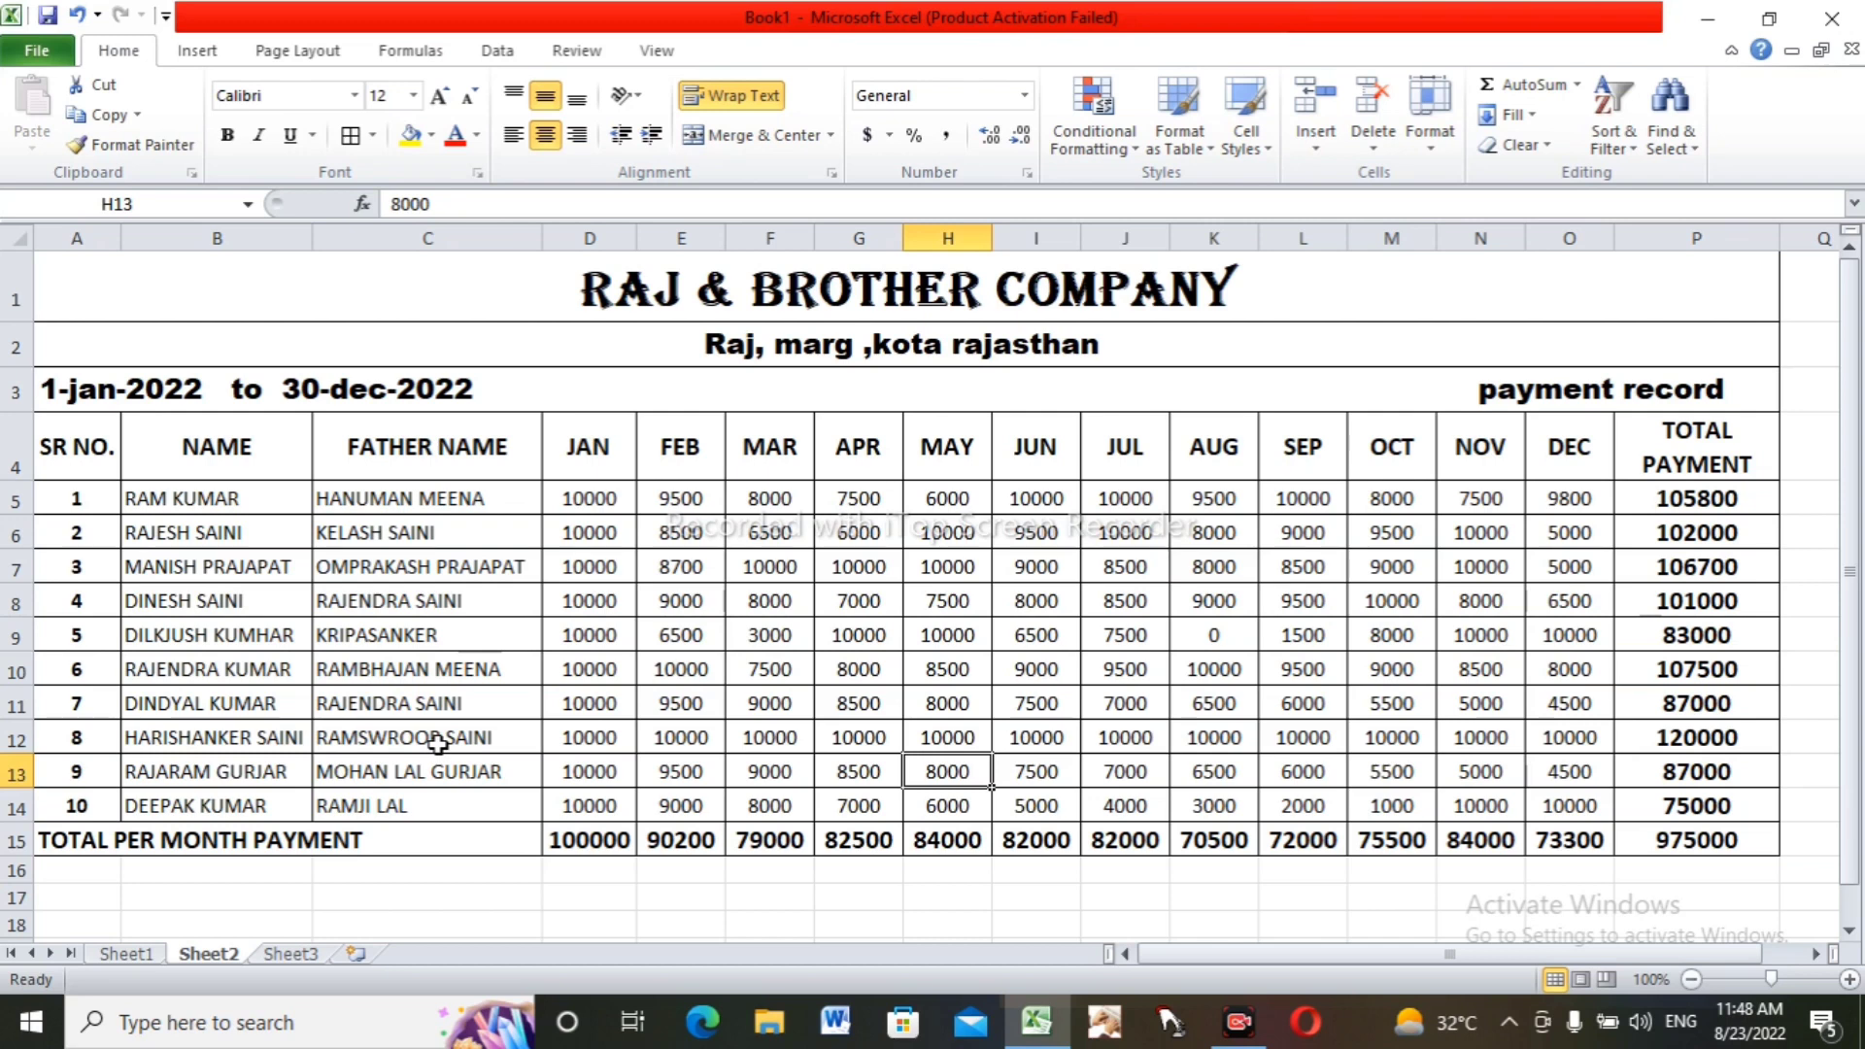
click(690, 869)
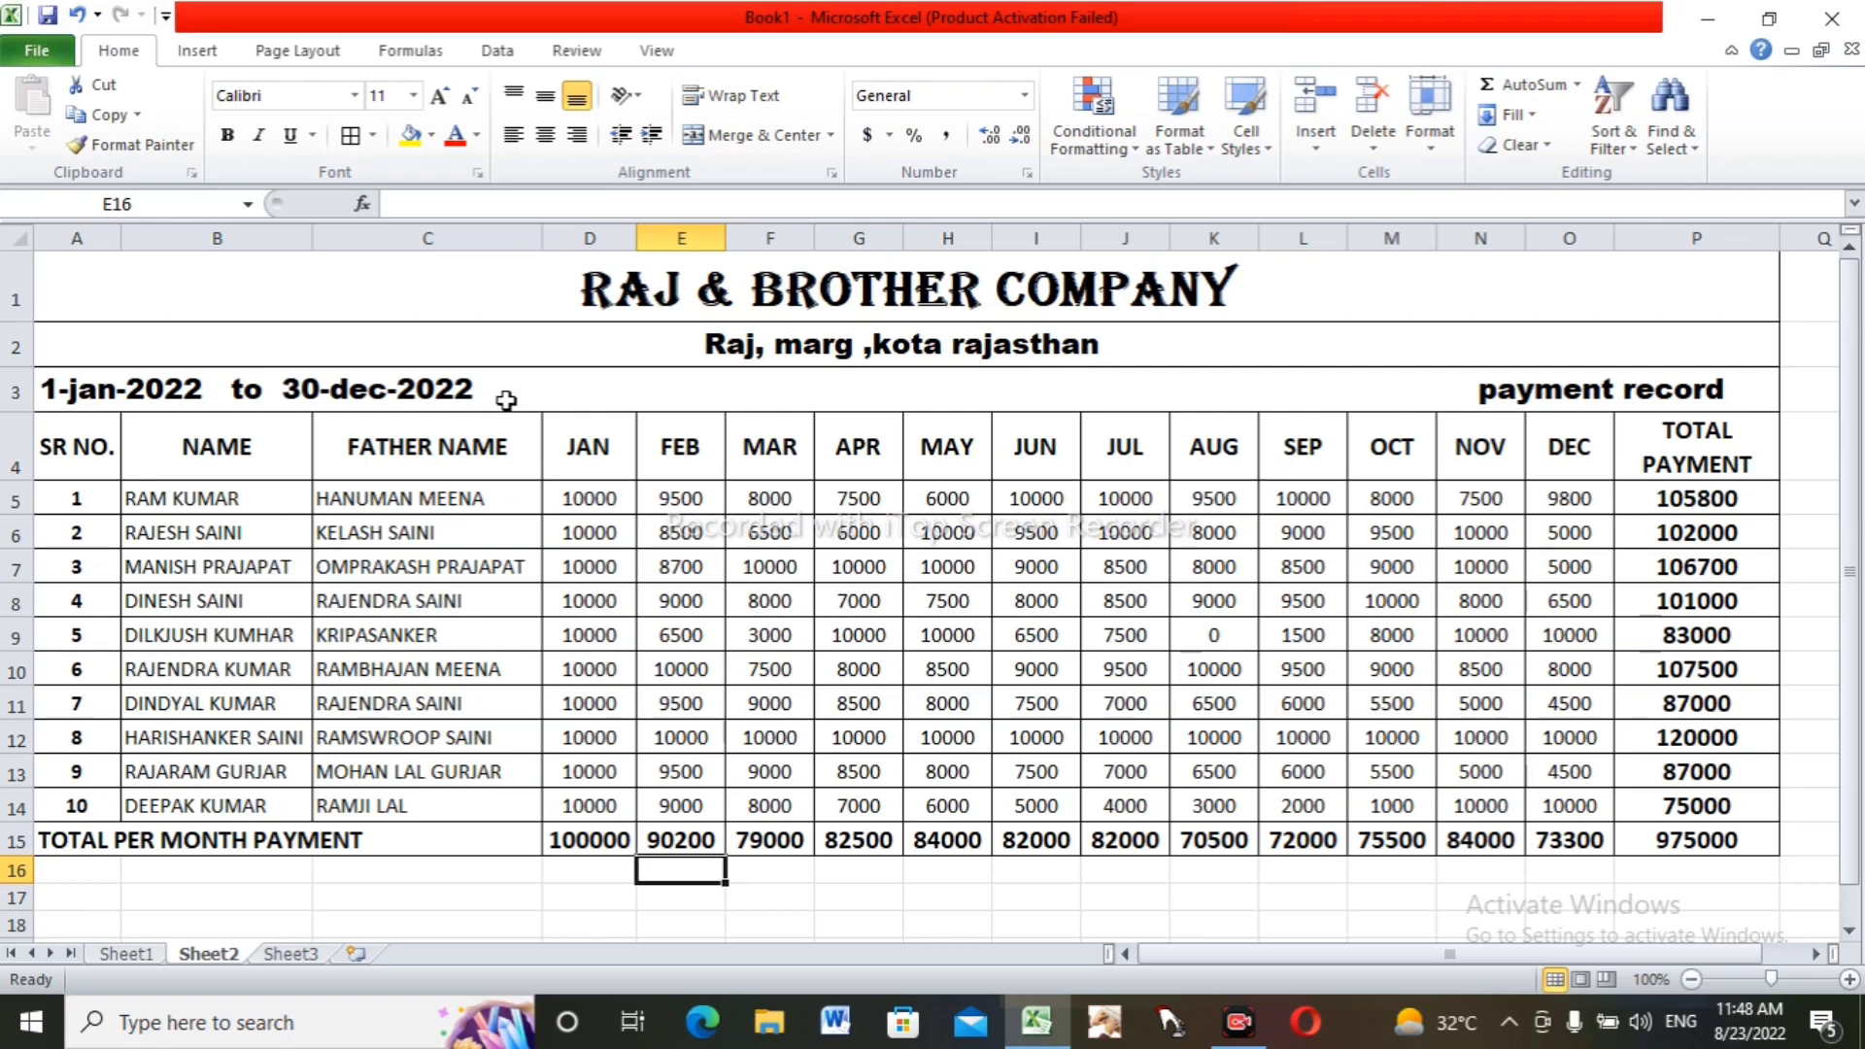
- Copy the whole payment record A1:P15 from Sheet2 and paste it into Sheet3 starting at A1
click(291, 953)
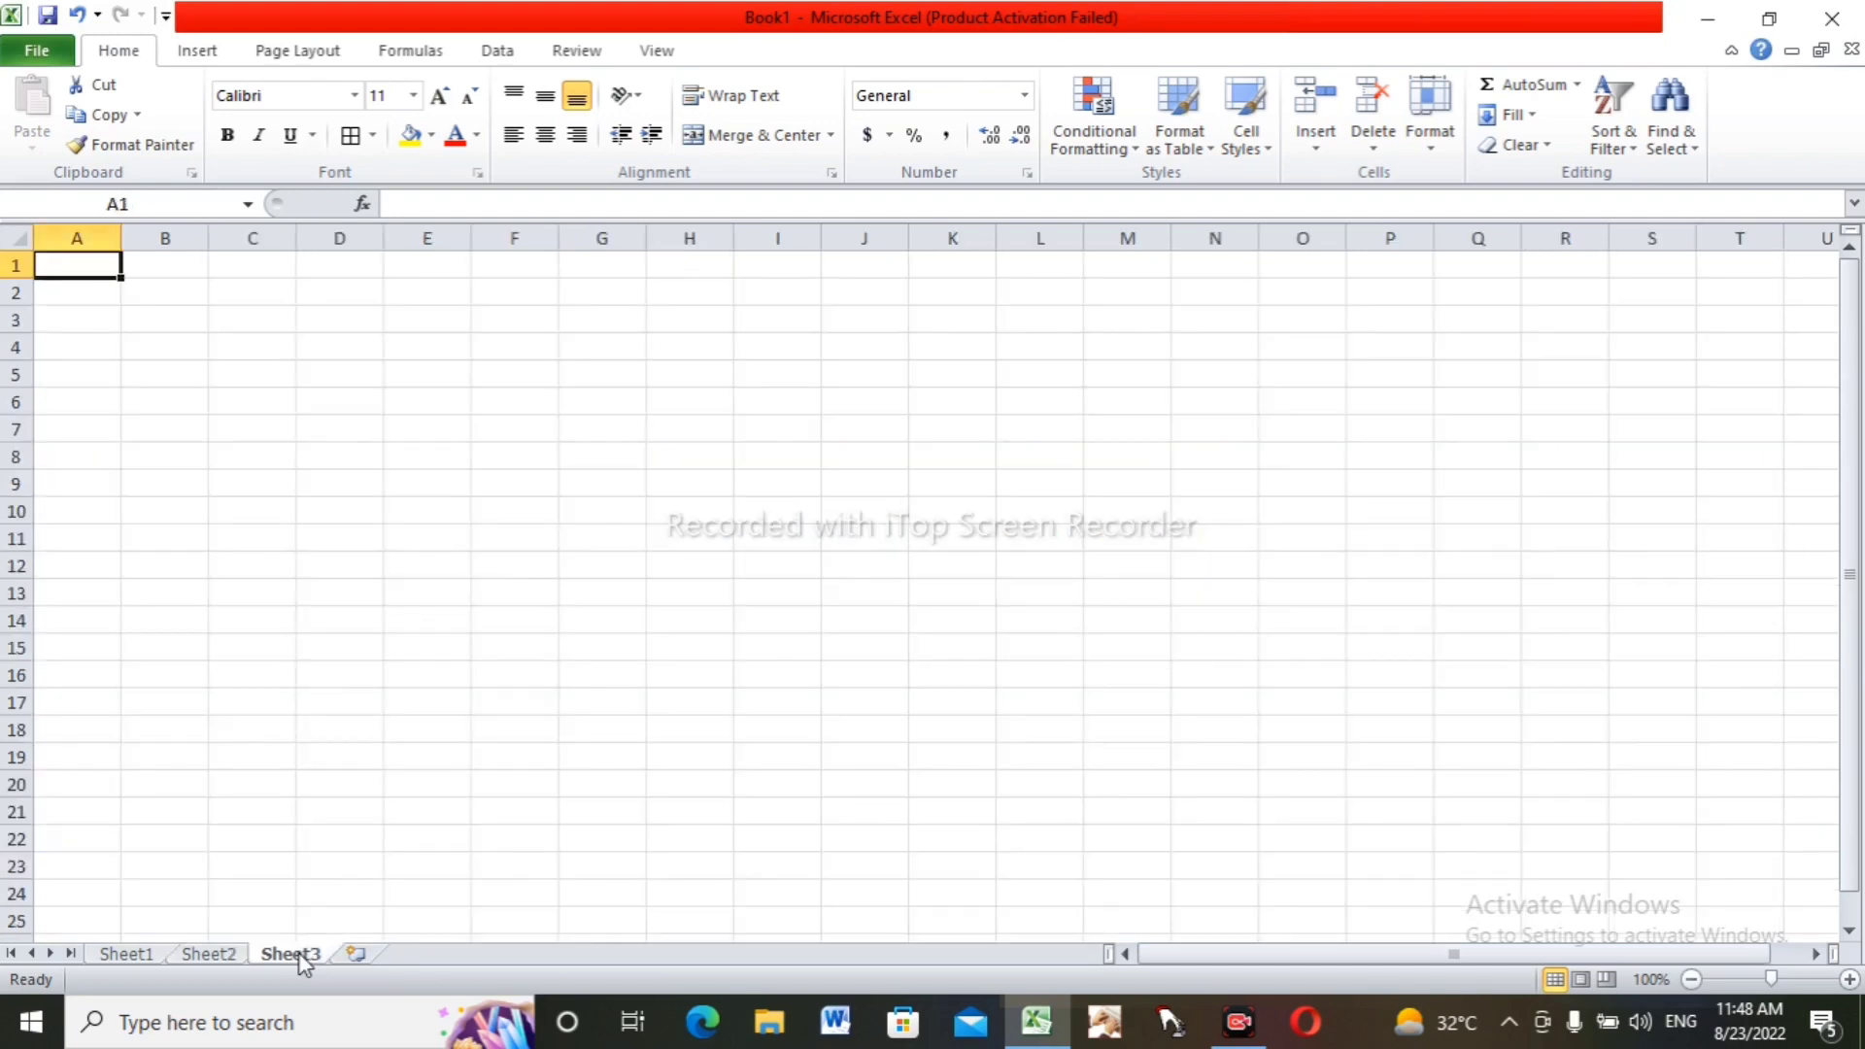
click(209, 955)
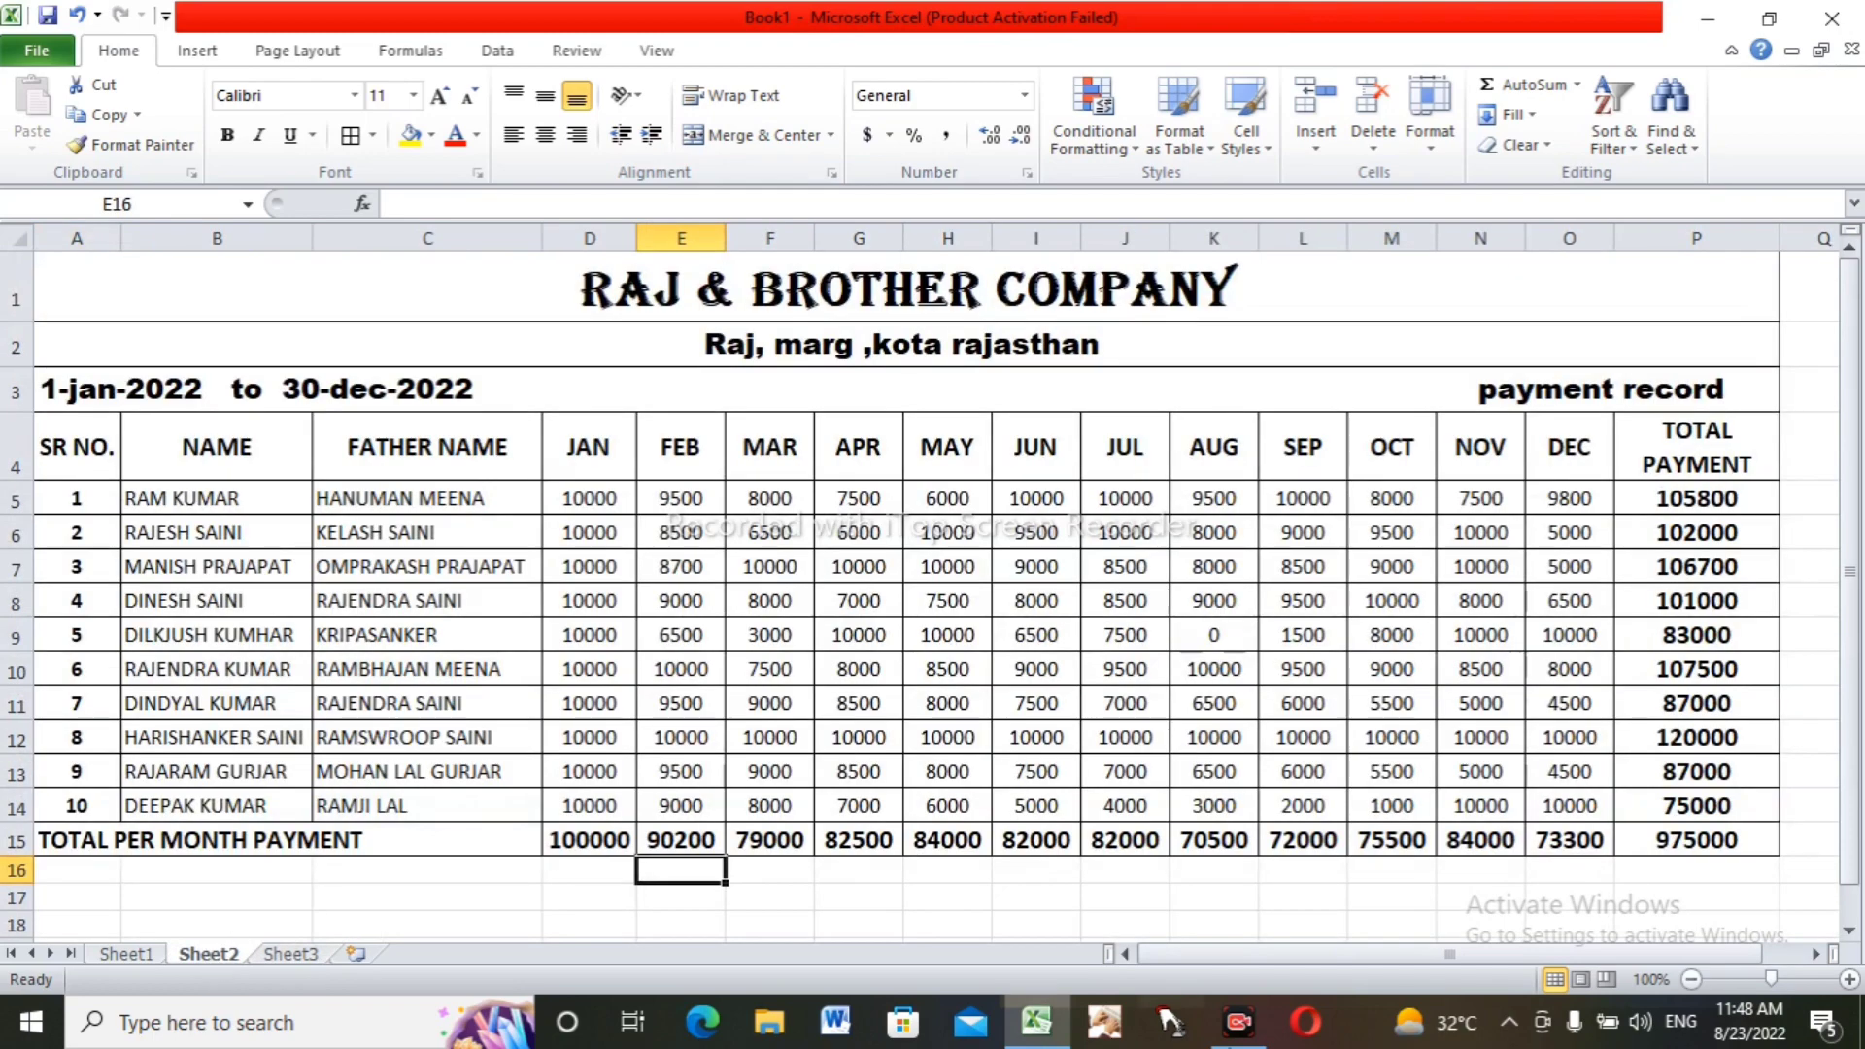
drag(448, 281, 479, 837)
click(96, 117)
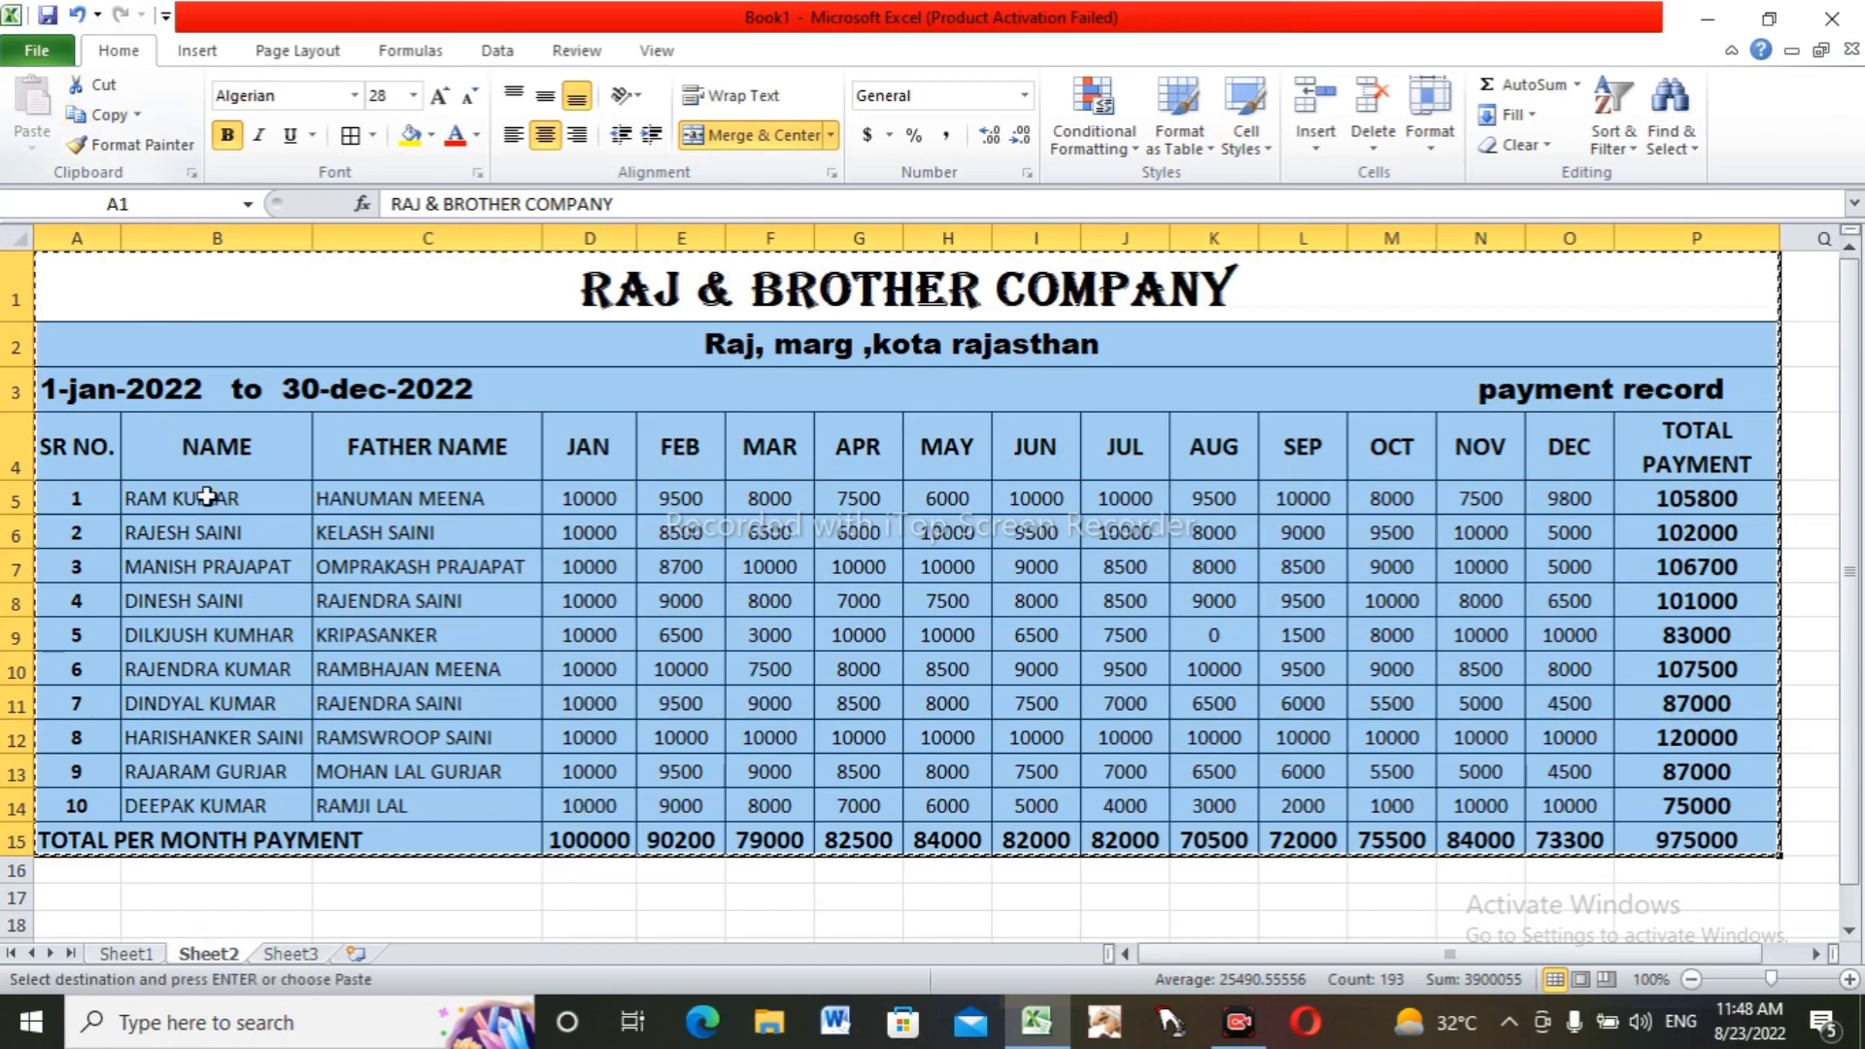
click(291, 955)
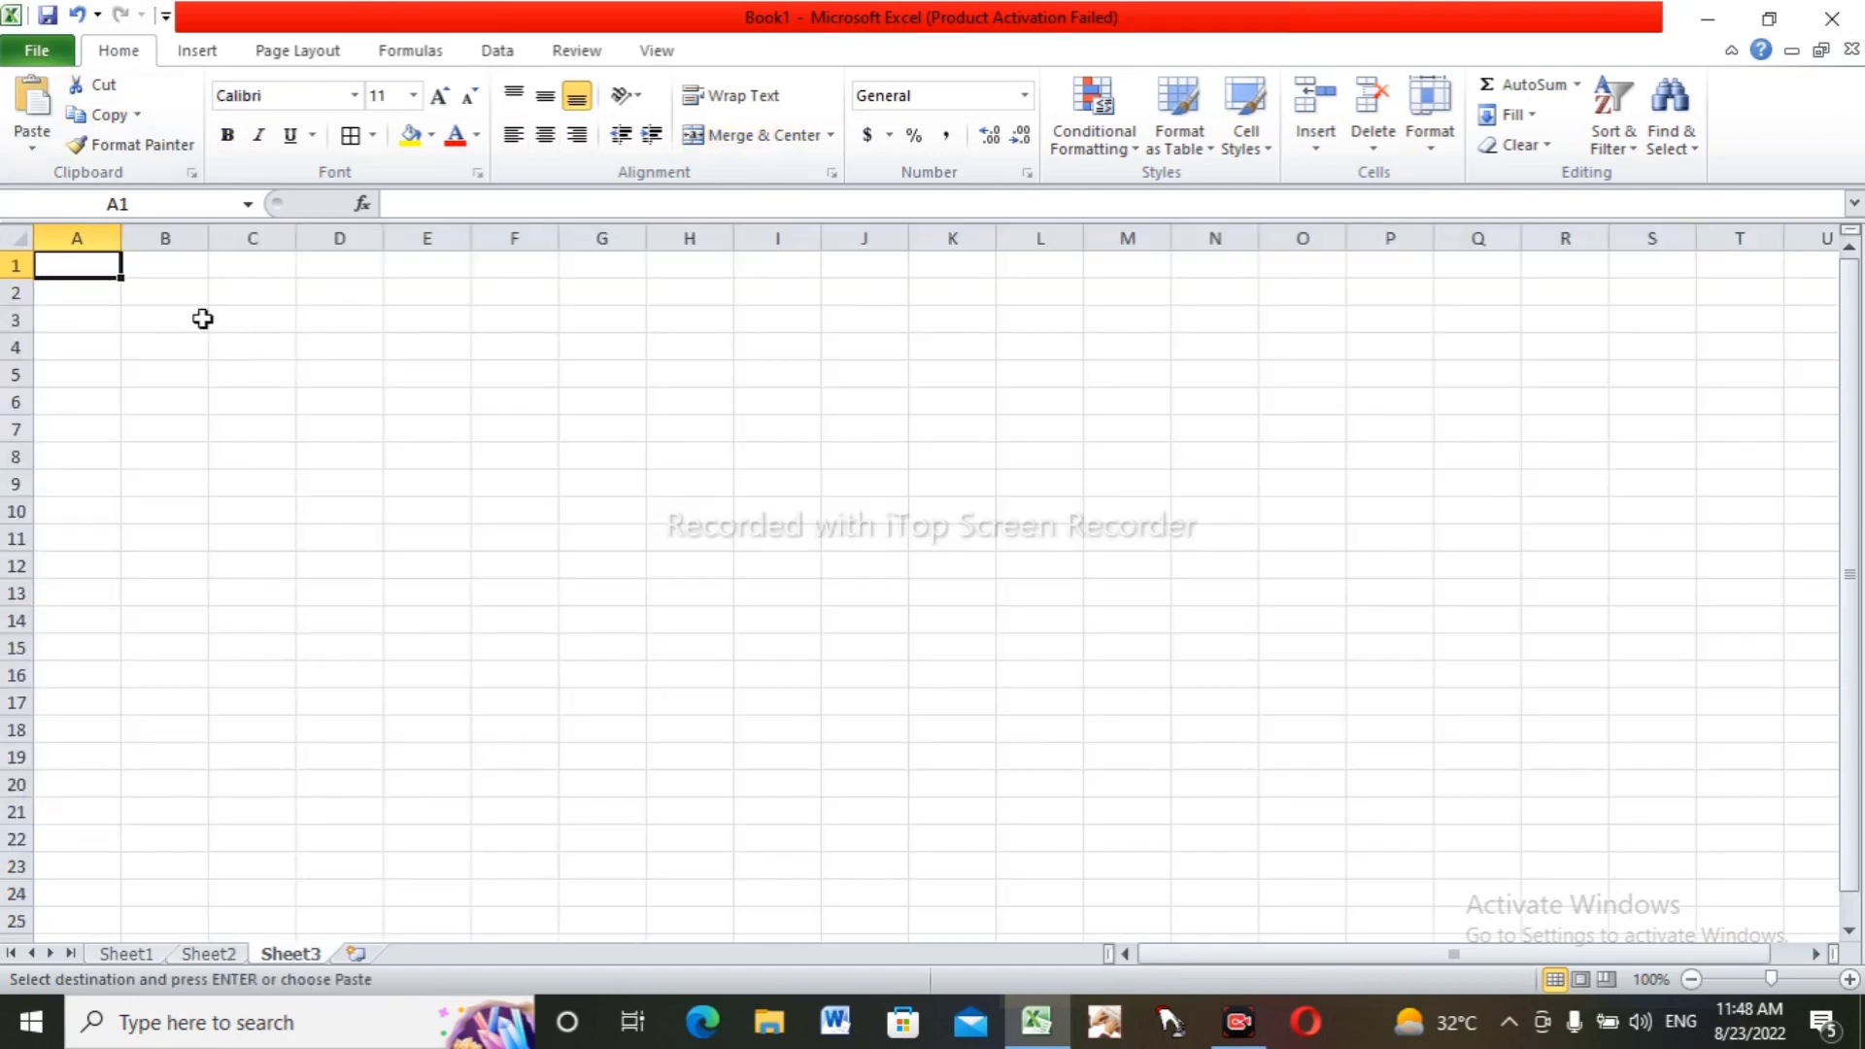
click(32, 107)
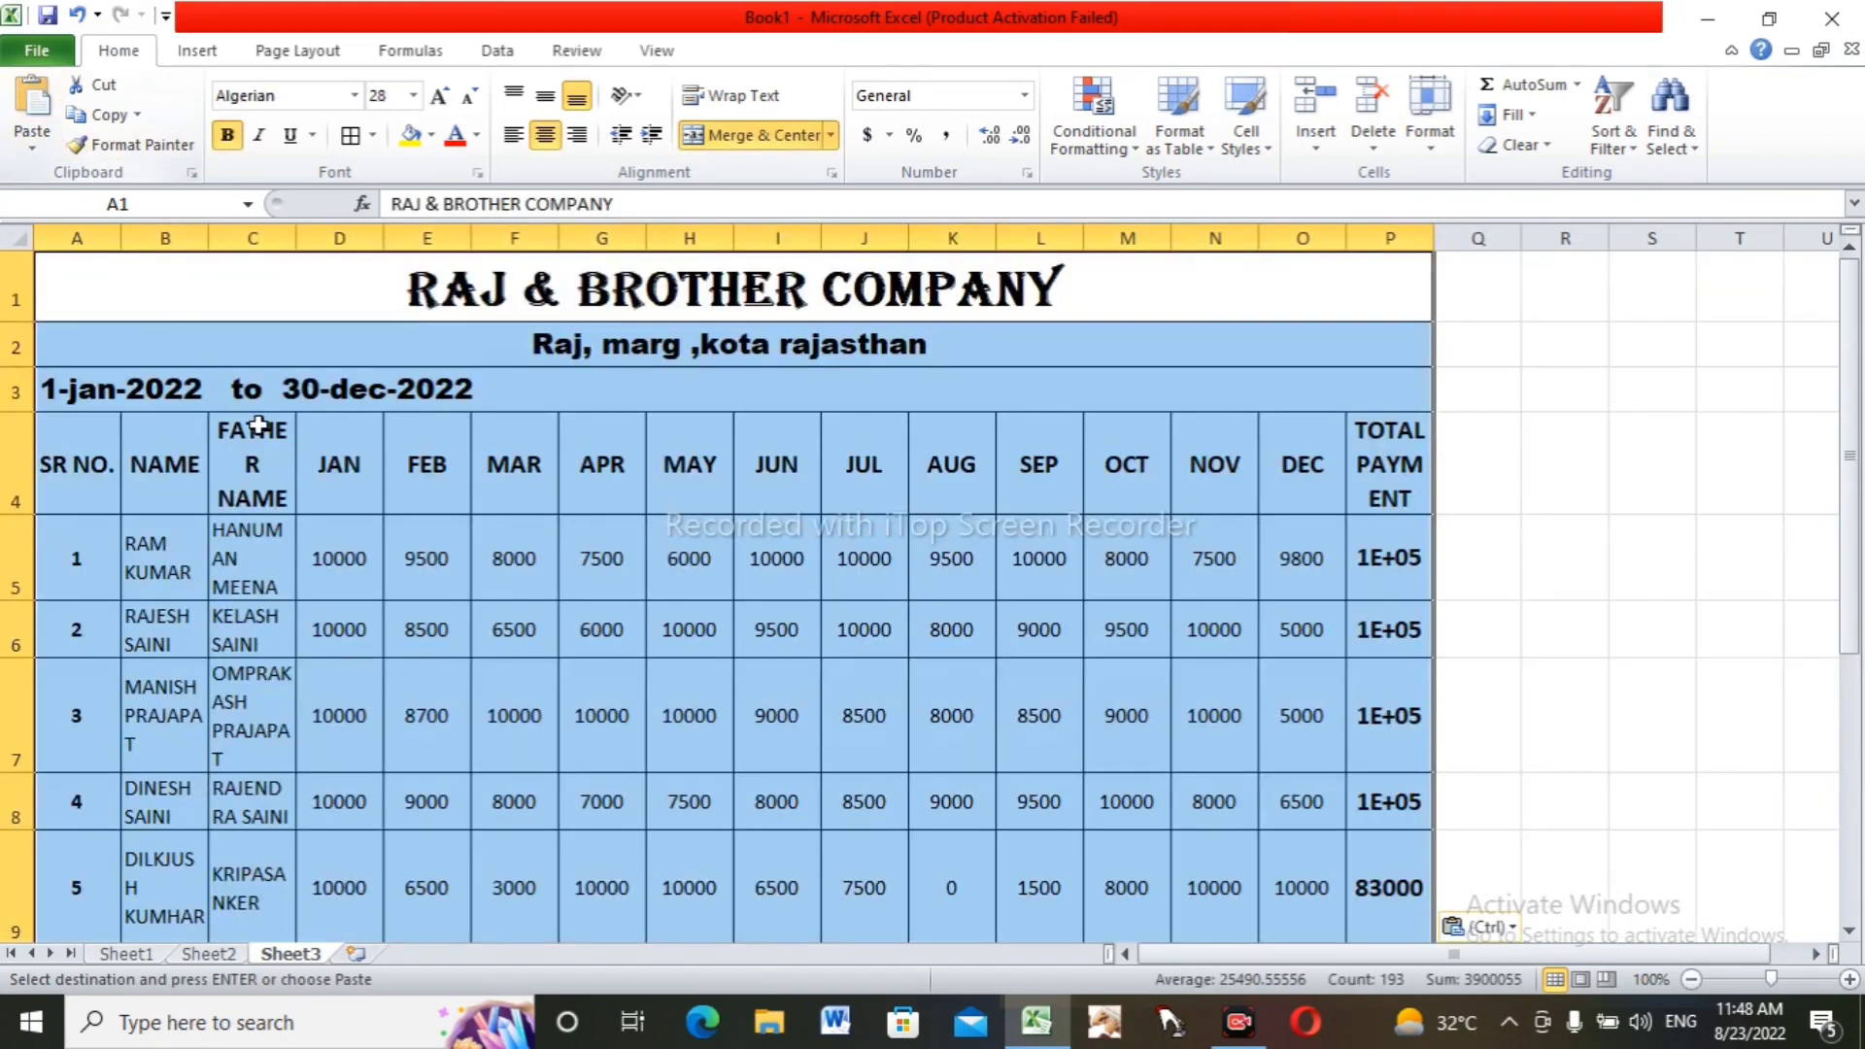
- Review the pasted table on Sheet3 and check it against the payment tables on Sheet2 and Sheet1
click(361, 558)
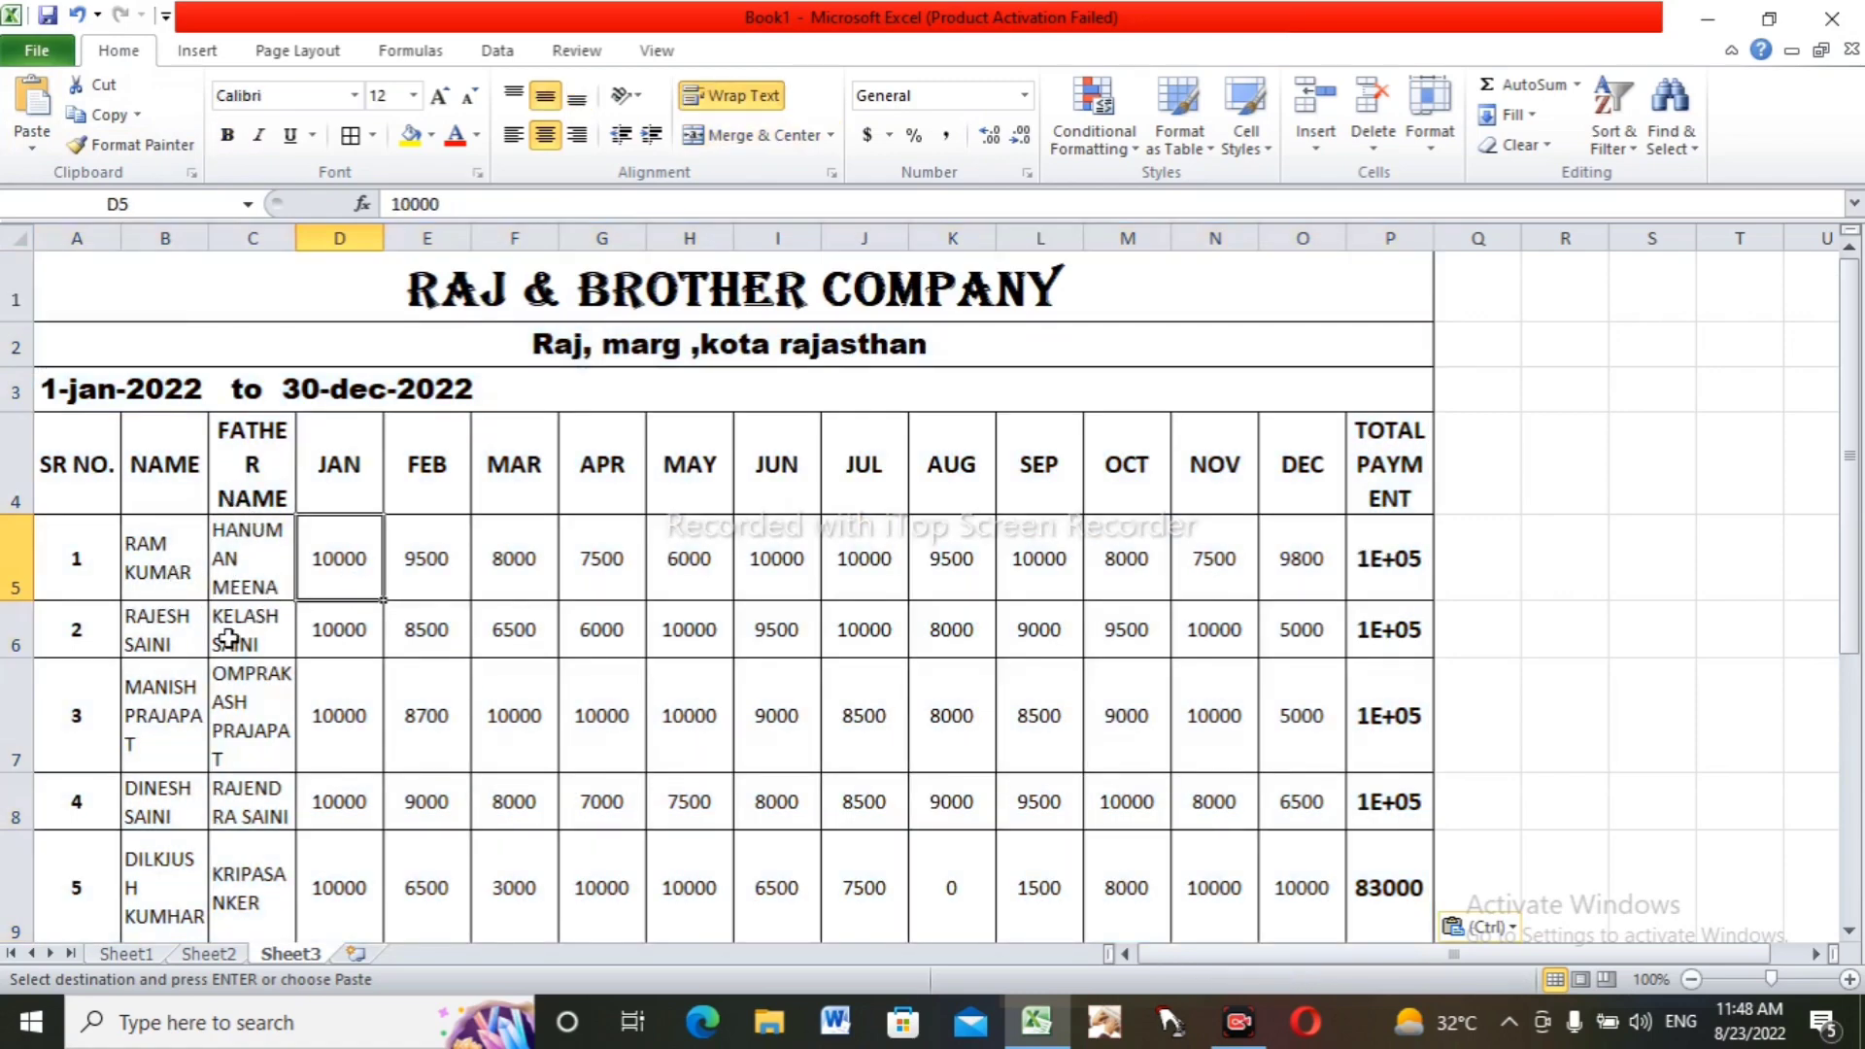
scroll(242, 754, down, 6)
scroll(255, 747, up, 6)
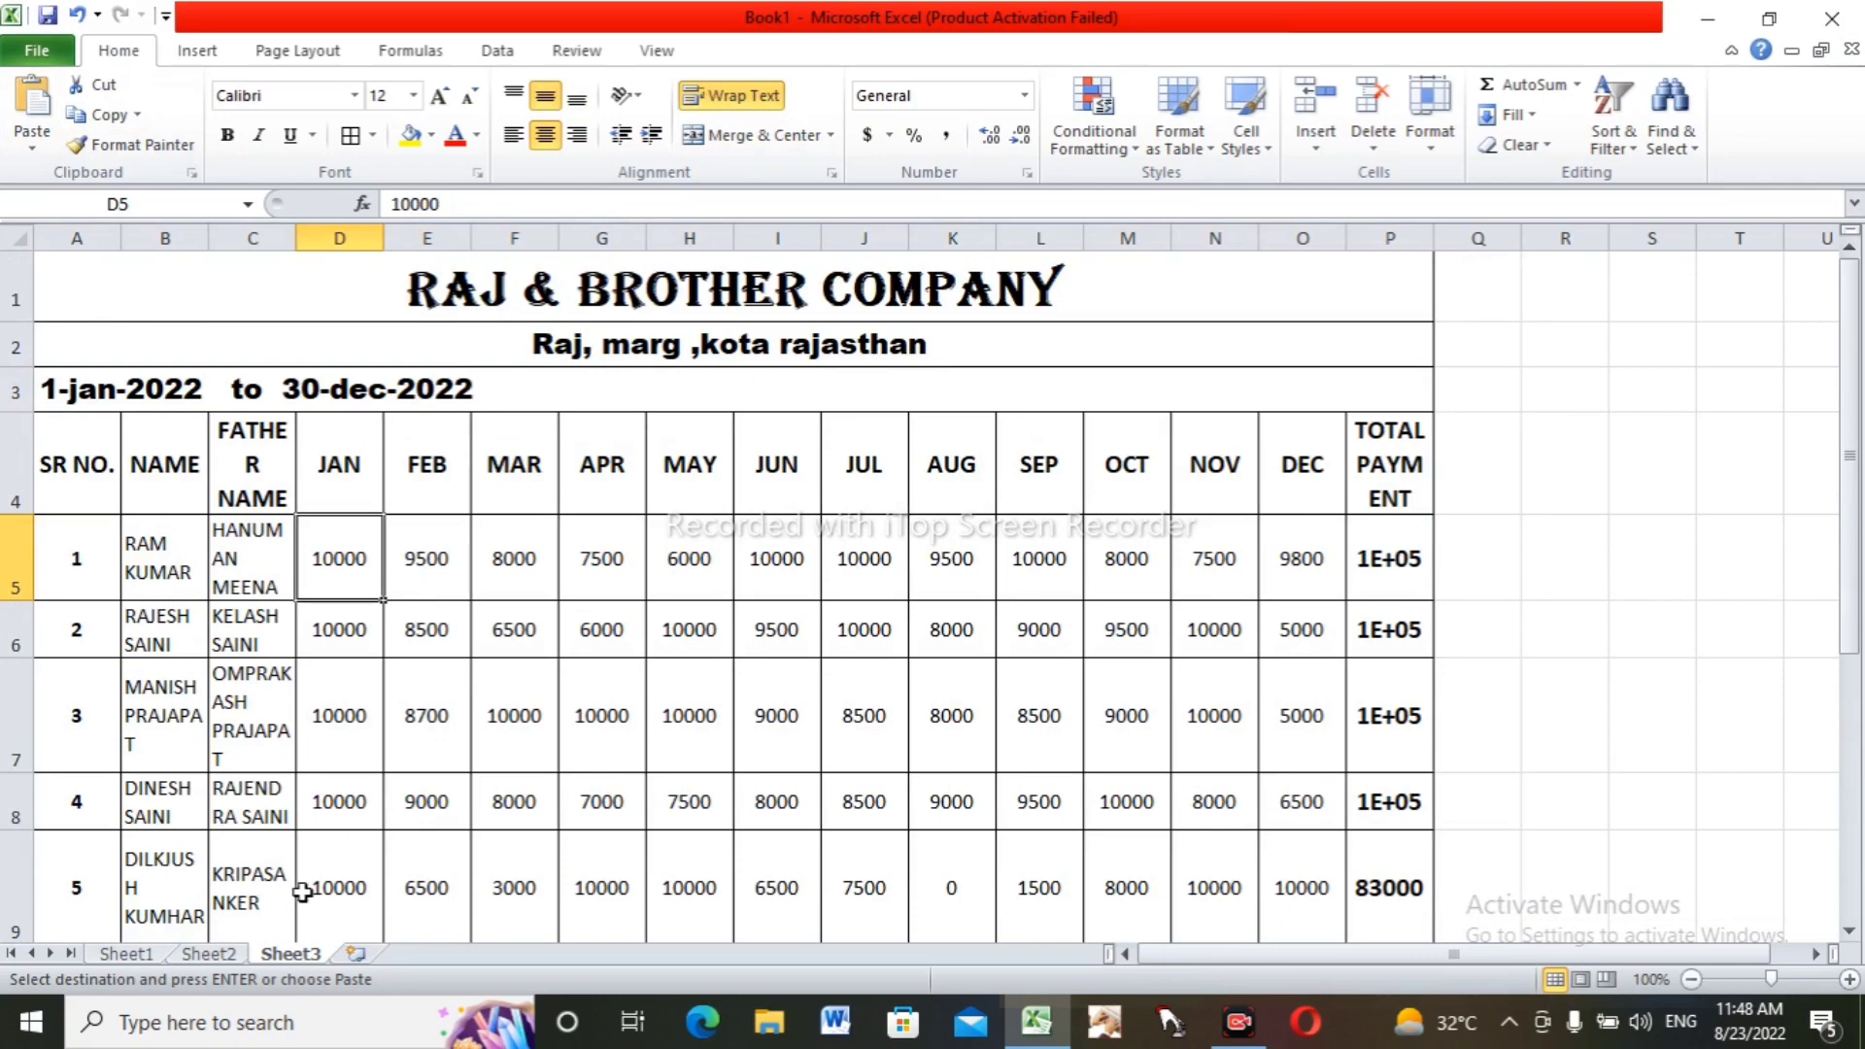
key(ctrl+Page_Up)
scroll(503, 746, down, 1)
click(507, 740)
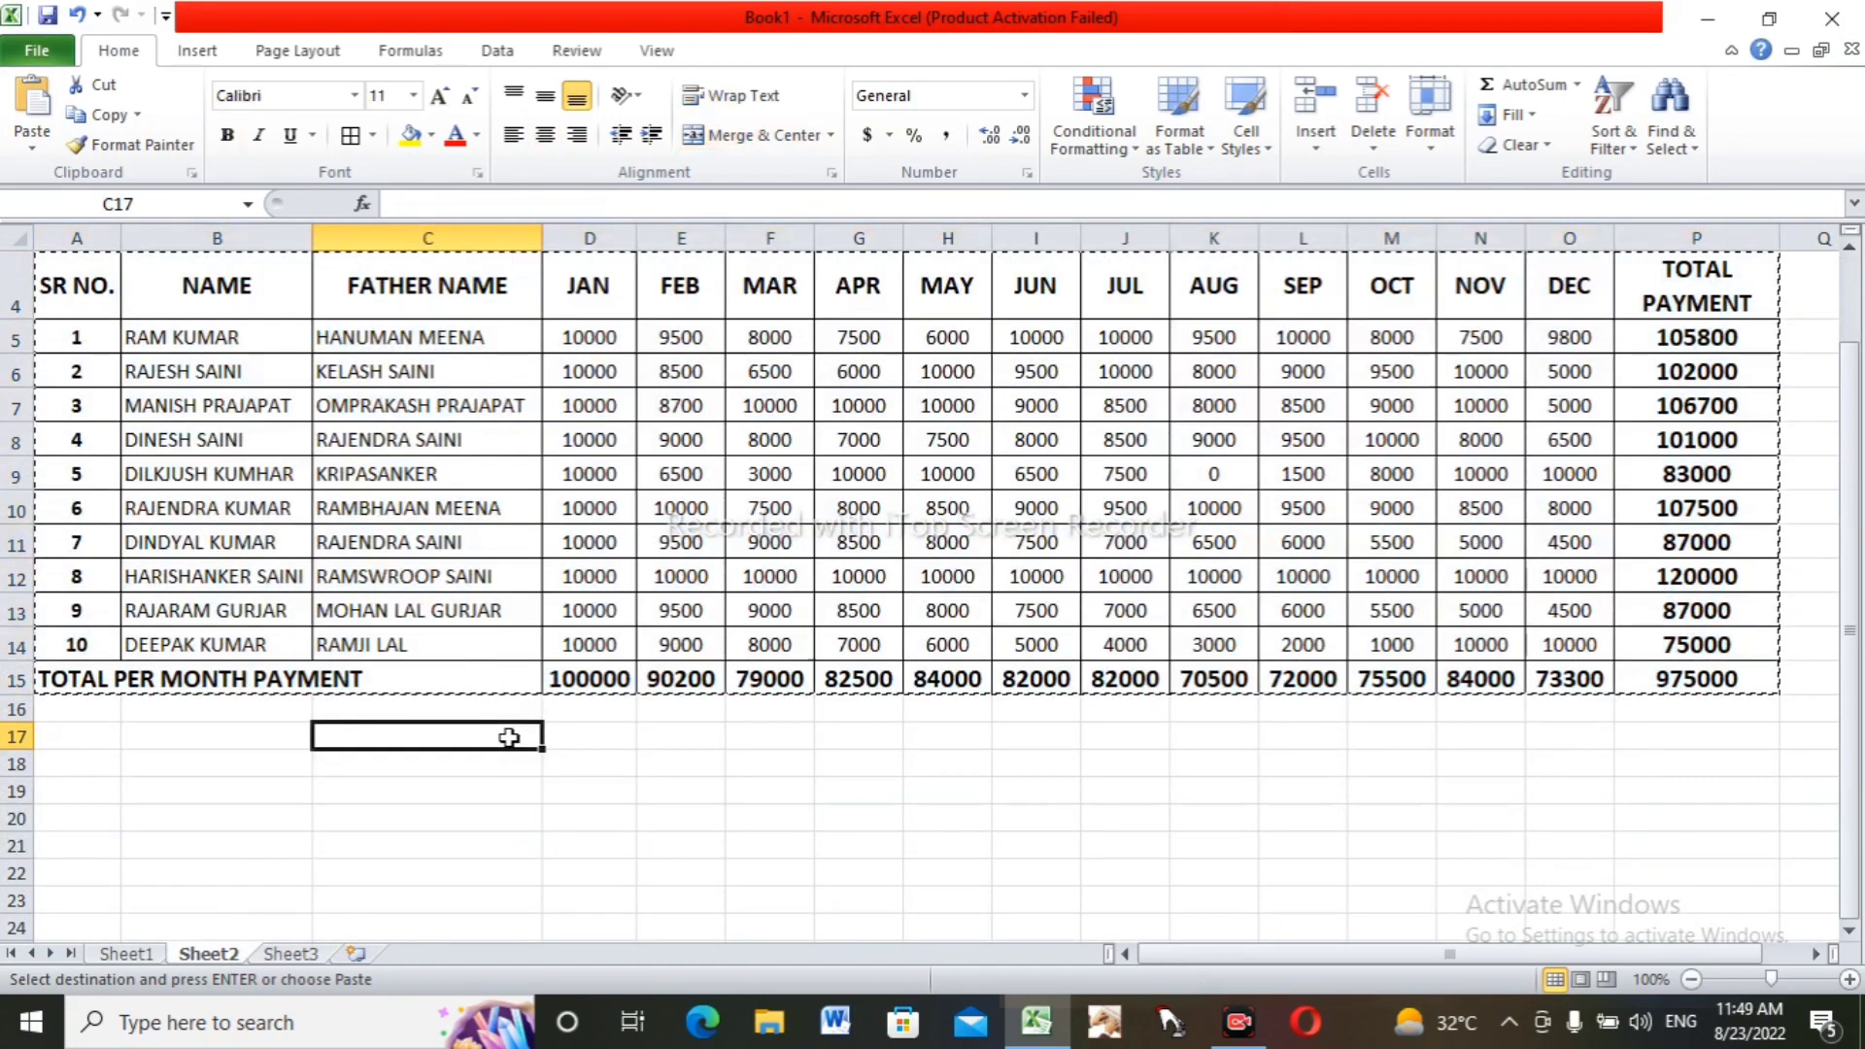
scroll(499, 679, up, 1)
double_click(494, 643)
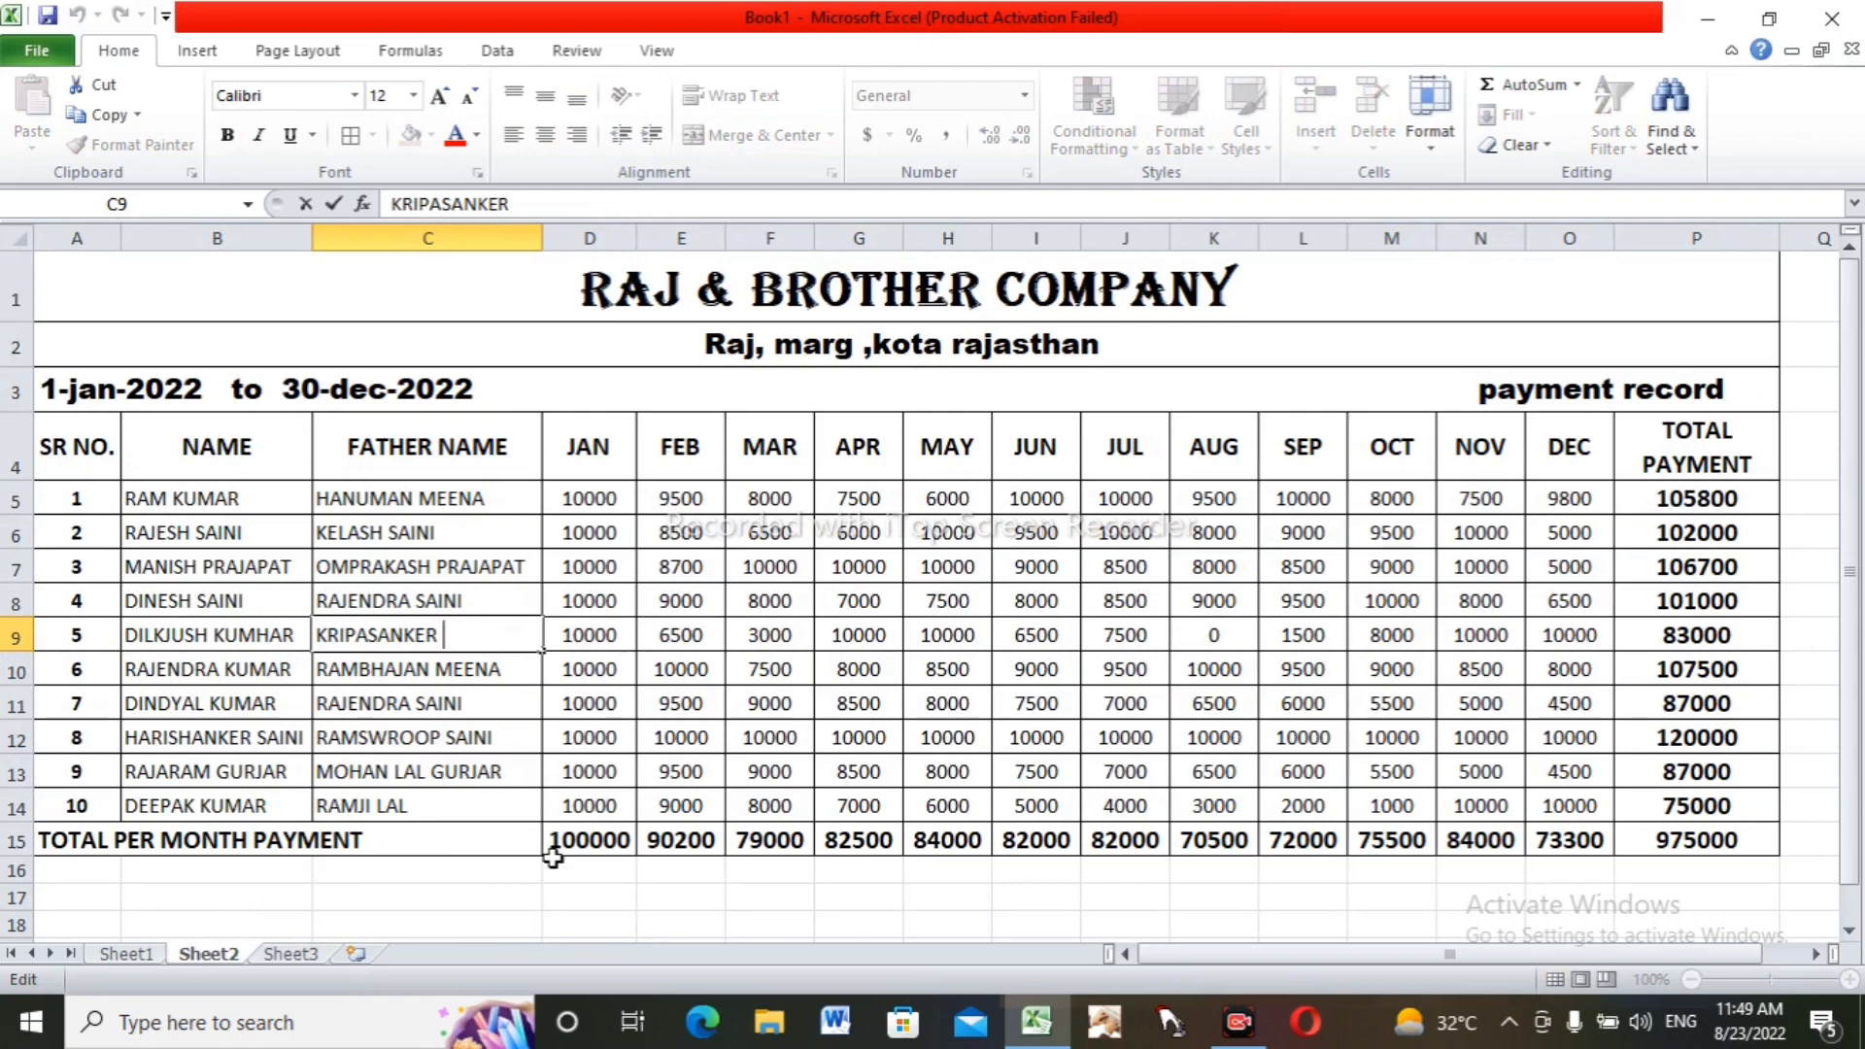
scroll(550, 864, down, 5)
scroll(201, 959, up, 5)
click(139, 955)
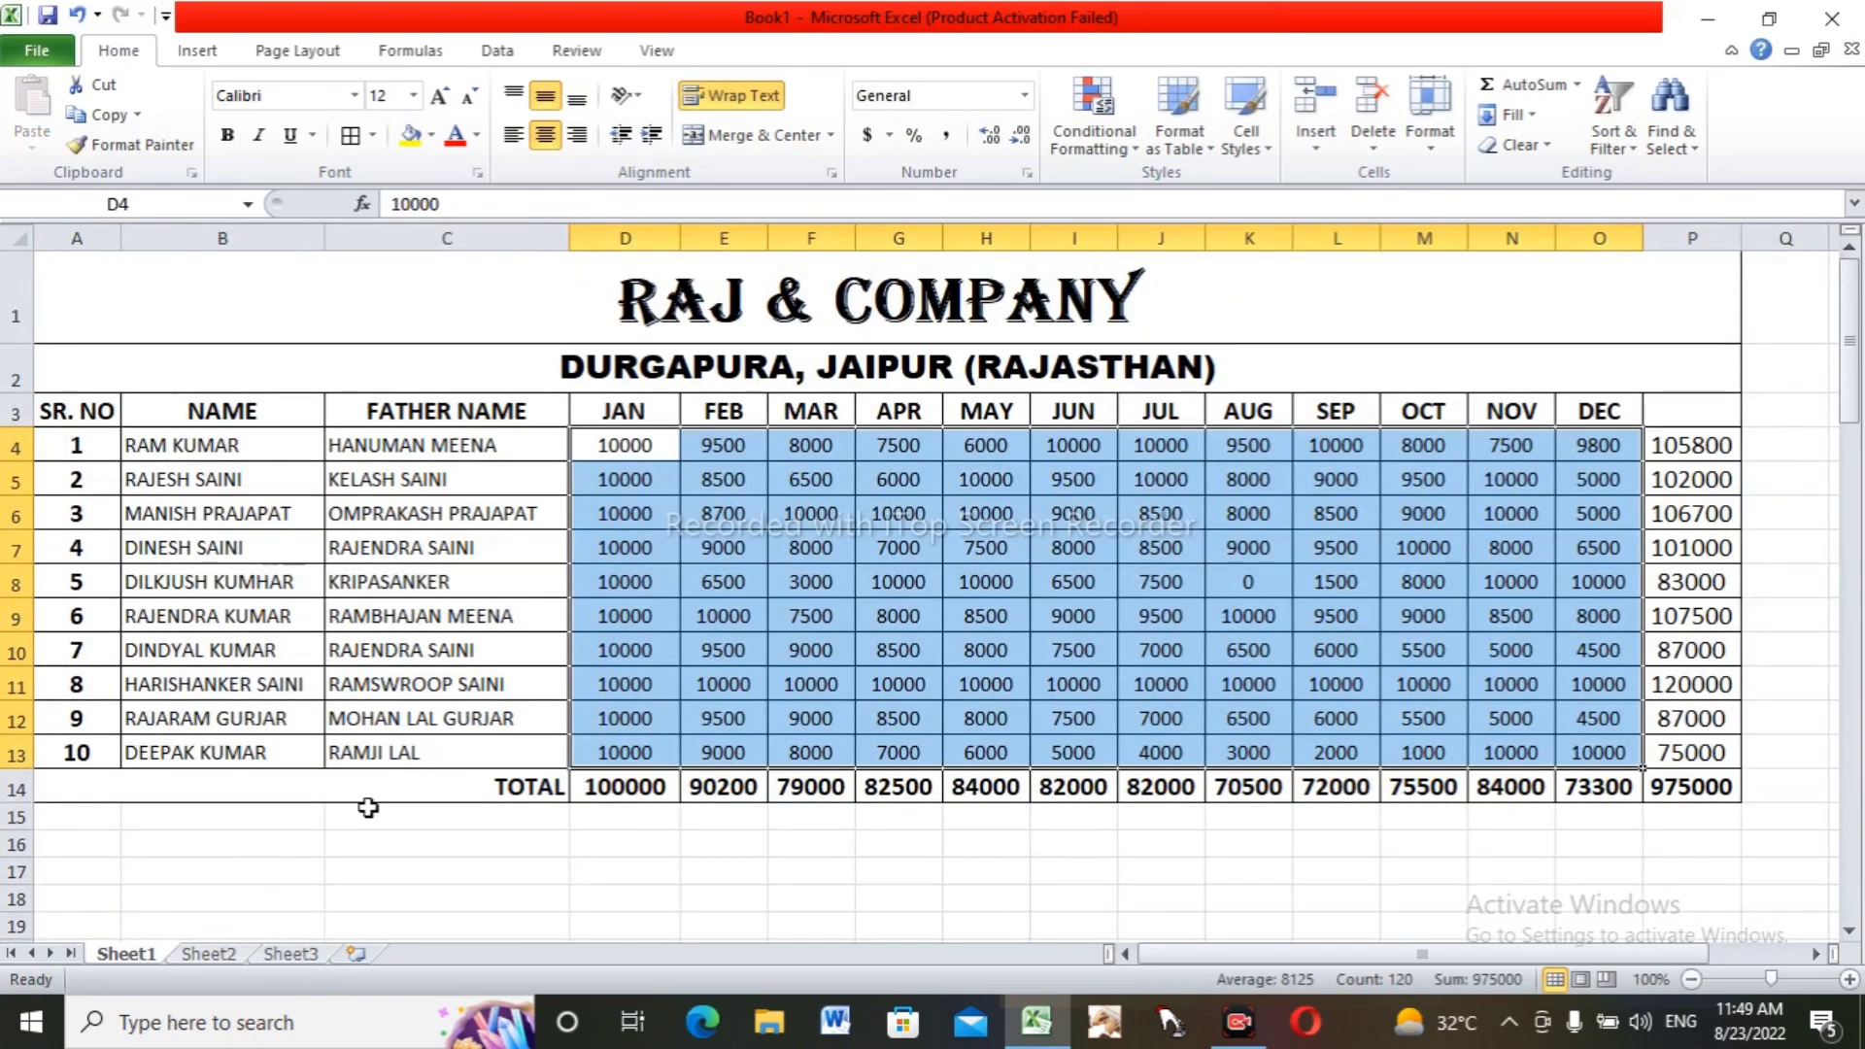
click(409, 812)
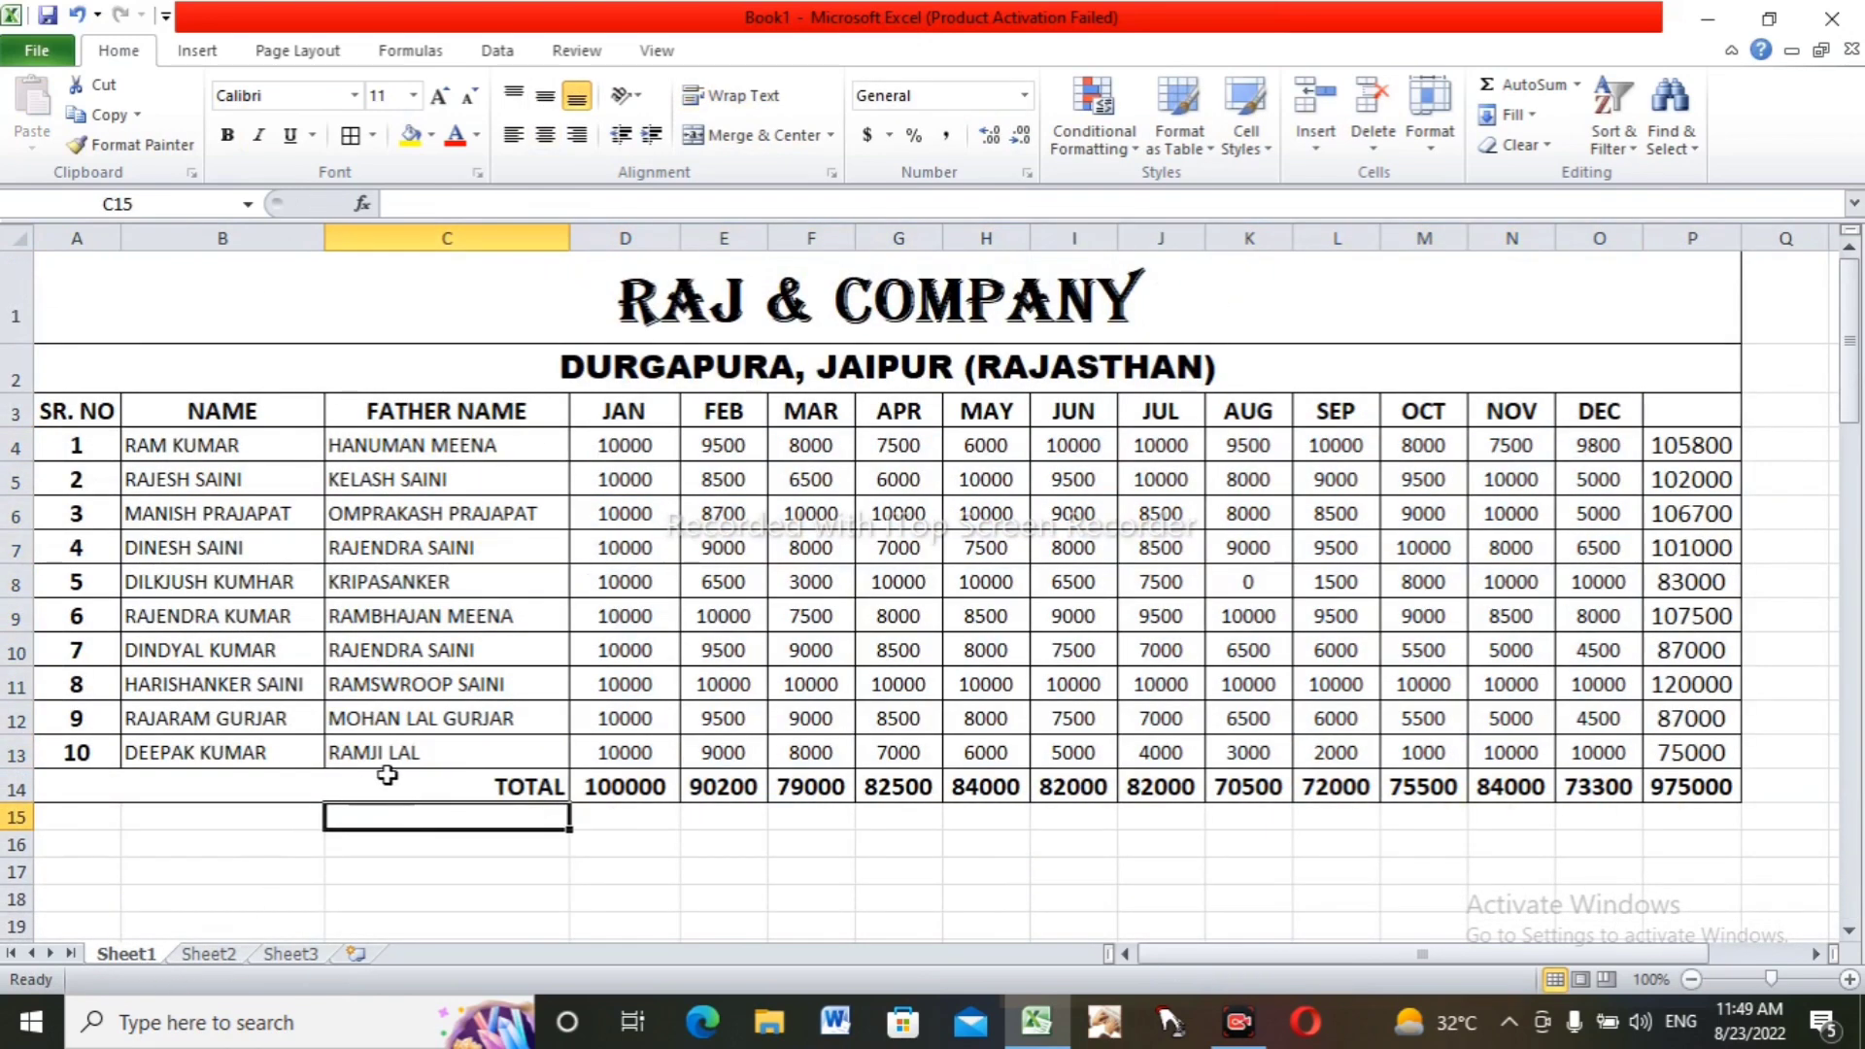